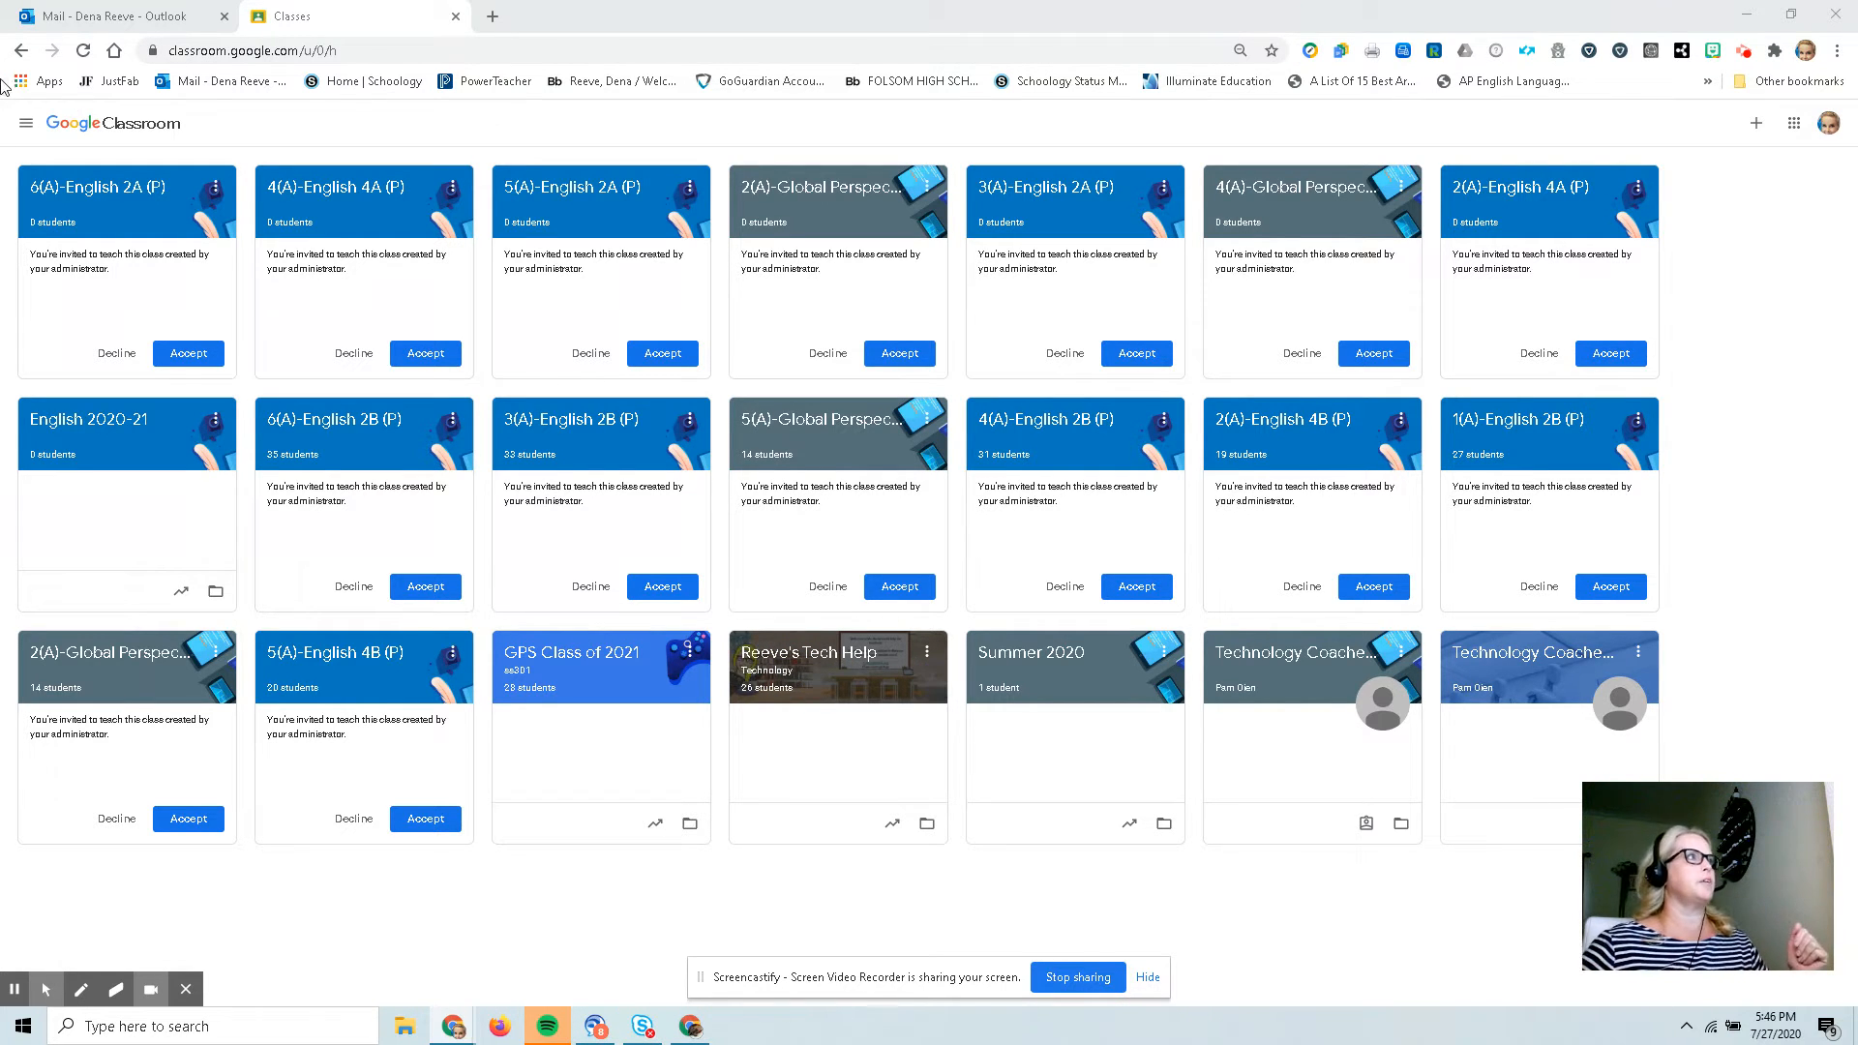
Open the class calendar from the main menu and return to the classes list.
left_click(26, 124)
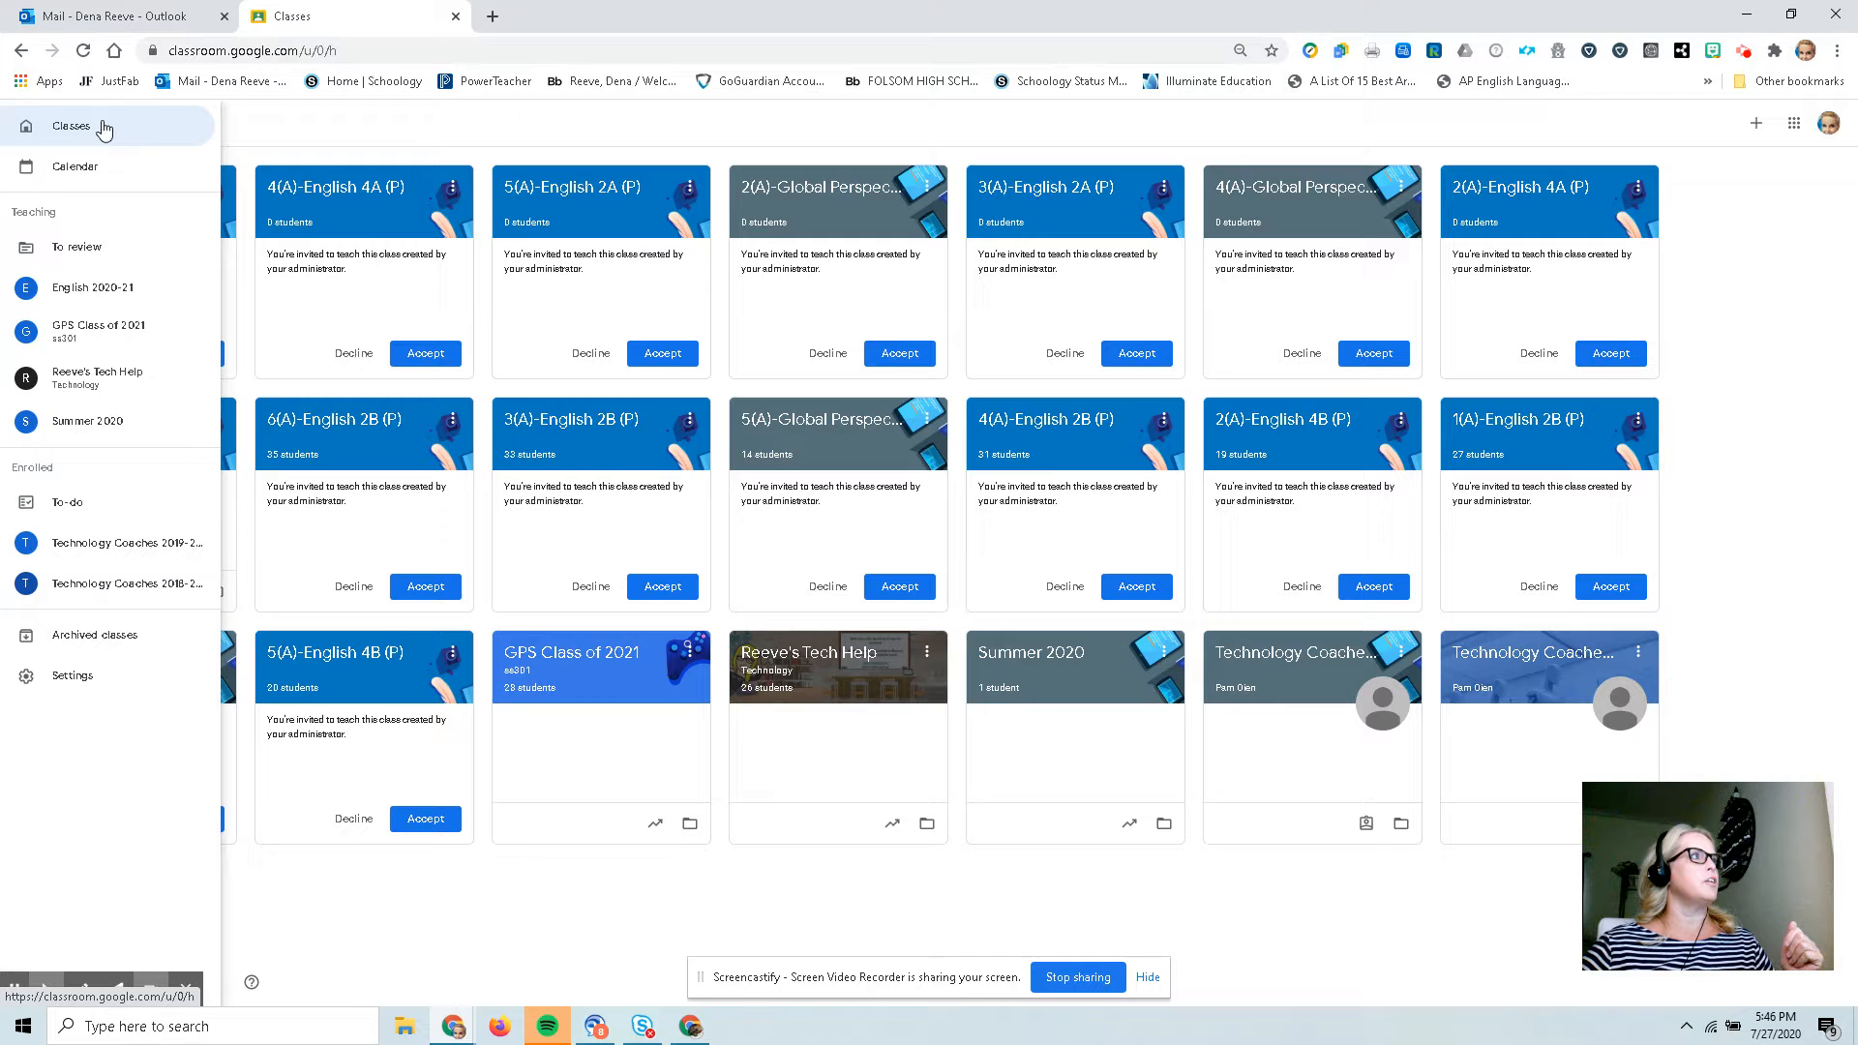
left_click(64, 168)
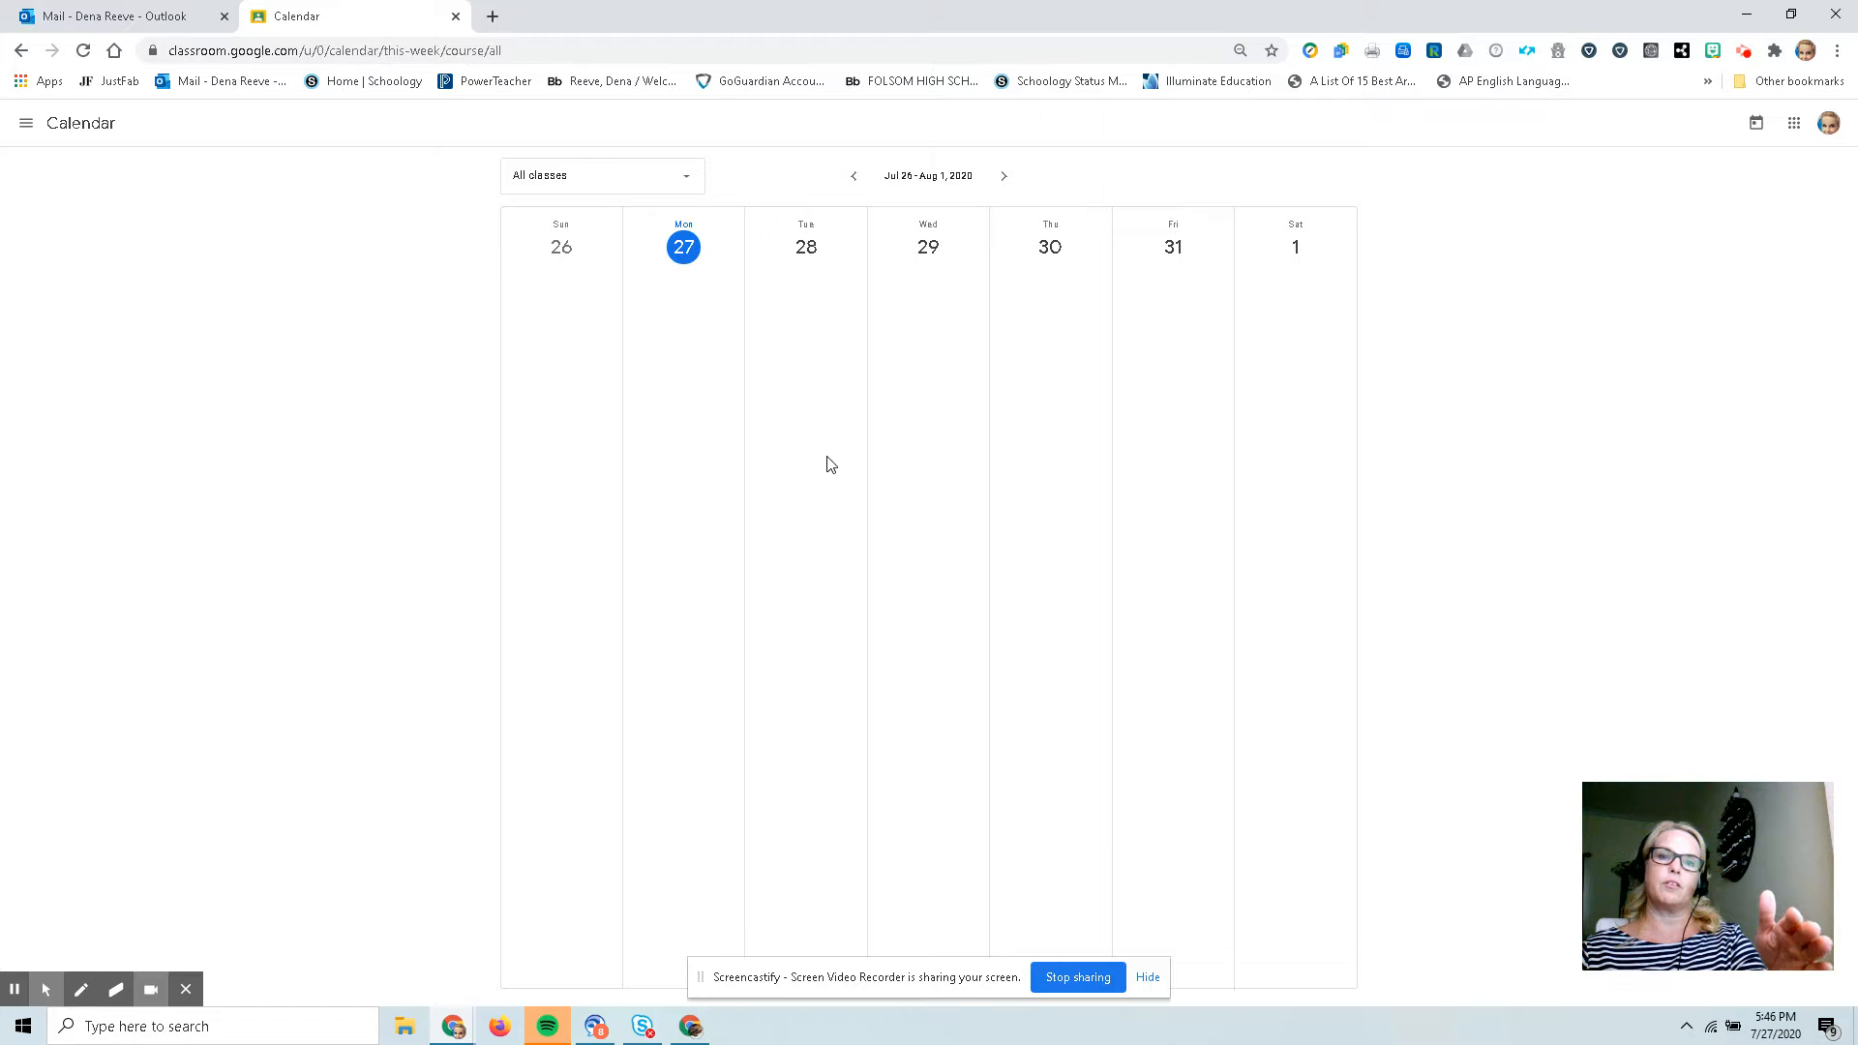
left_click(27, 127)
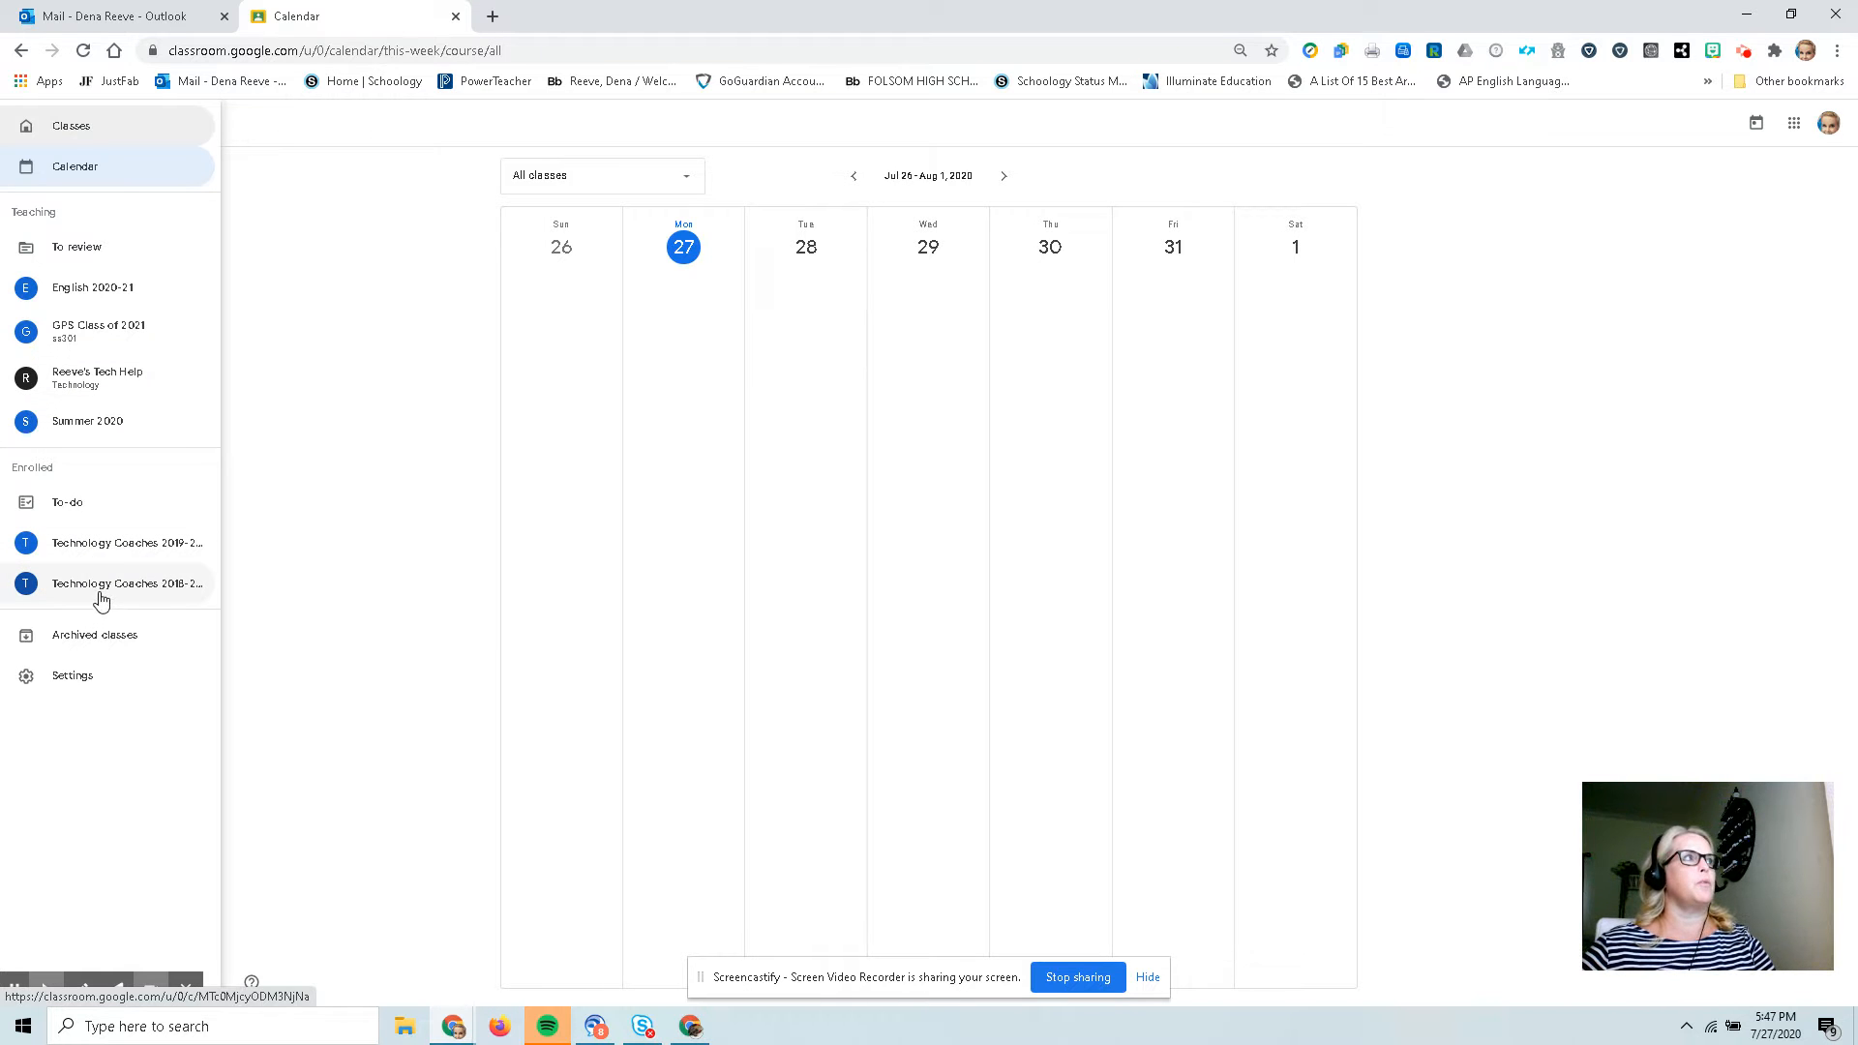
left_click(69, 133)
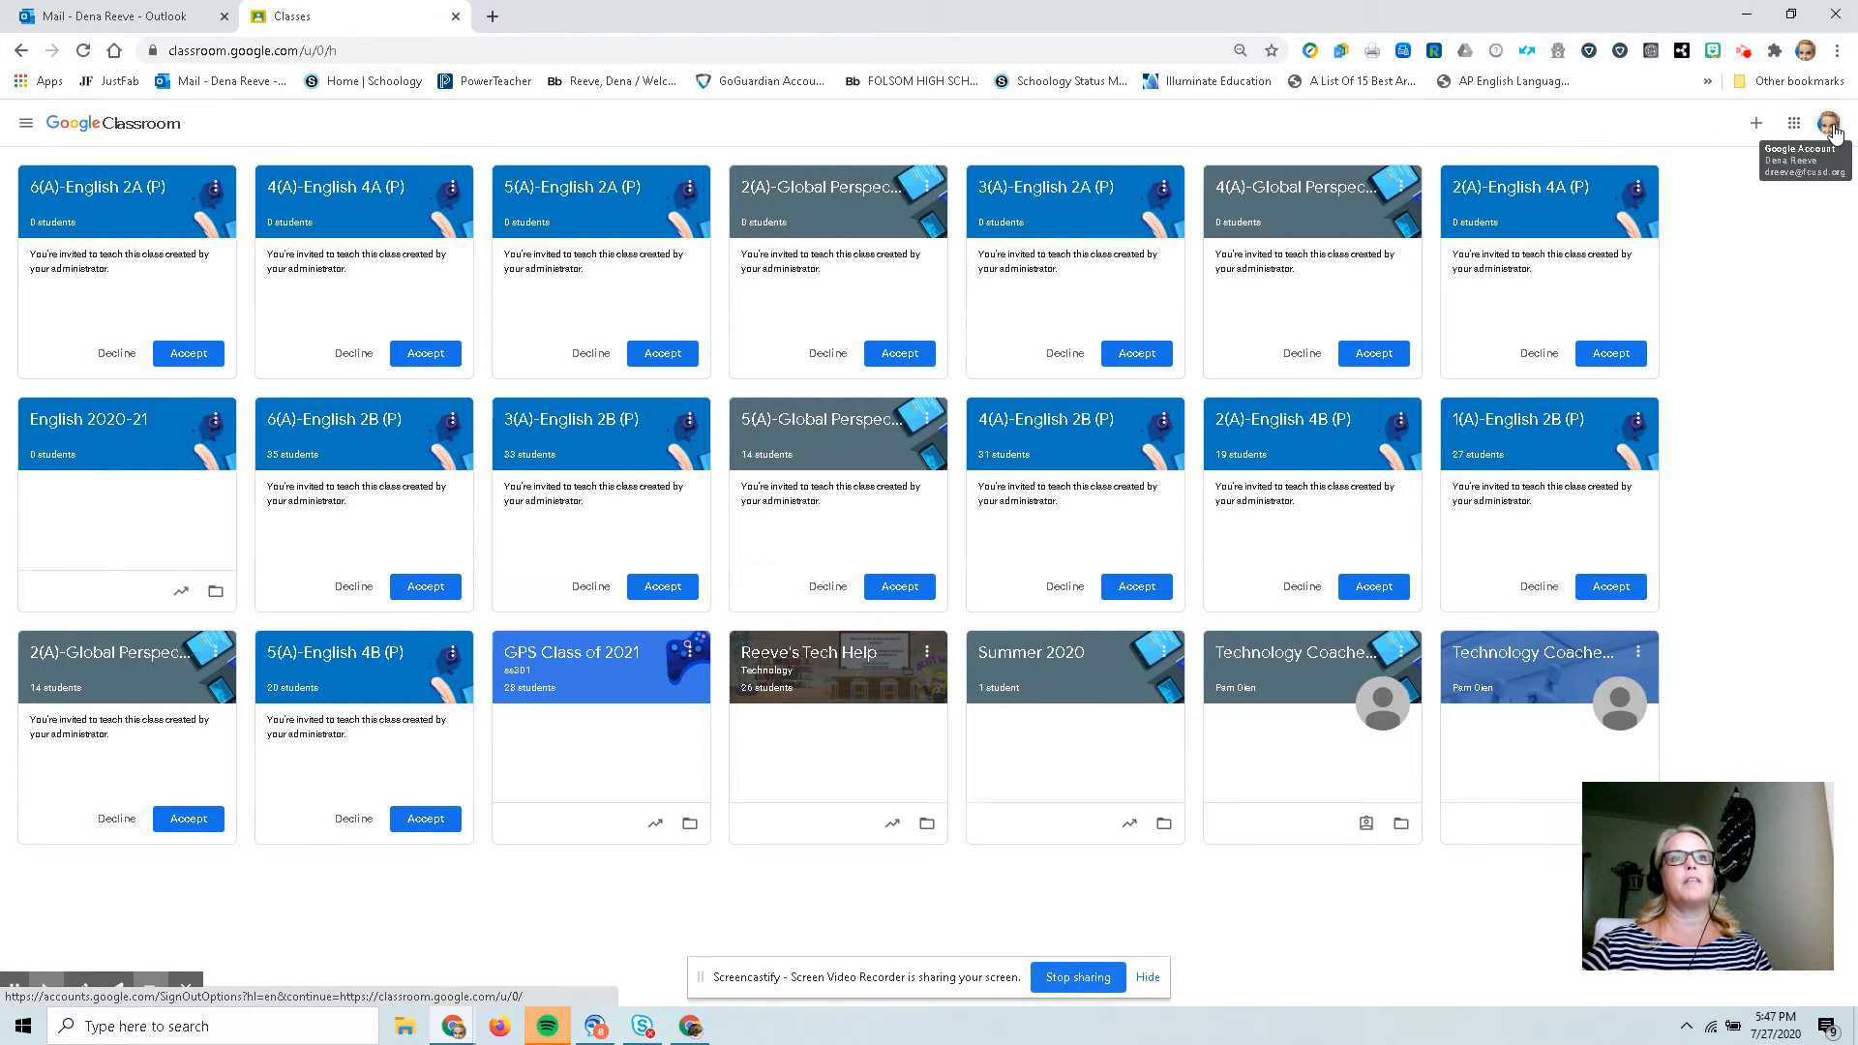
left_click(1754, 125)
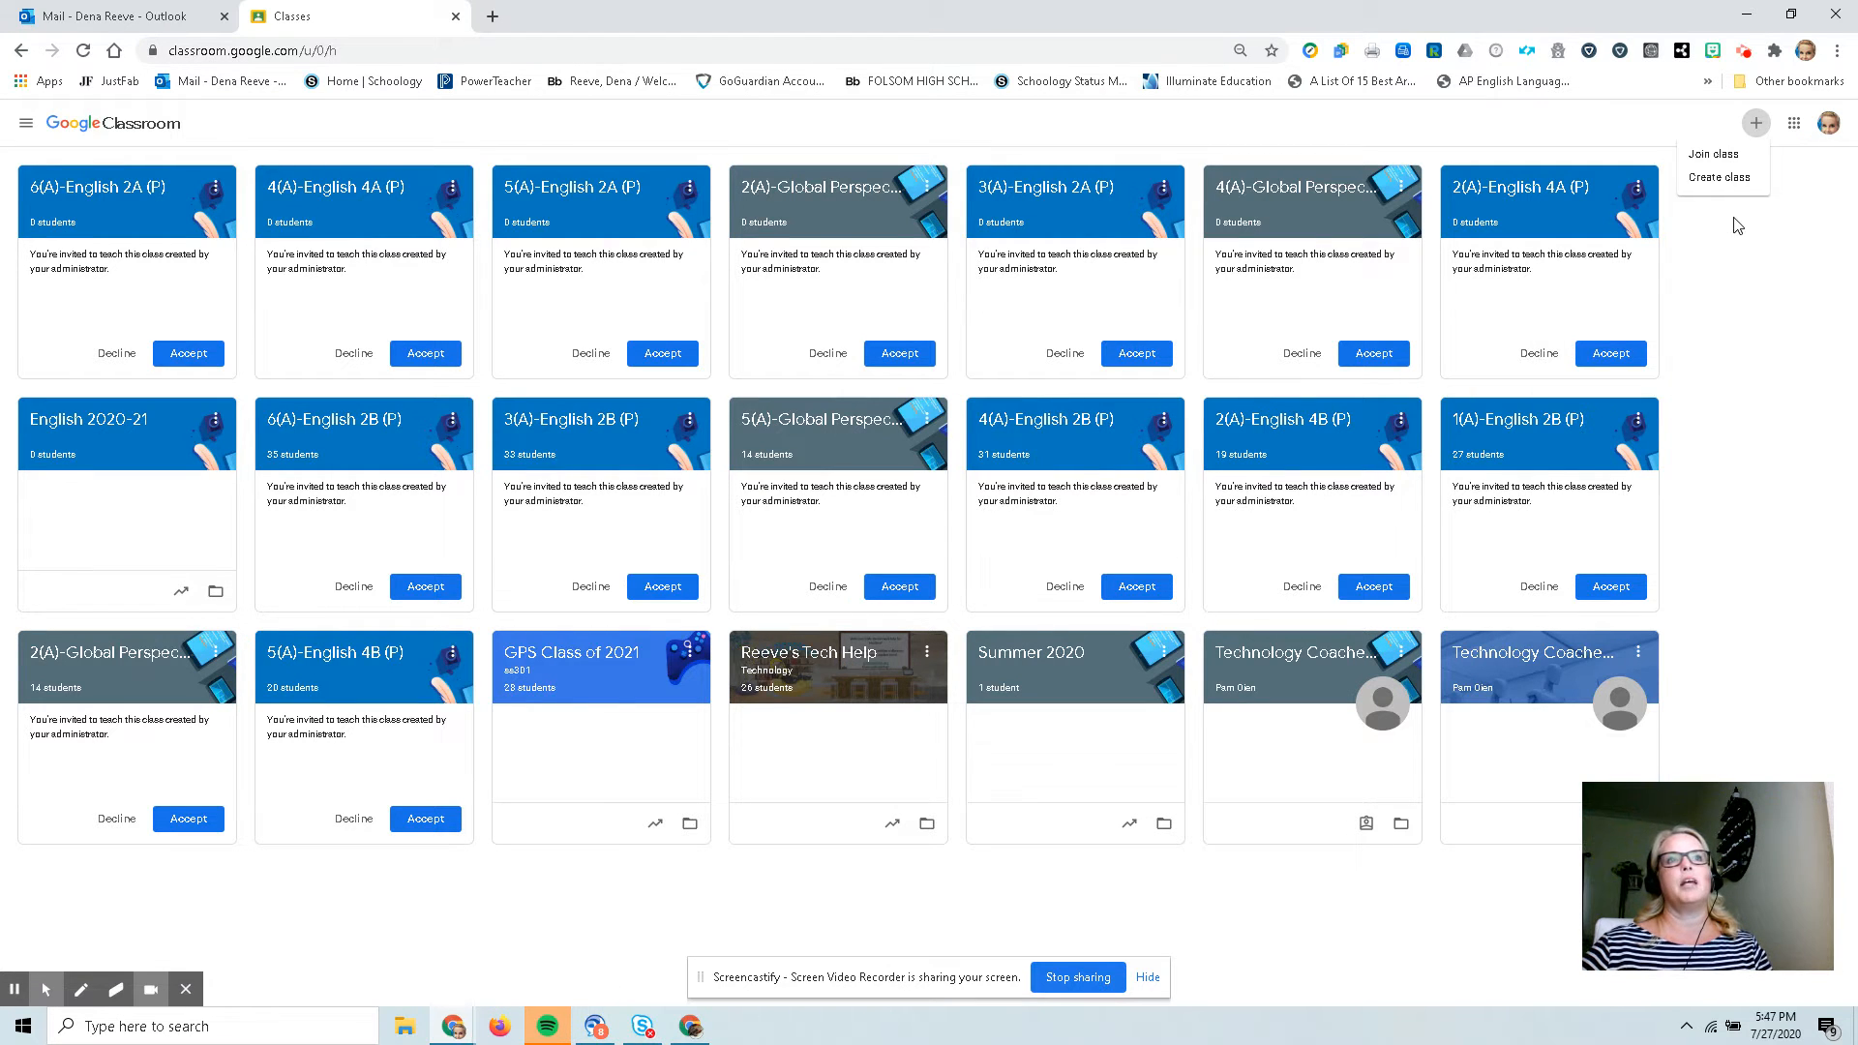
left_click(1721, 178)
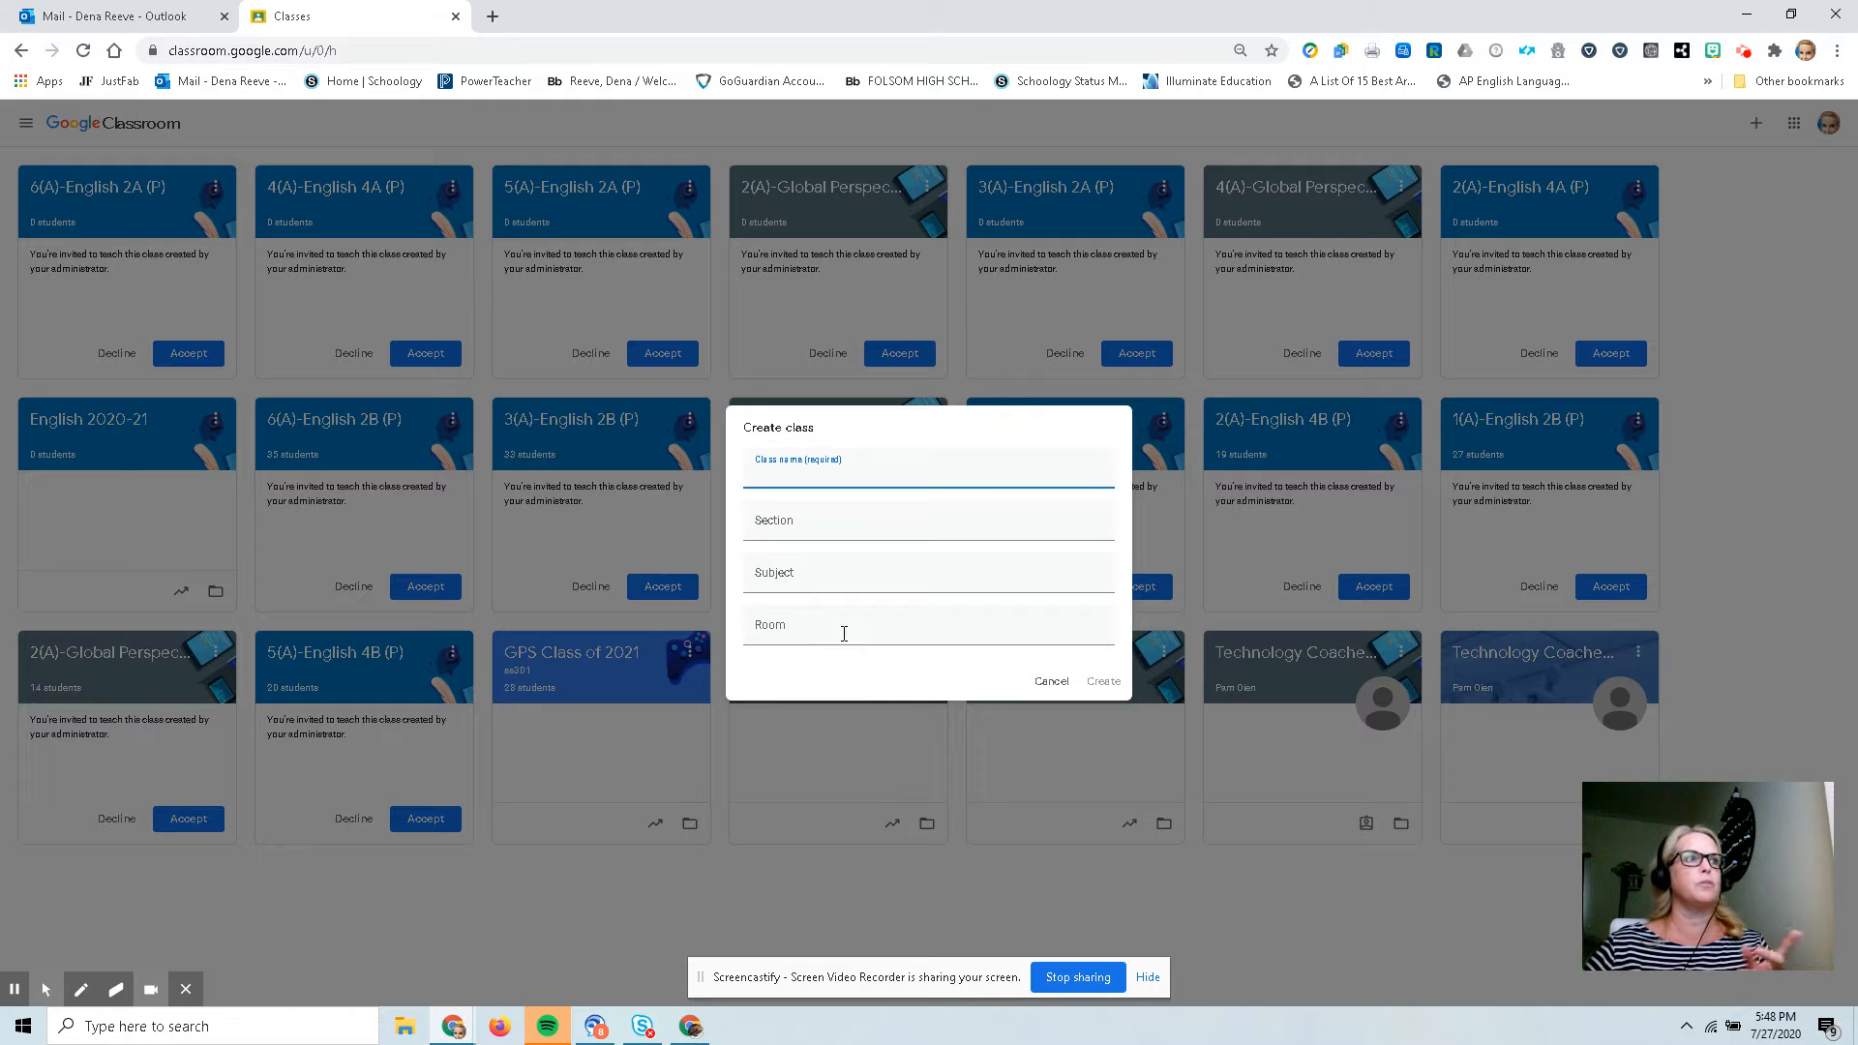
left_click(1051, 681)
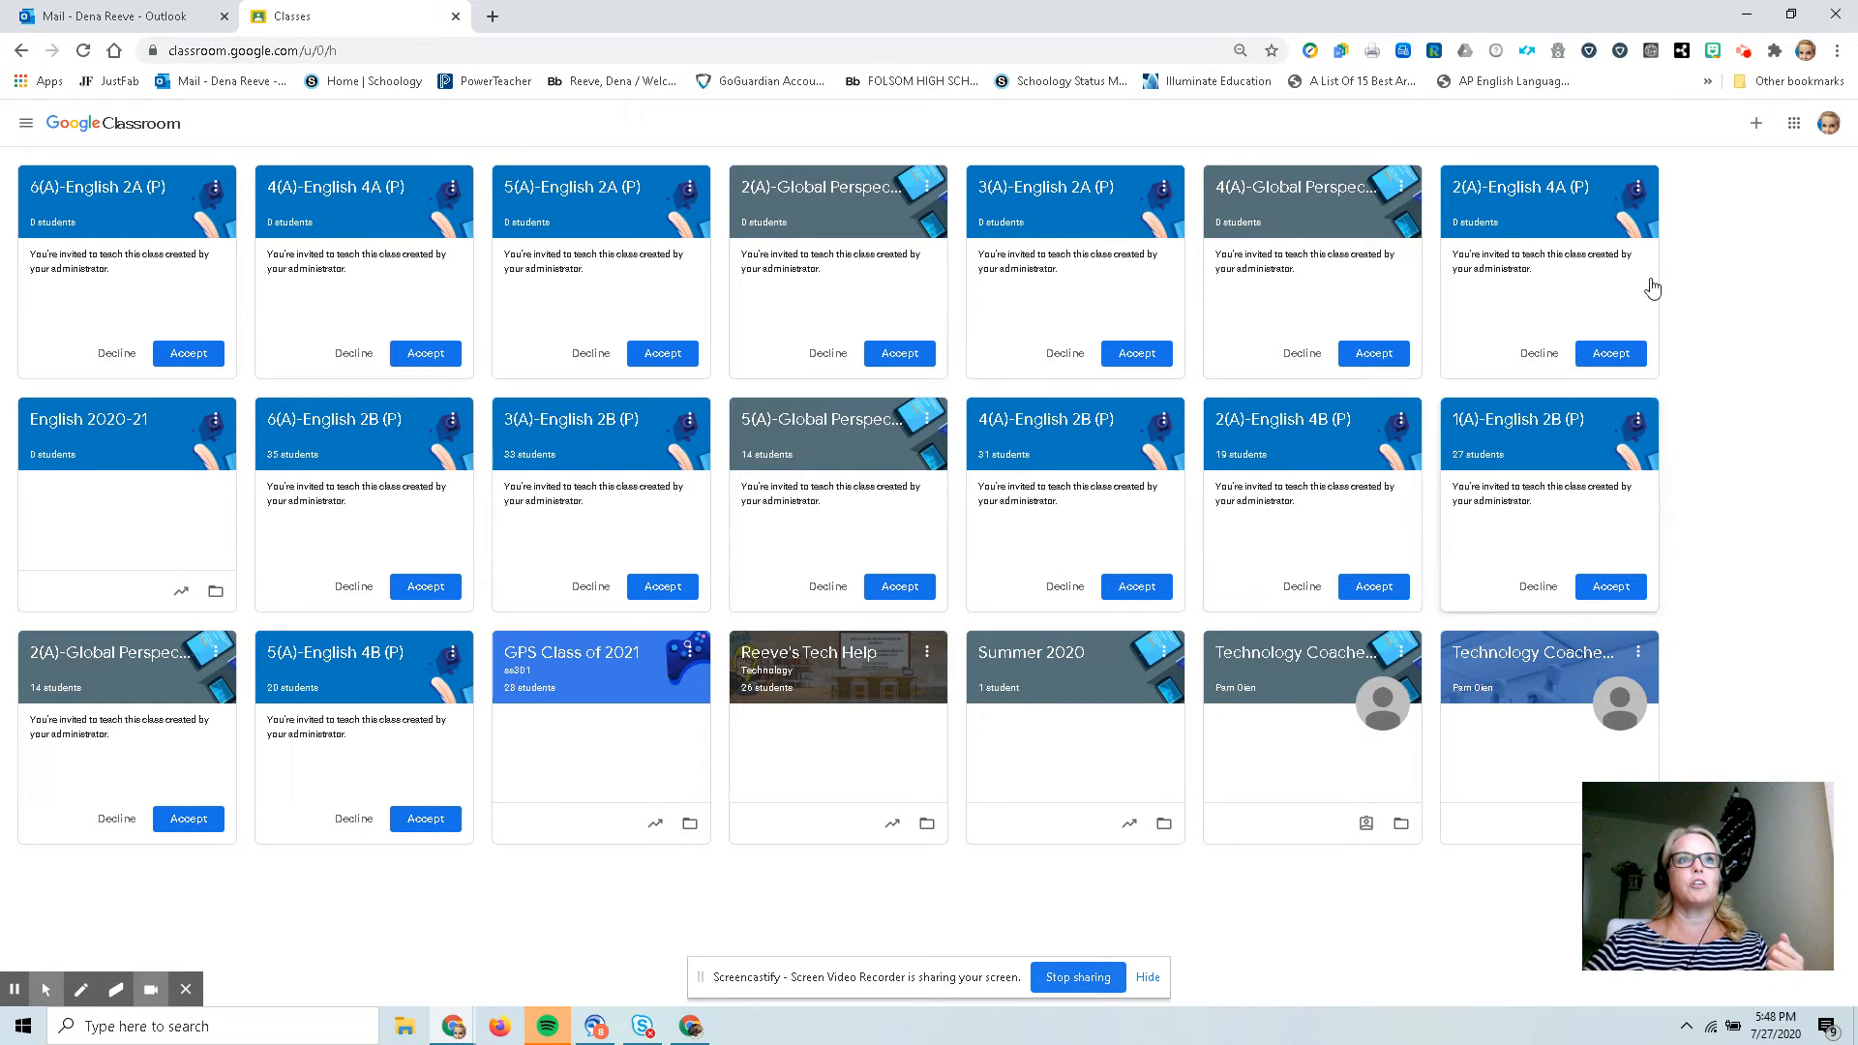
Start creating a new class and name it Testing Page.
left_click(1756, 123)
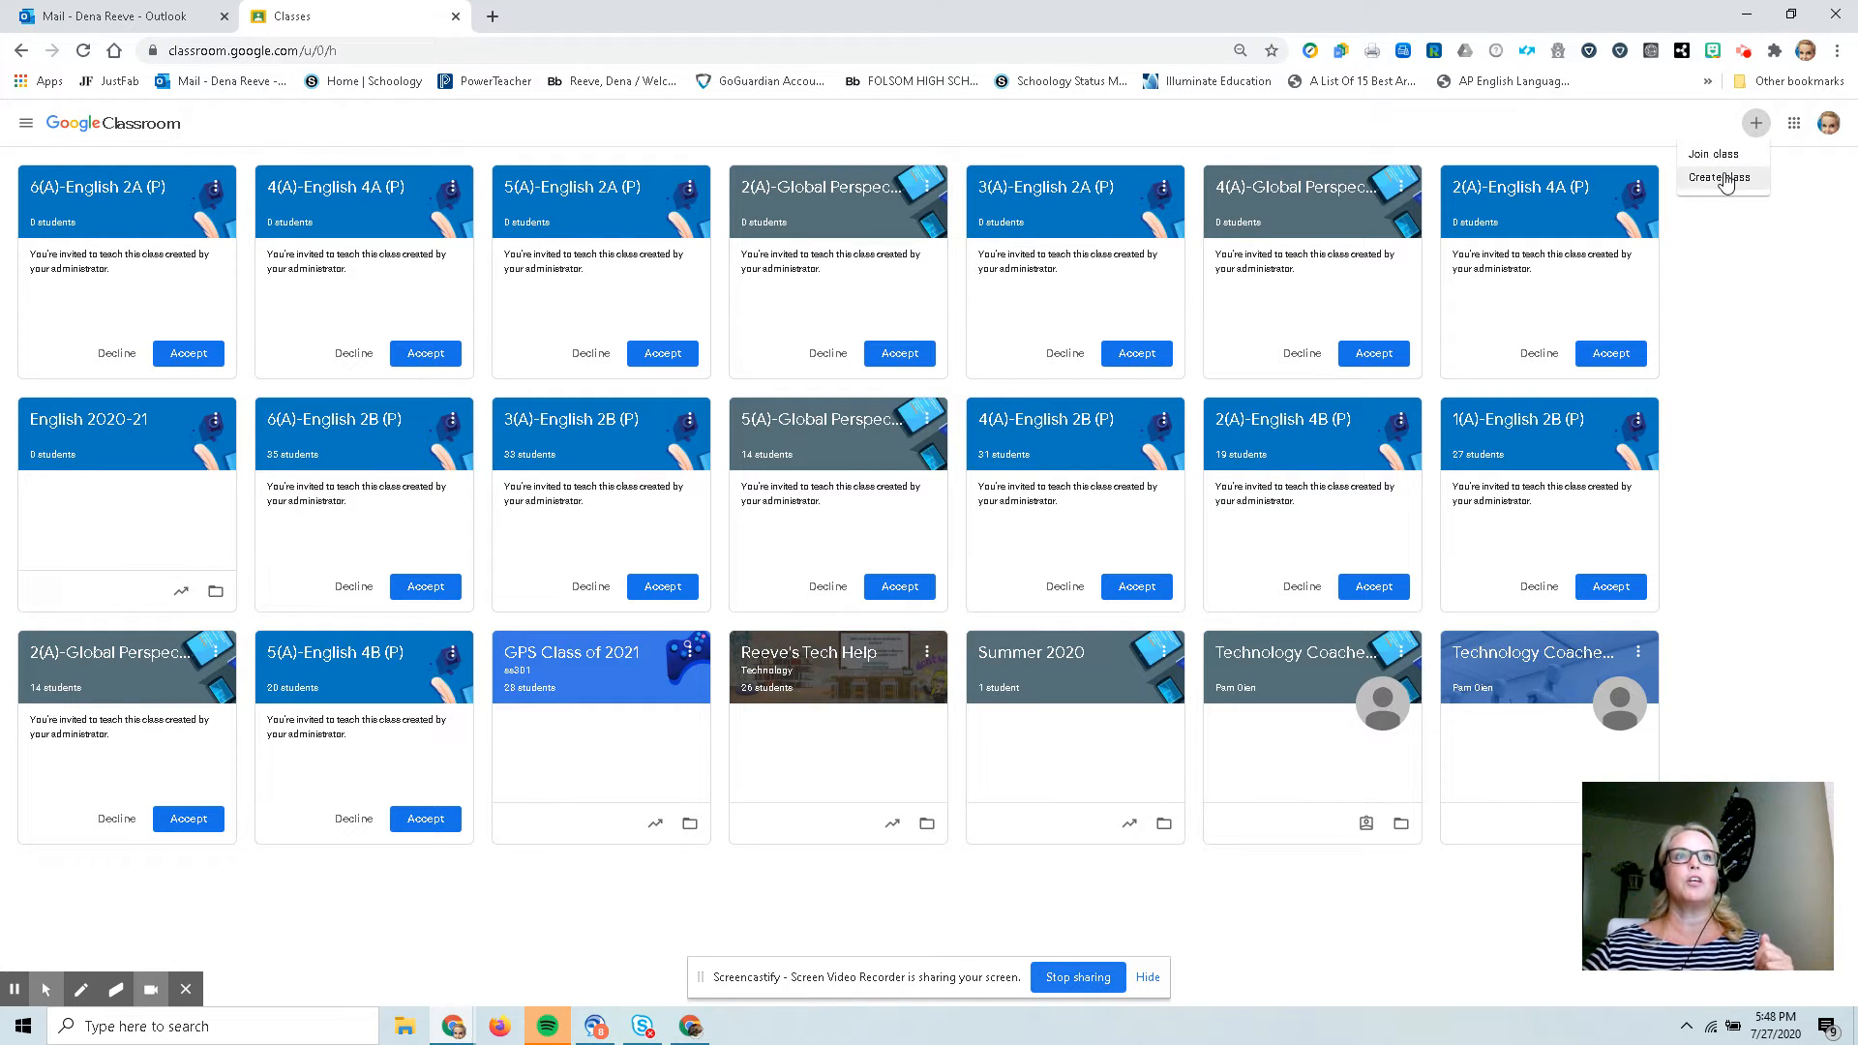
left_click(1721, 178)
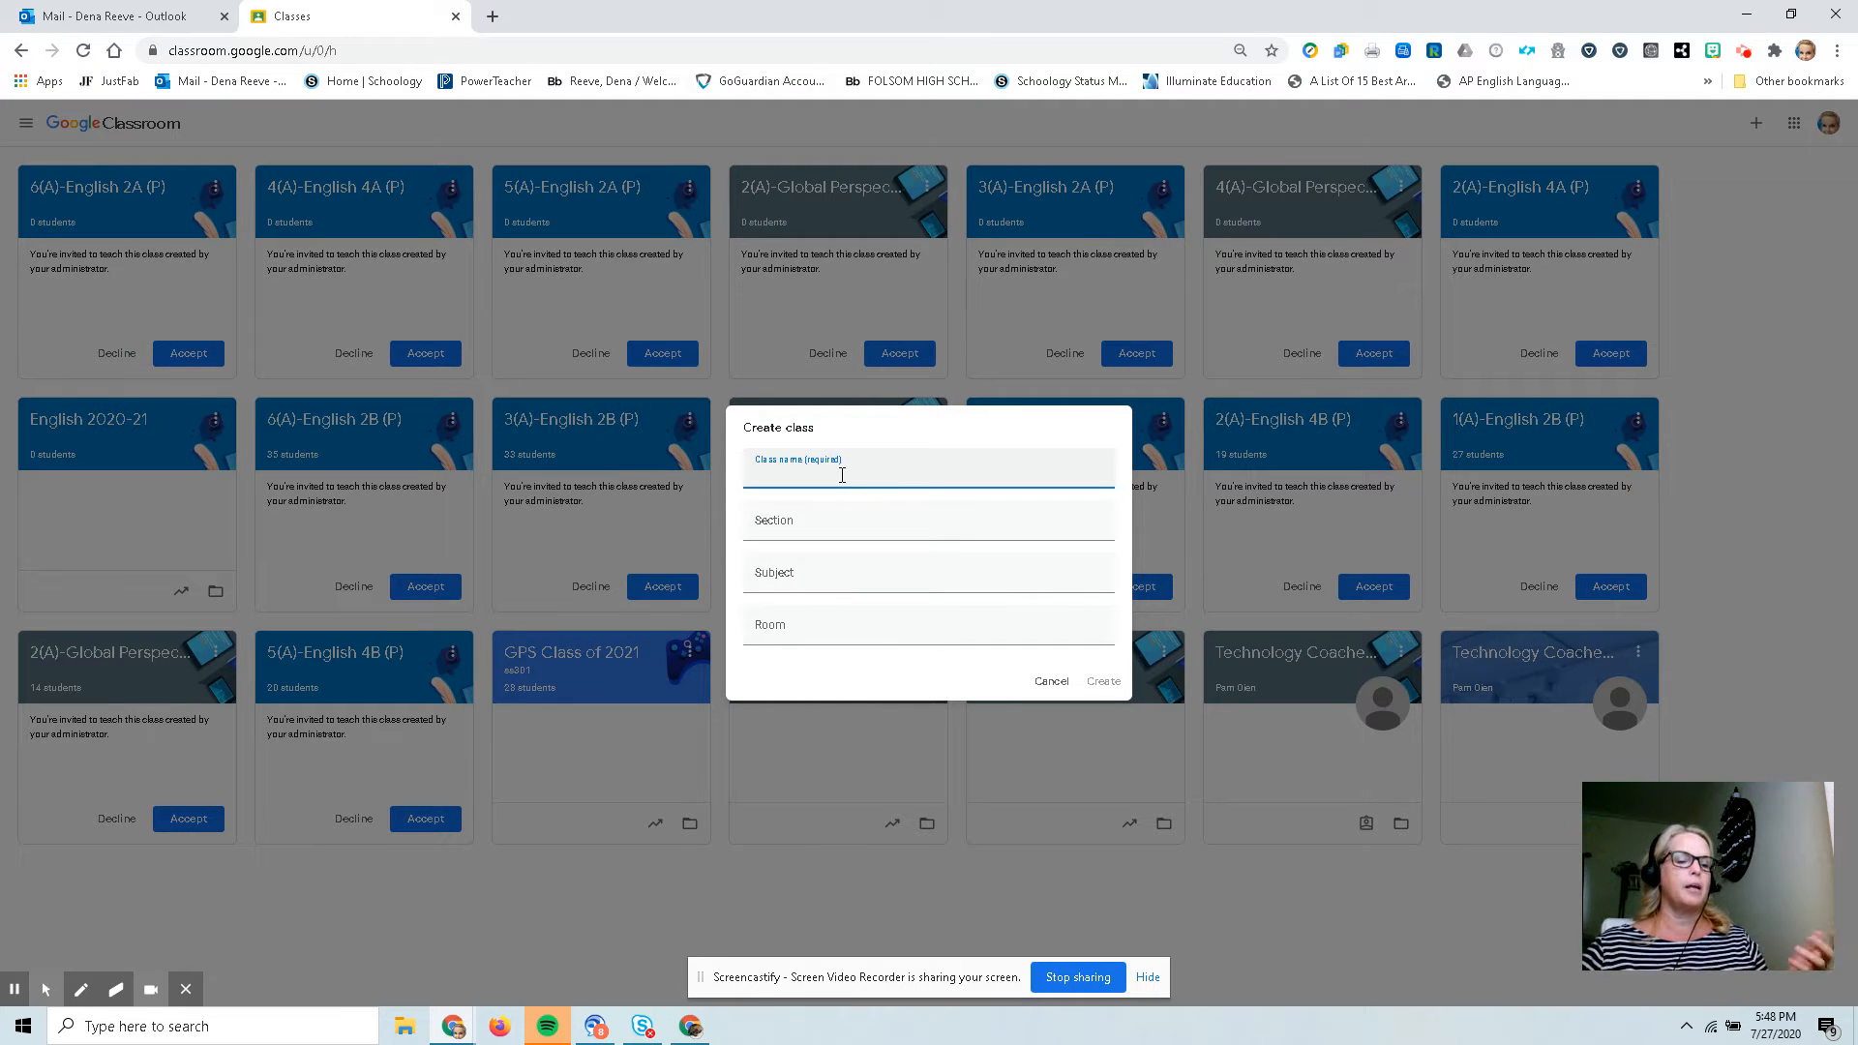
type("Te")
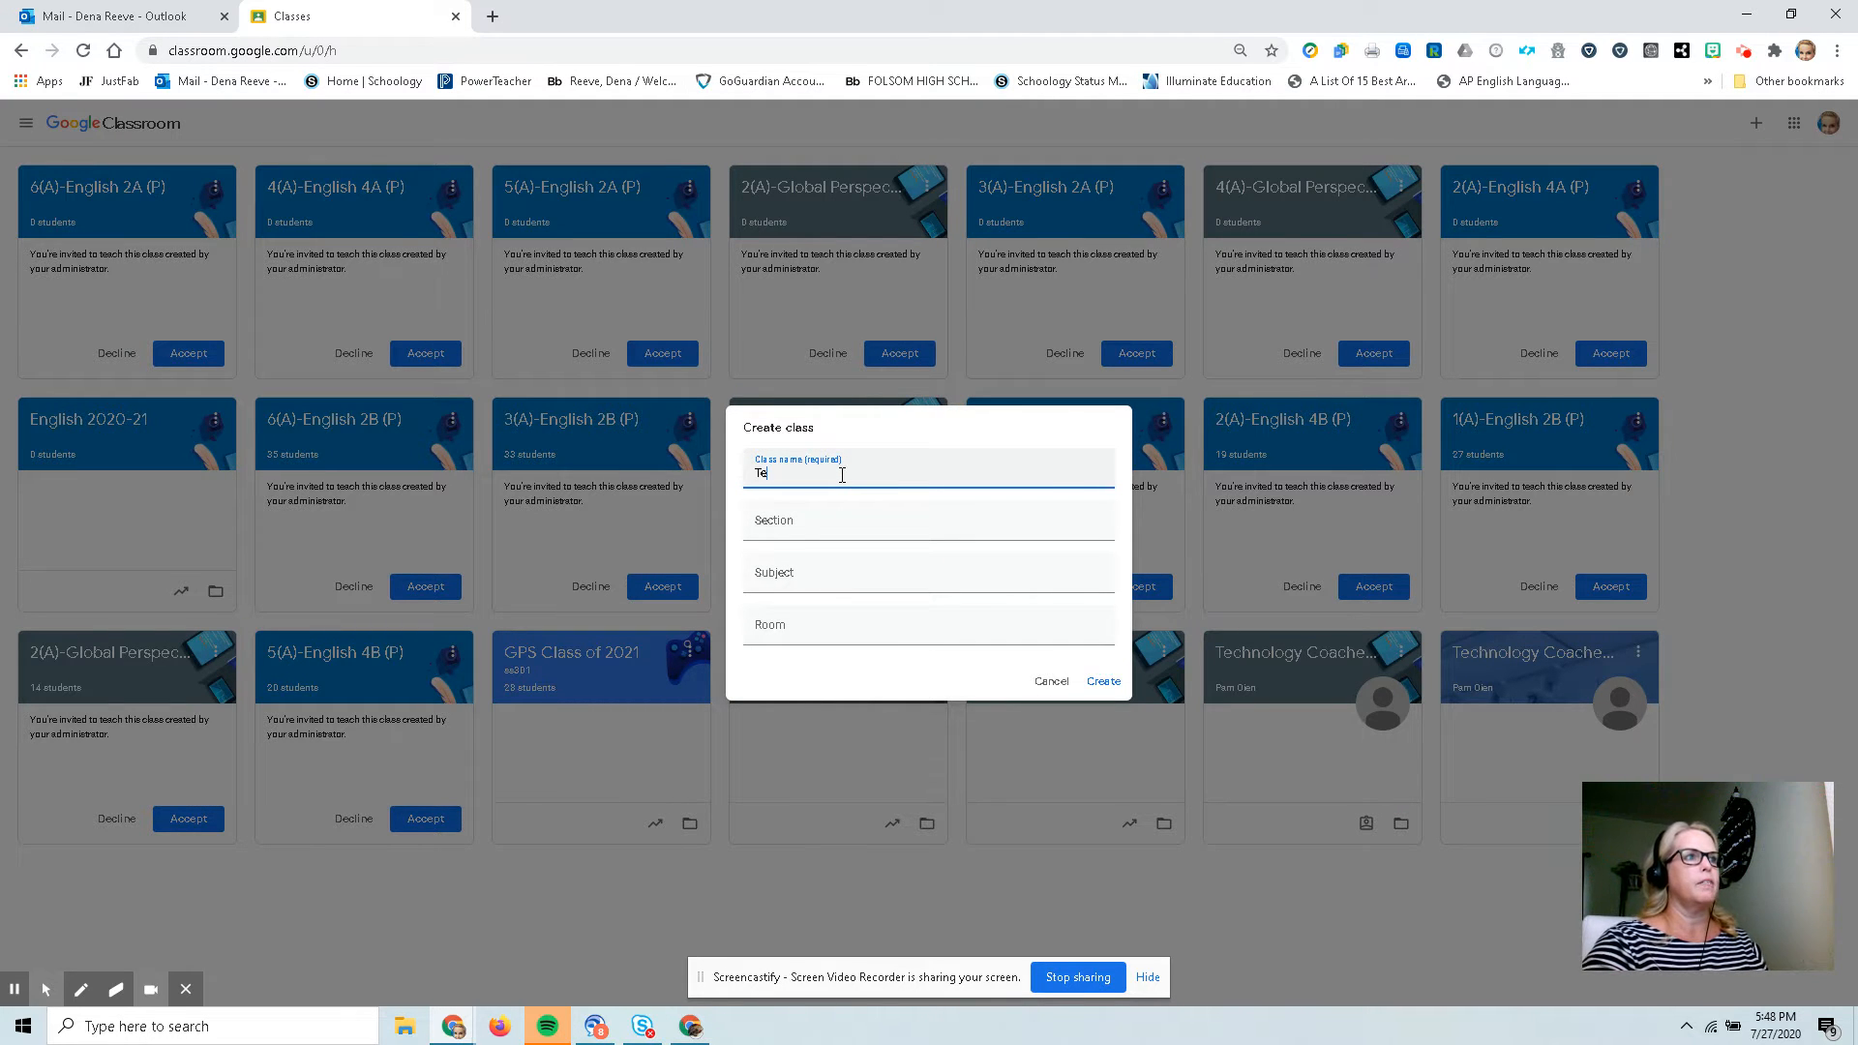
type("sting ")
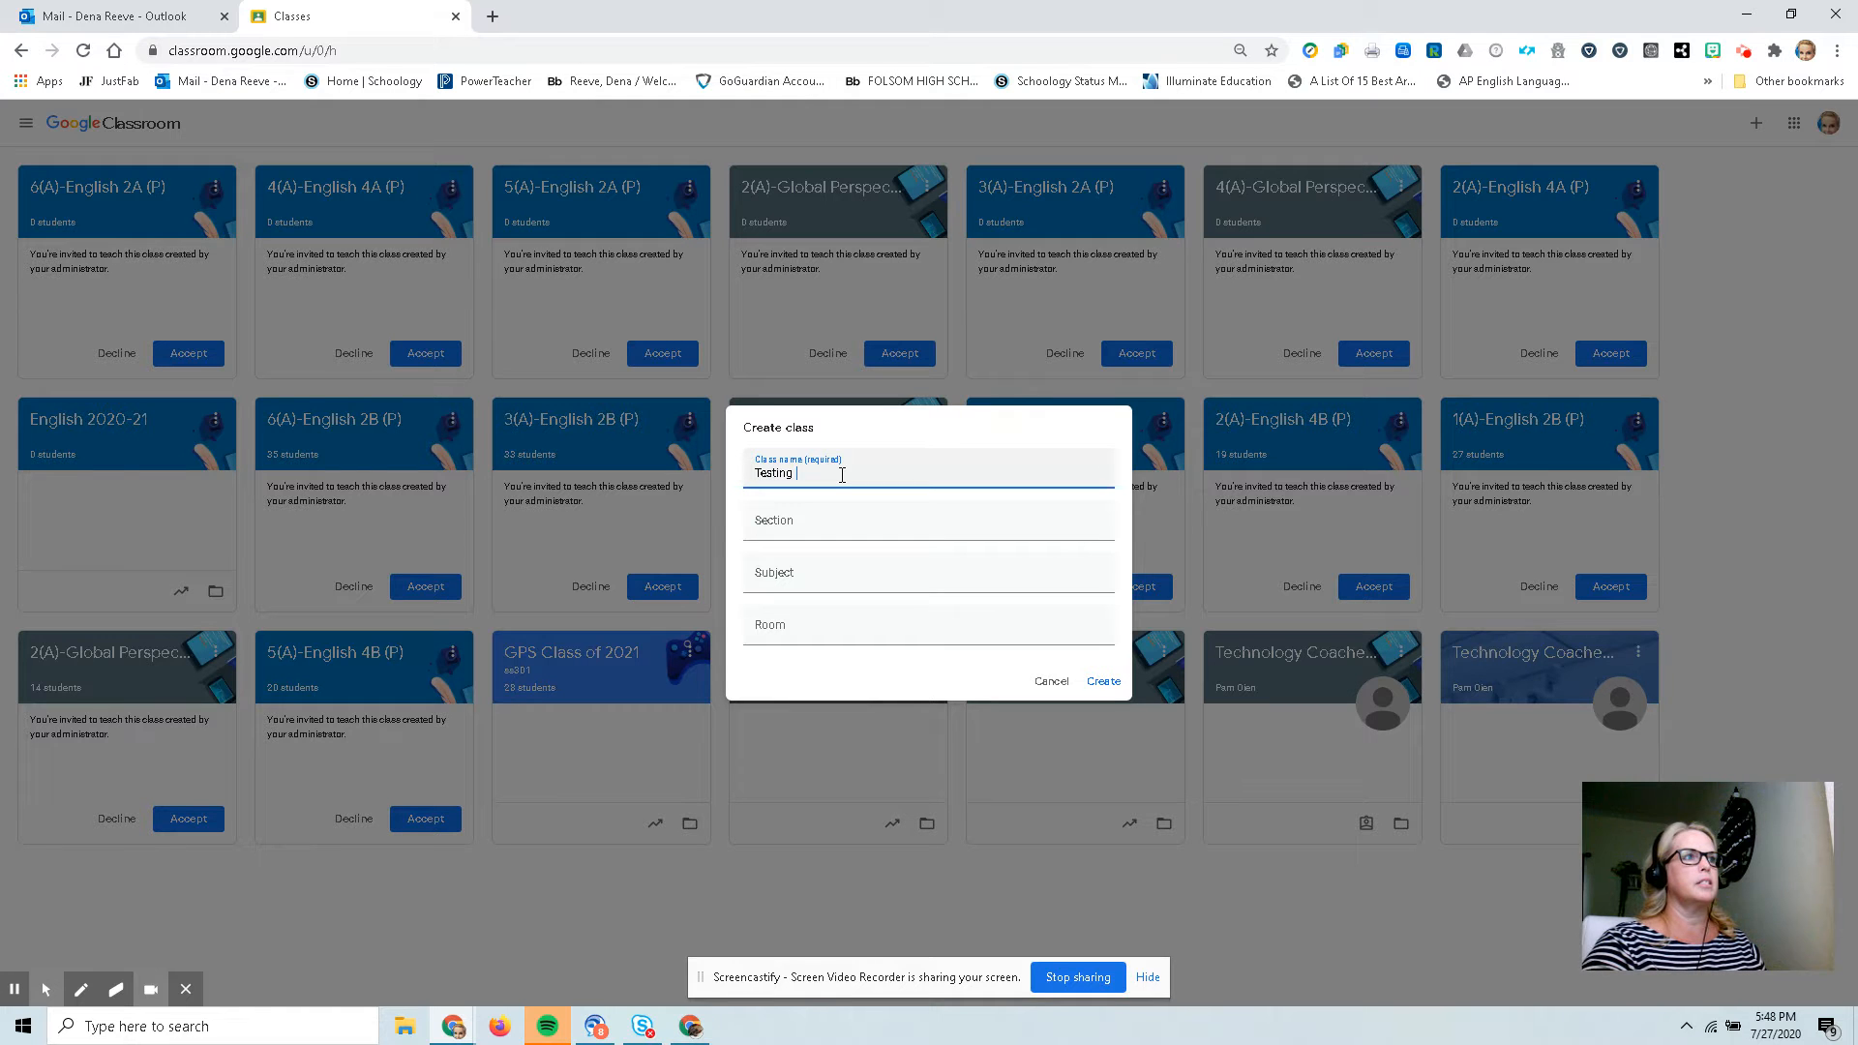
type("Page")
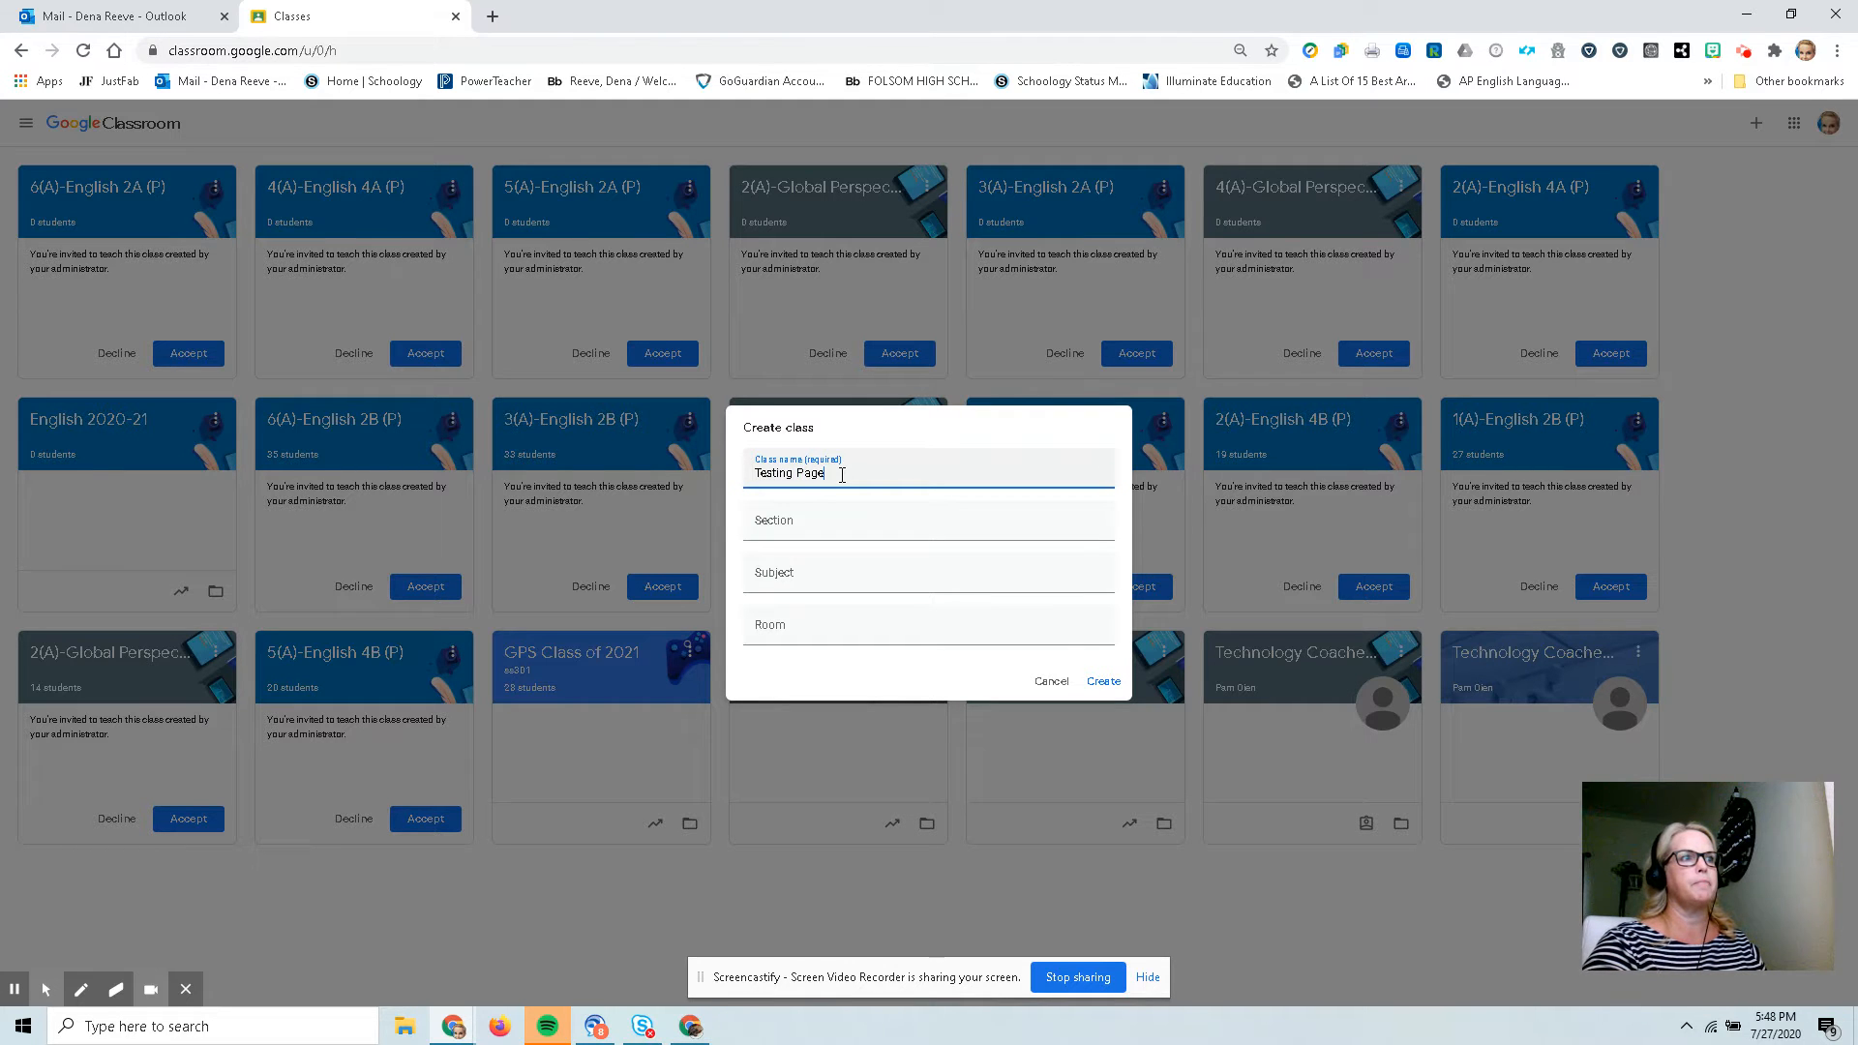
Set the section to Technology, subject to Tech and room to Online, and create the class.
key("Tab")
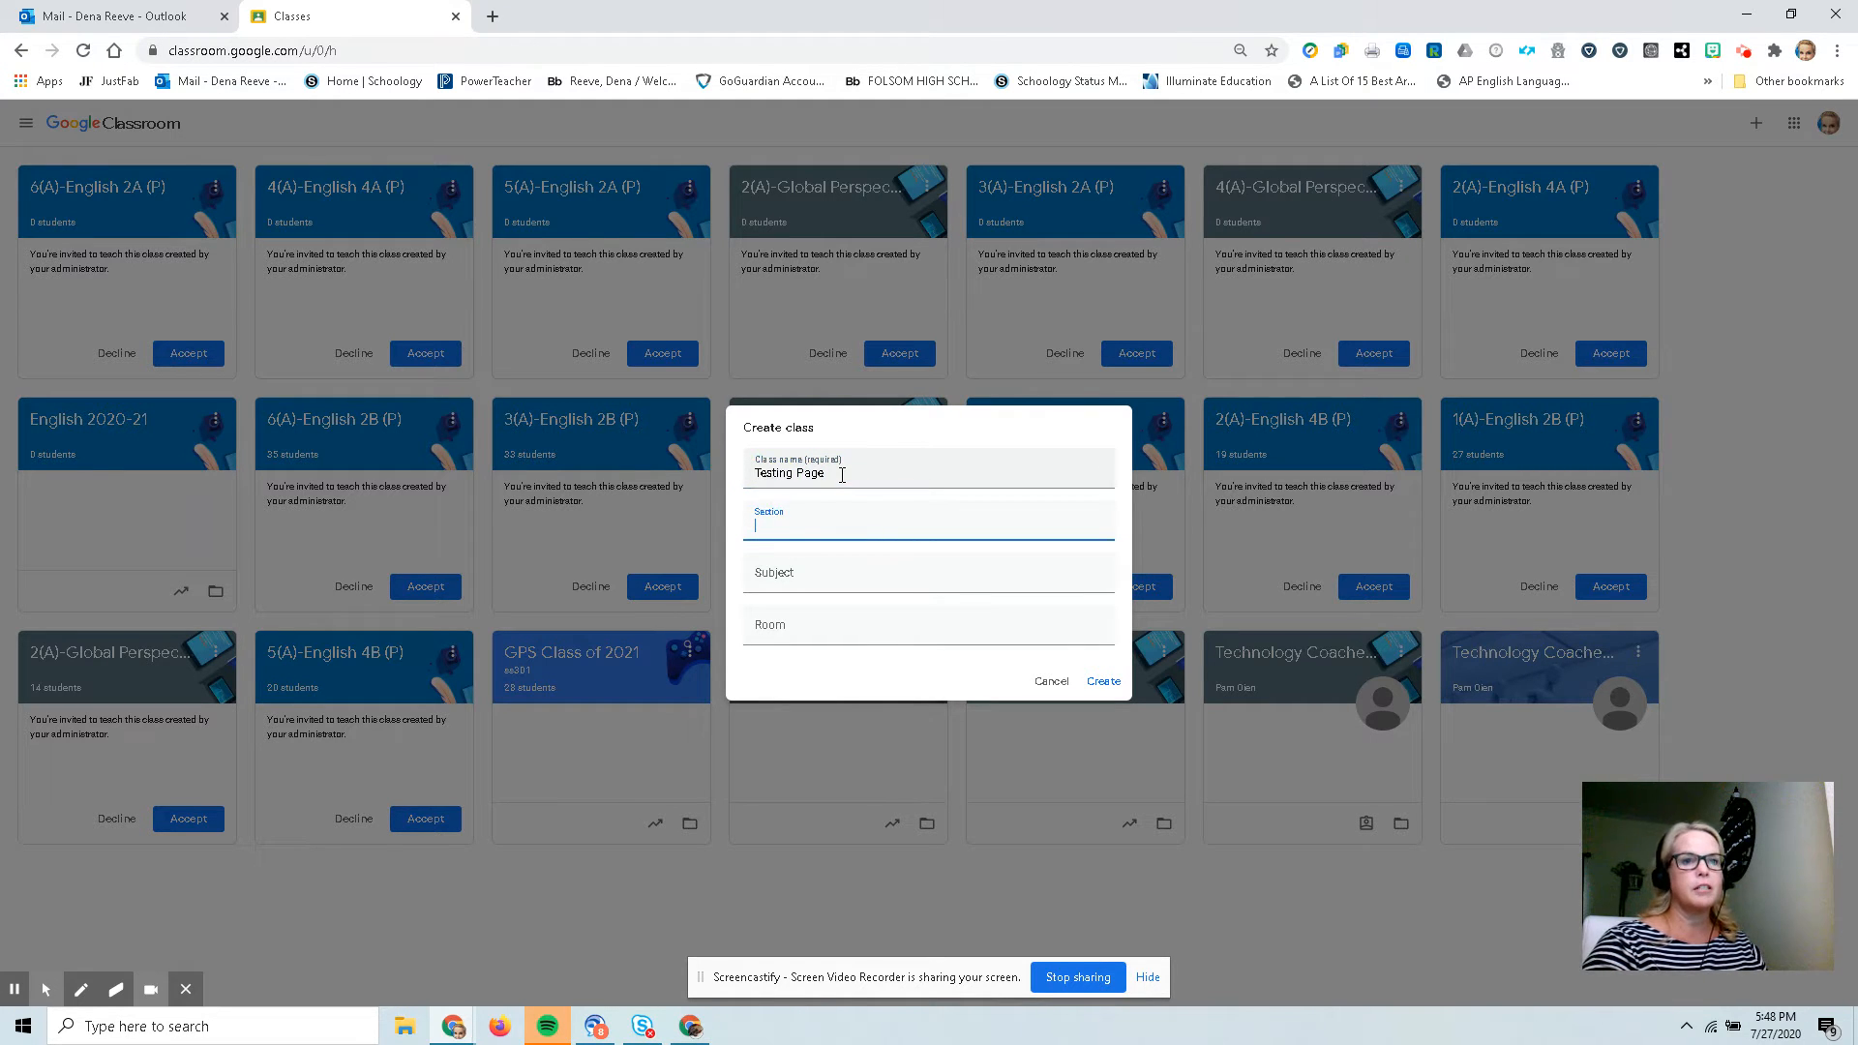
type("Technolgo")
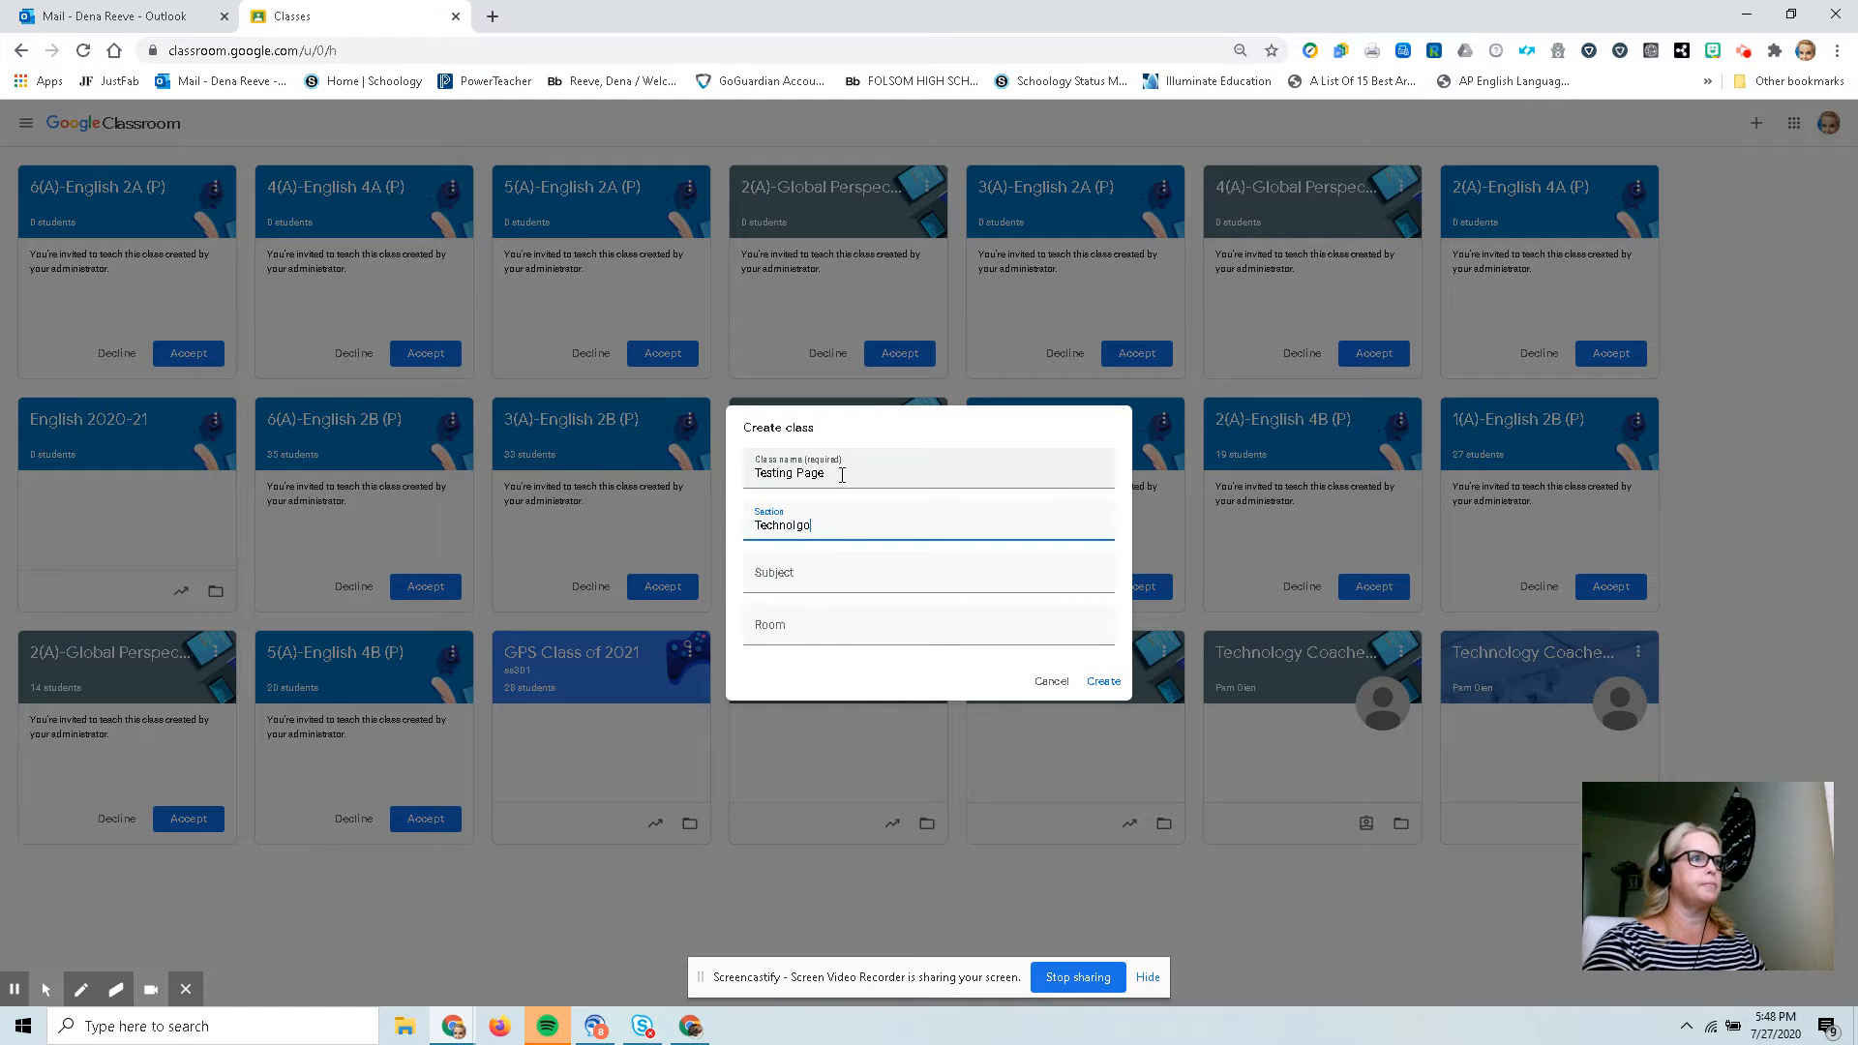
key("BackSpace")
key("BackSpace")
type("olog")
key("Tab")
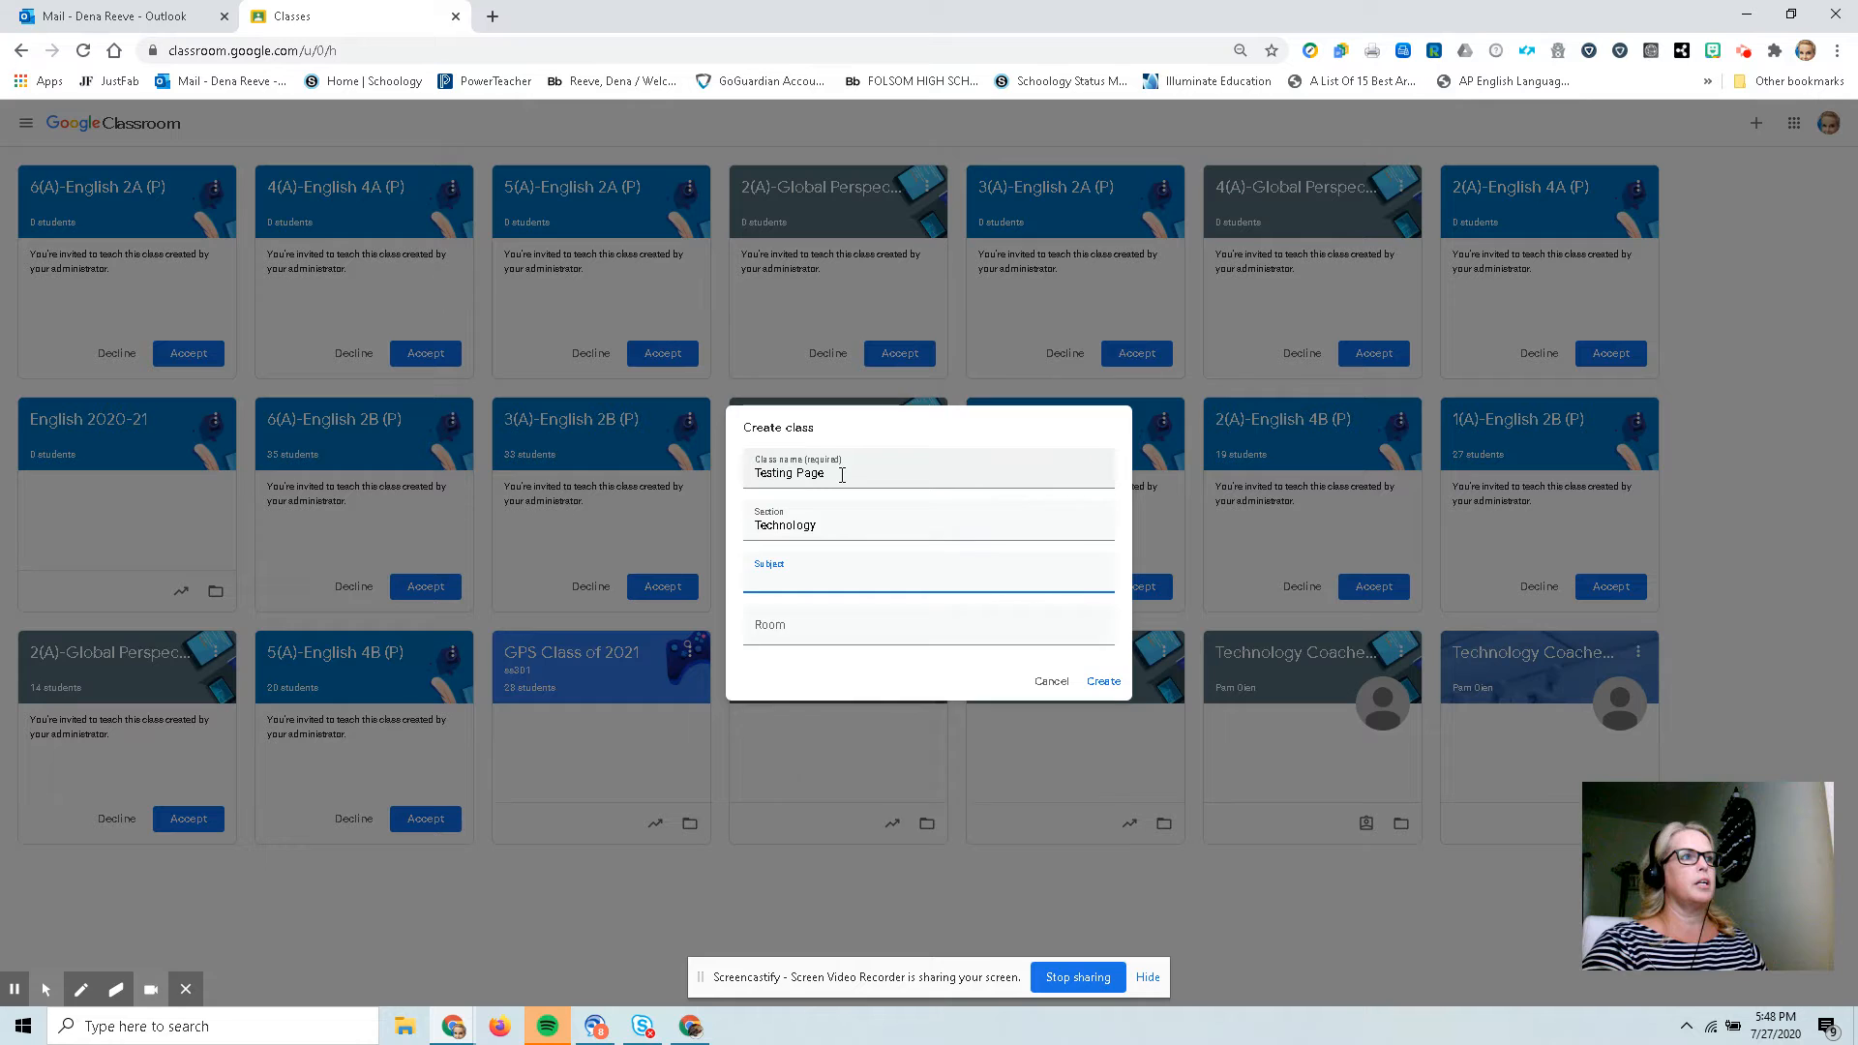
type("Tech")
key("Tab")
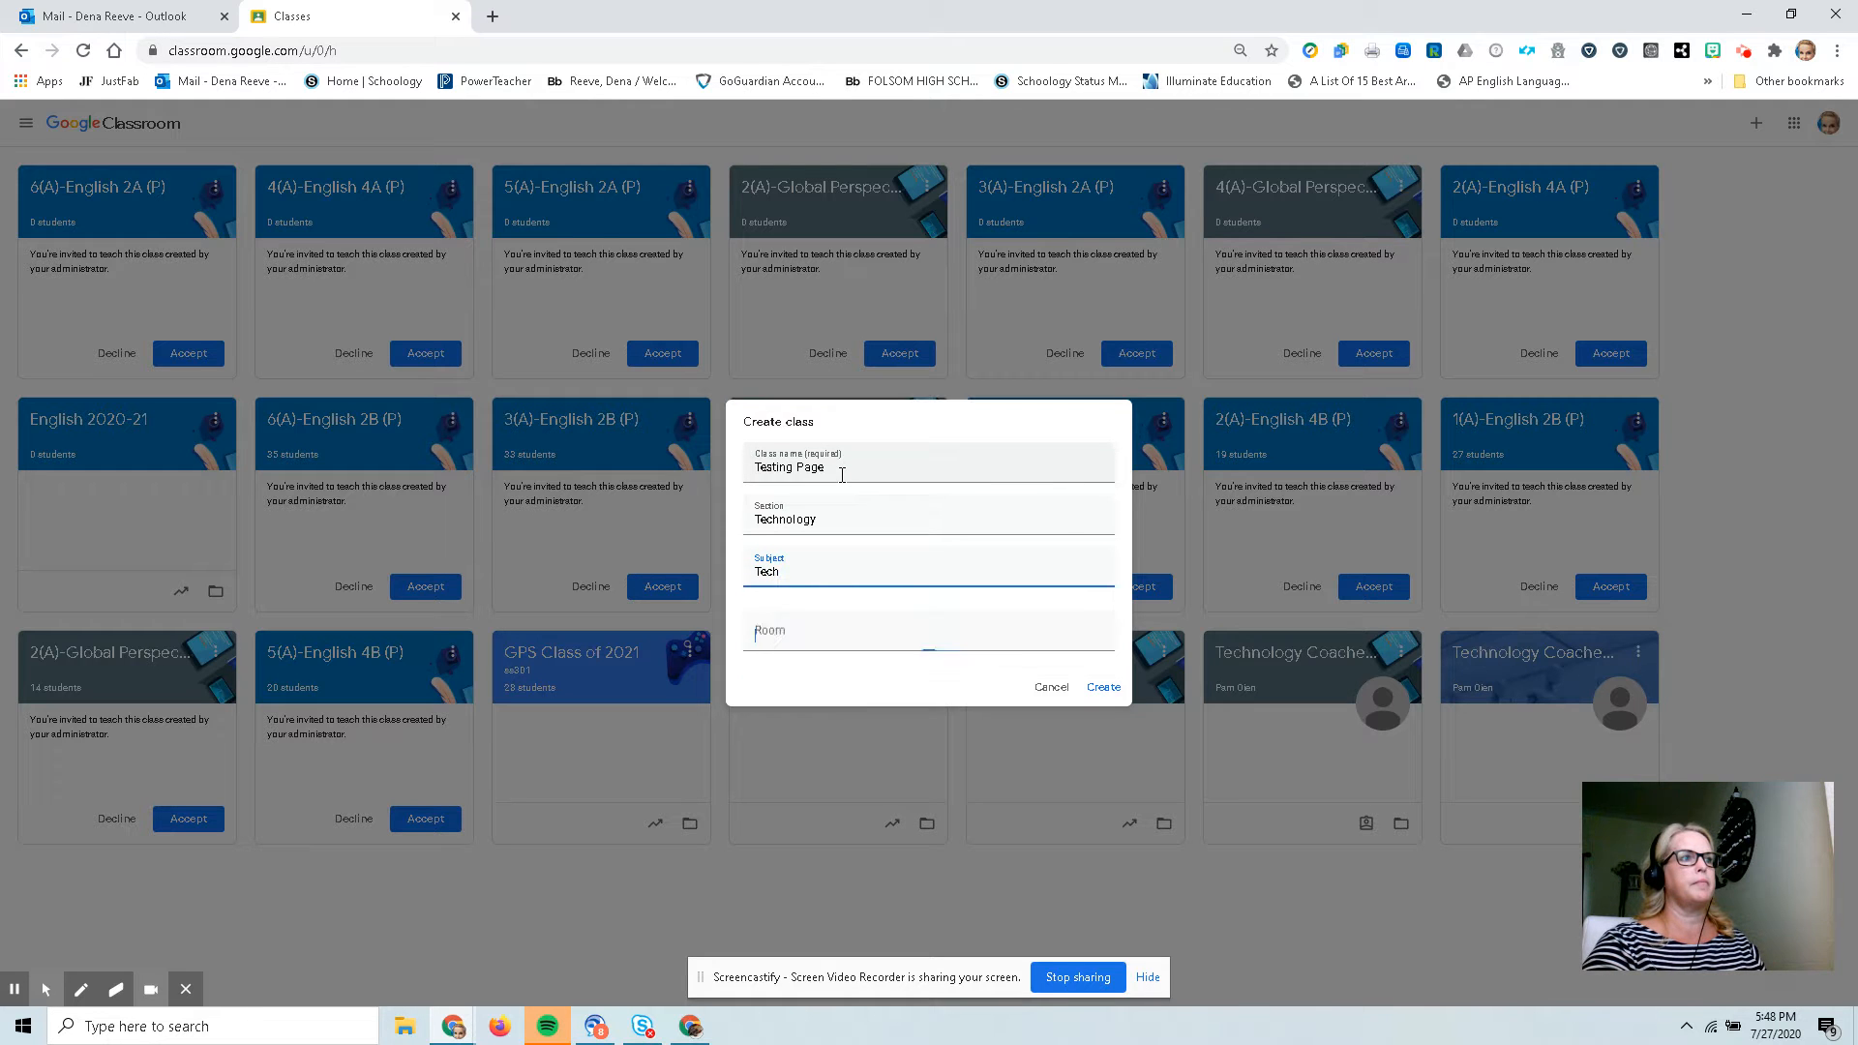
type("Online")
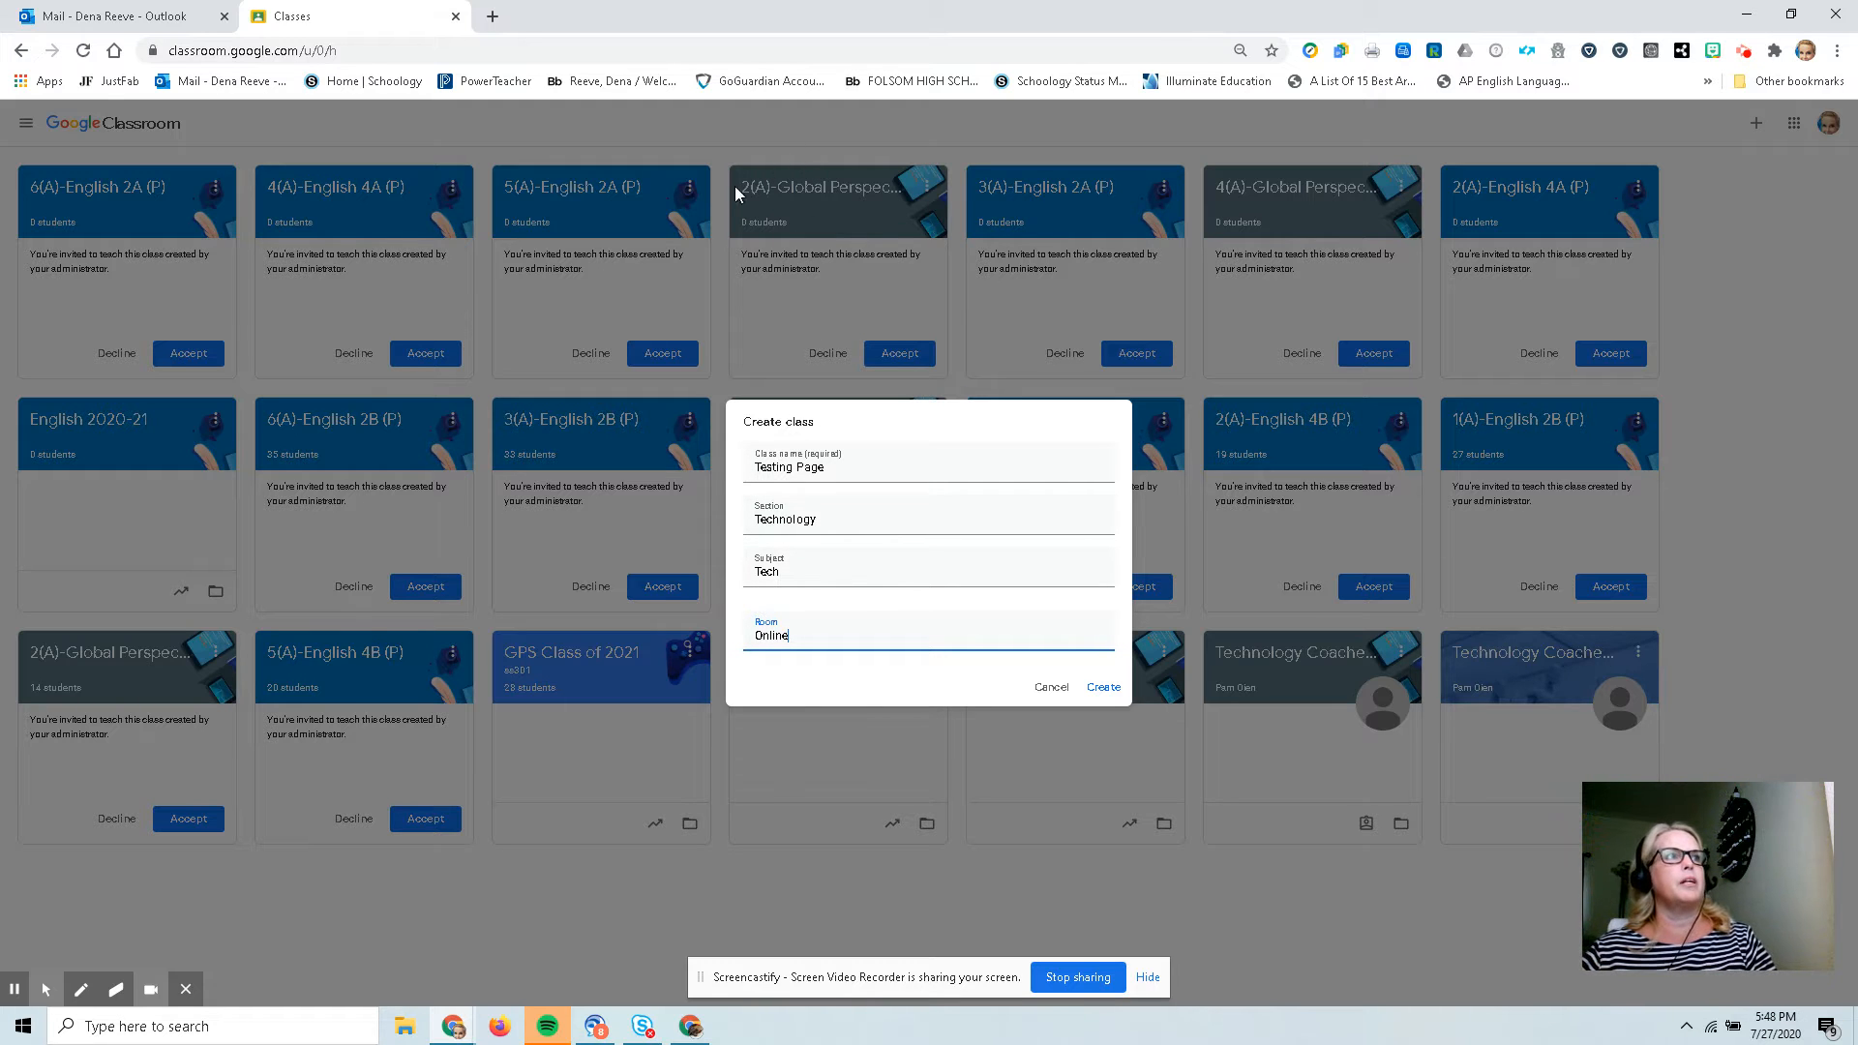
left_click(1103, 687)
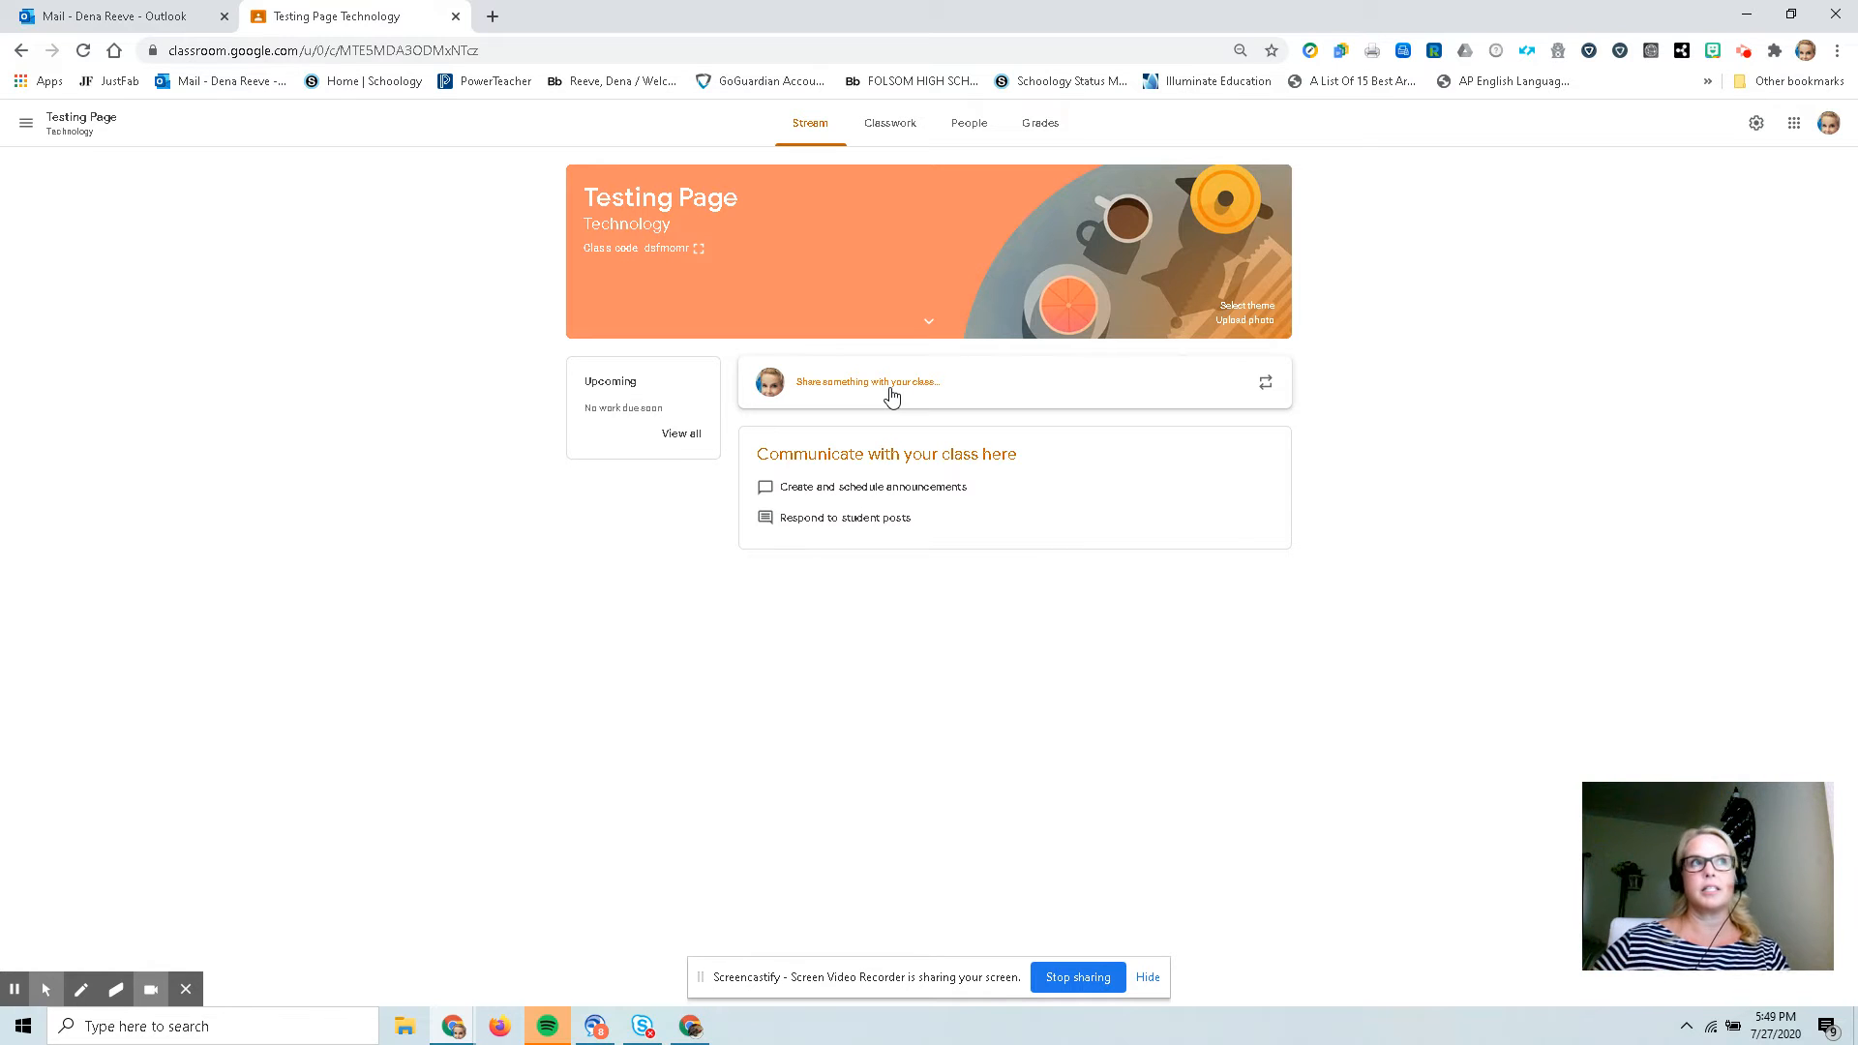
On the class's Classwork page, add a topic named Grammar Assignments.
left_click(891, 133)
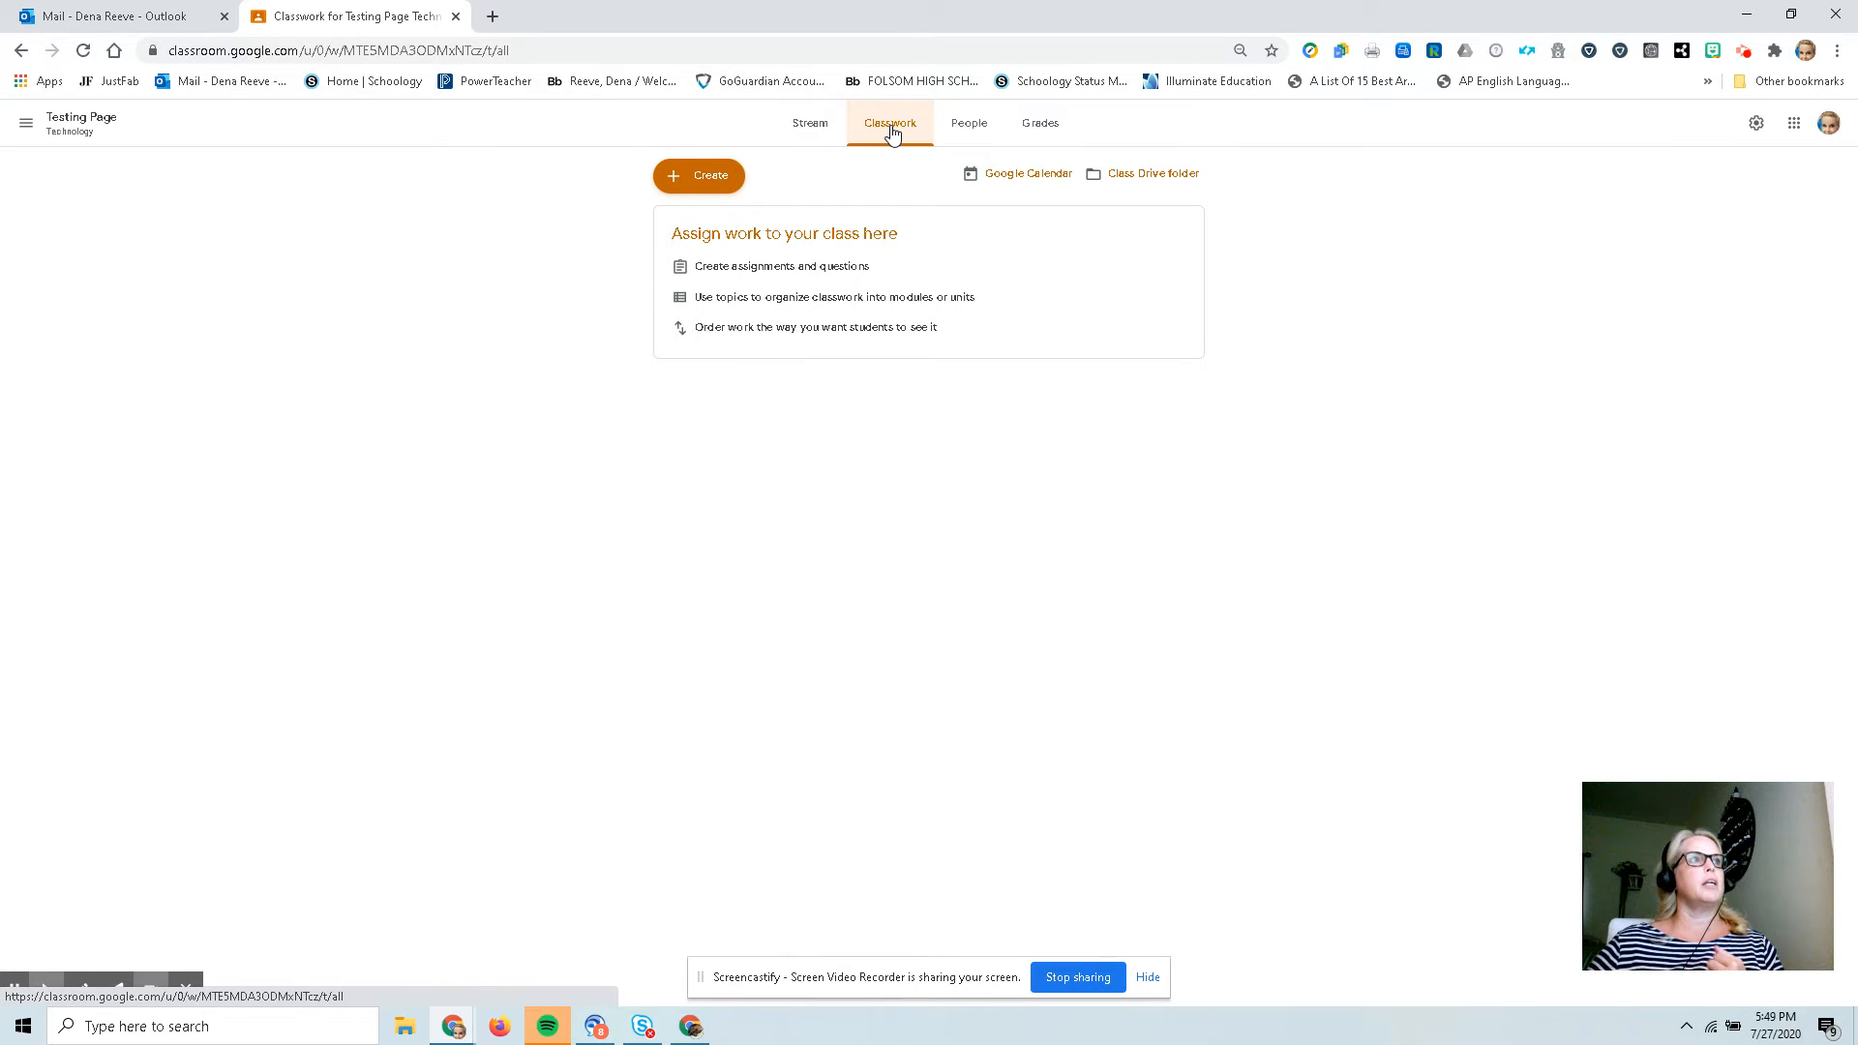
left_click(685, 175)
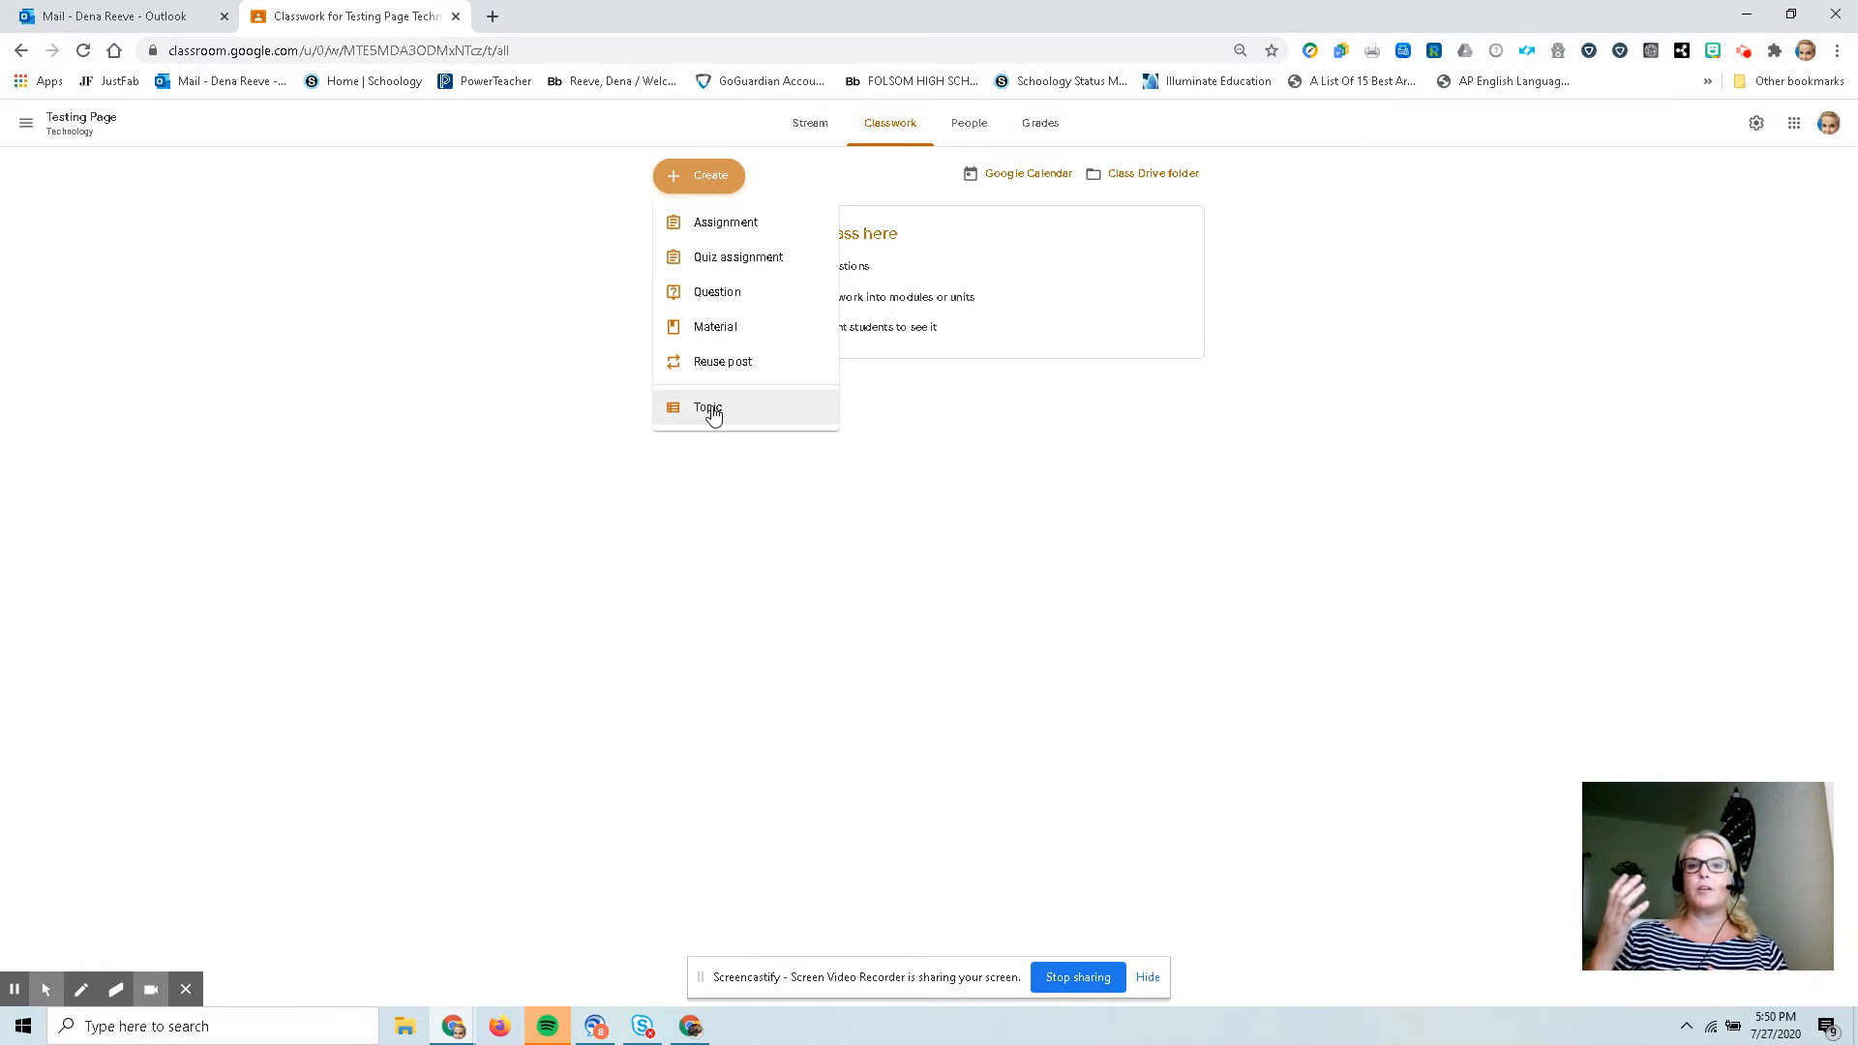
left_click(712, 410)
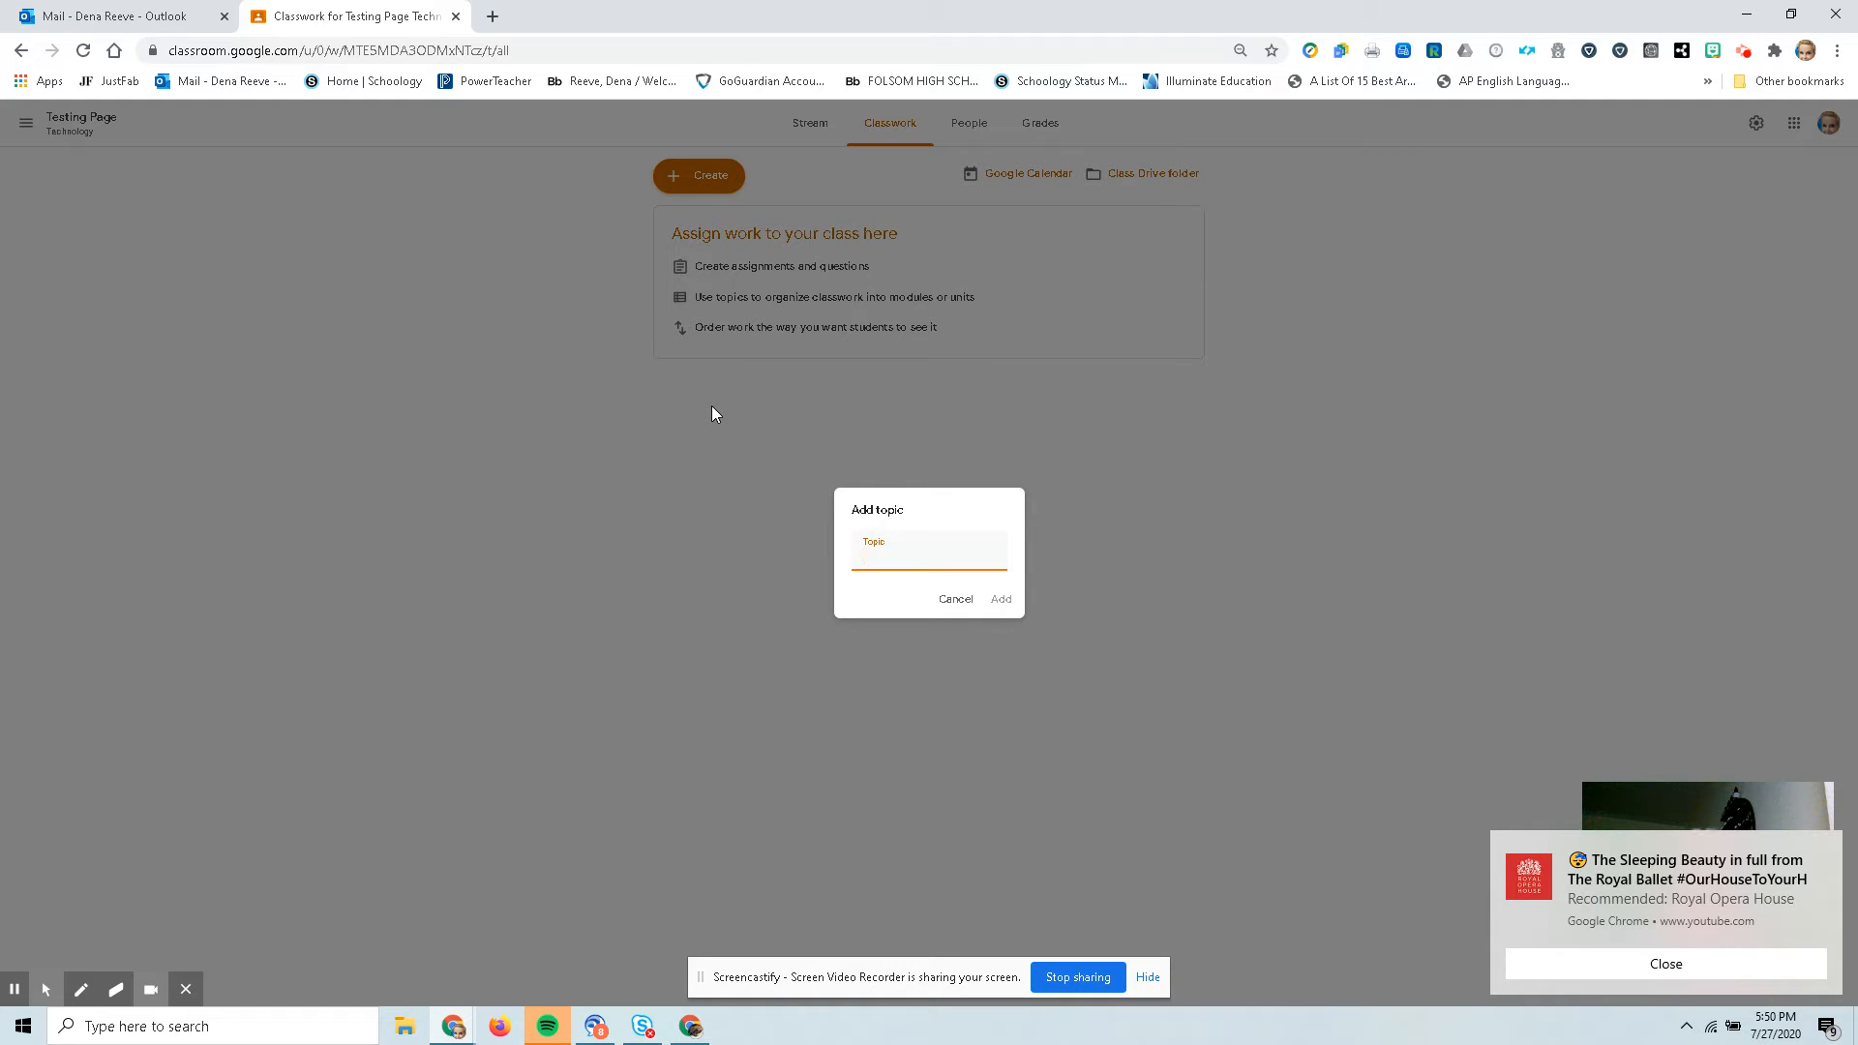
left_click(1726, 967)
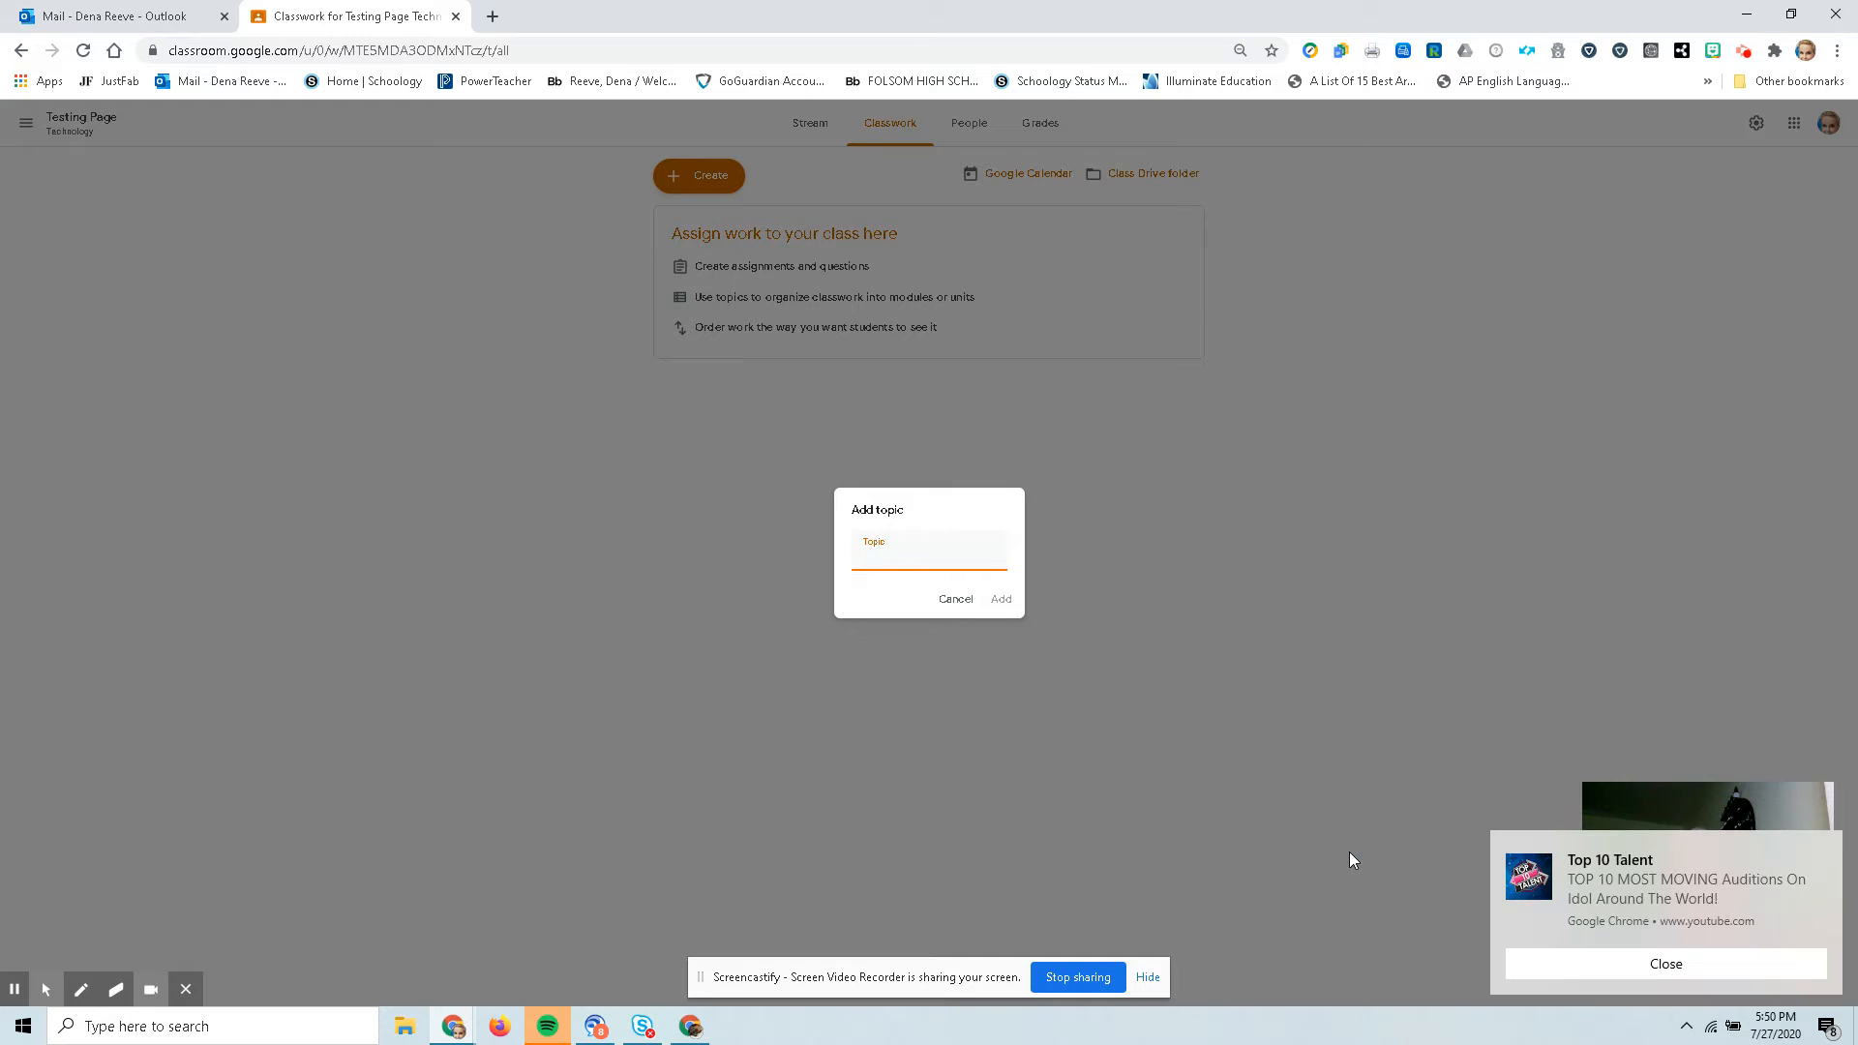
left_click(1628, 970)
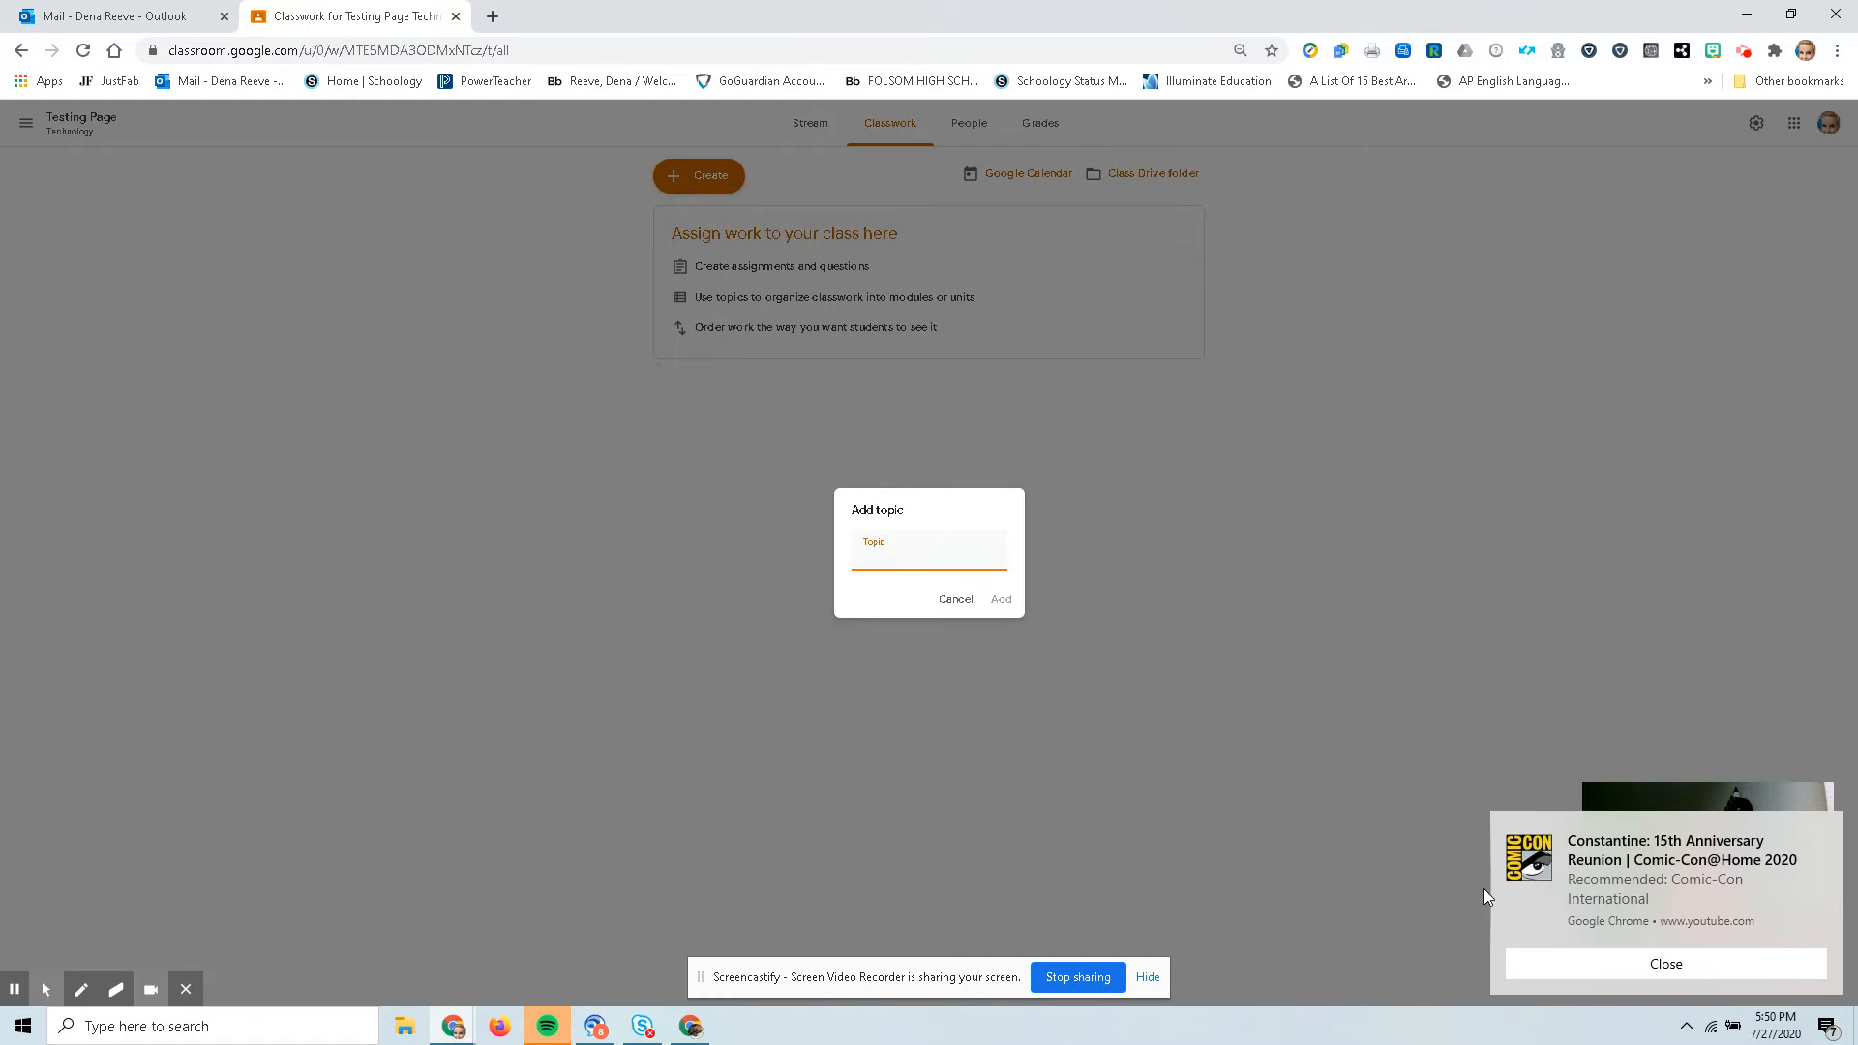
left_click(1657, 965)
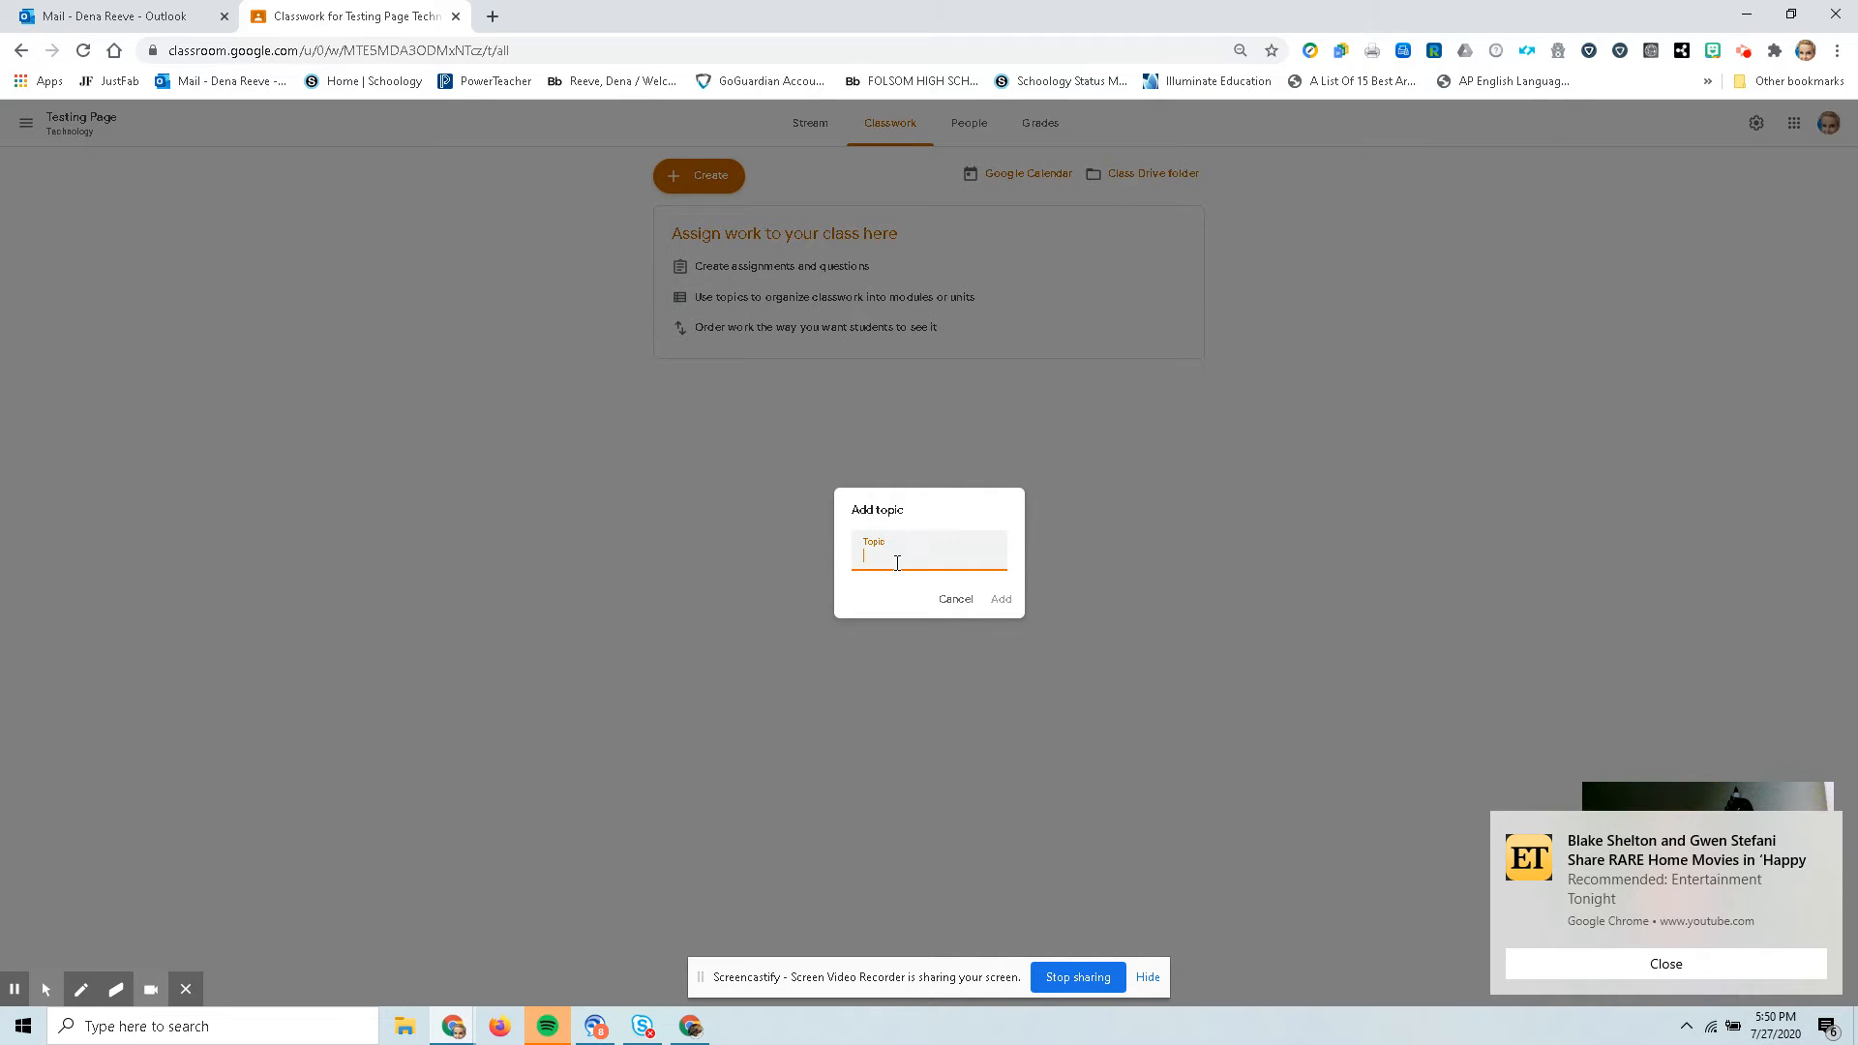
type("H0m")
key("BackSpace")
key("BackSpace")
key("BackSpace")
key("BackSpace")
key("BackSpace")
key("BackSpace")
key("BackSpace")
type("G")
left_click(999, 599)
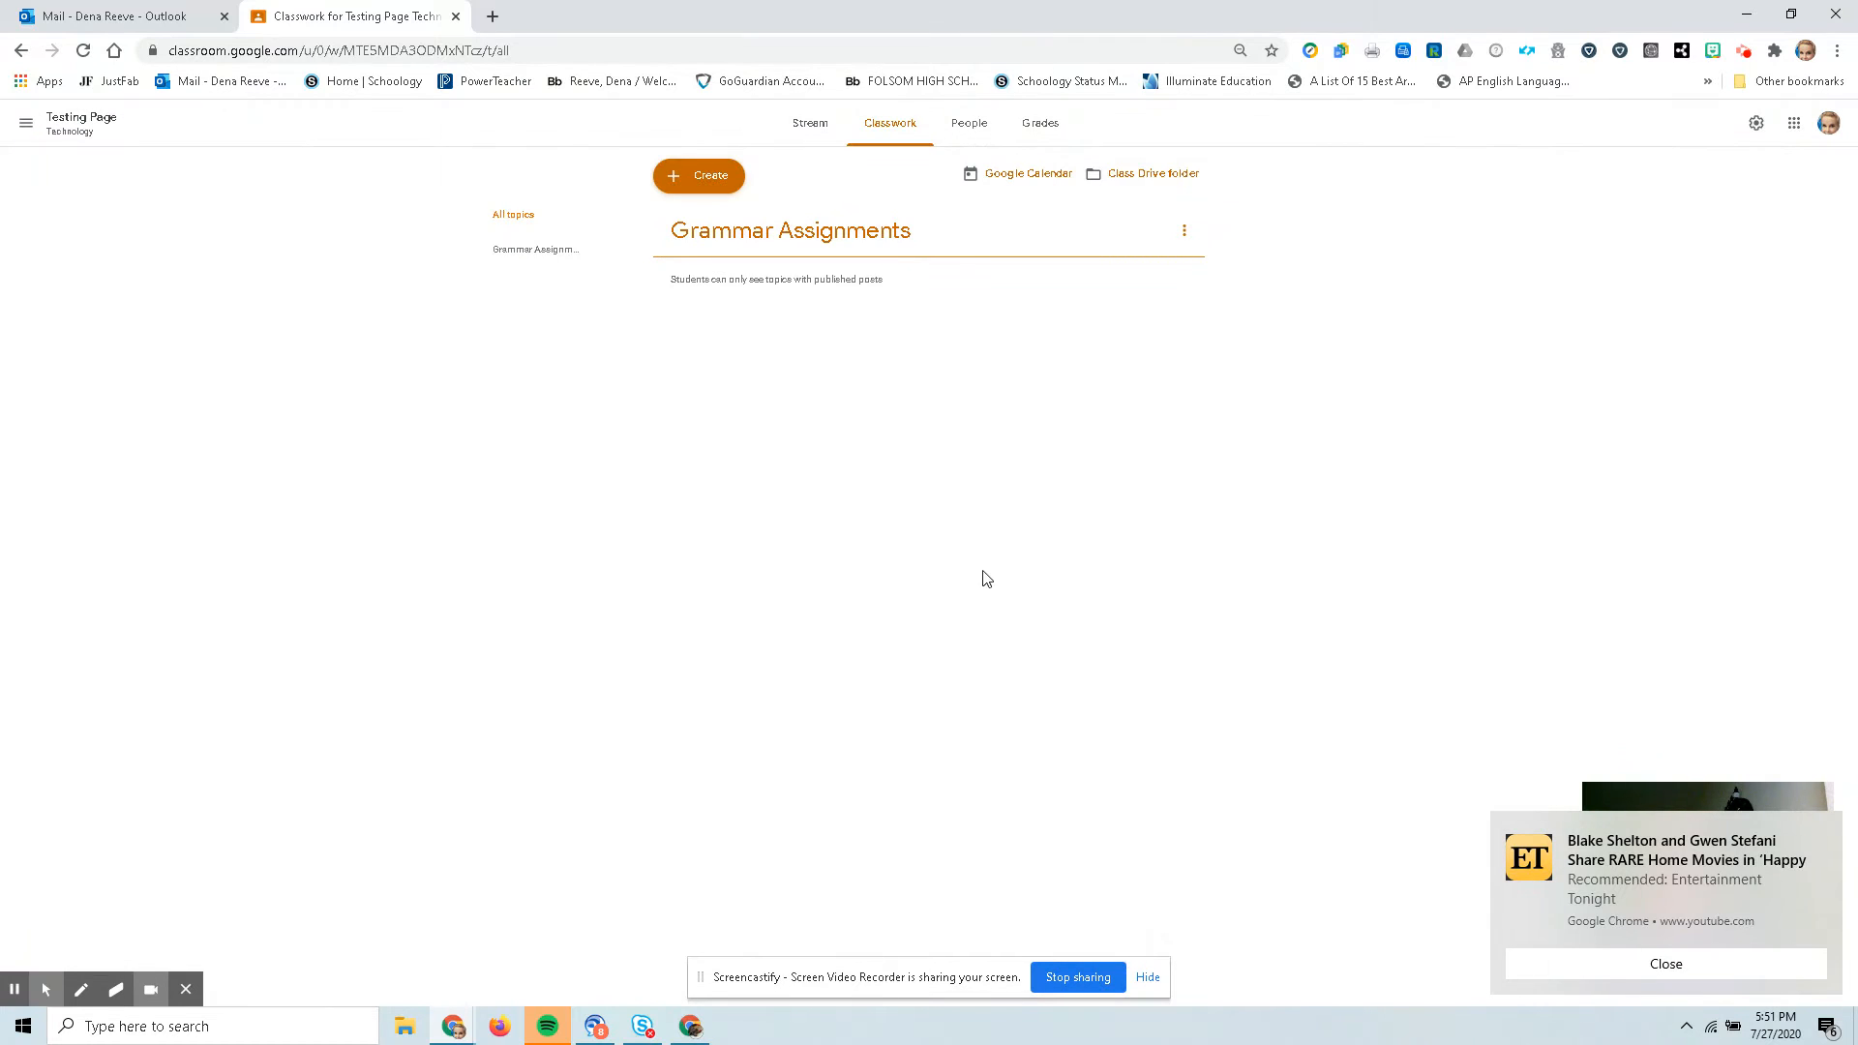
Add a second topic named Vocabulary.
left_click(669, 172)
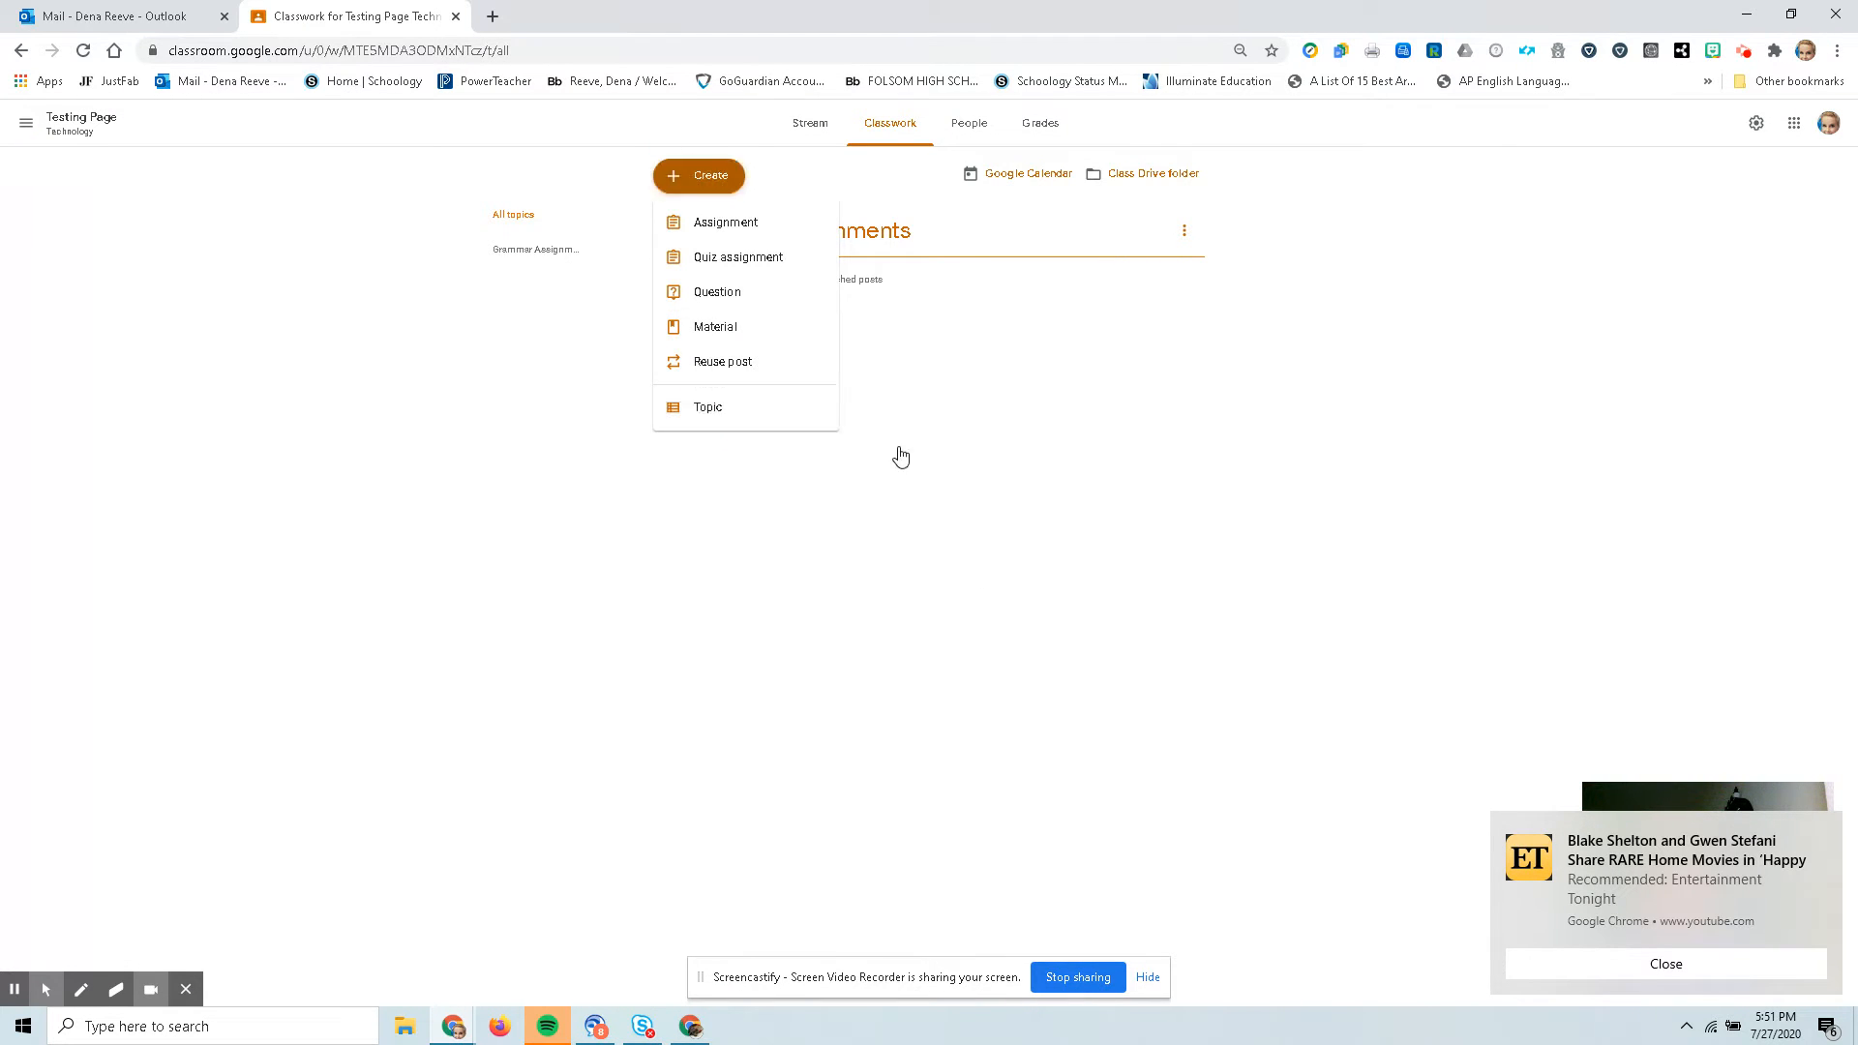
left_click(707, 406)
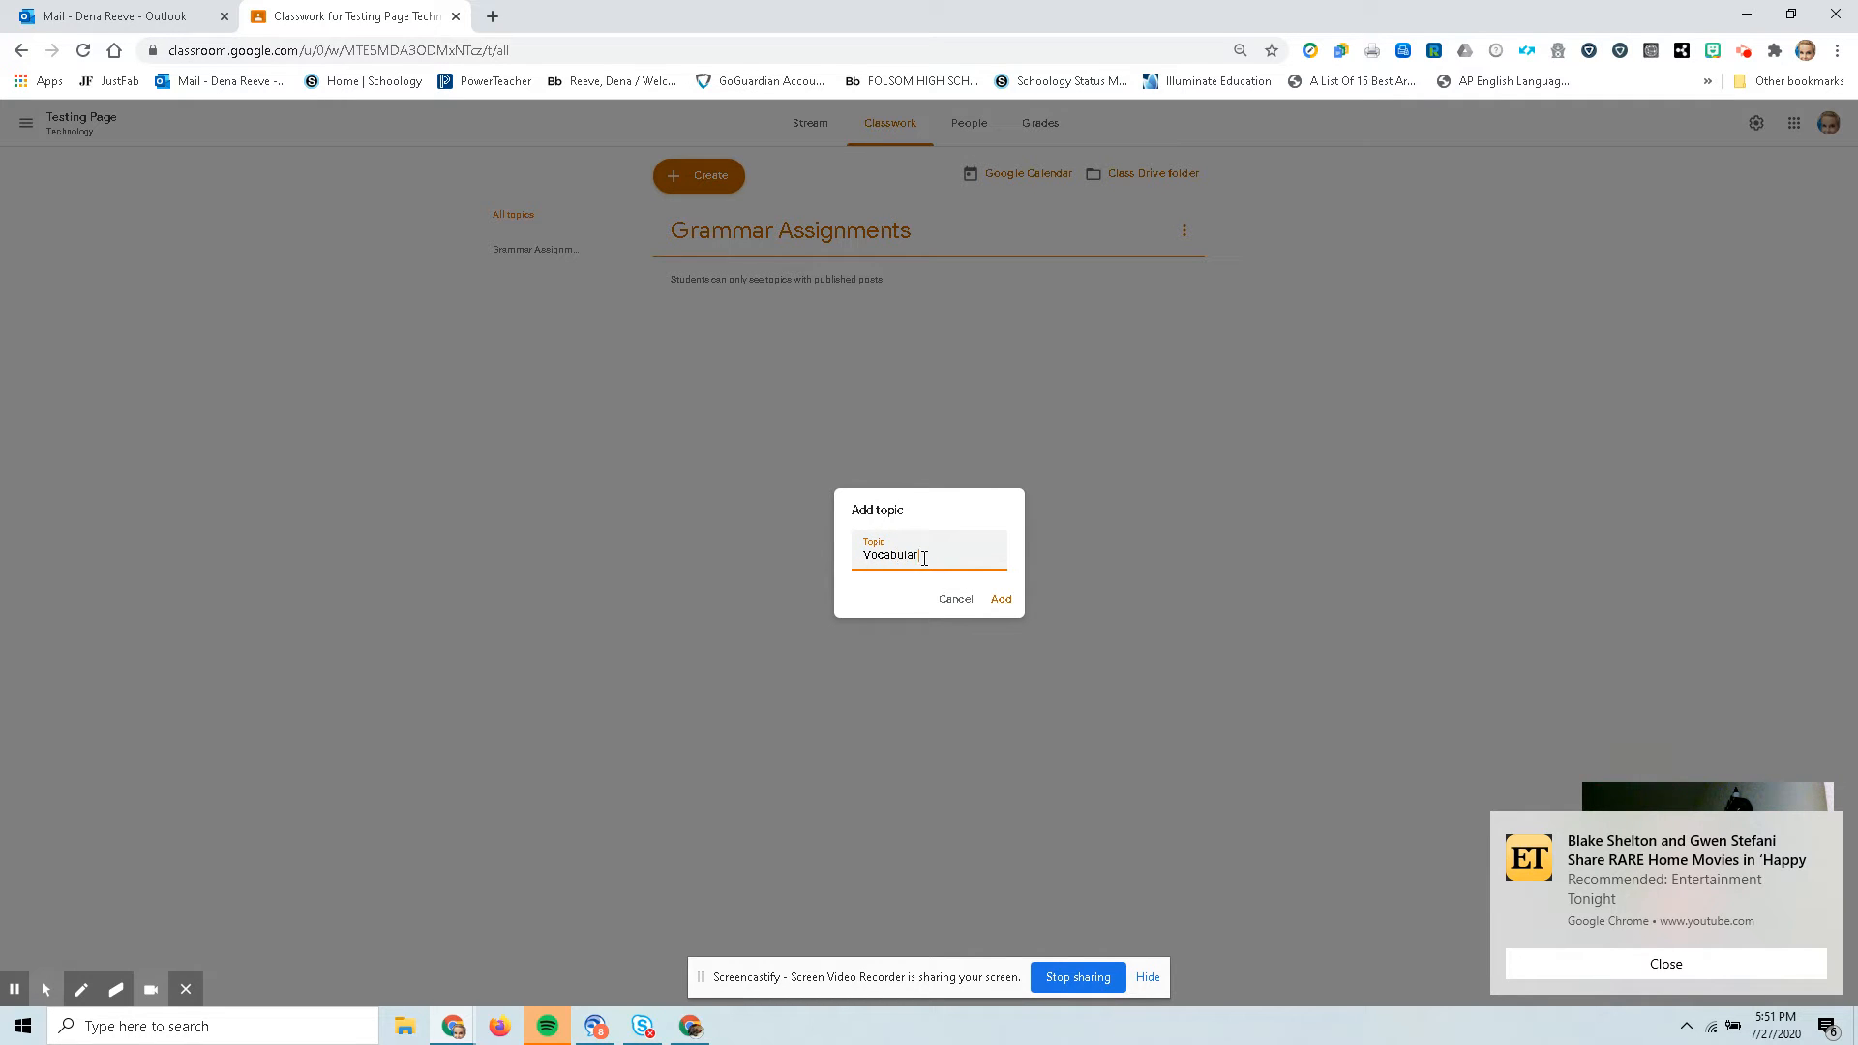
left_click(1001, 604)
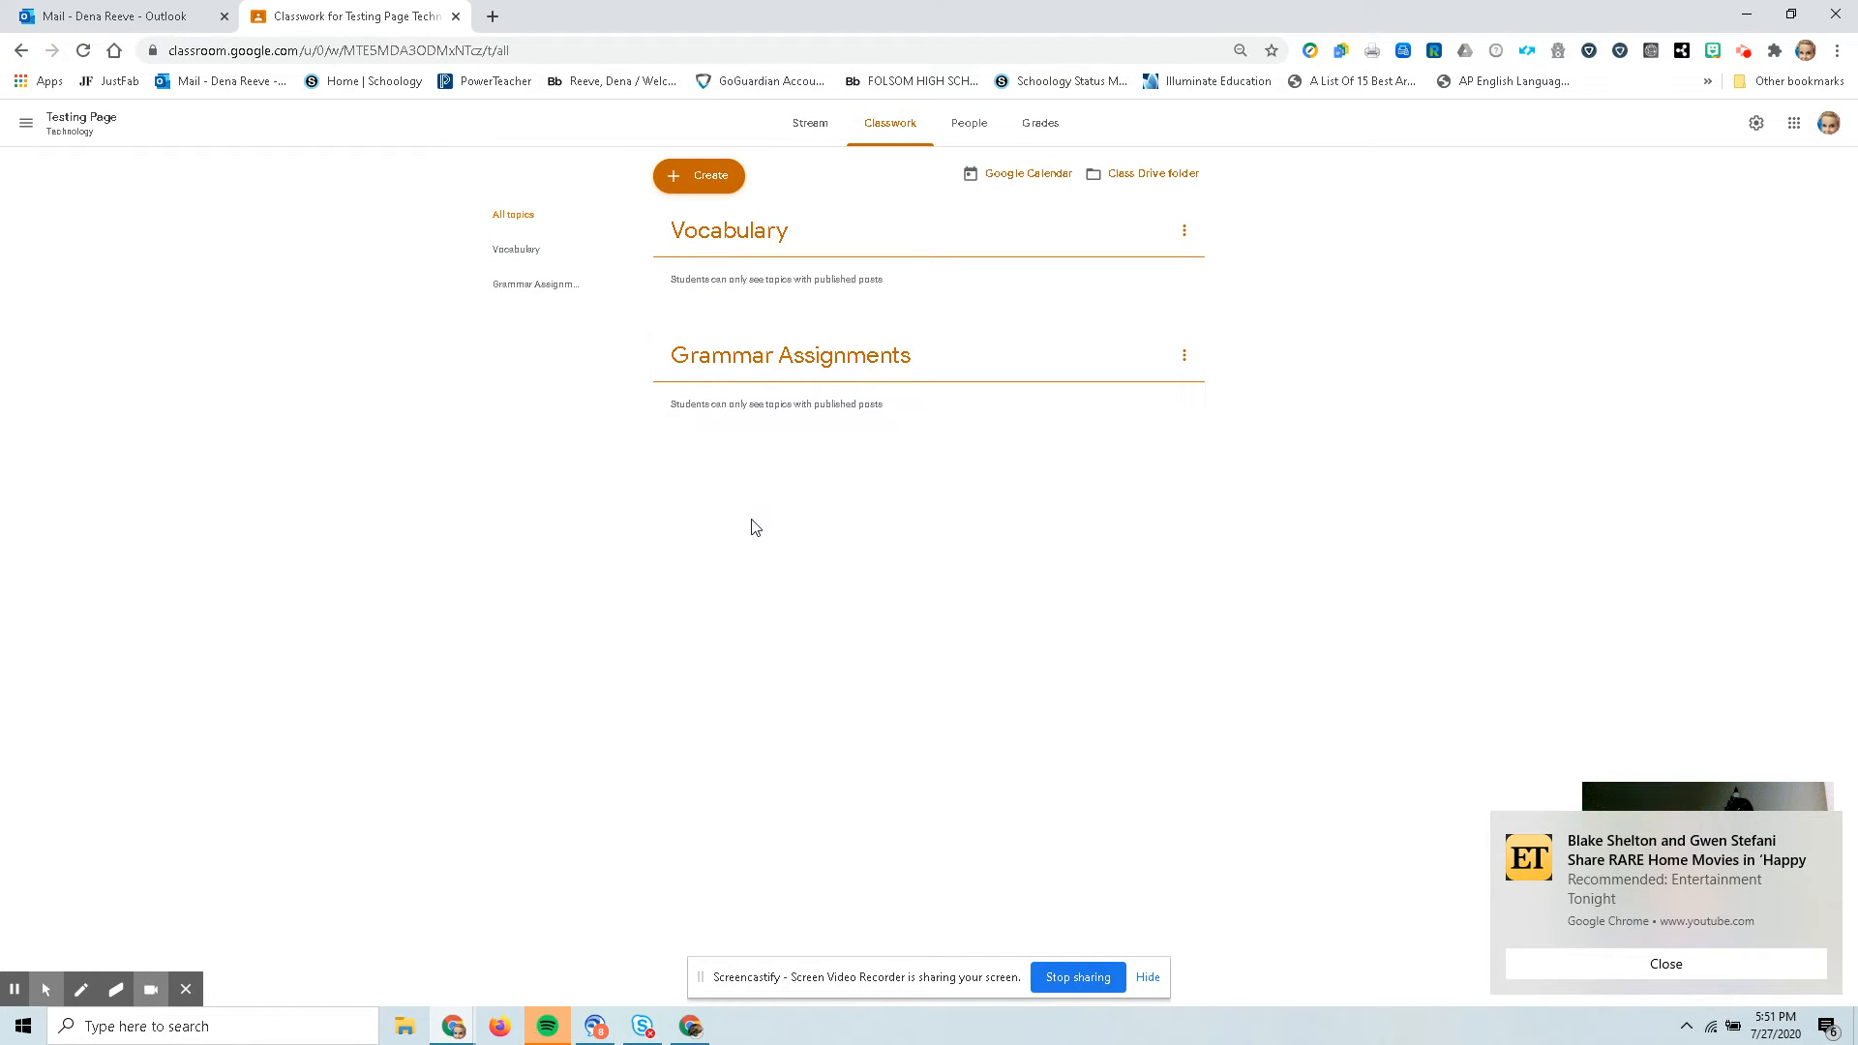
Move the Grammar Assignments topic above Vocabulary.
left_click(1642, 961)
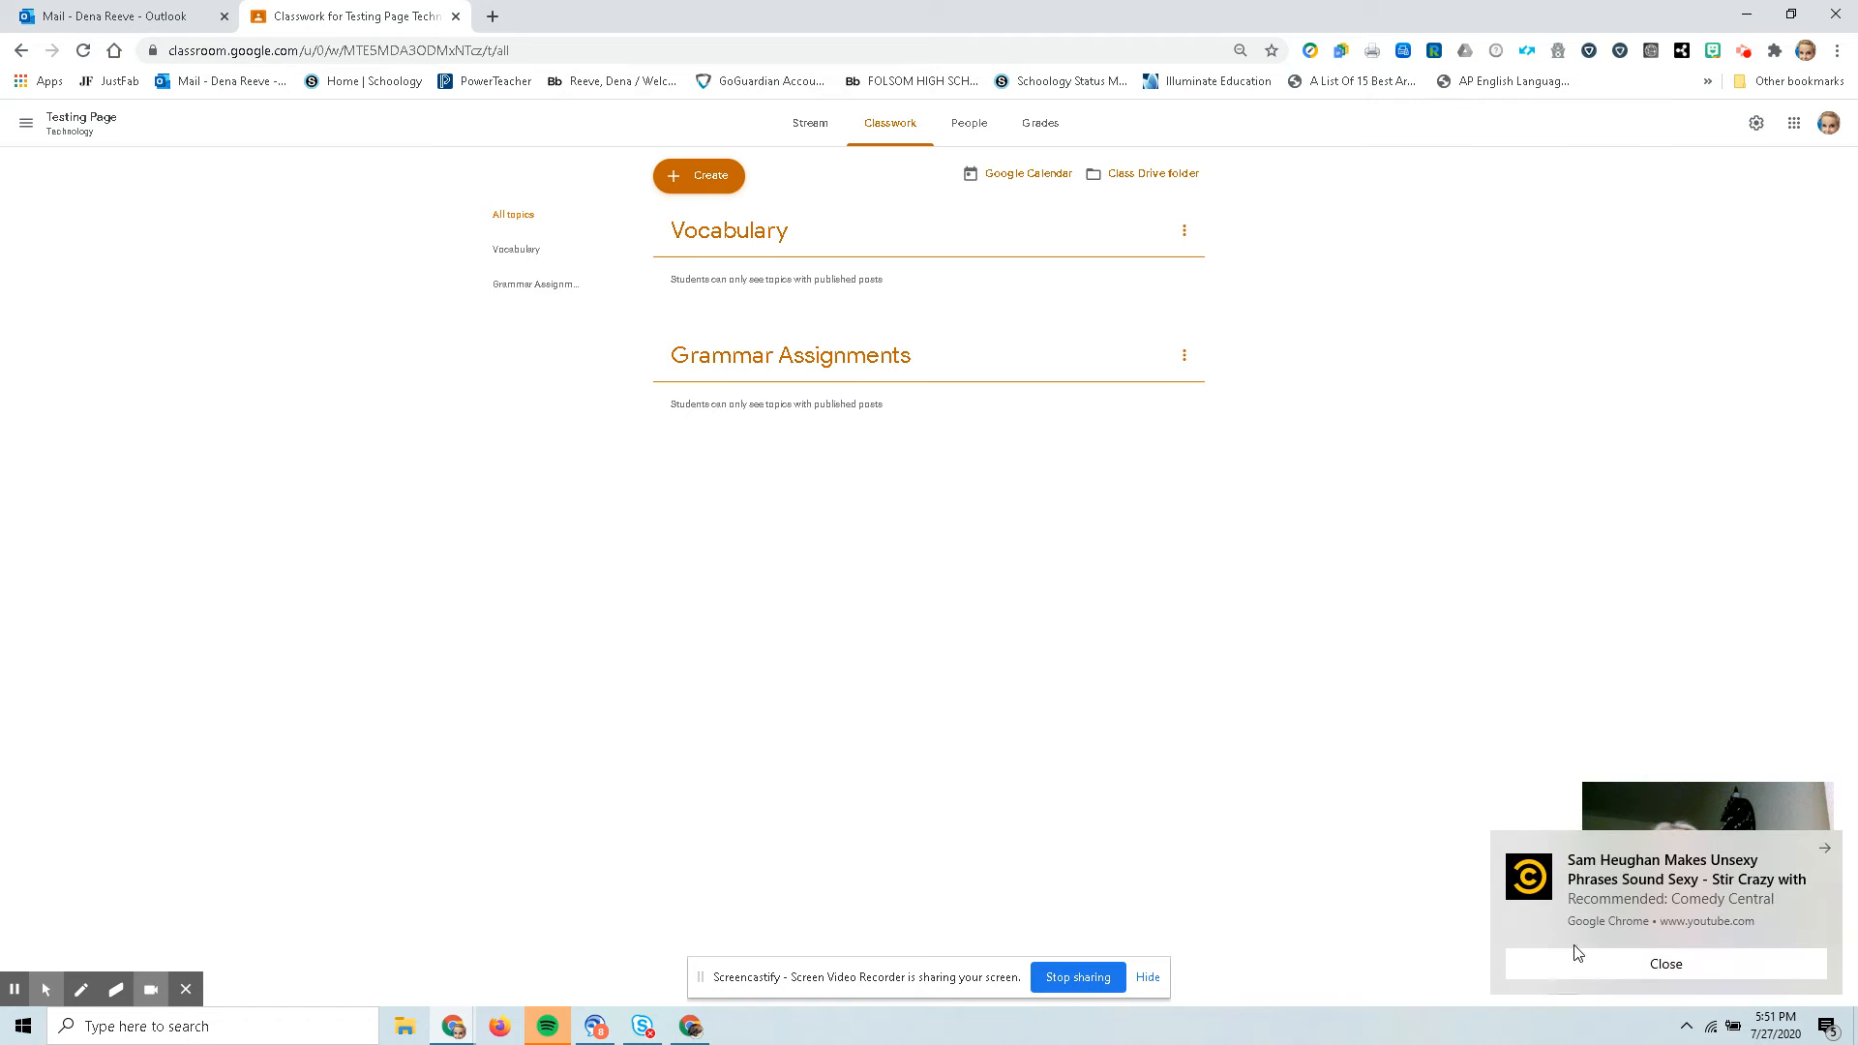
left_click(1825, 849)
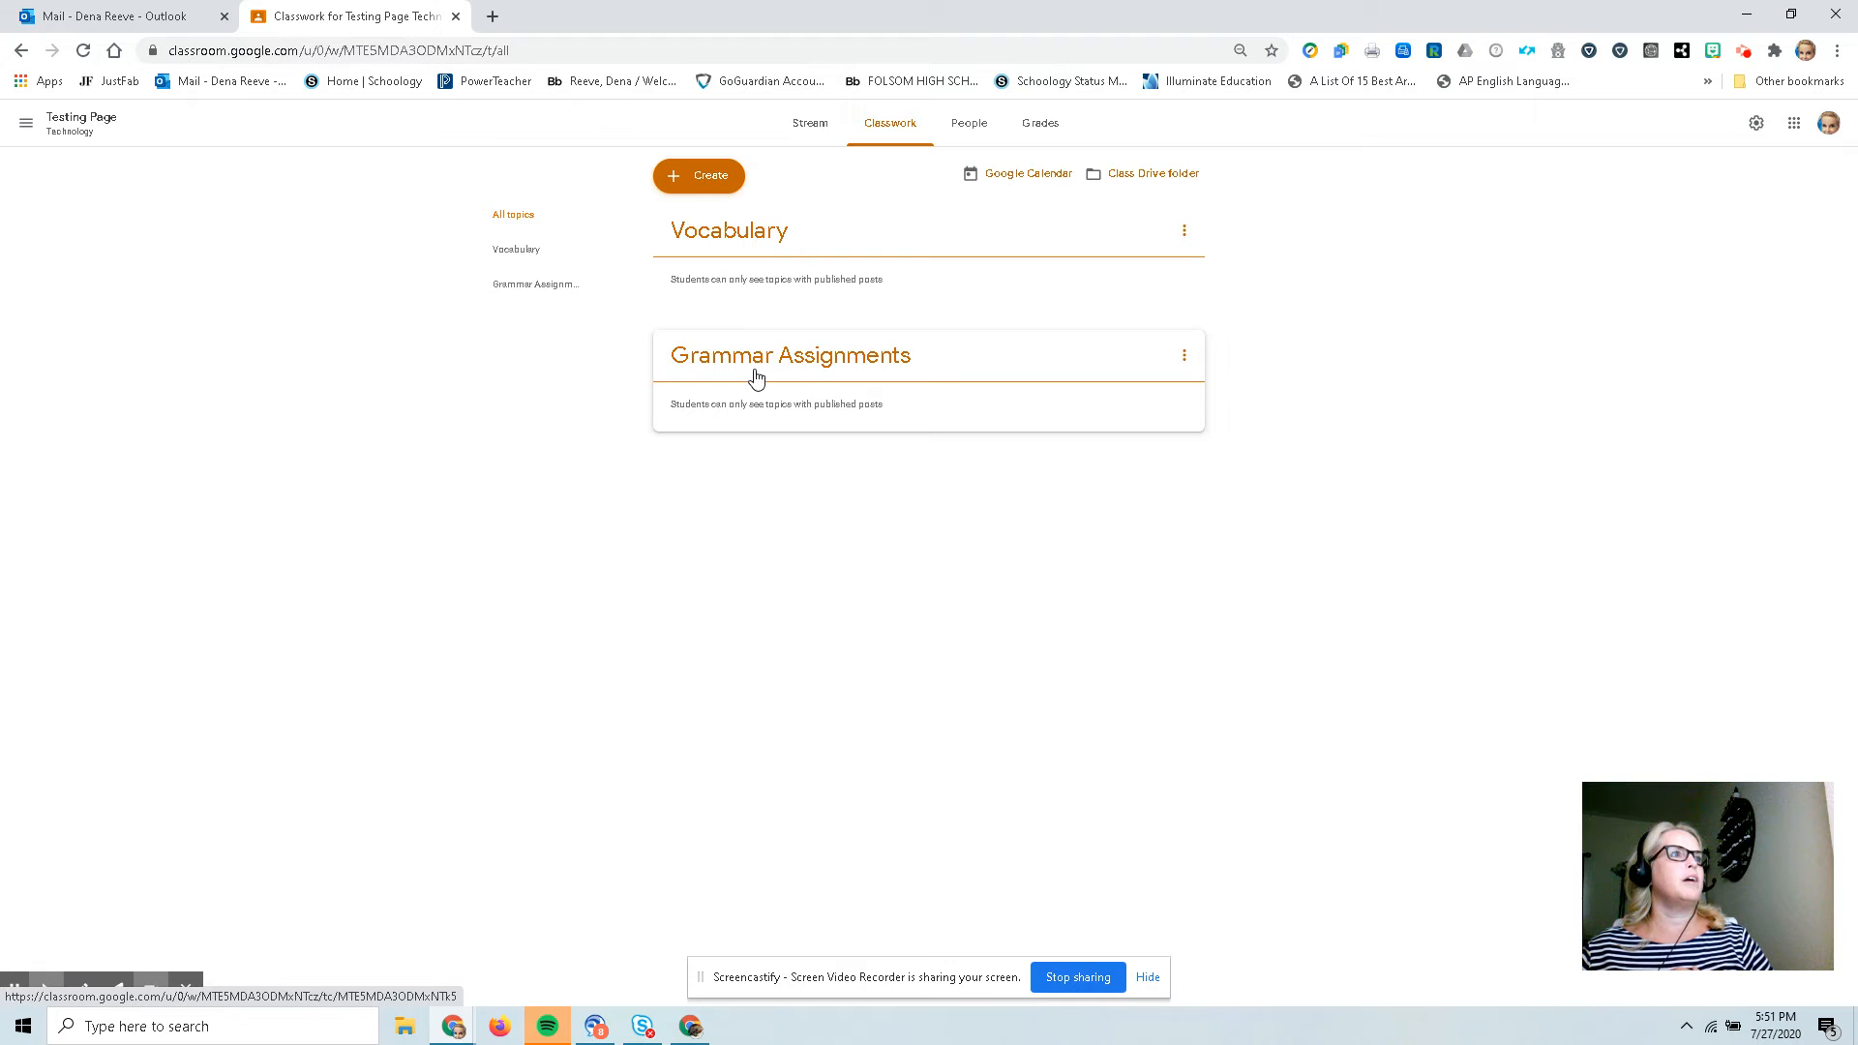
left_click_drag(762, 364, 759, 242)
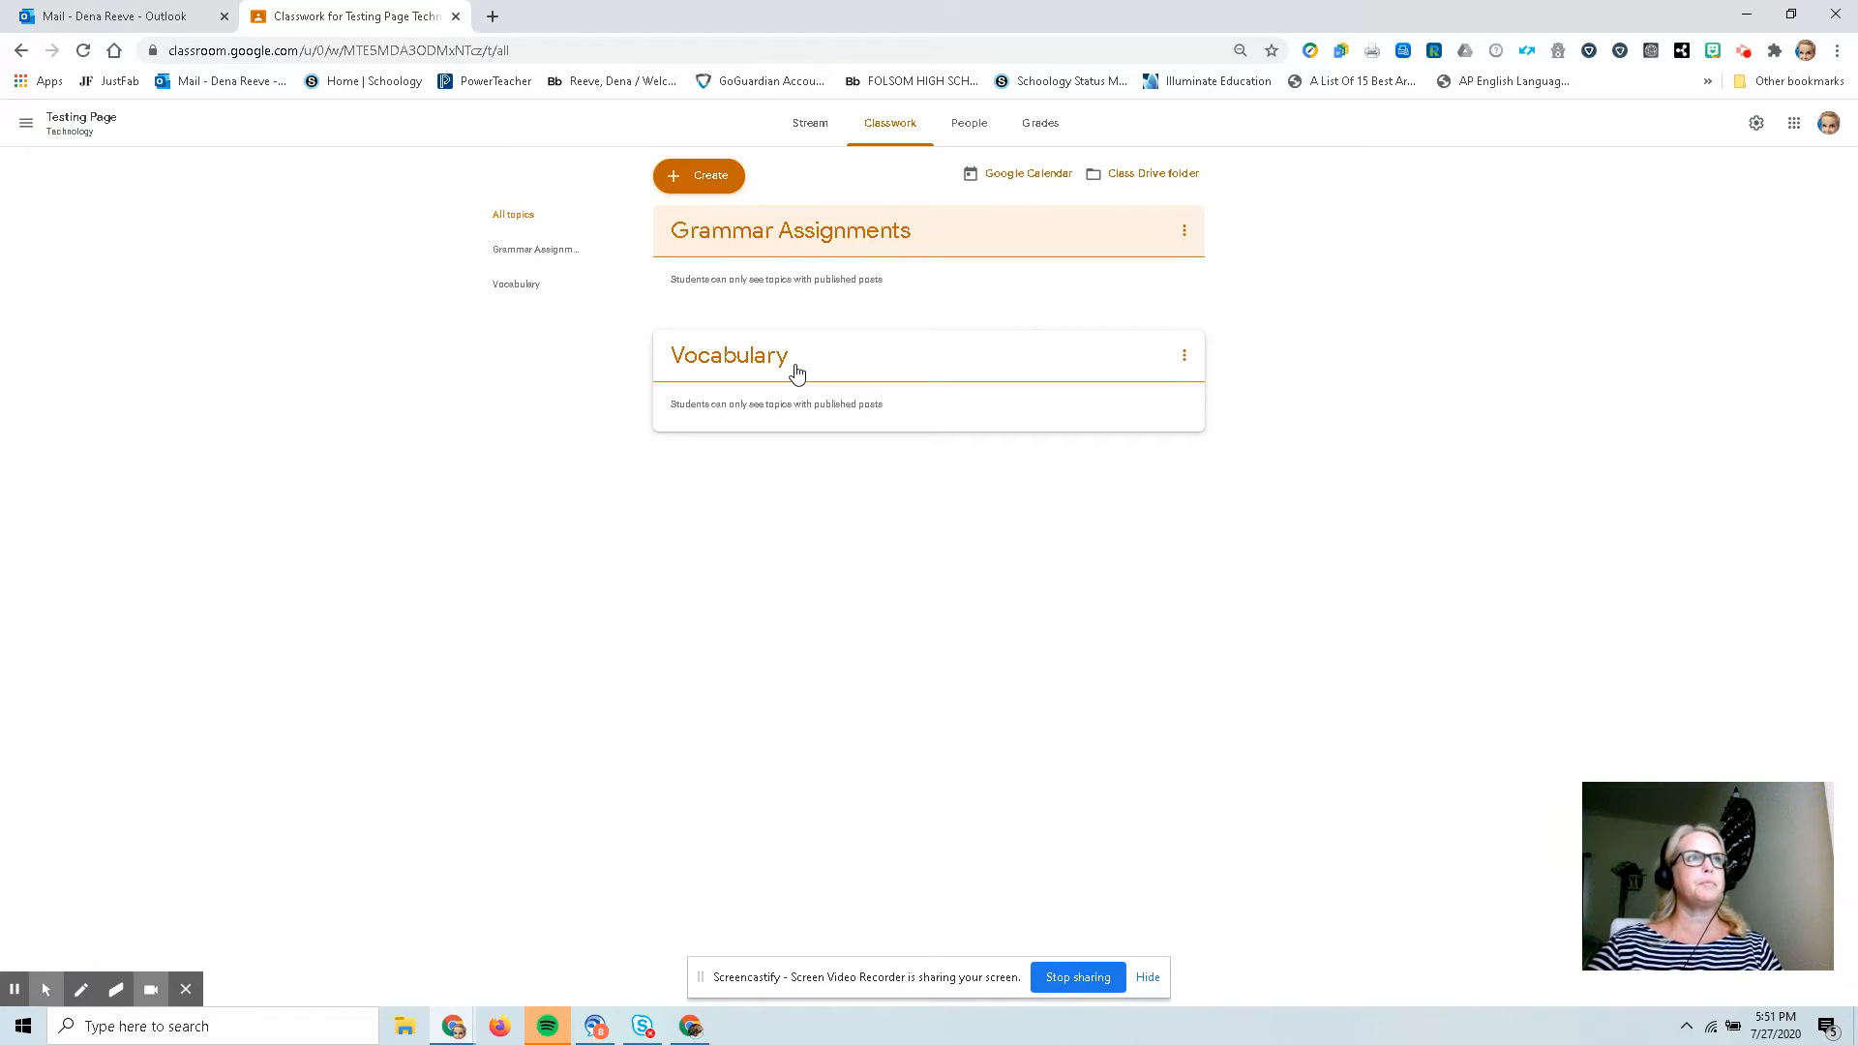
Open the class settings from the People page and reset the class code.
left_click(969, 123)
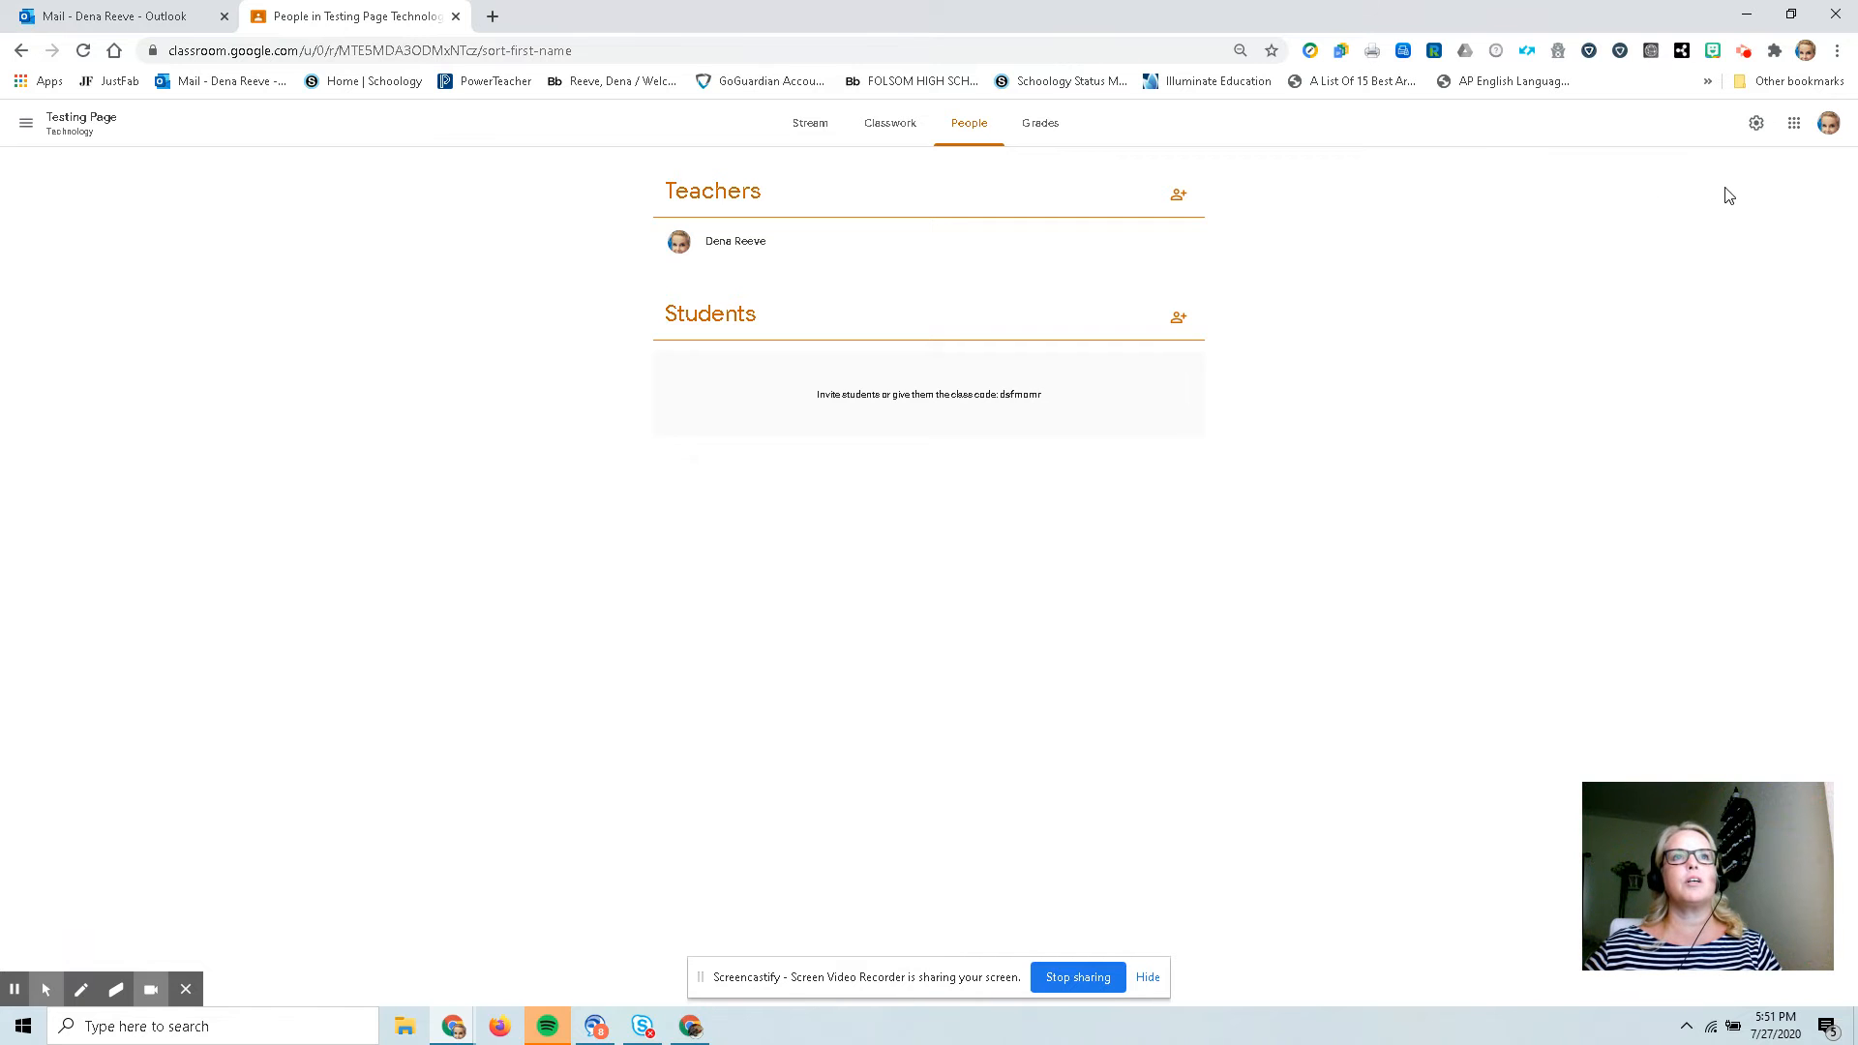
left_click(1756, 123)
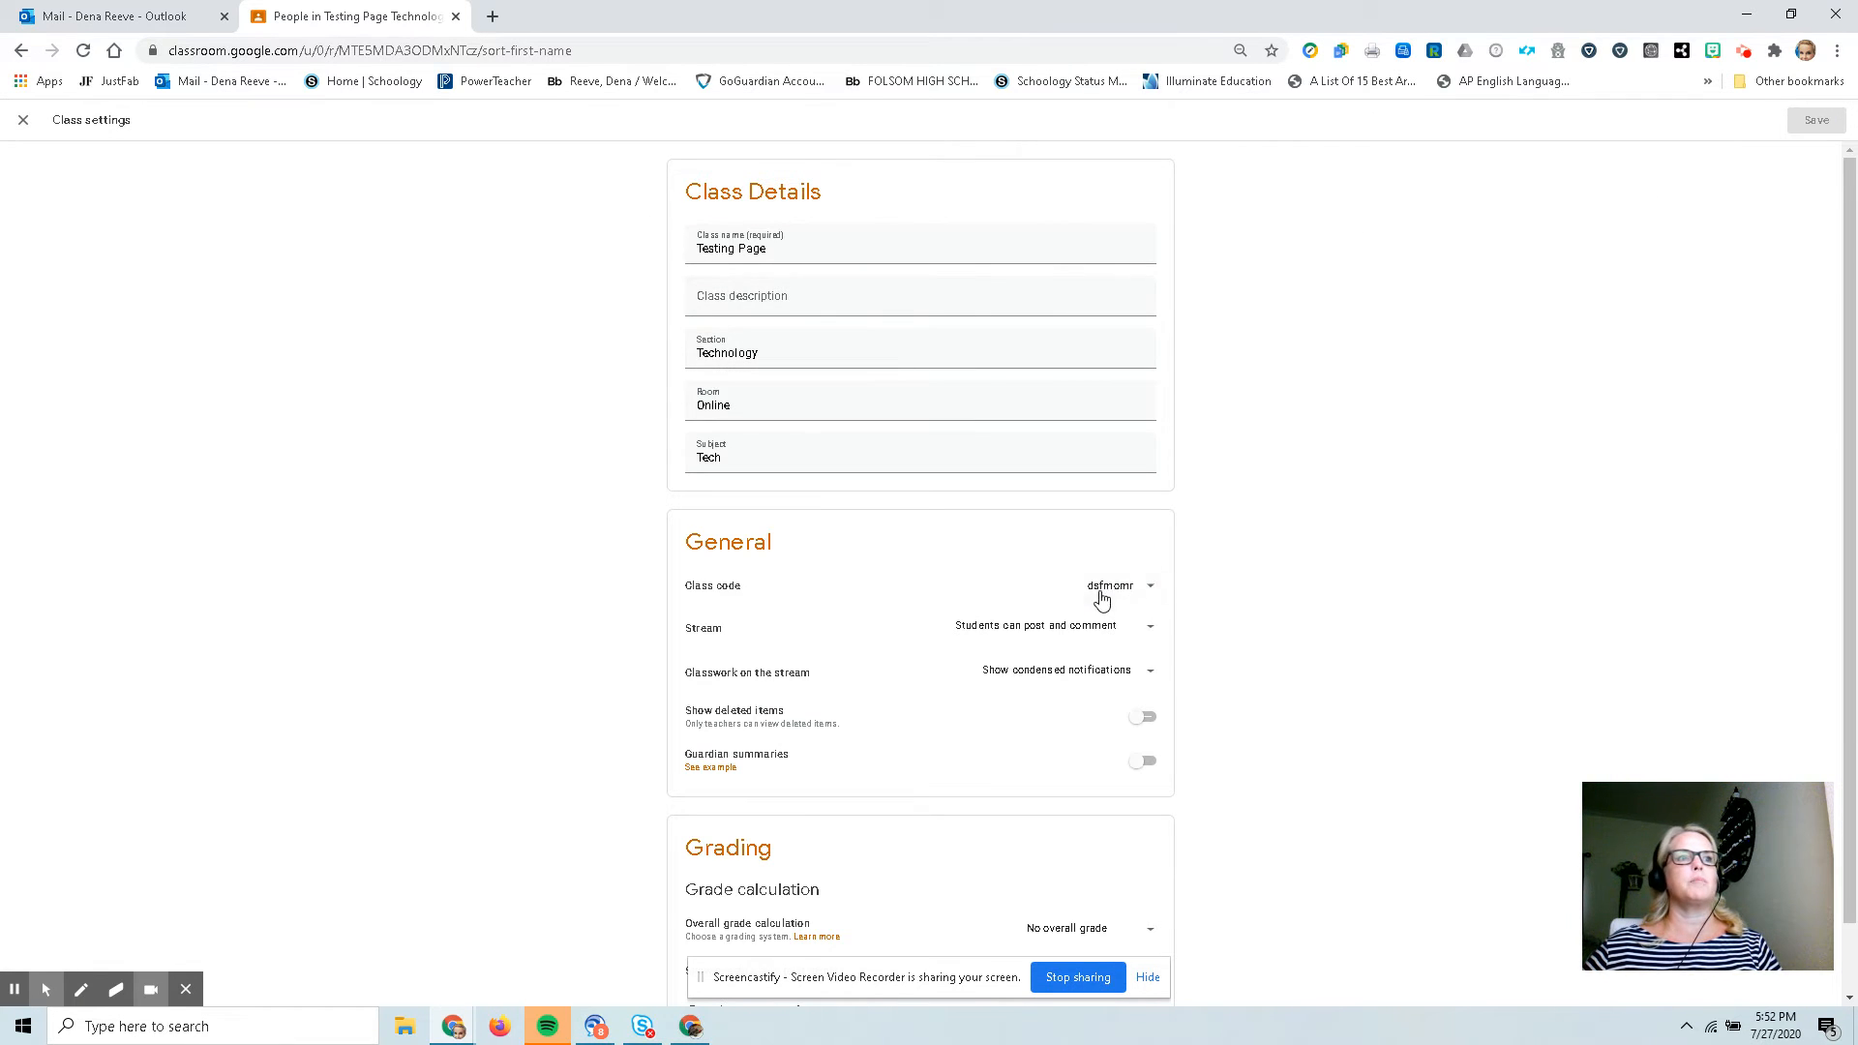
left_click(1154, 594)
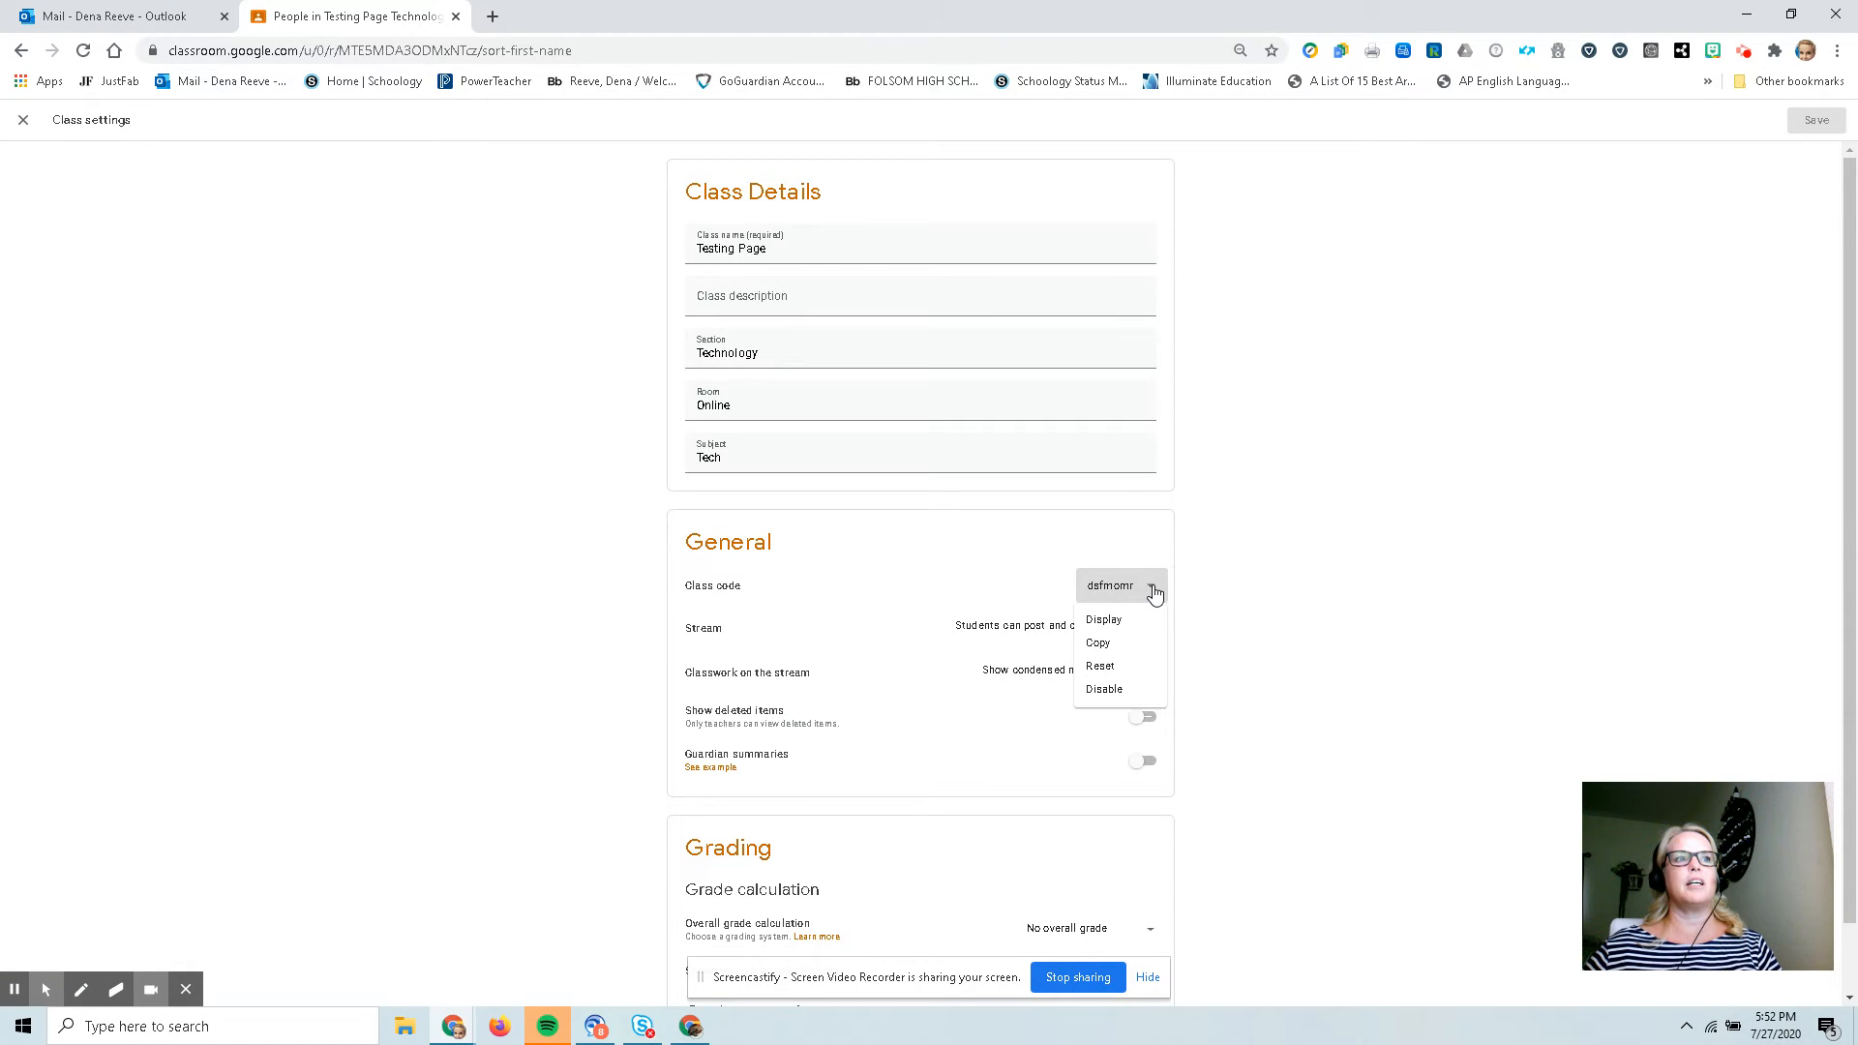
left_click(1105, 685)
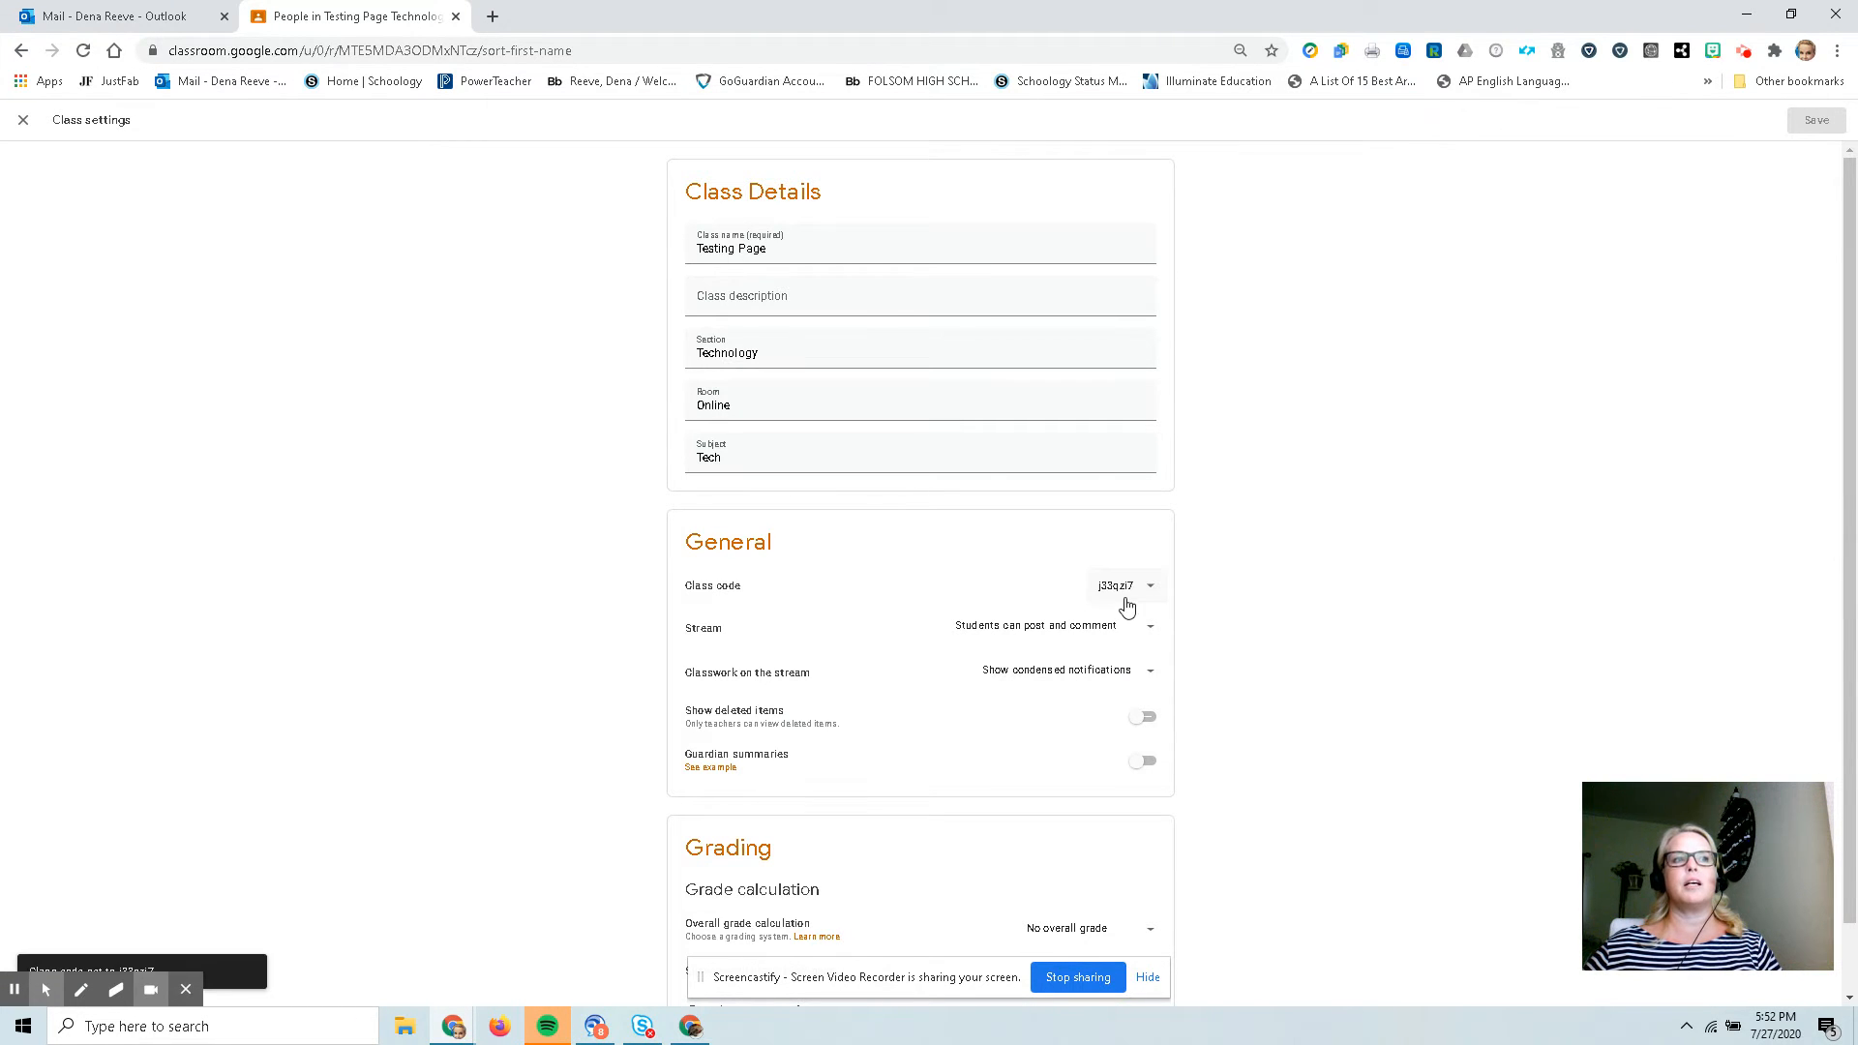
Reset the class code again, then close the class settings.
left_click(1148, 587)
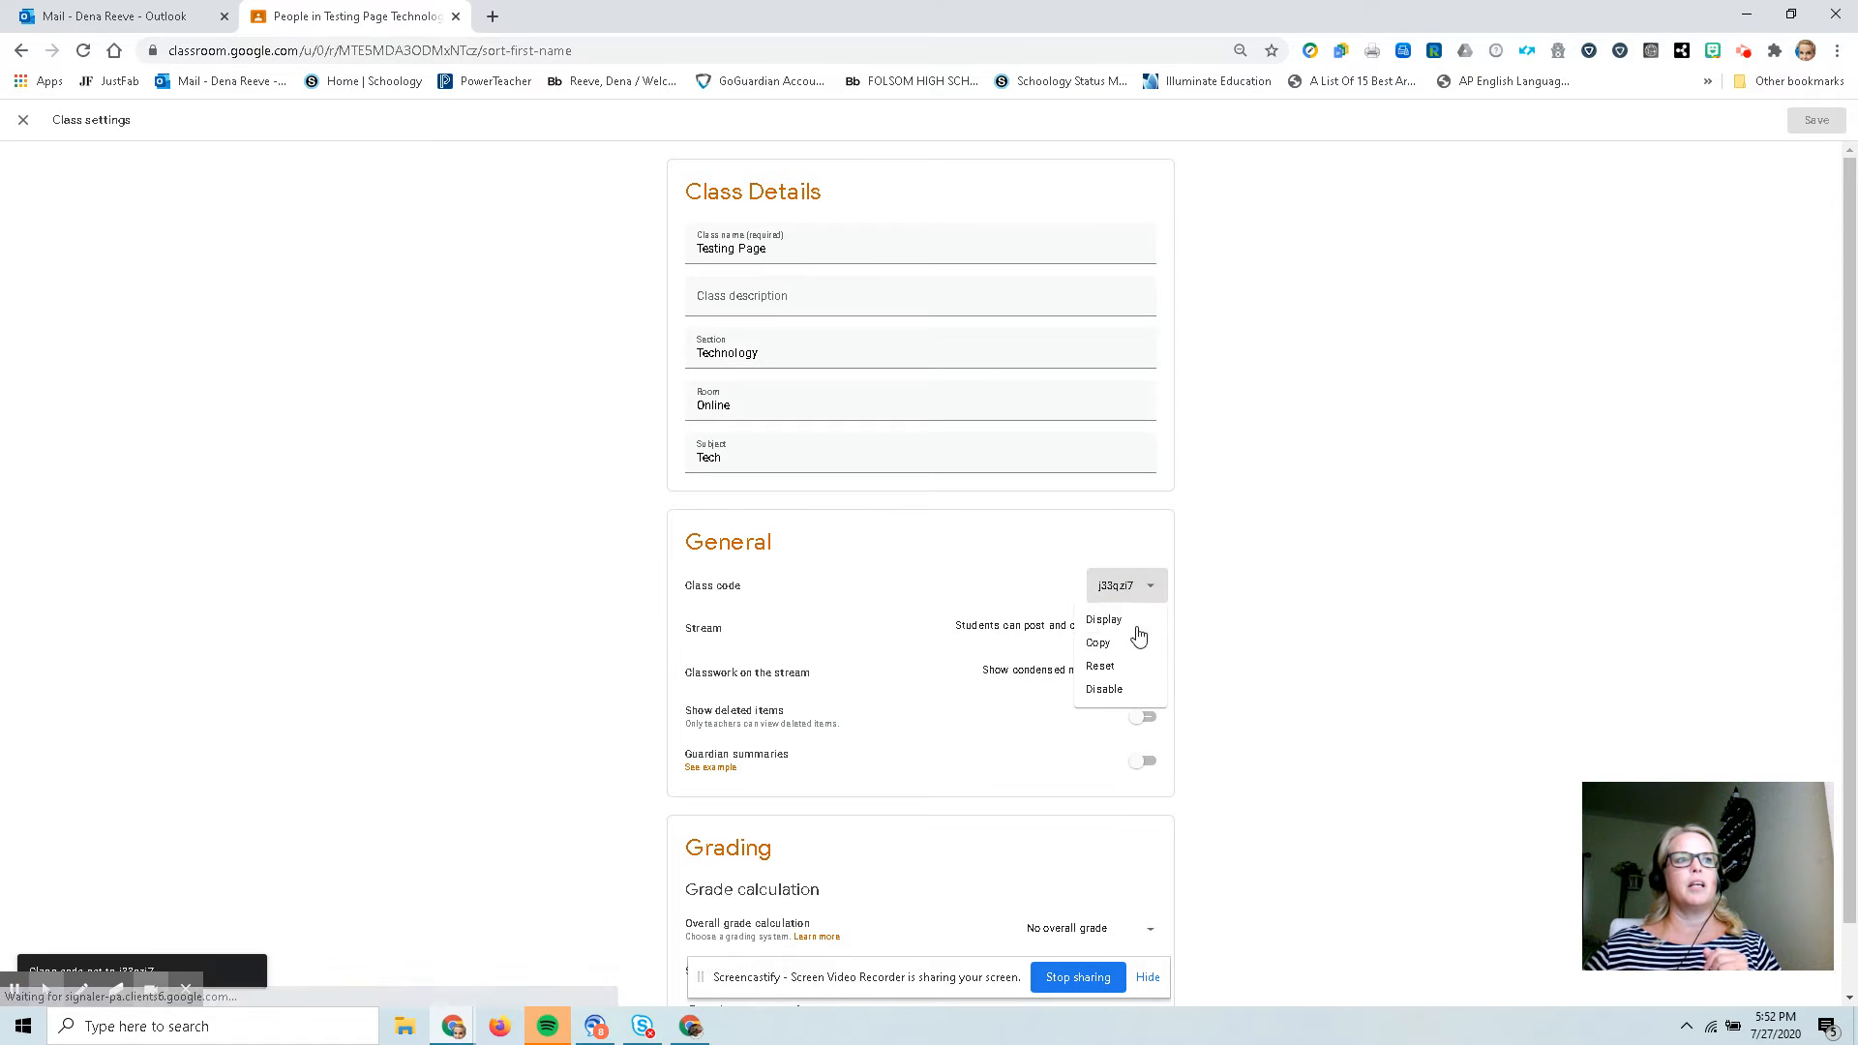
left_click(1125, 668)
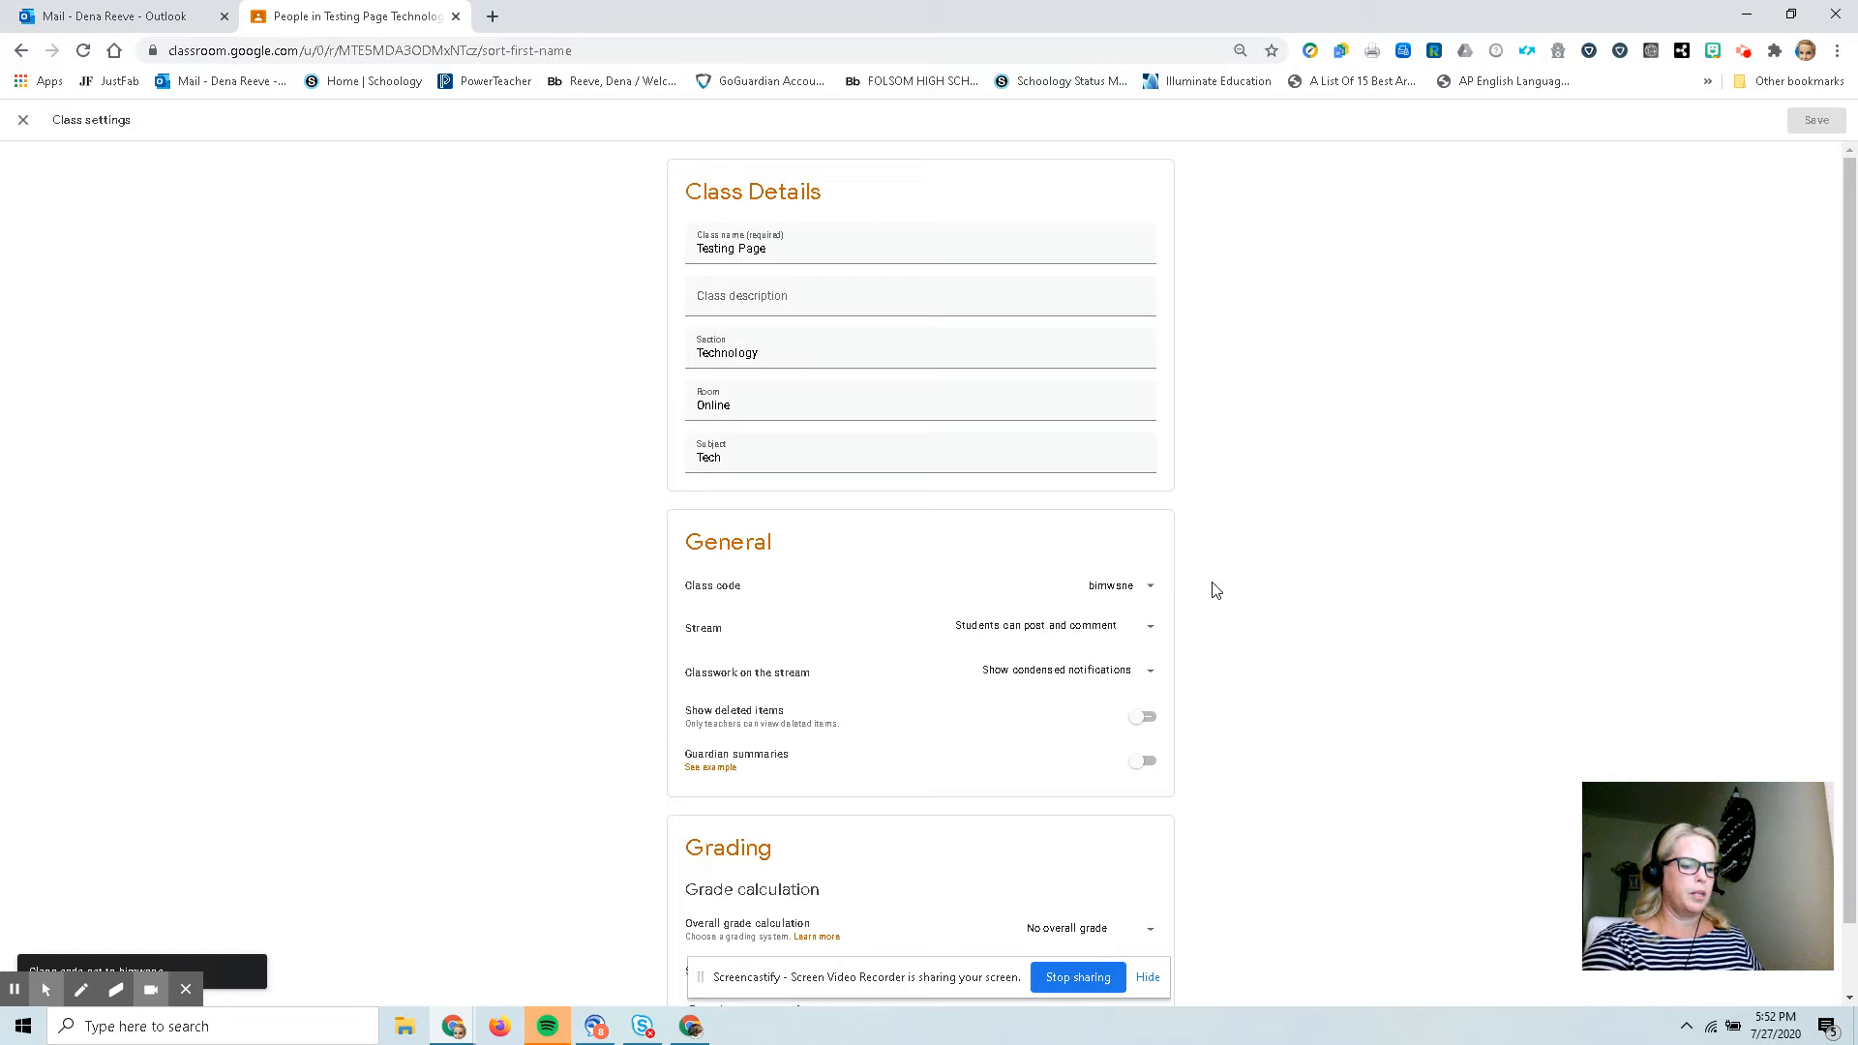
key("ctrl+plus")
key("ctrl+plus")
key("ctrl+plus")
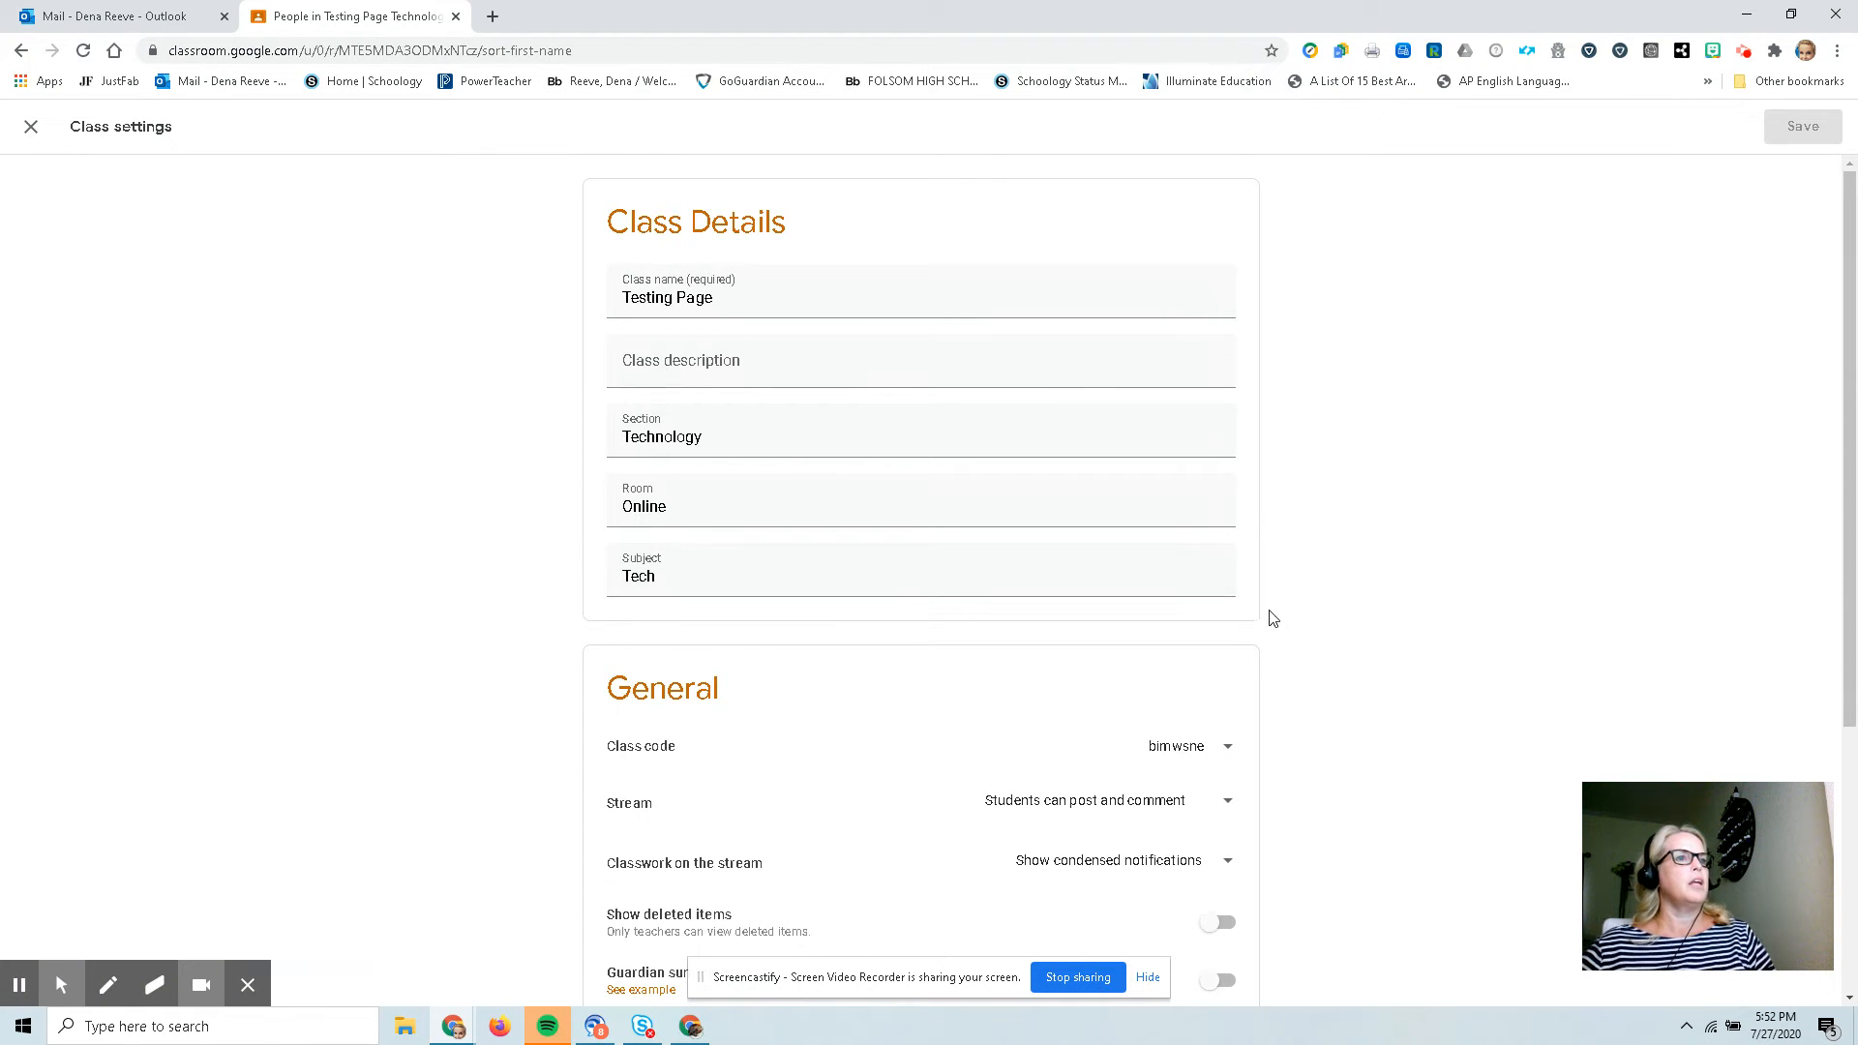
scroll(1239, 818, "down", 1)
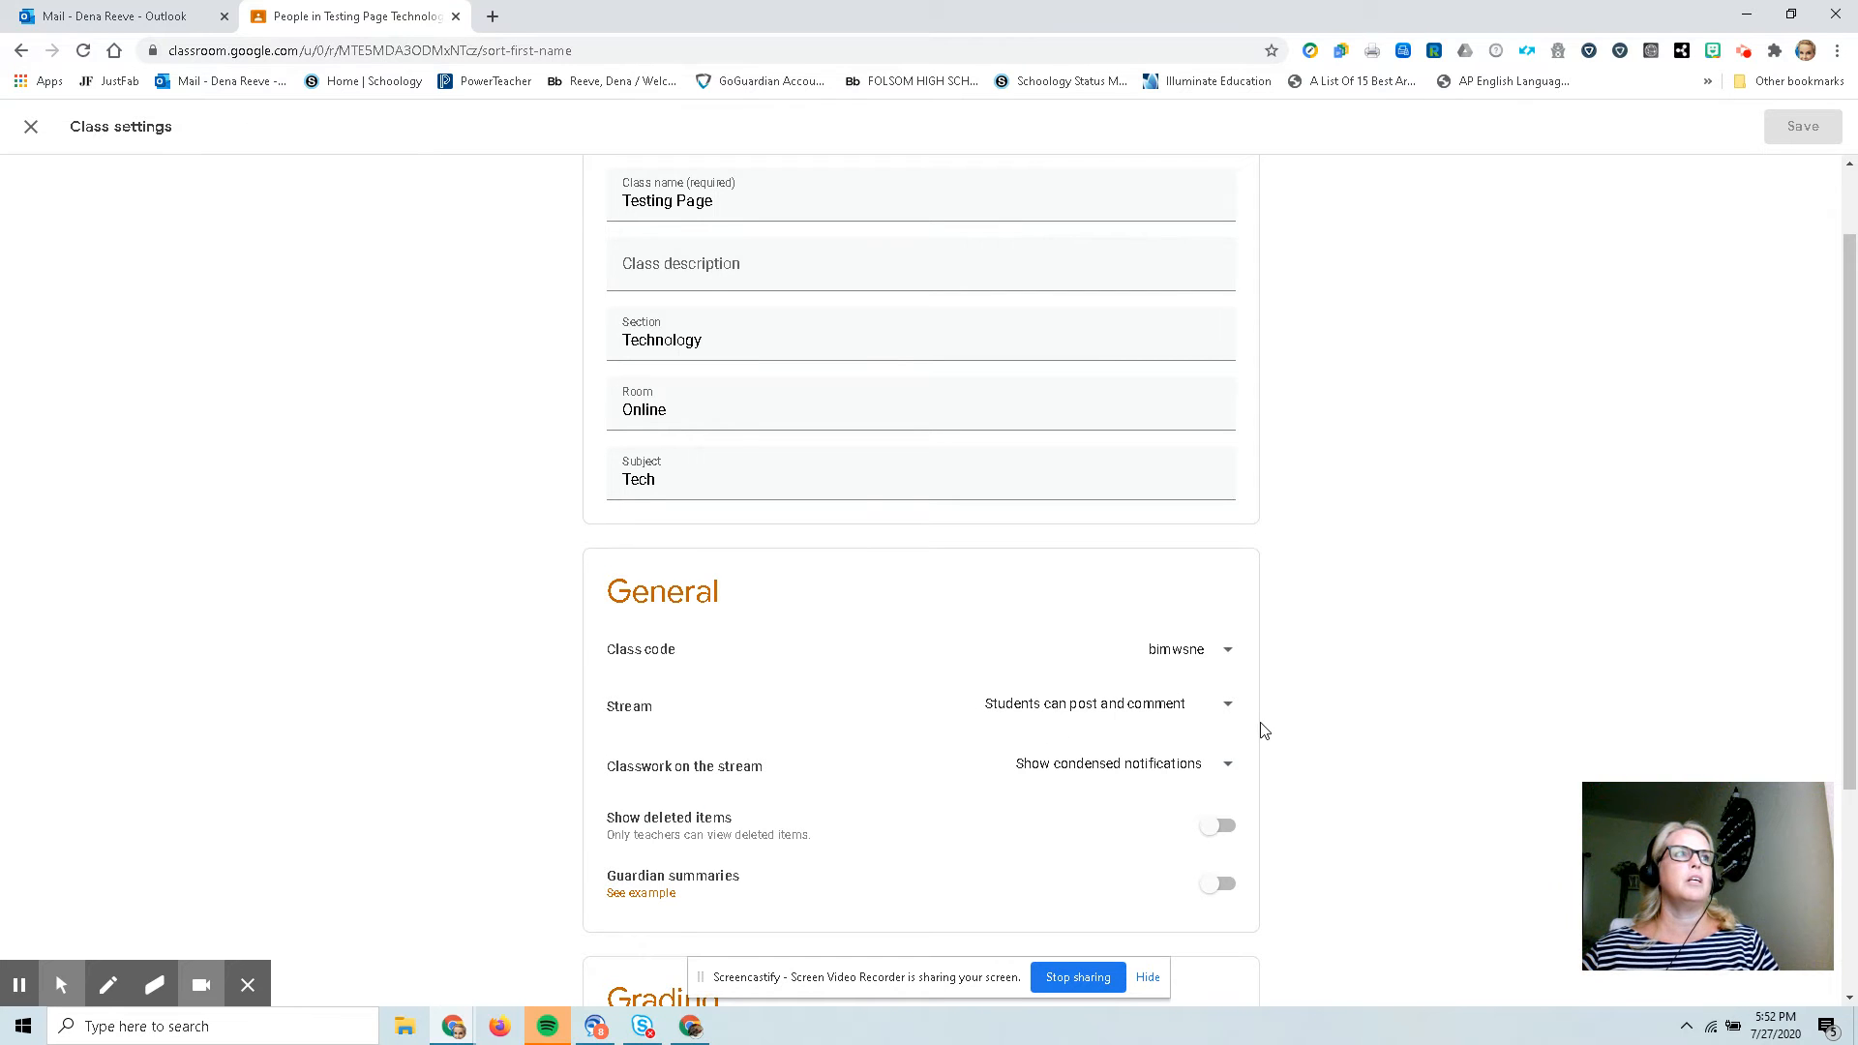
scroll(1262, 727, "up", 1)
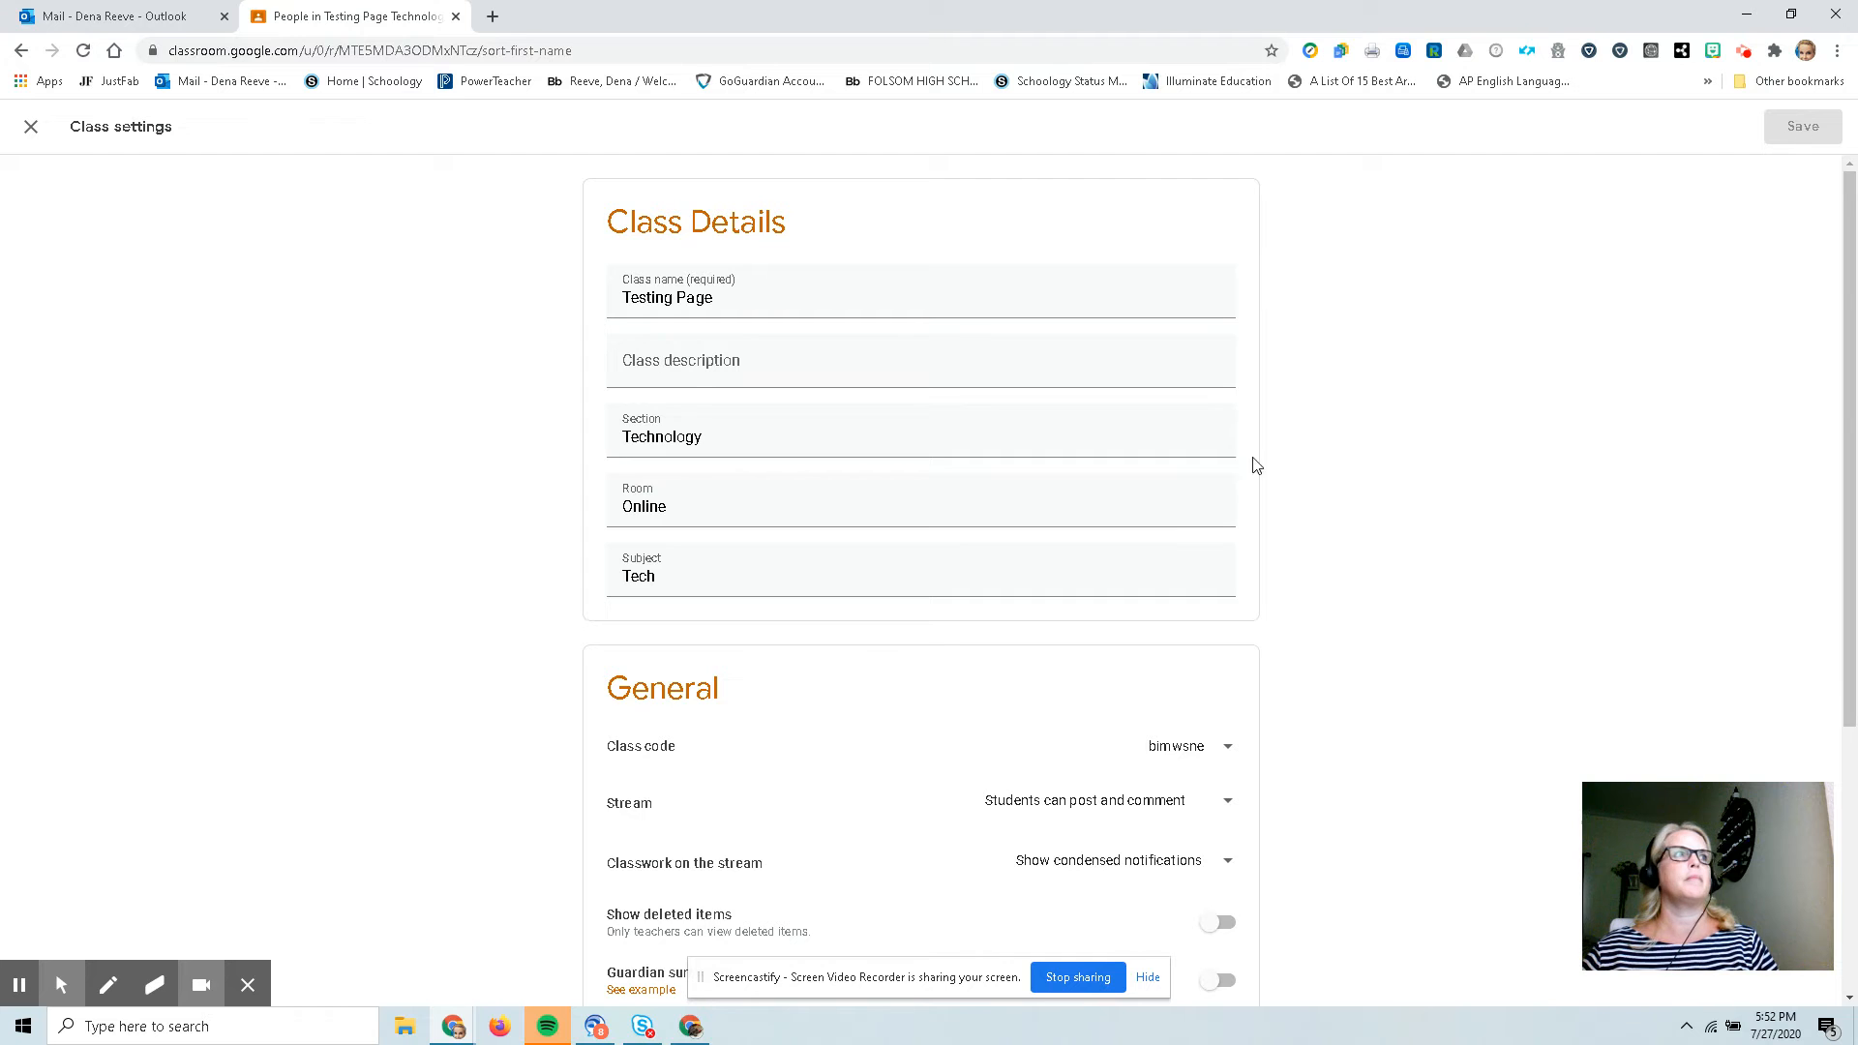
scroll(1331, 377, "down", 4)
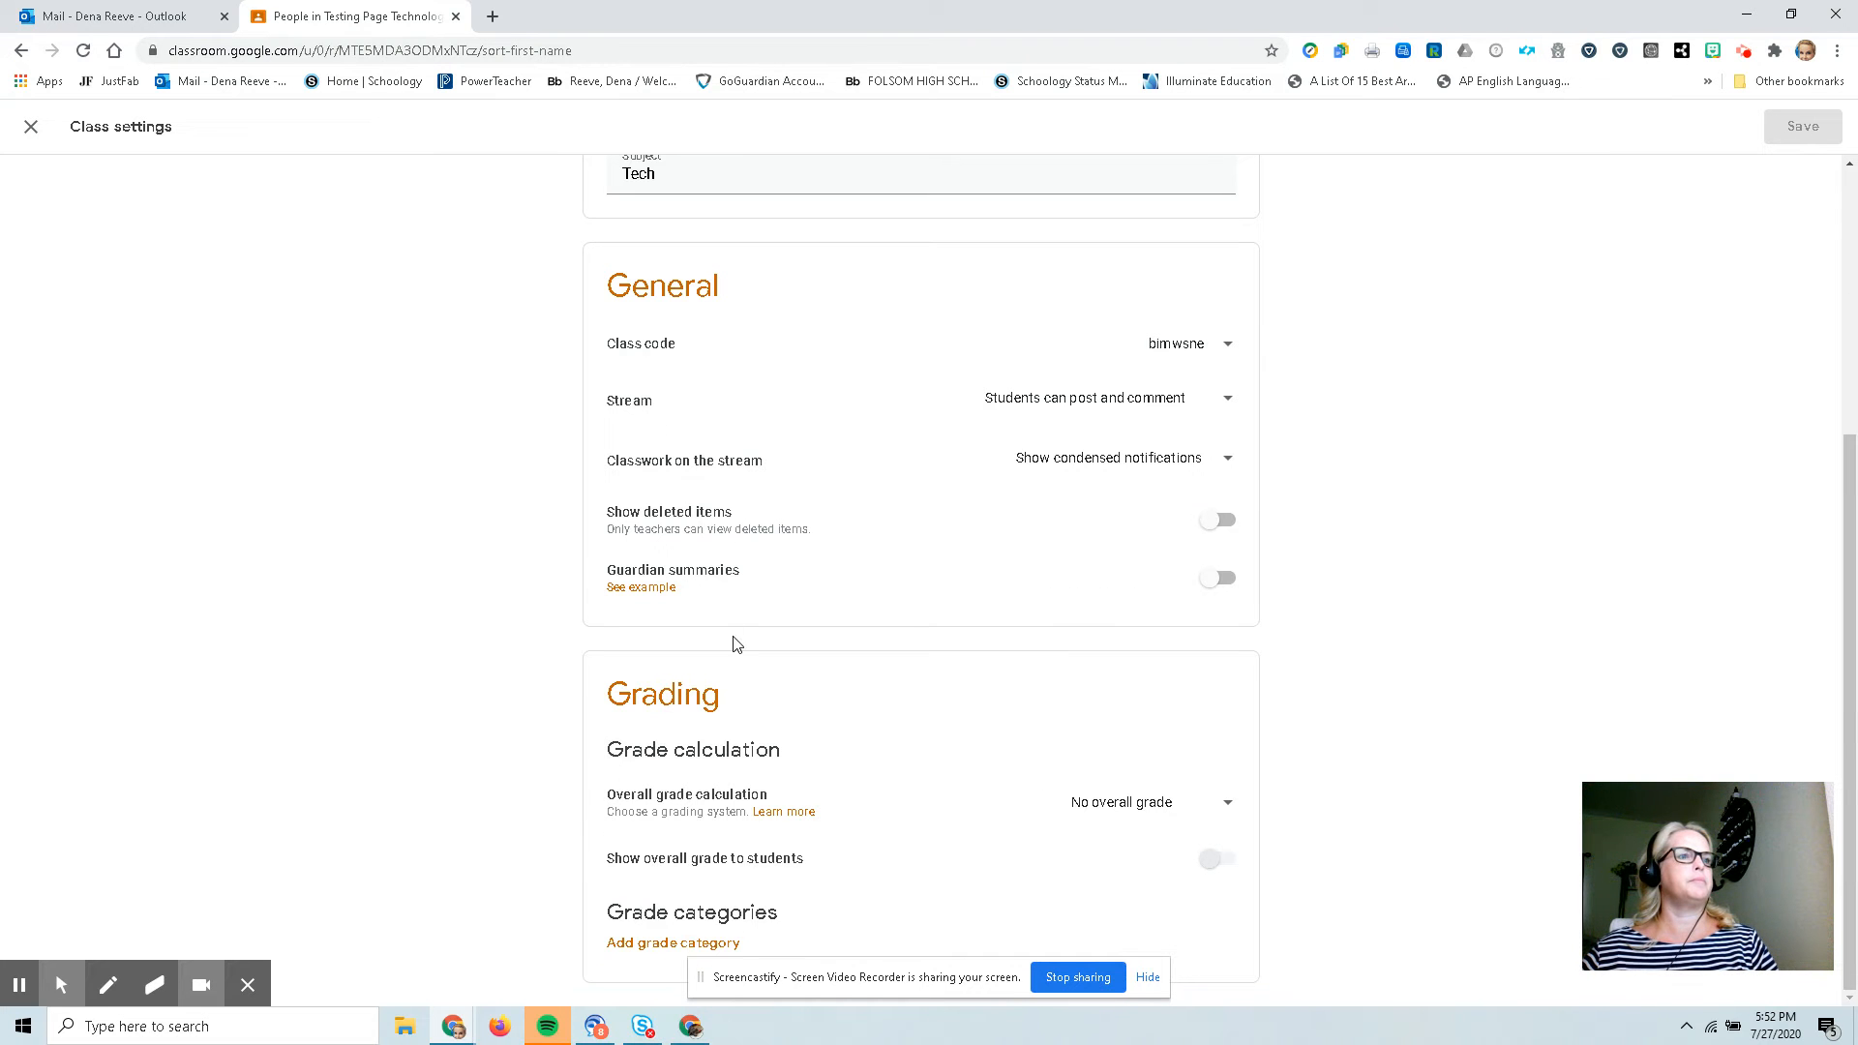
scroll(904, 713, "up", 4)
left_click(30, 126)
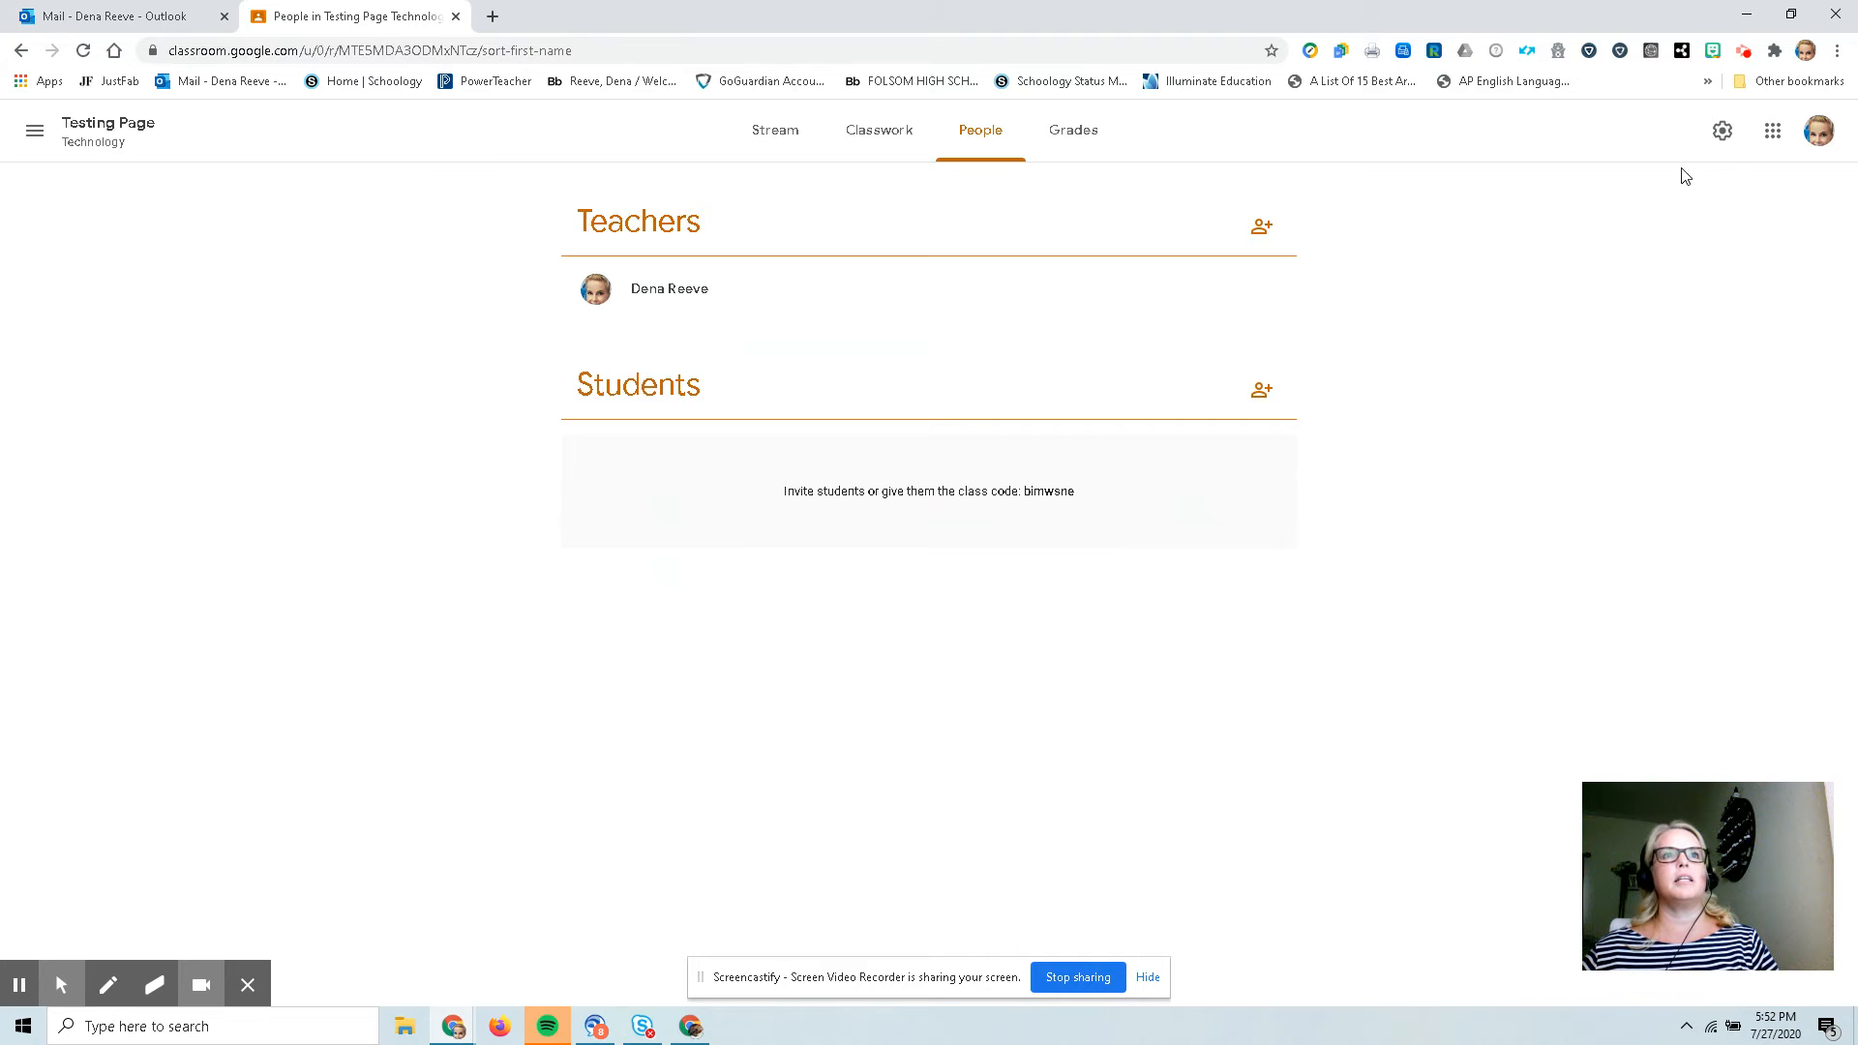
Reopen the class settings and set the Stream permission to Only teachers can post or comment.
left_click(1724, 135)
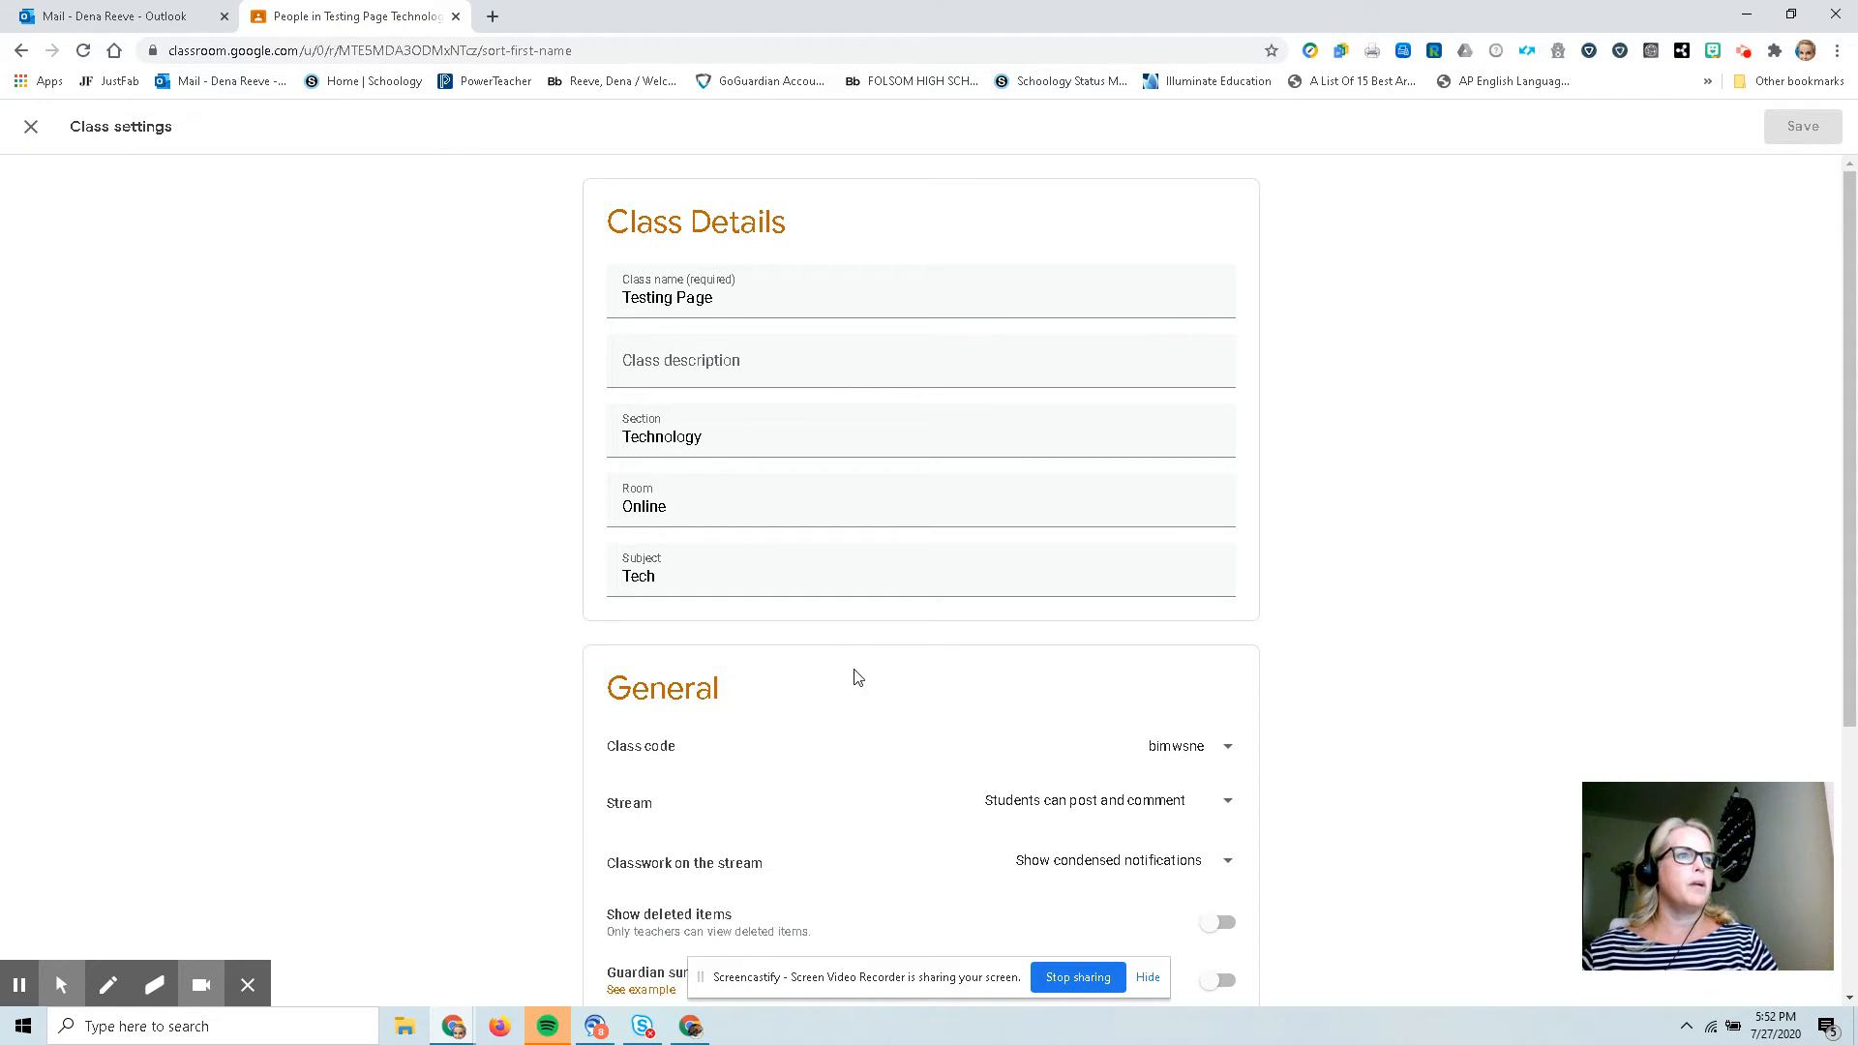
left_click(1221, 808)
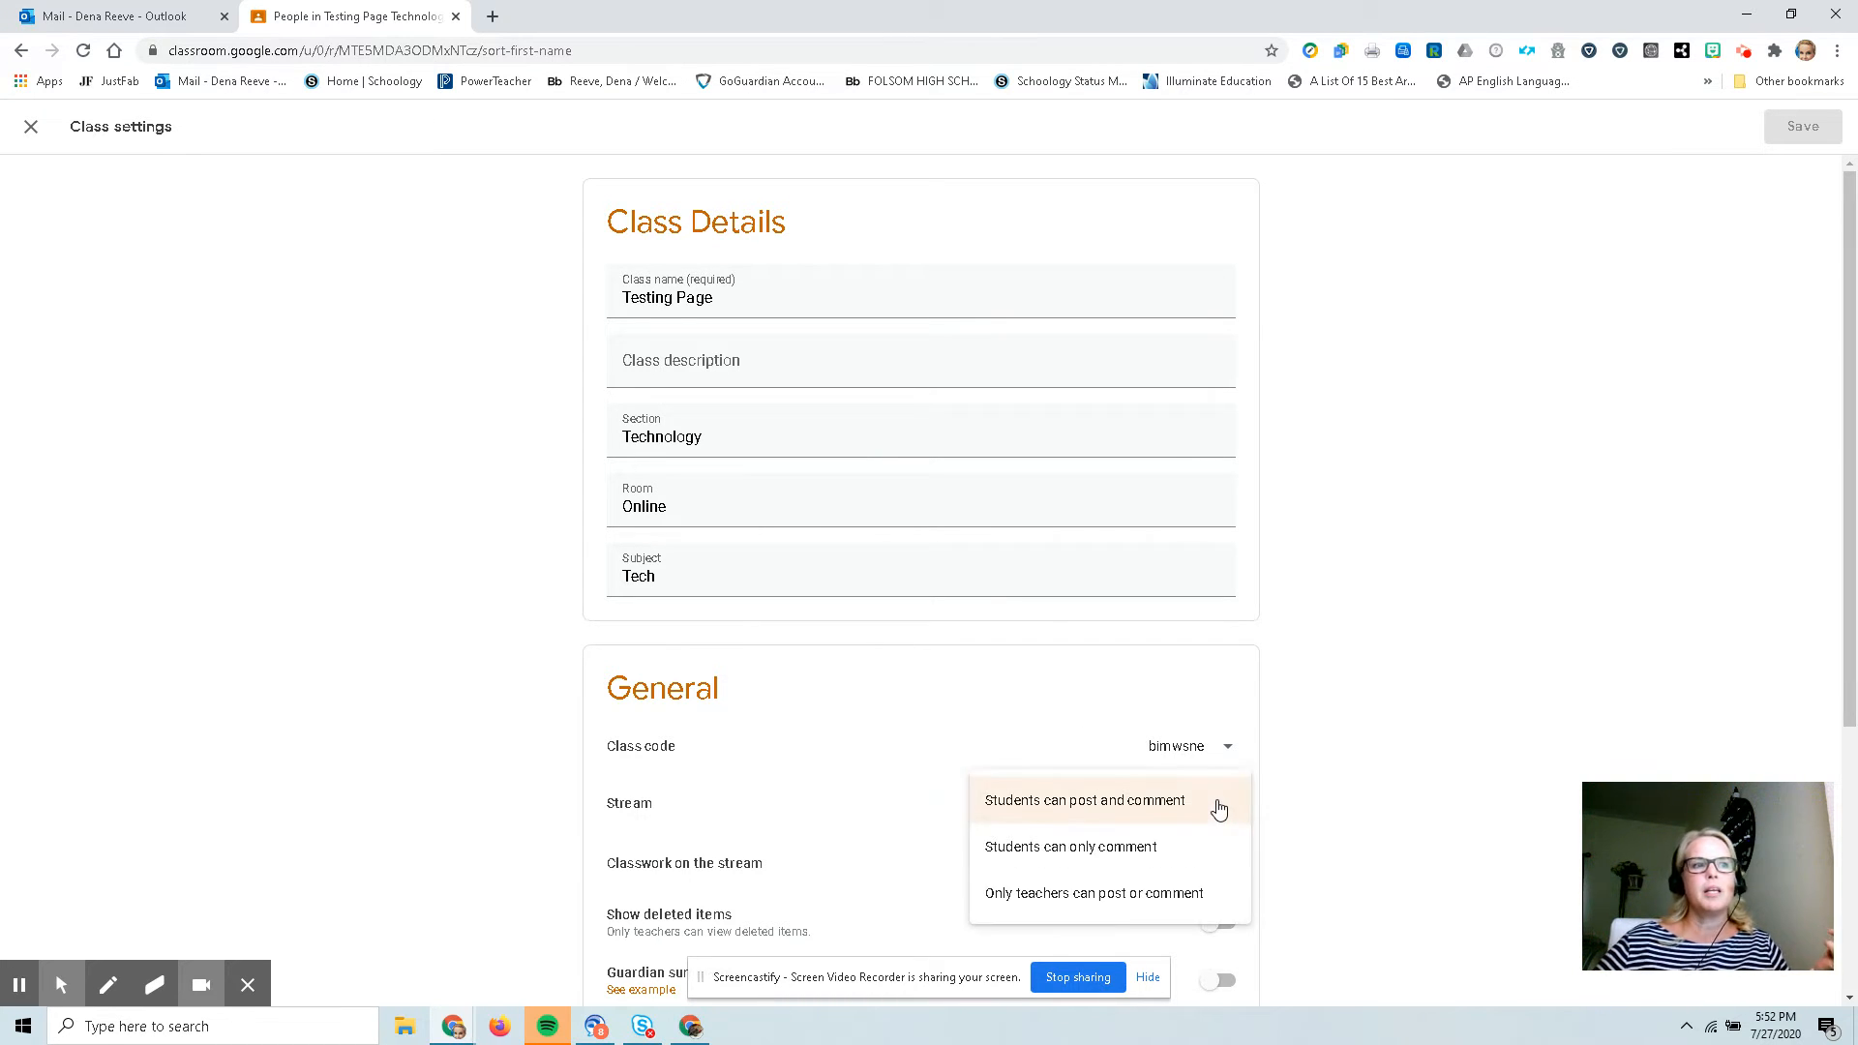
left_click(1191, 896)
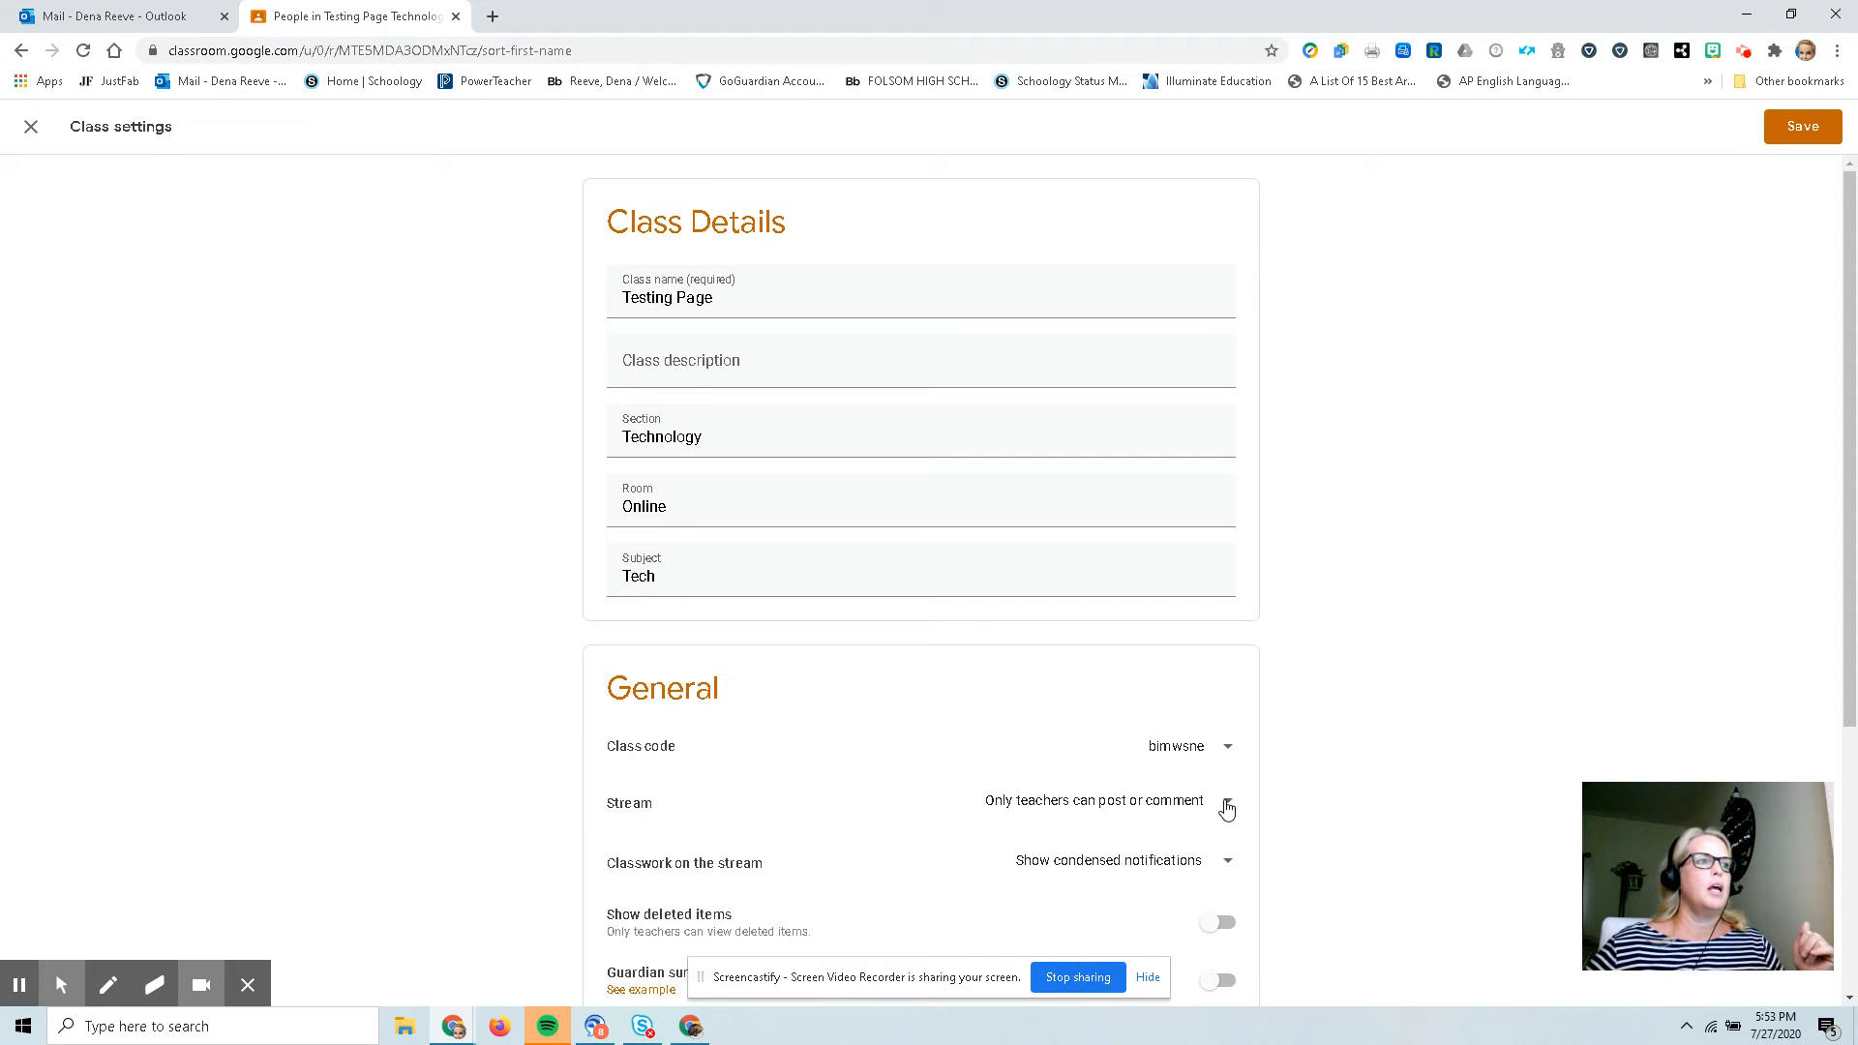
Set the overall grade calculation to Total points and save the class settings.
scroll(1227, 809, "down", 1)
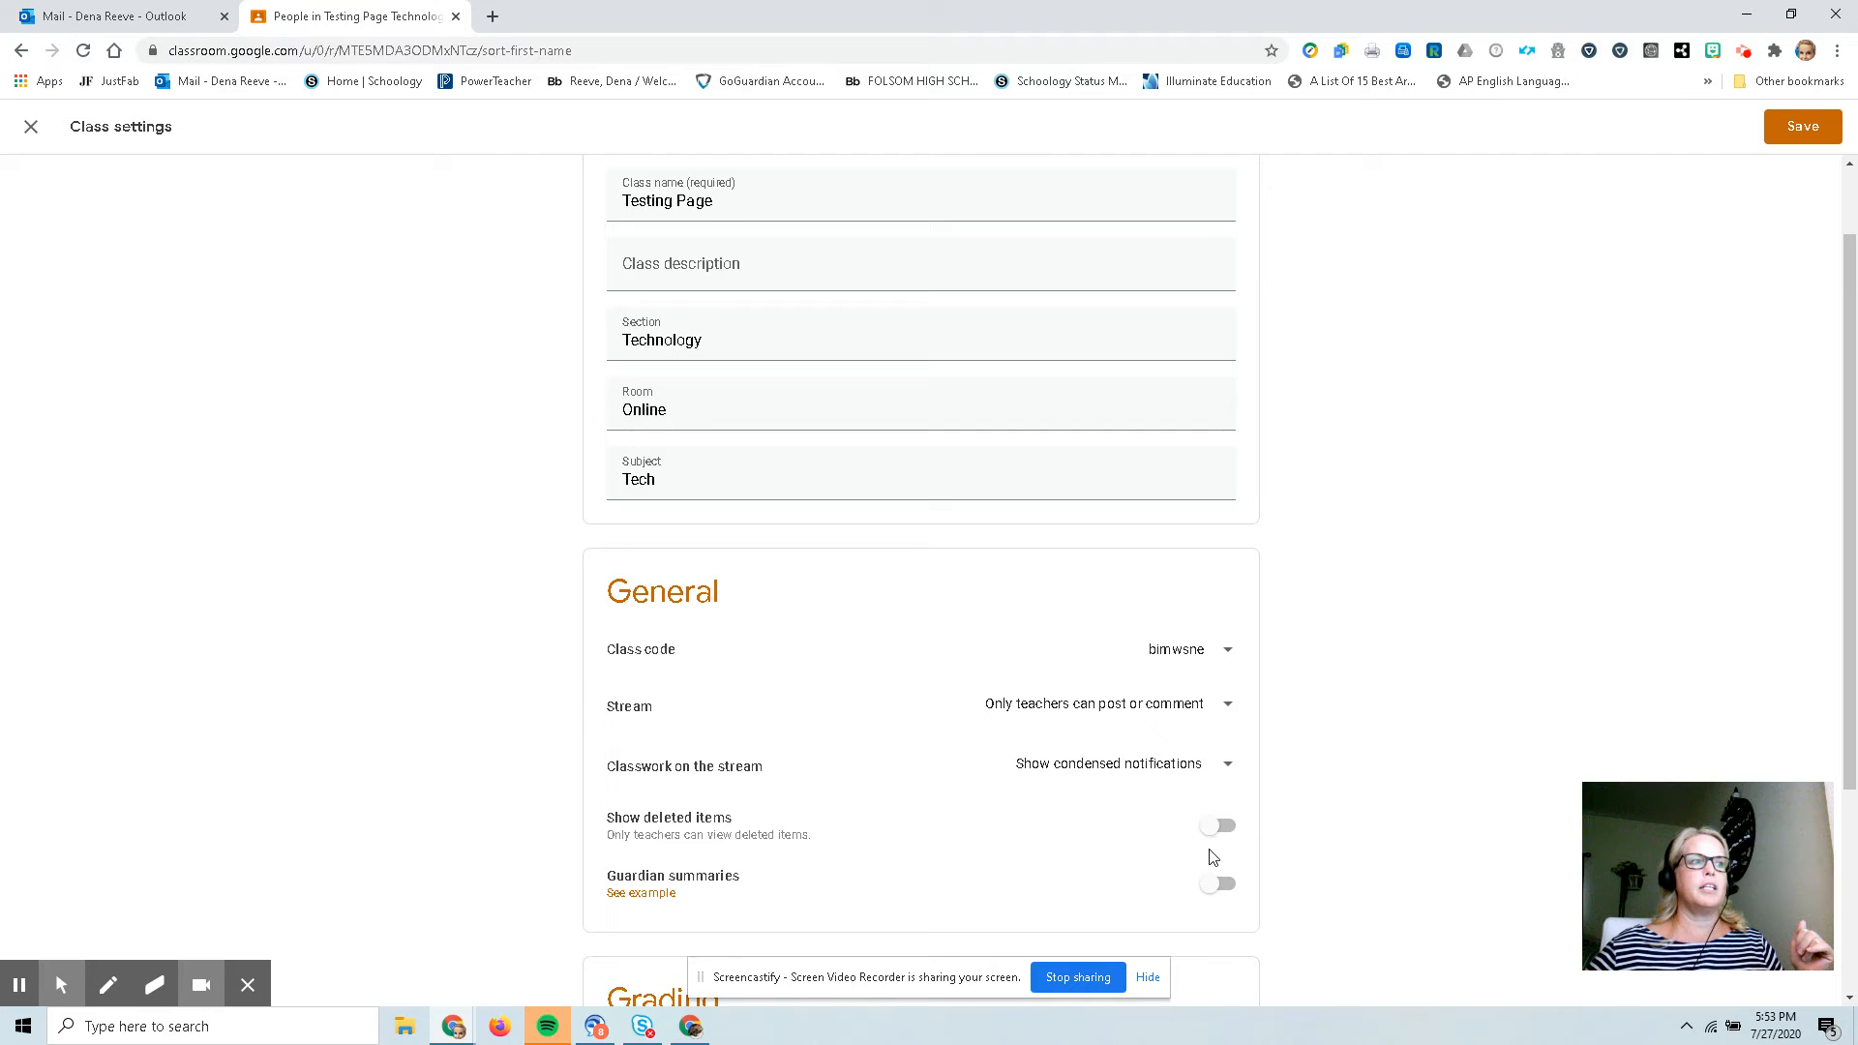
scroll(1213, 857, "down", 2)
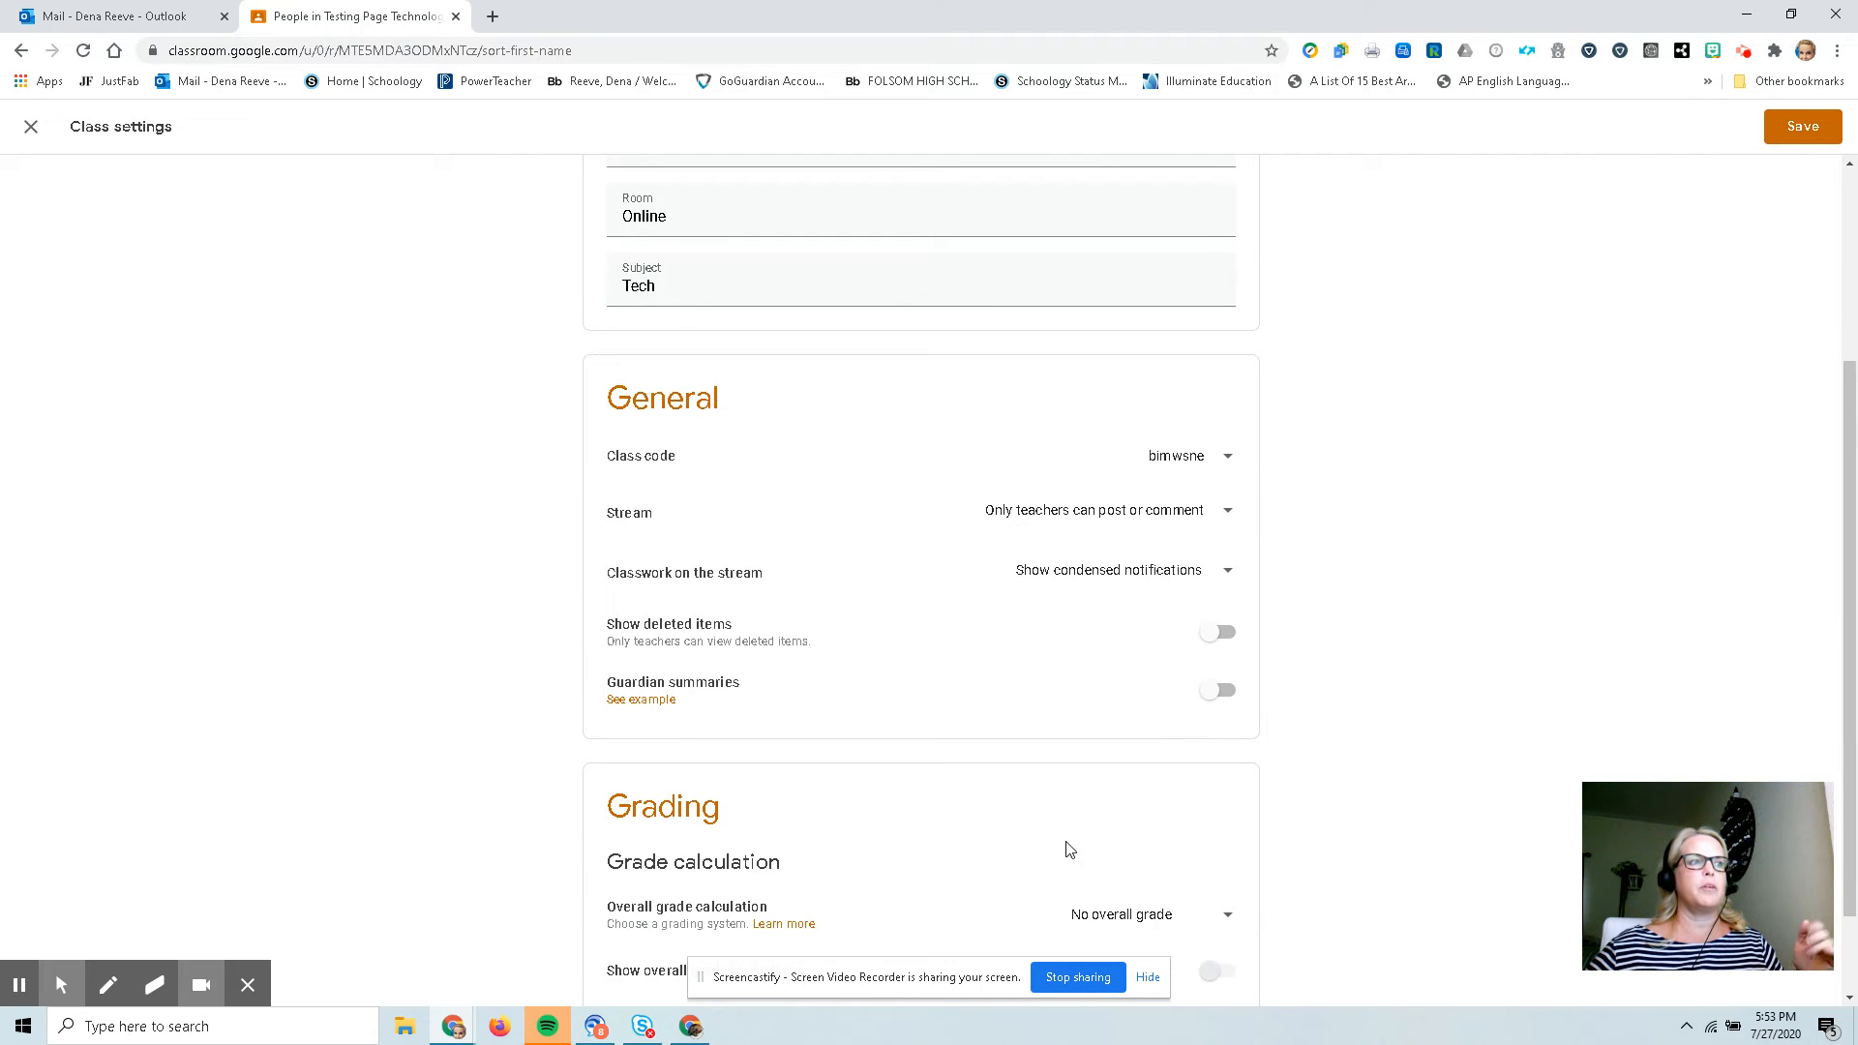
scroll(1070, 827, "down", 1)
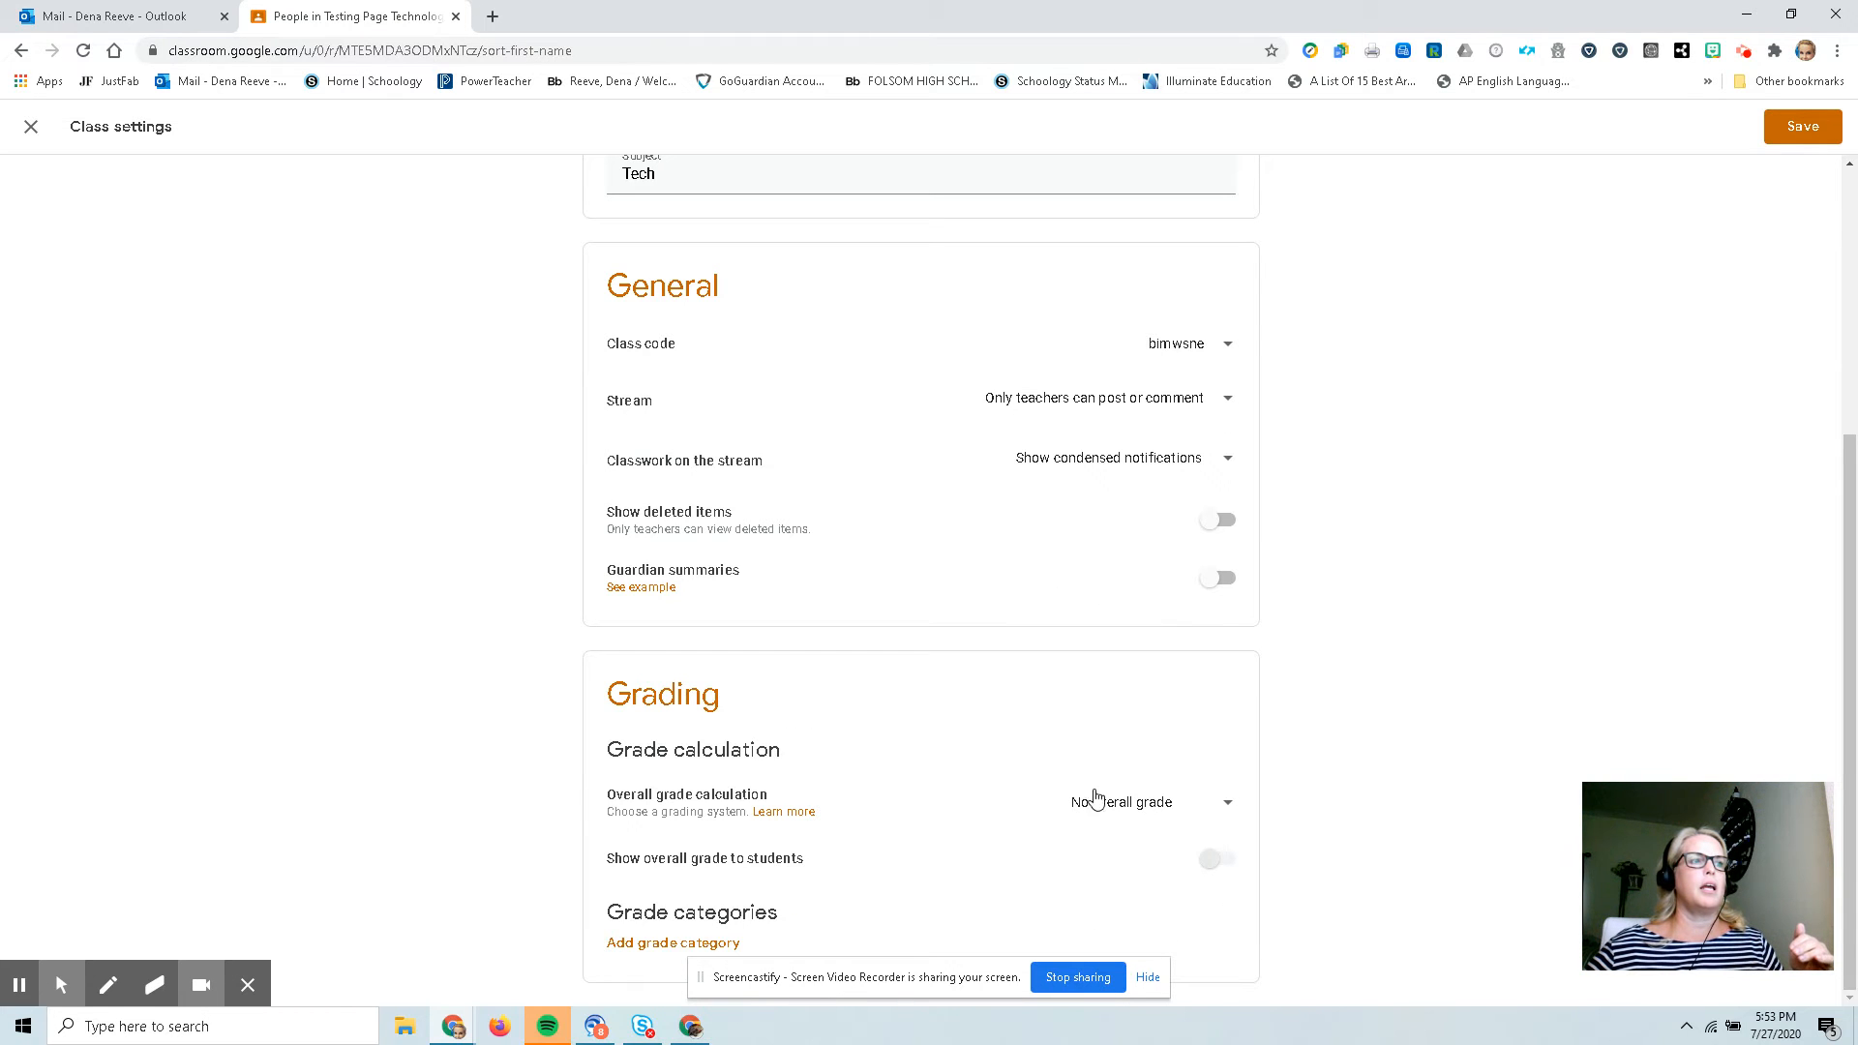
left_click(1229, 807)
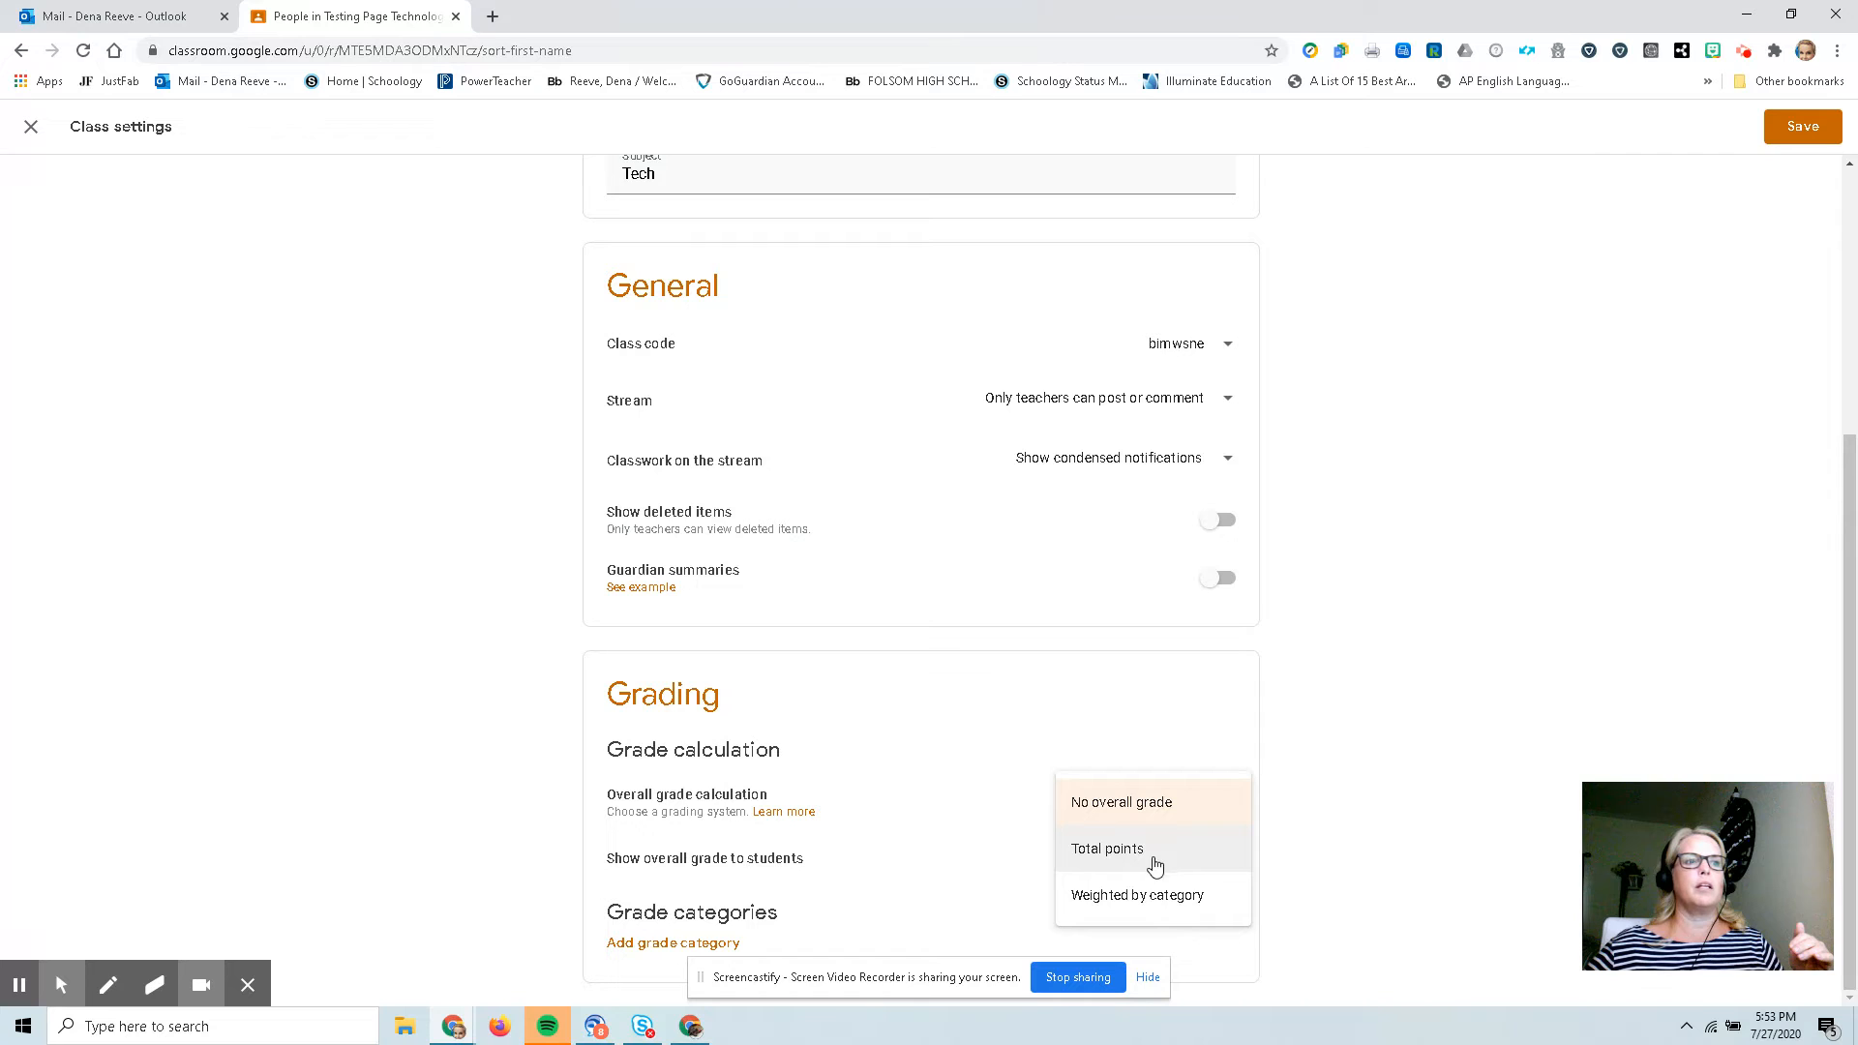
left_click(1122, 857)
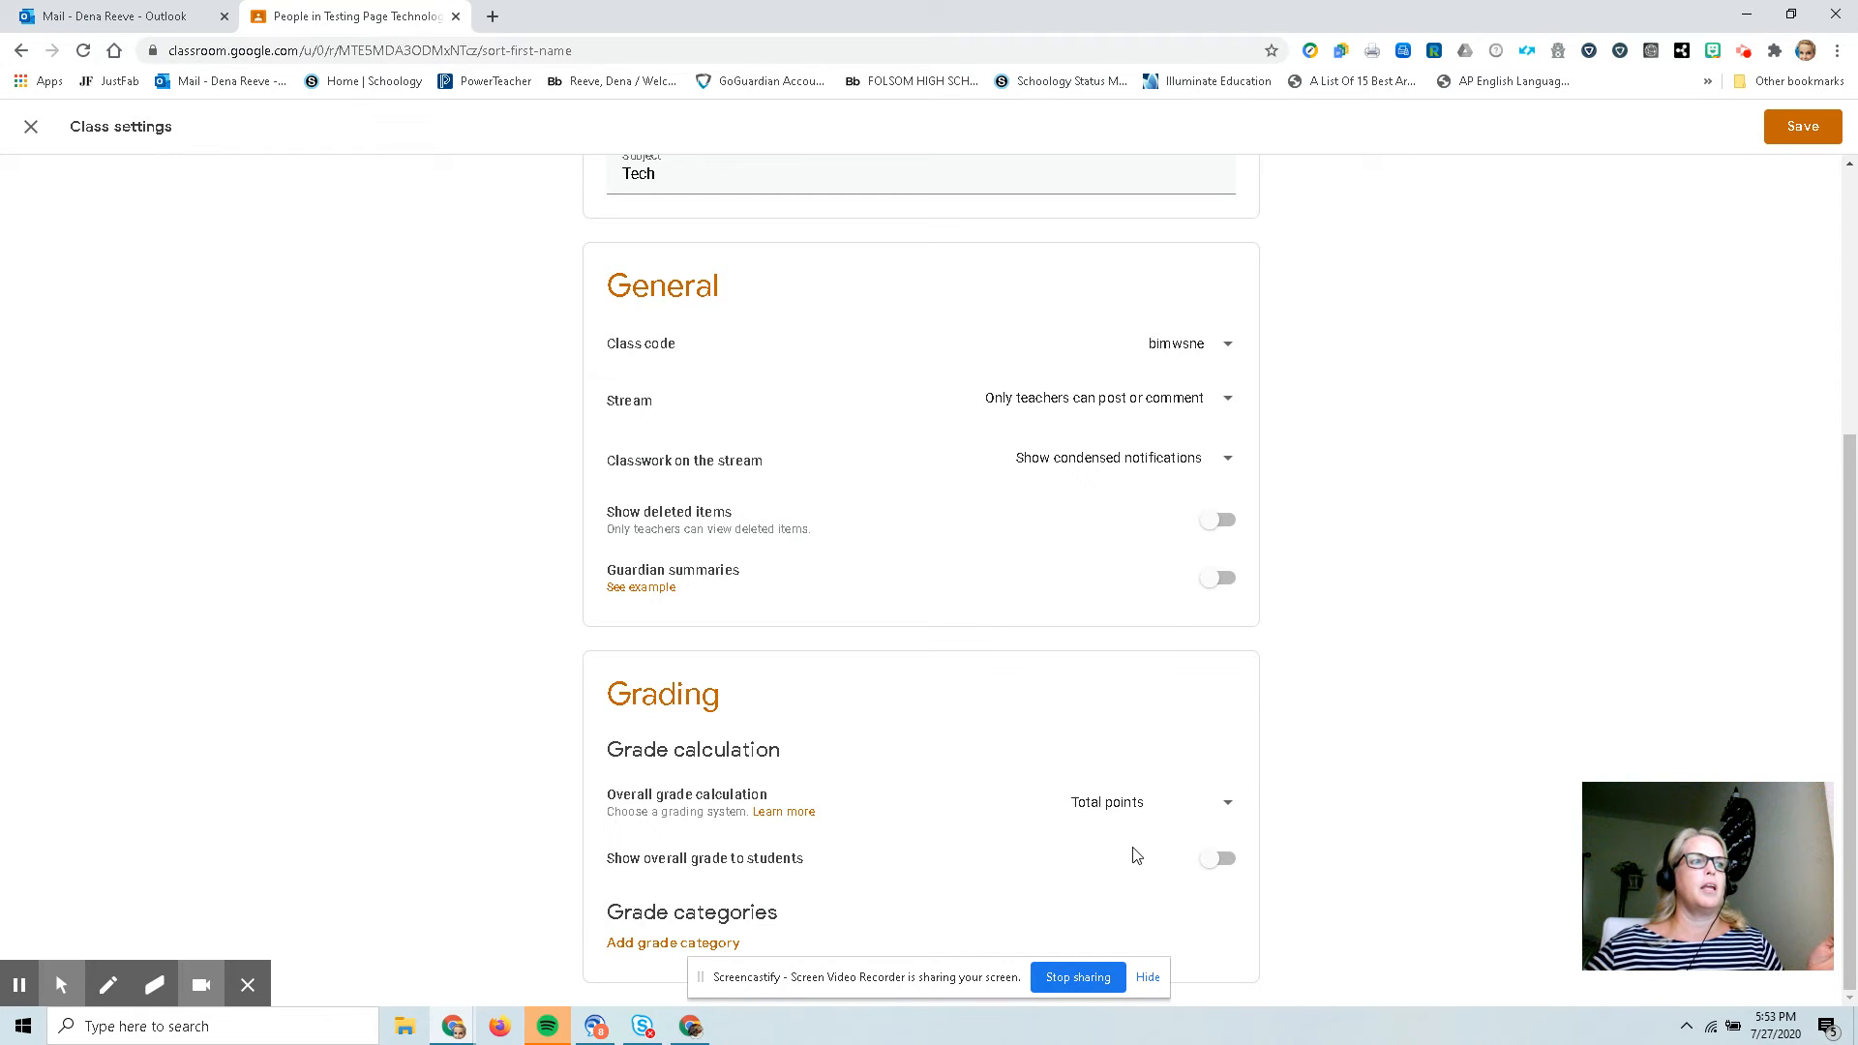
scroll(1137, 855, "up", 5)
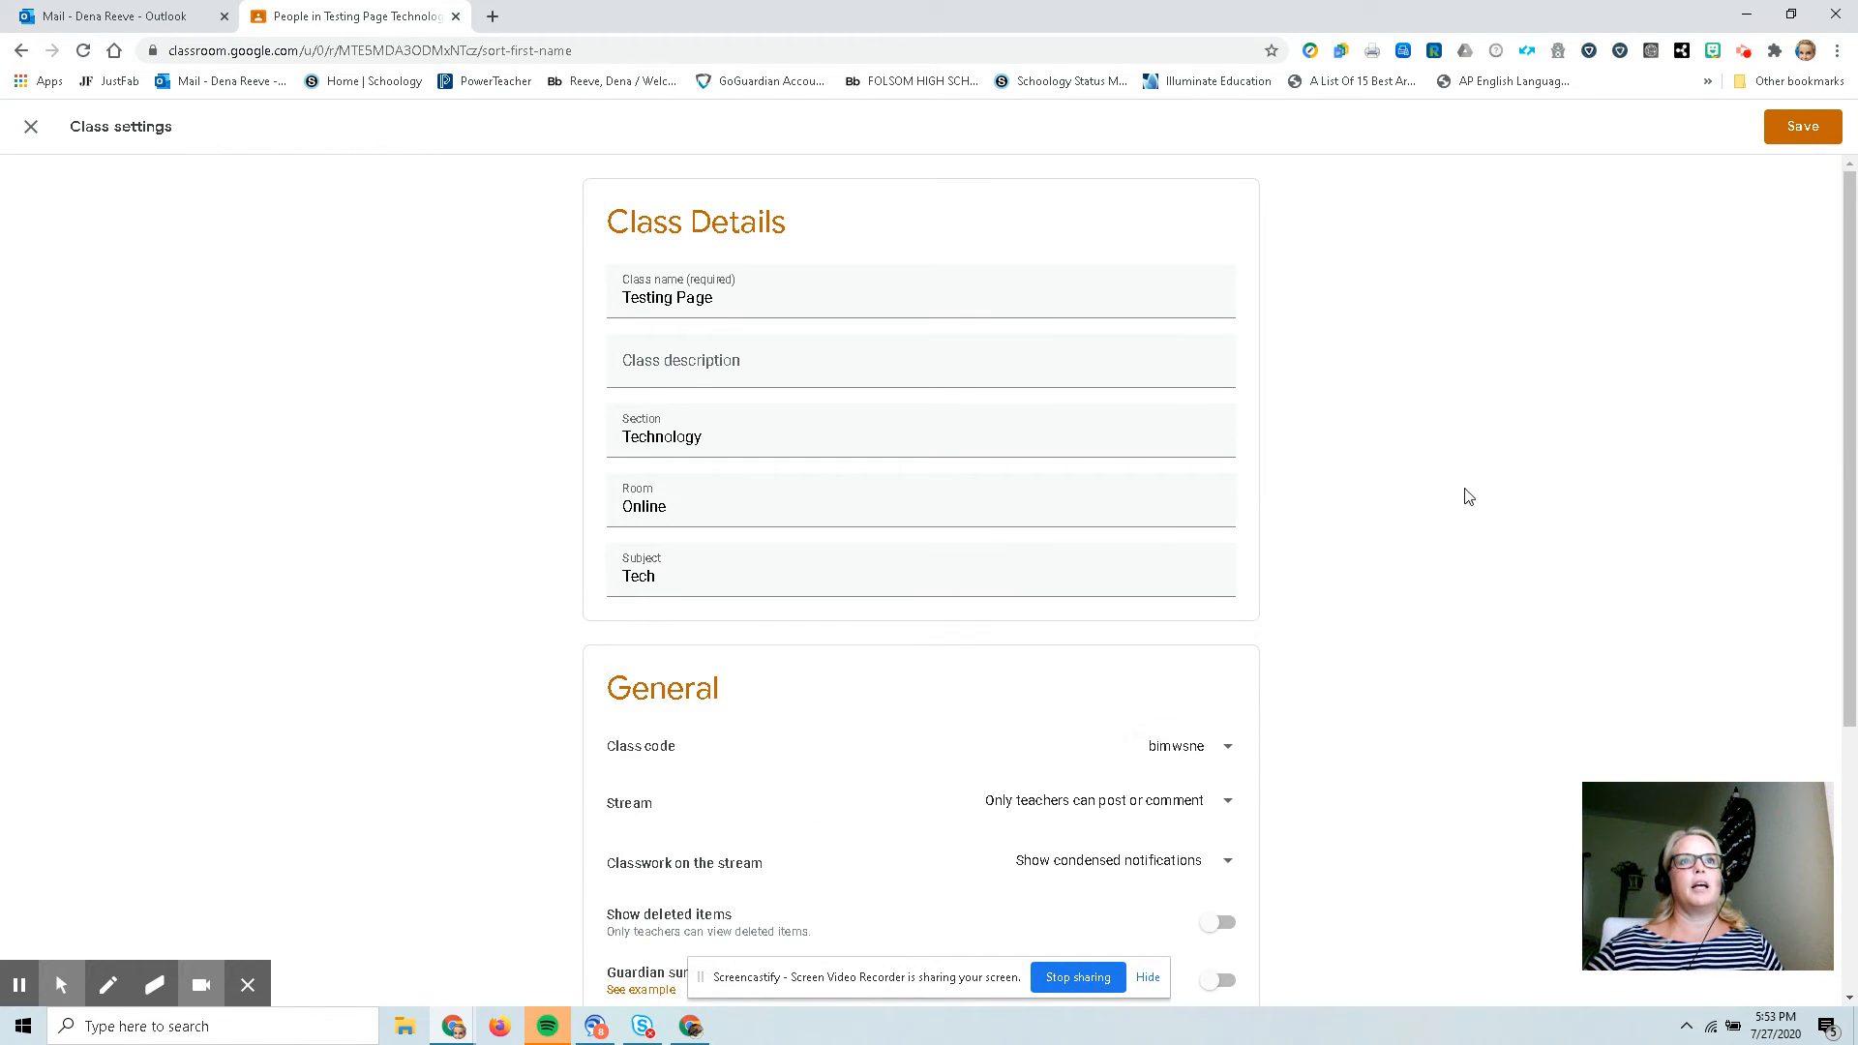
left_click(1809, 138)
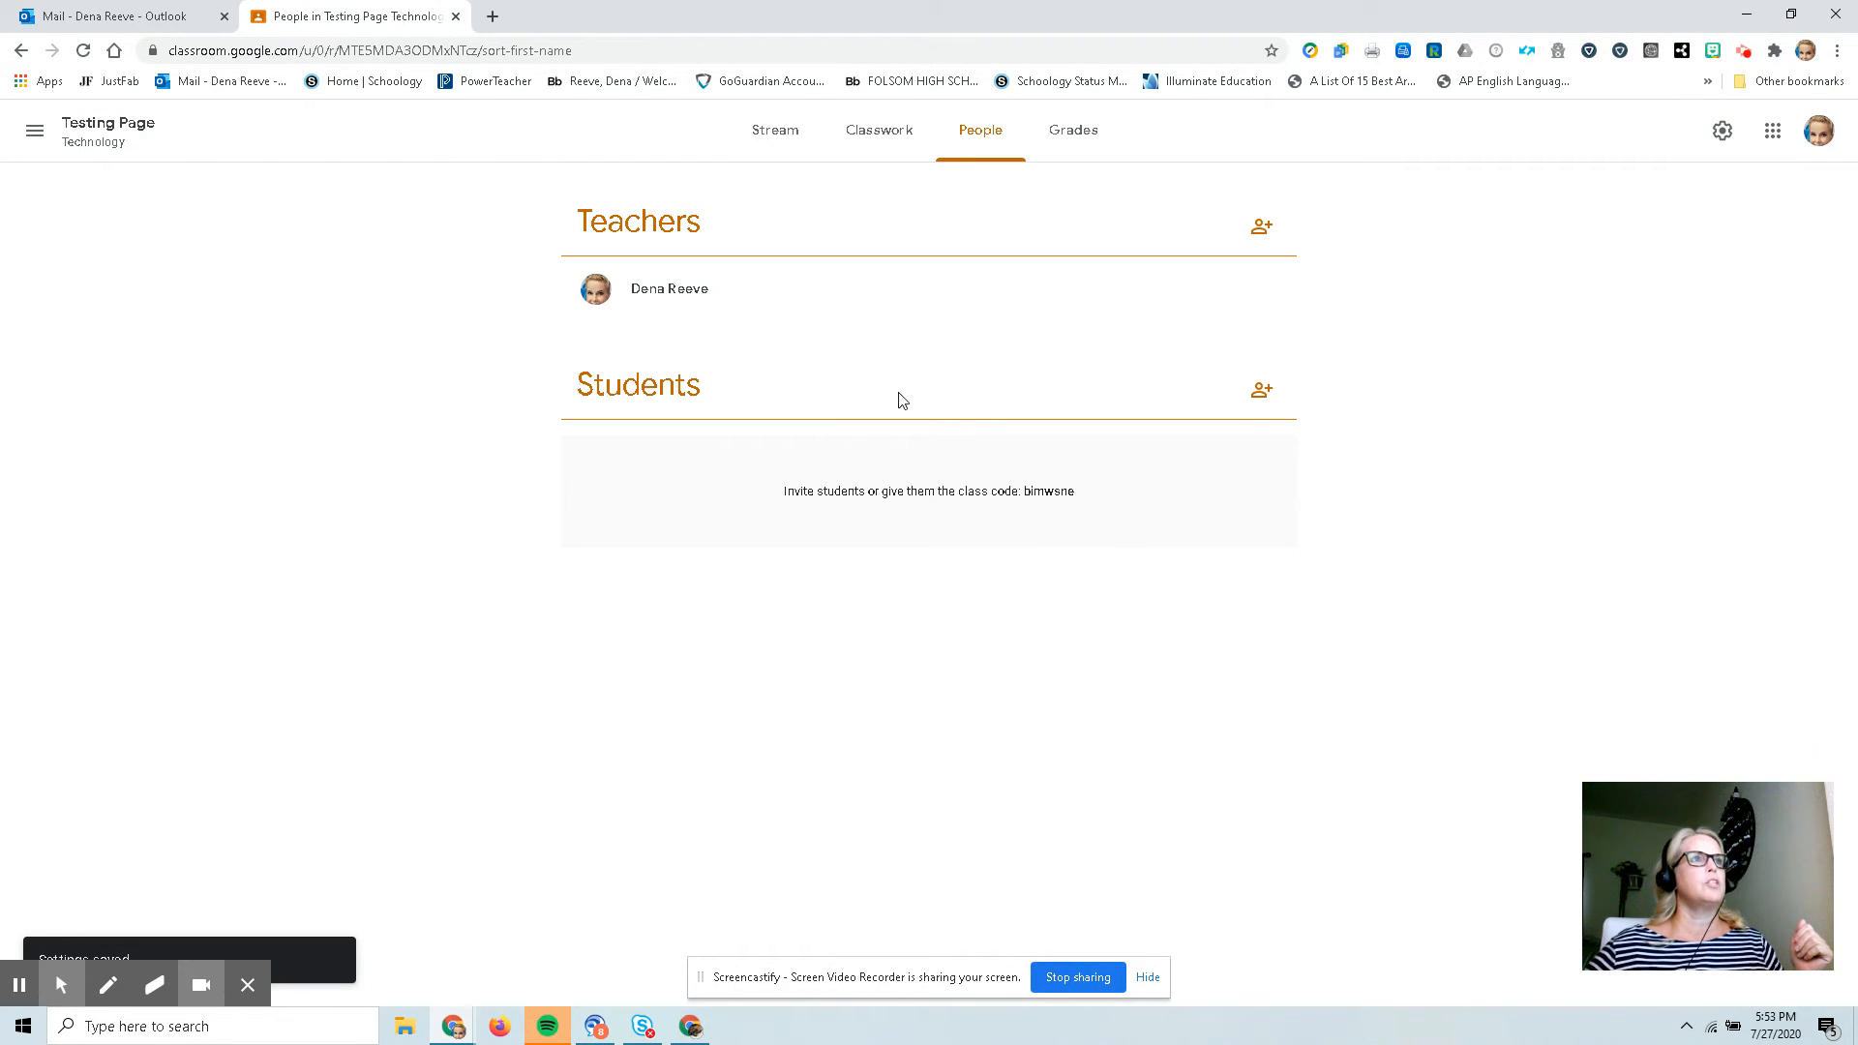
left_click(1260, 395)
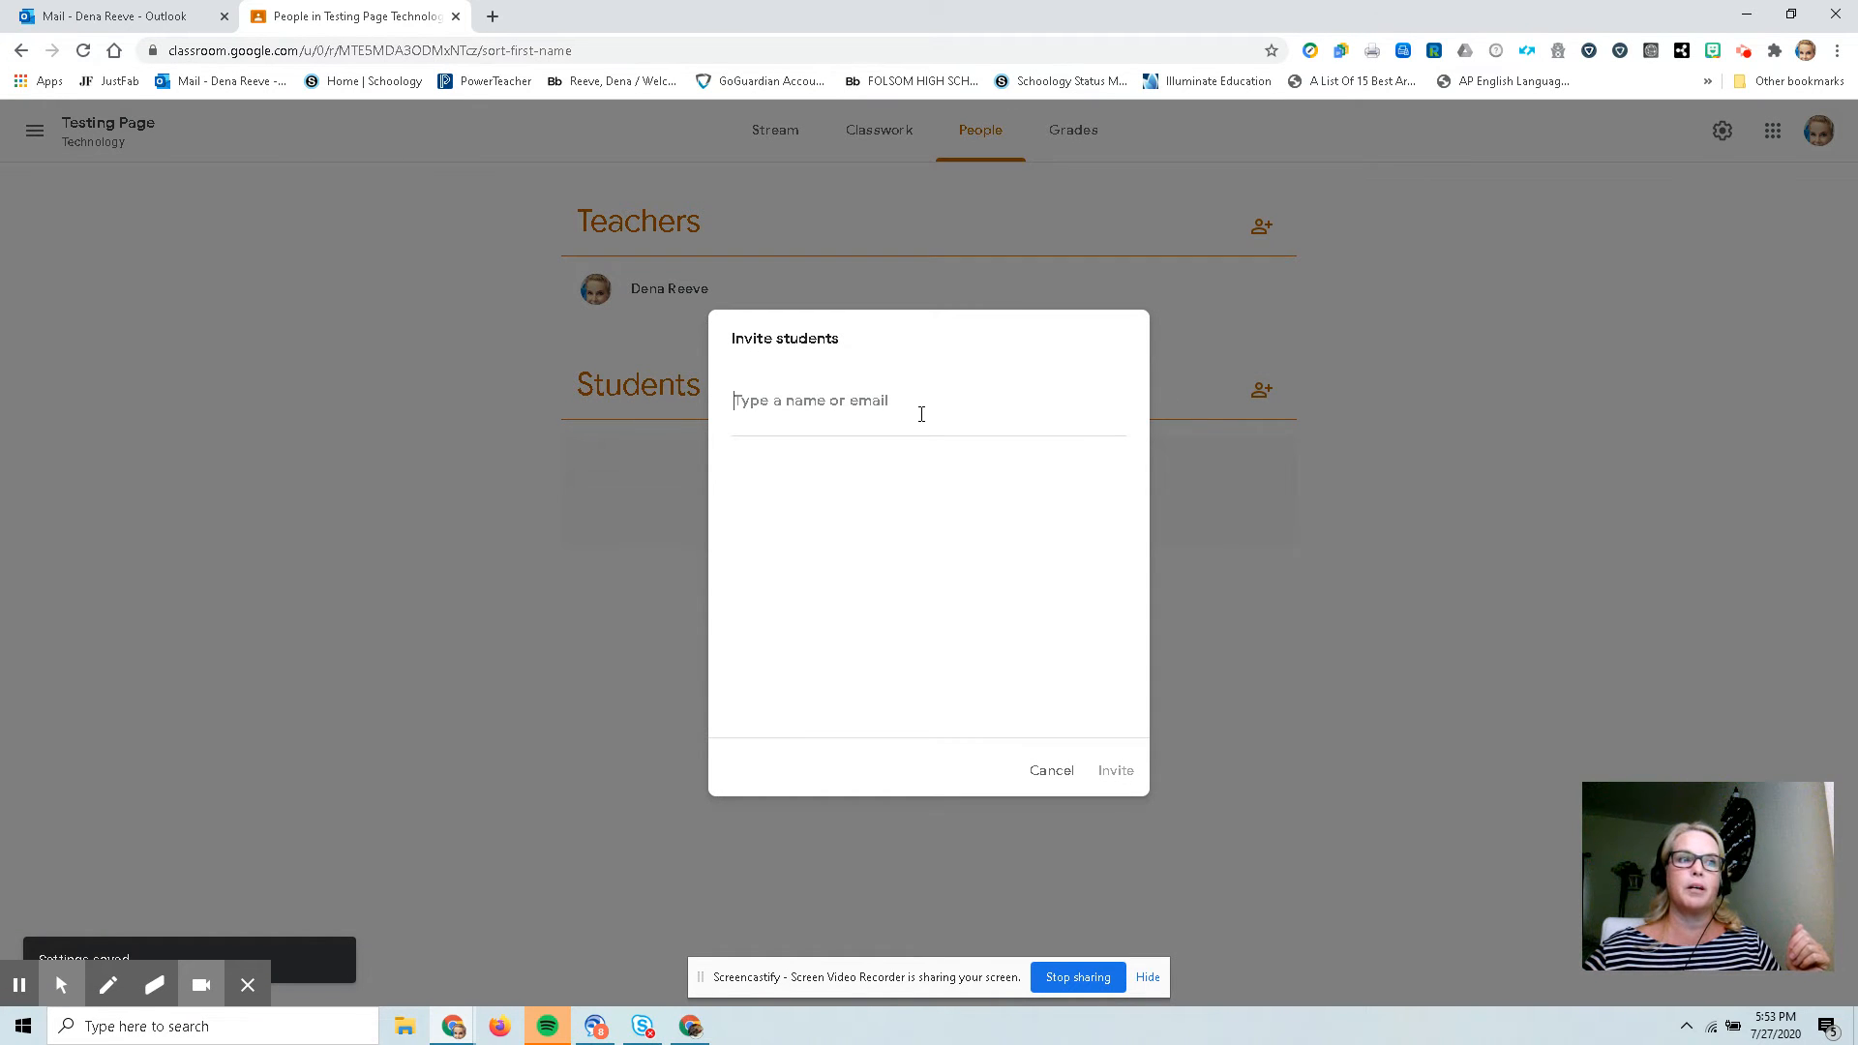
left_click(1052, 771)
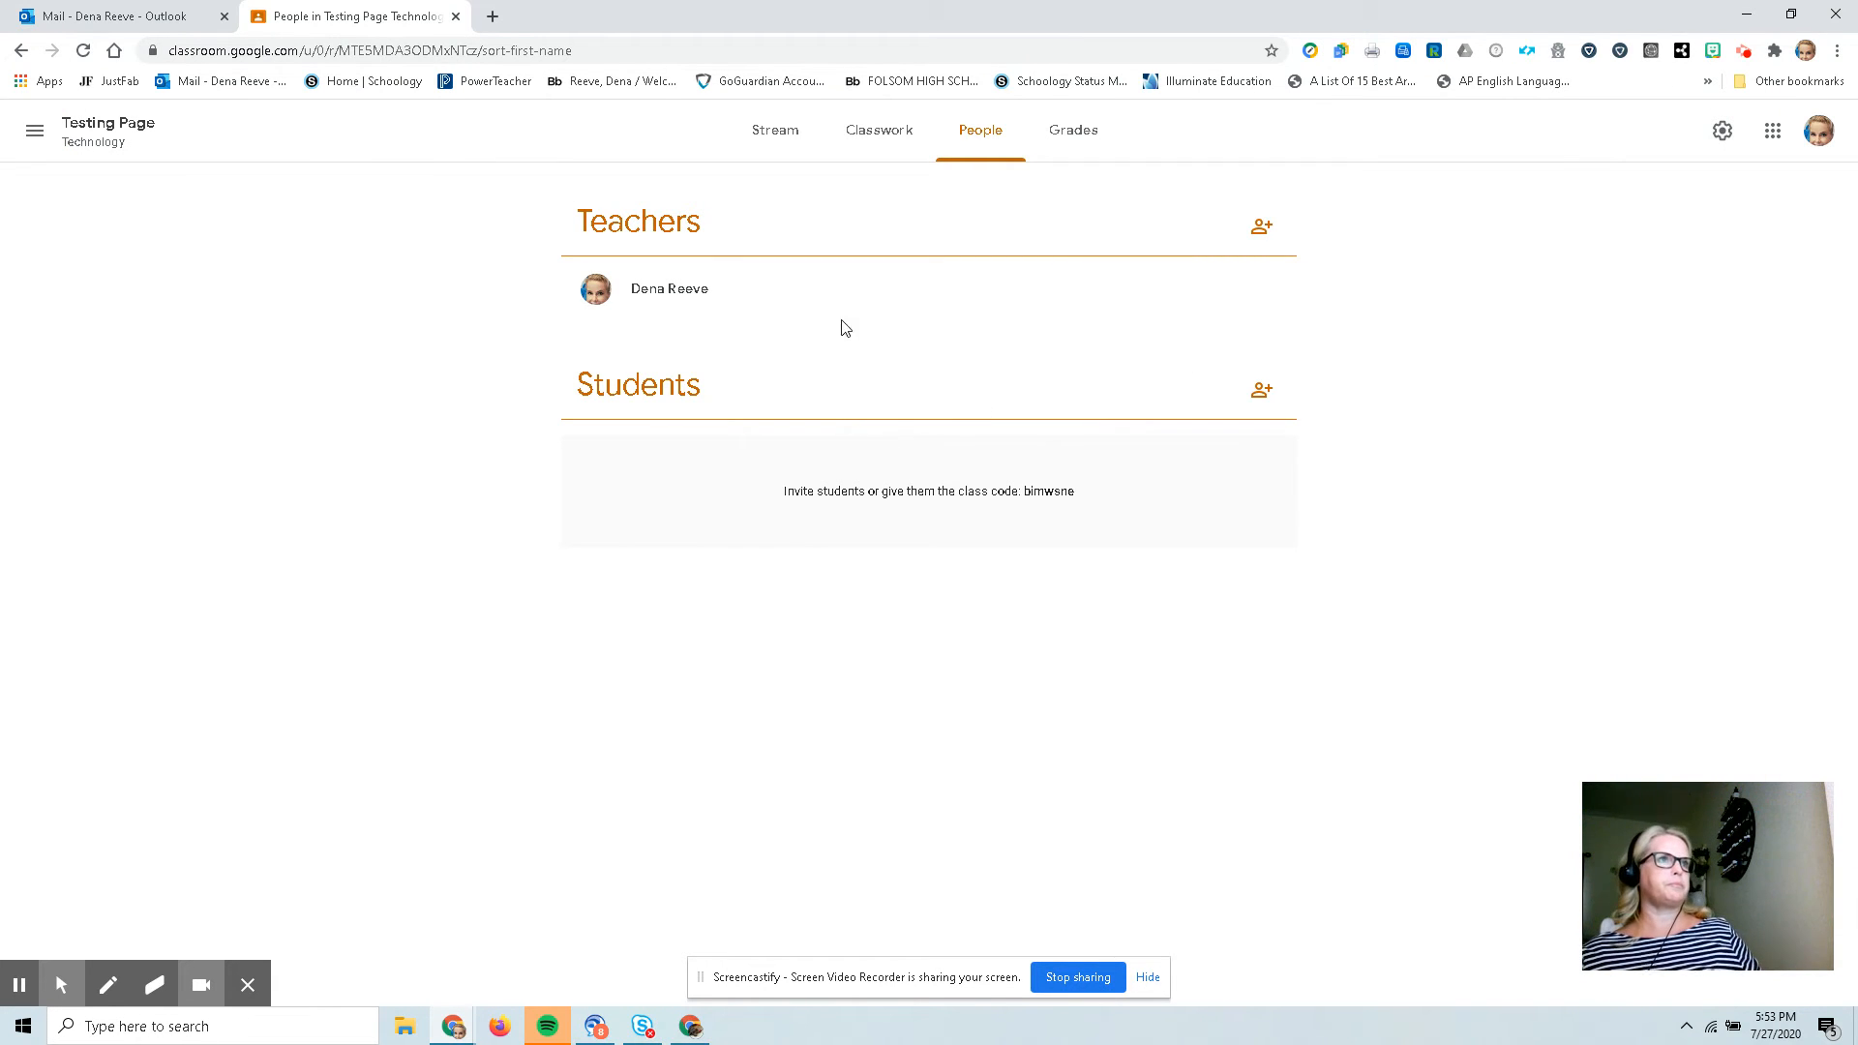
left_click(780, 506)
left_click(1050, 510)
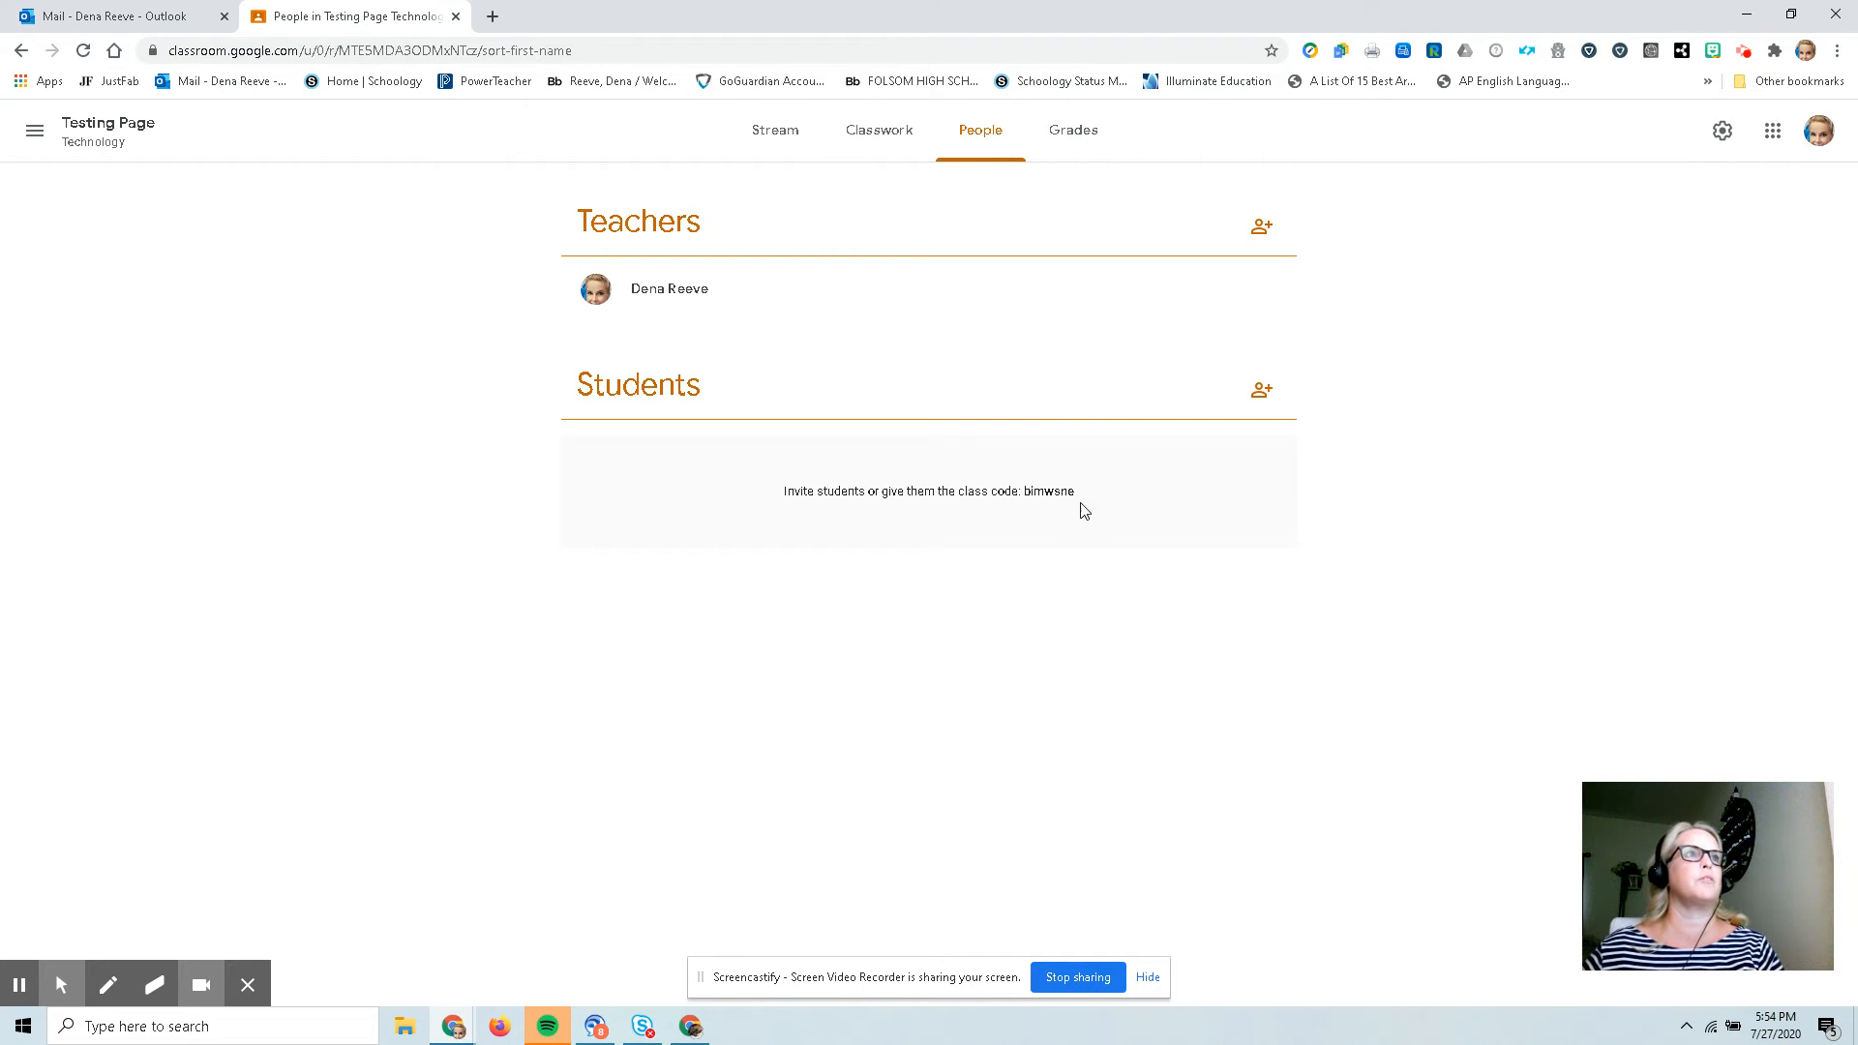
left_click(1063, 154)
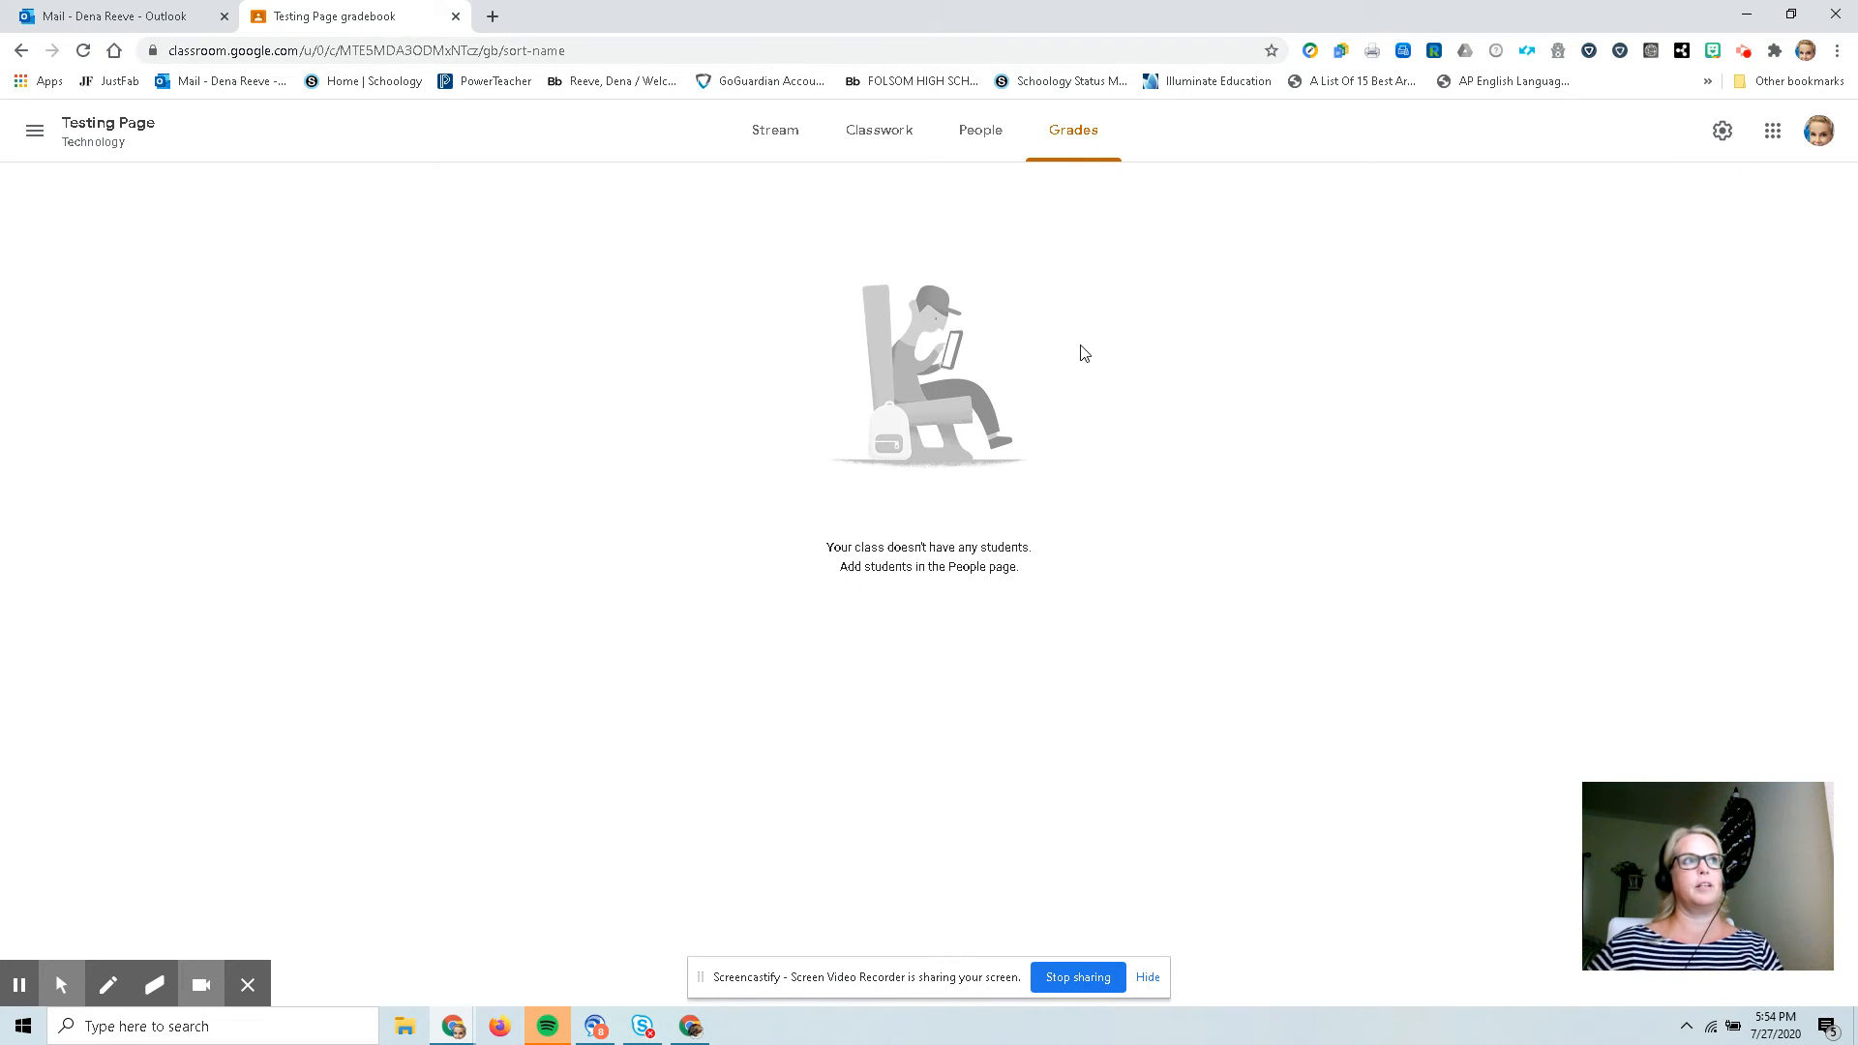
On the Classwork page, create a new assignment titled Vocabulary Lesson 46.
left_click(873, 145)
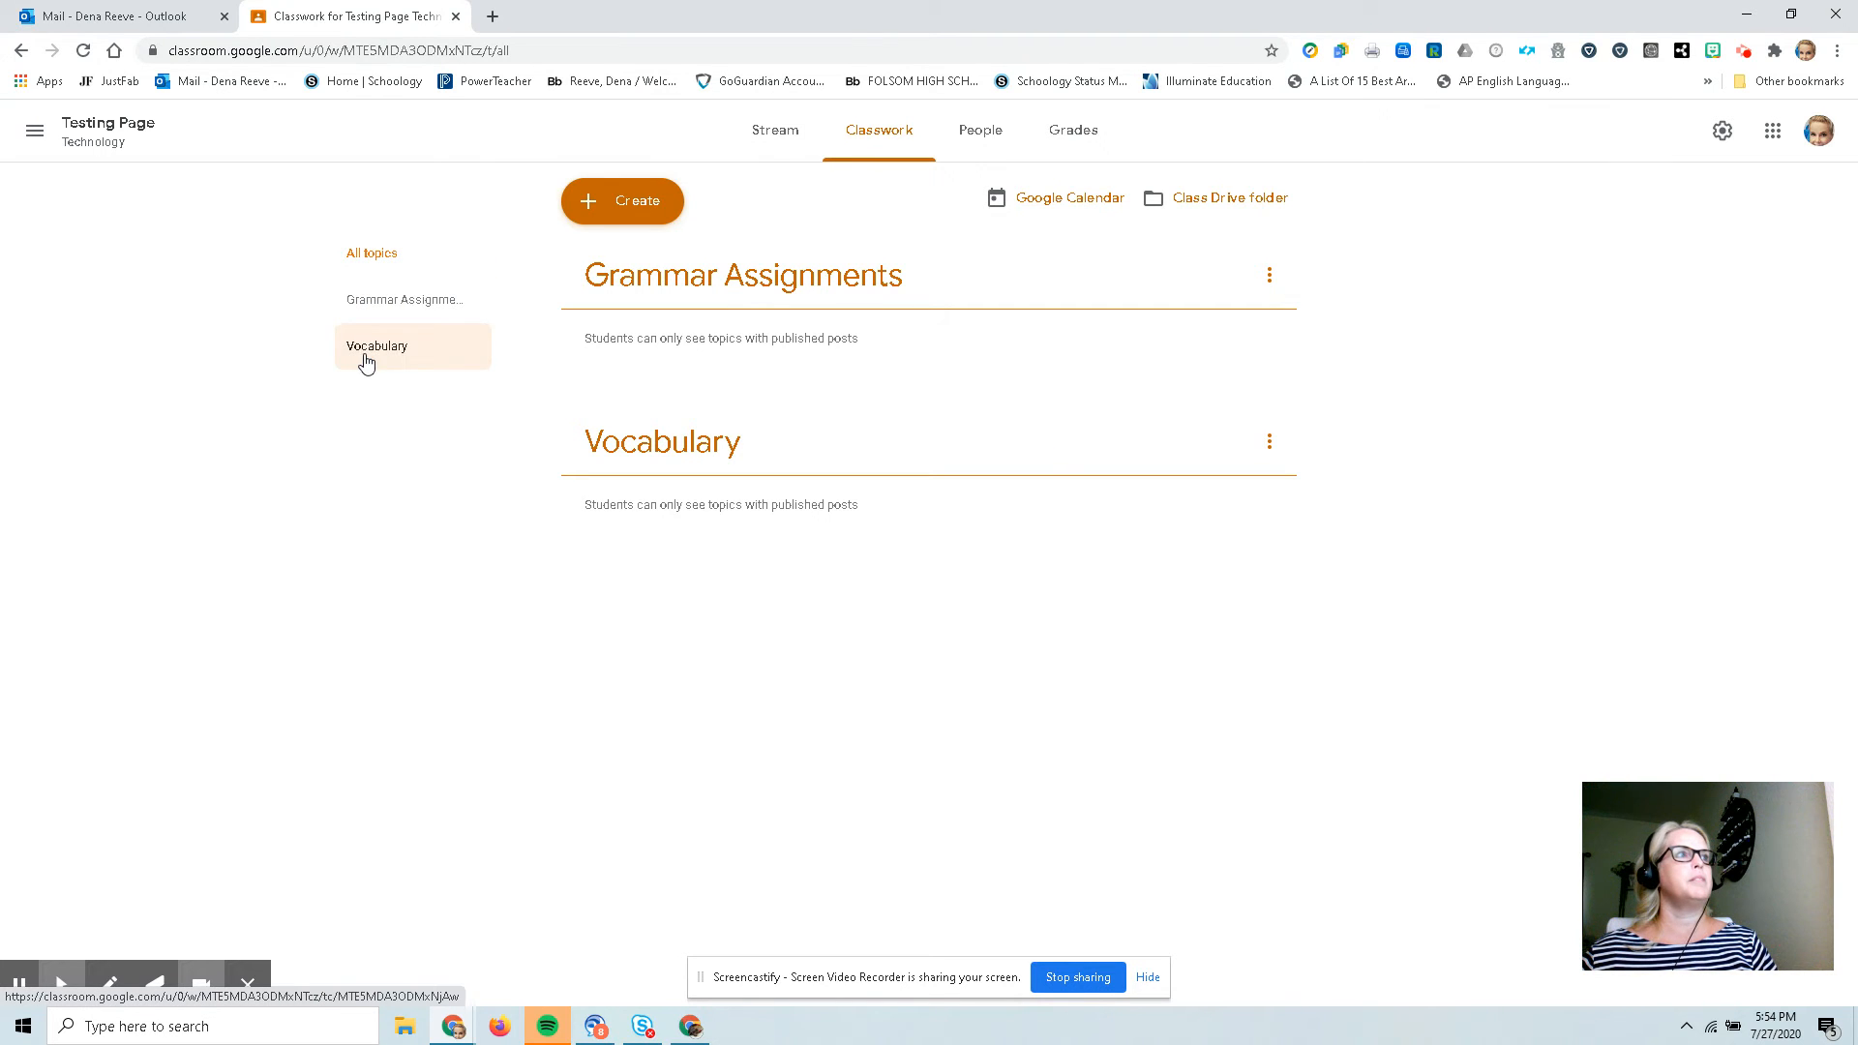
left_click(585, 208)
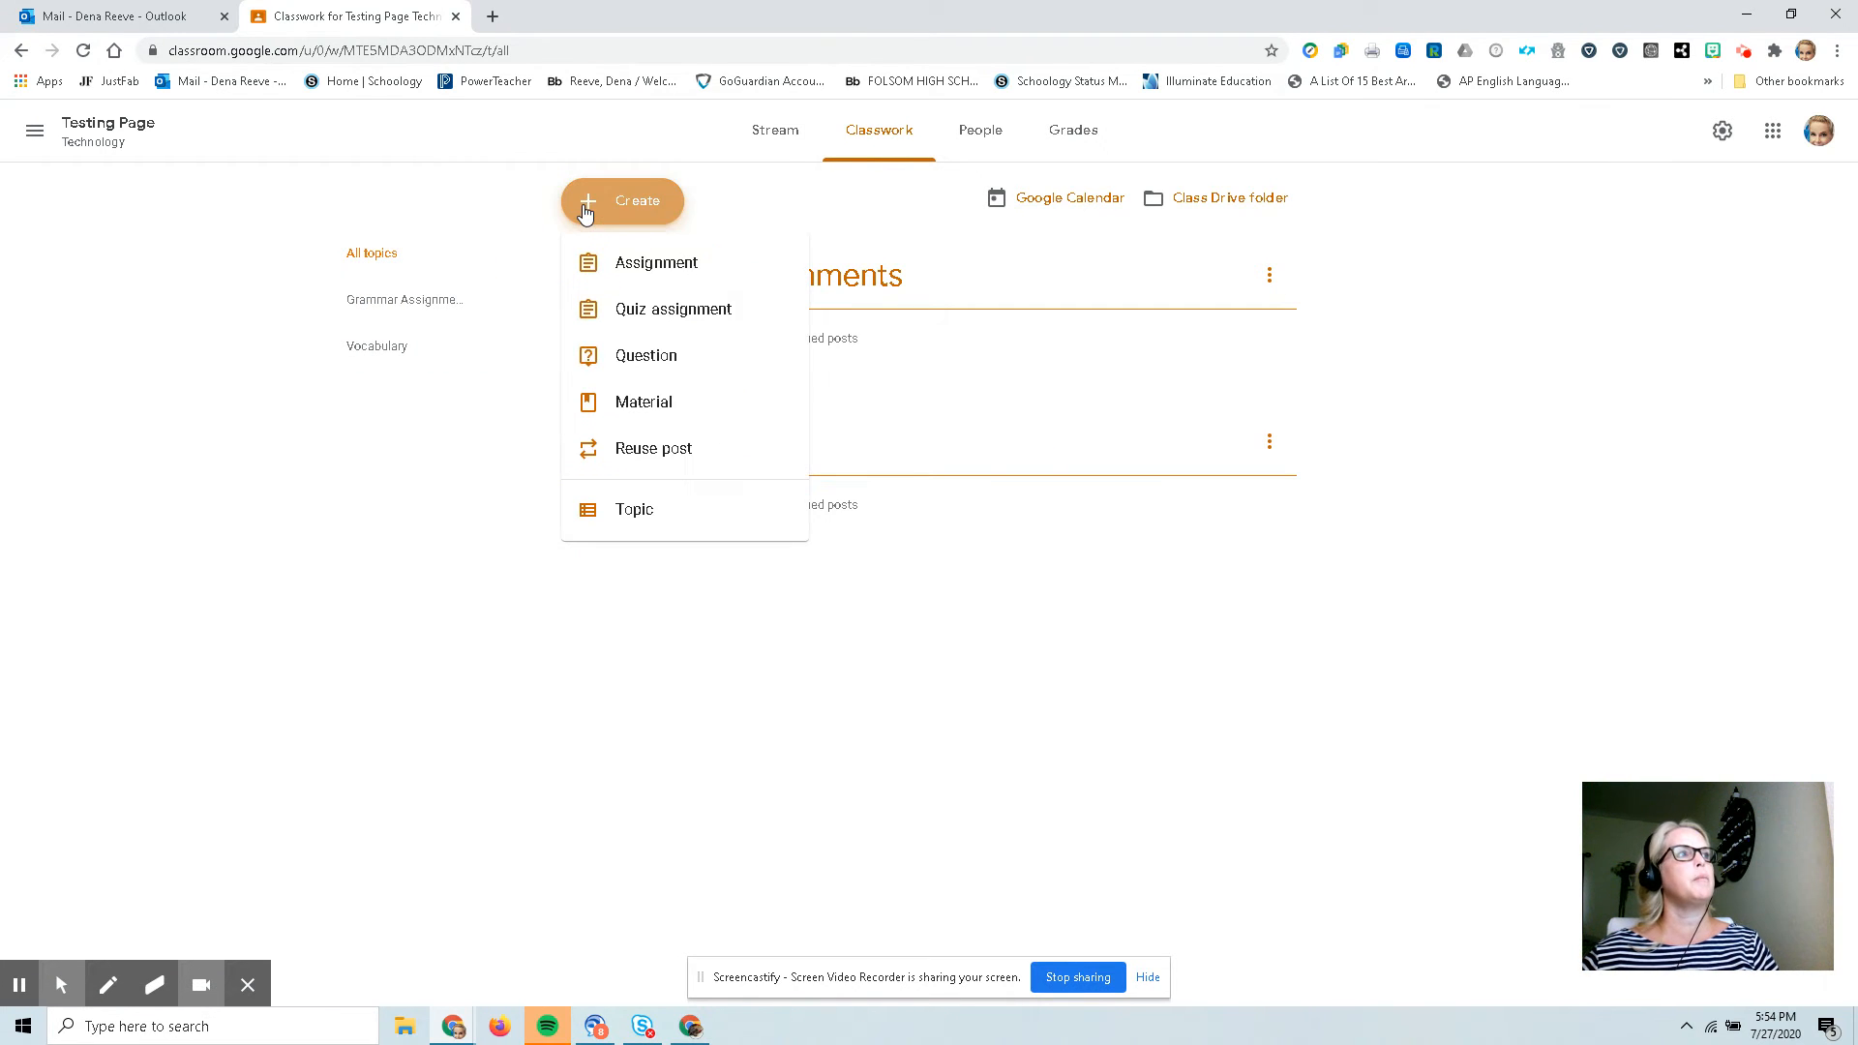
left_click(617, 272)
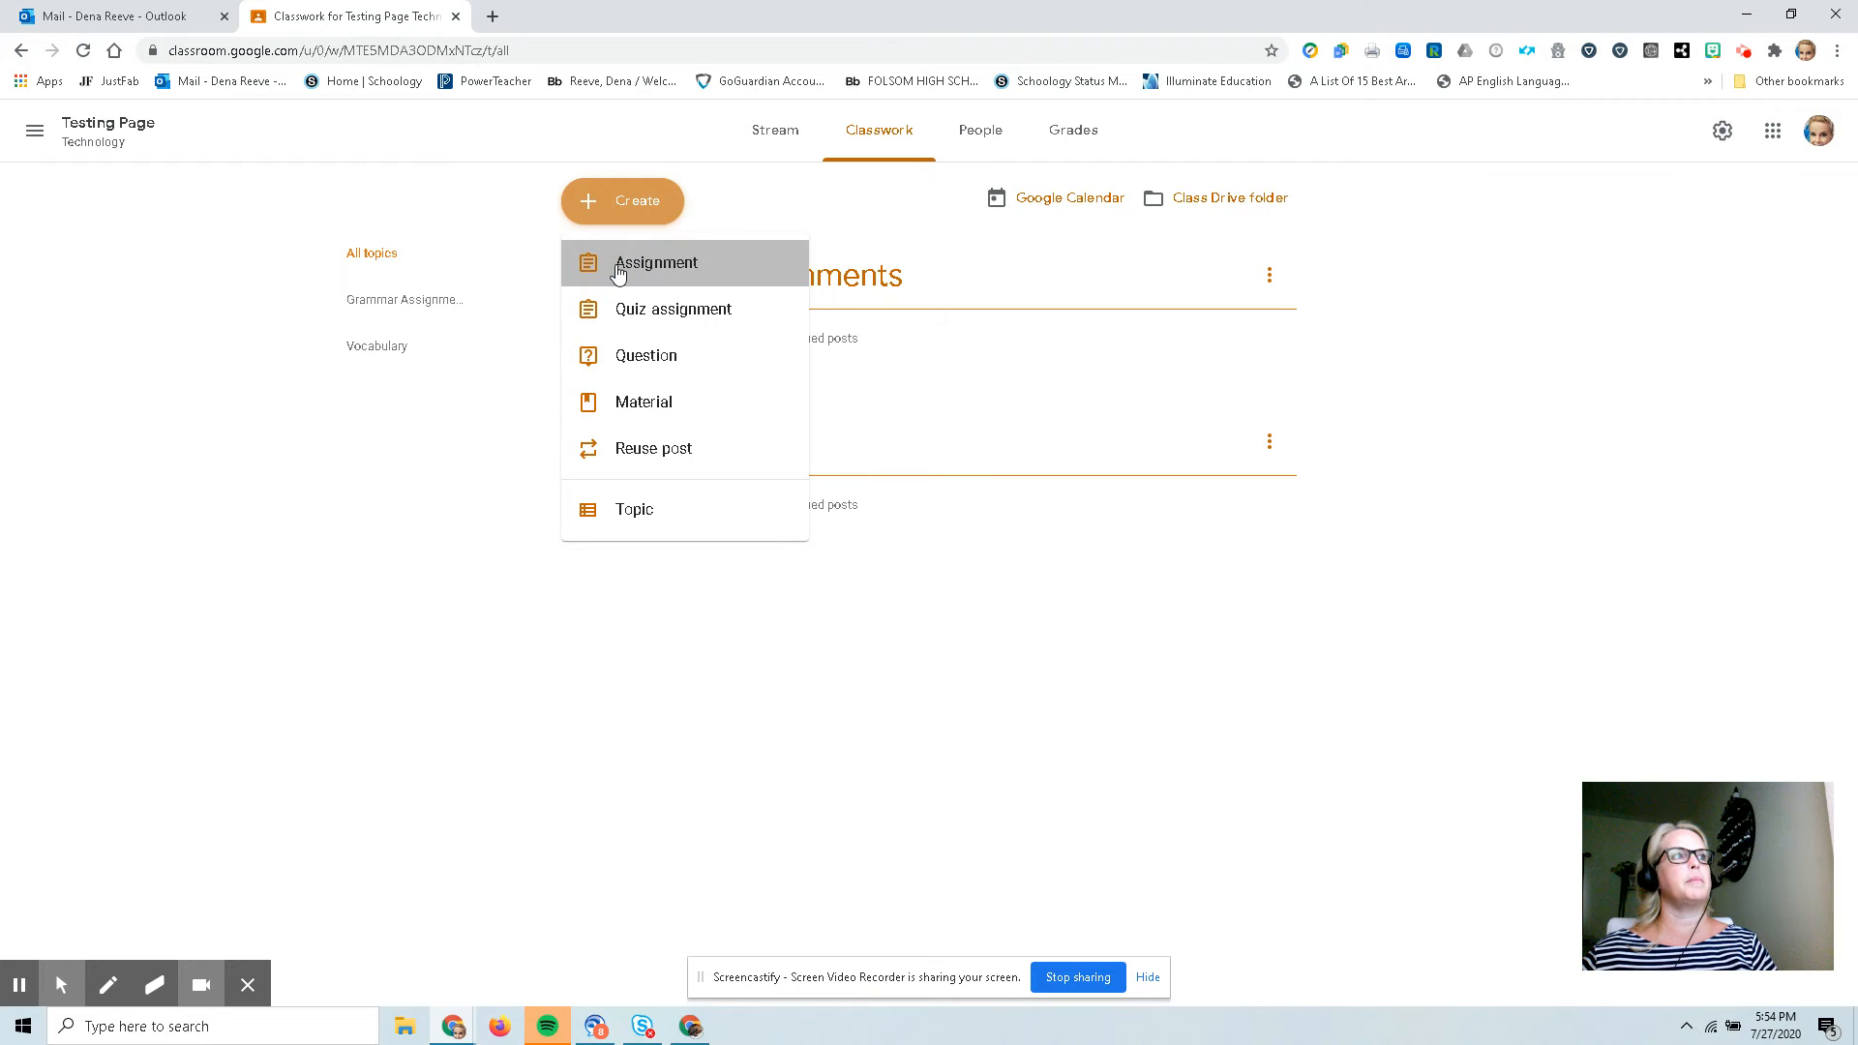
left_click(113, 219)
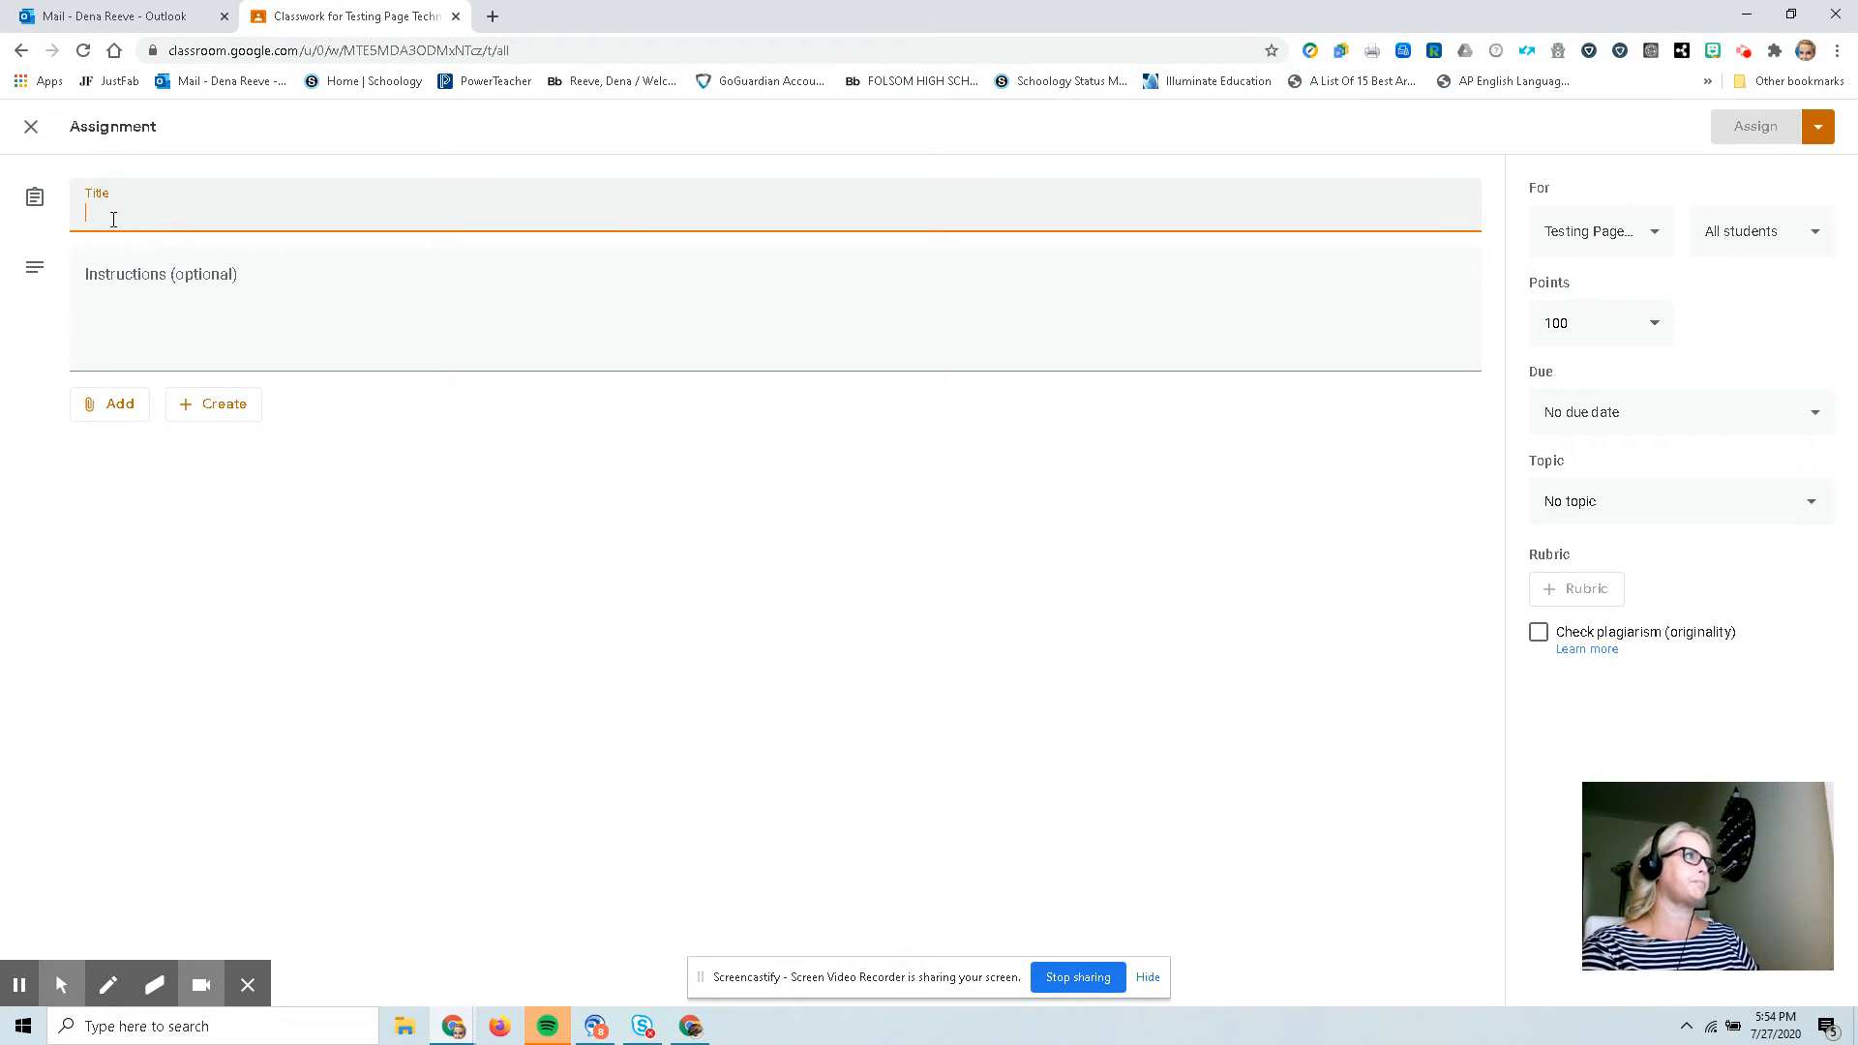
type("Vocabulary Lesson 46")
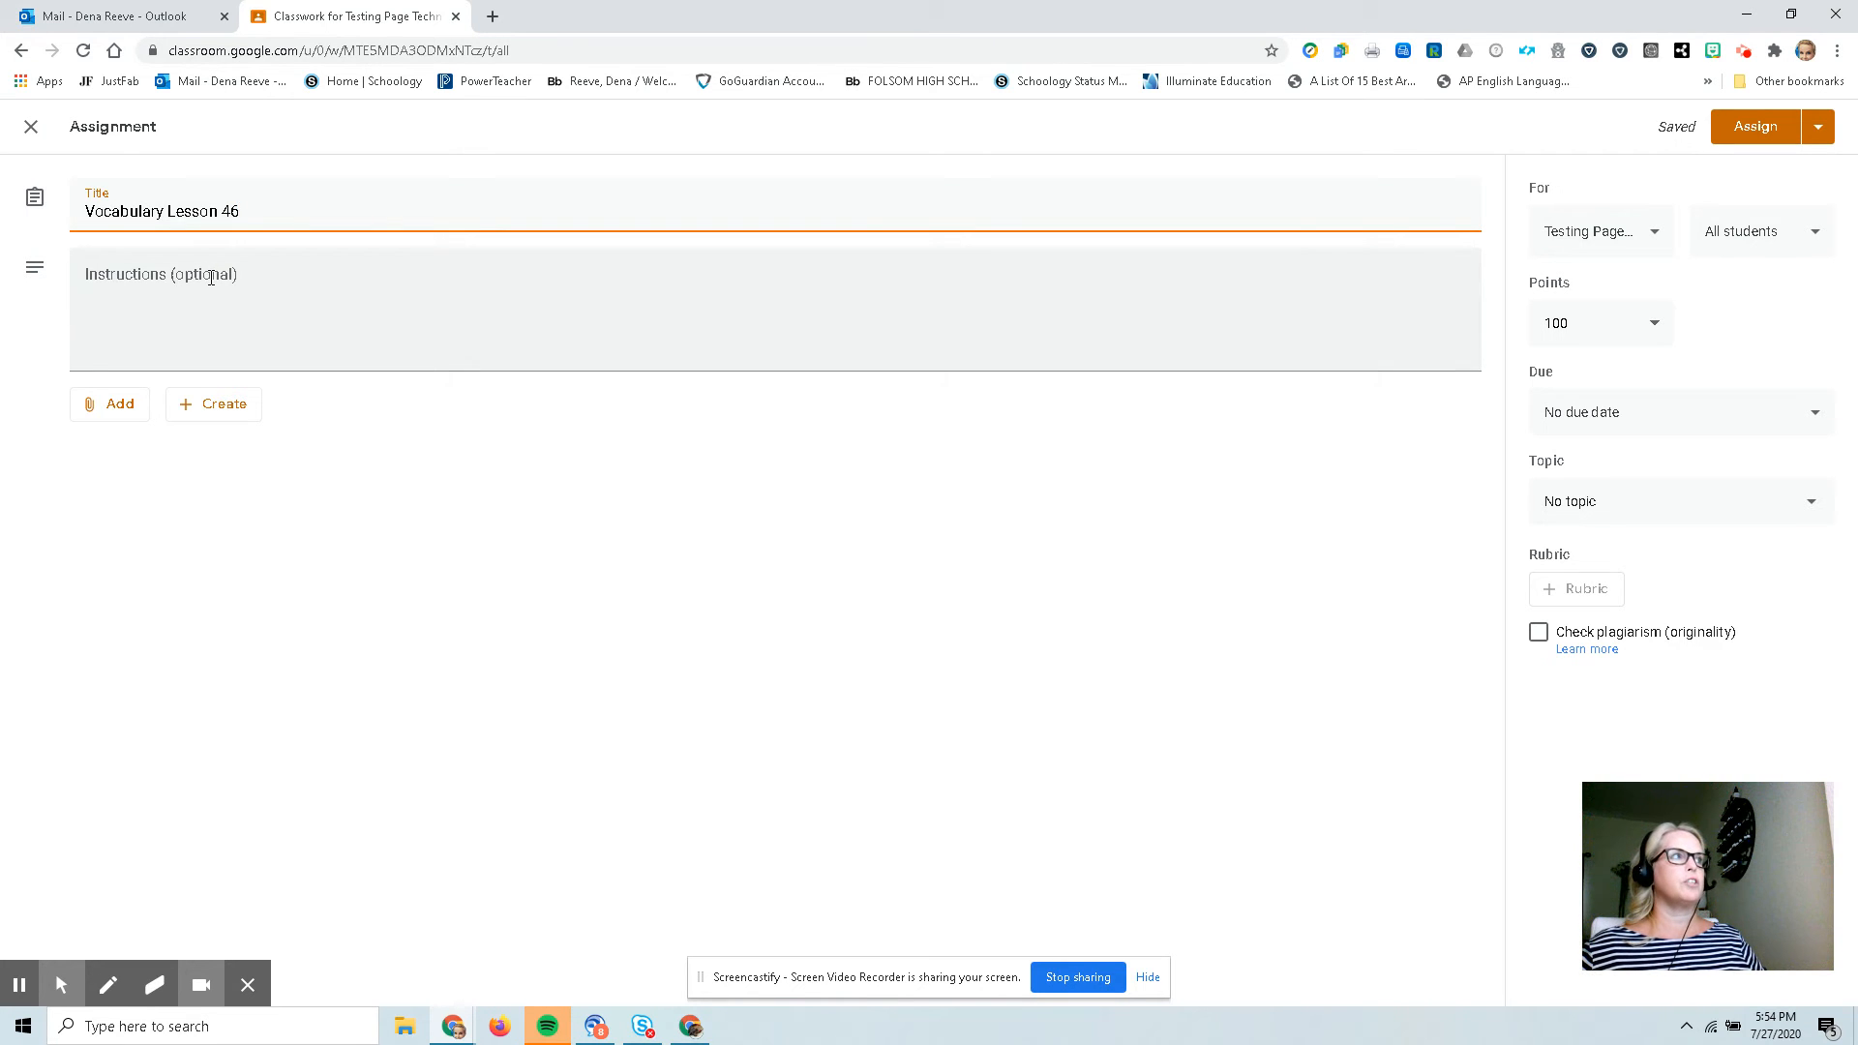
Open Google Drive in a new browser tab.
left_click(110, 417)
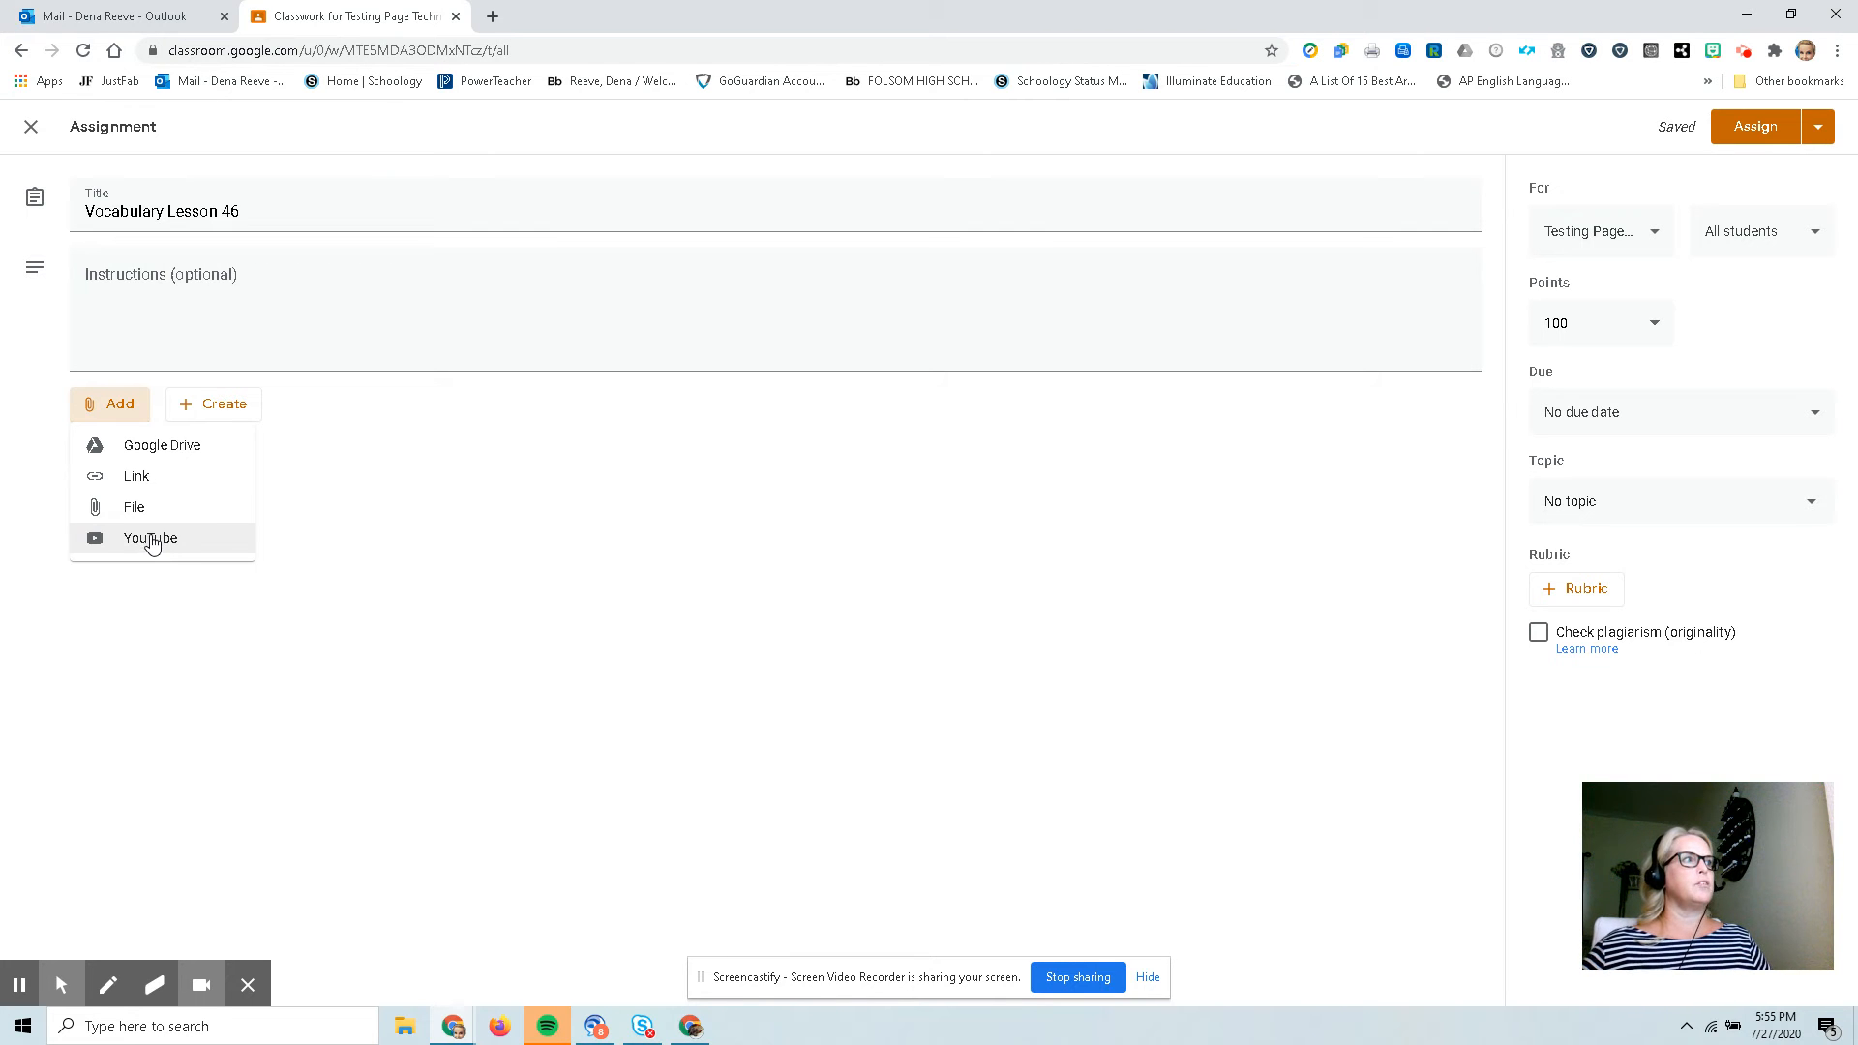
left_click(493, 17)
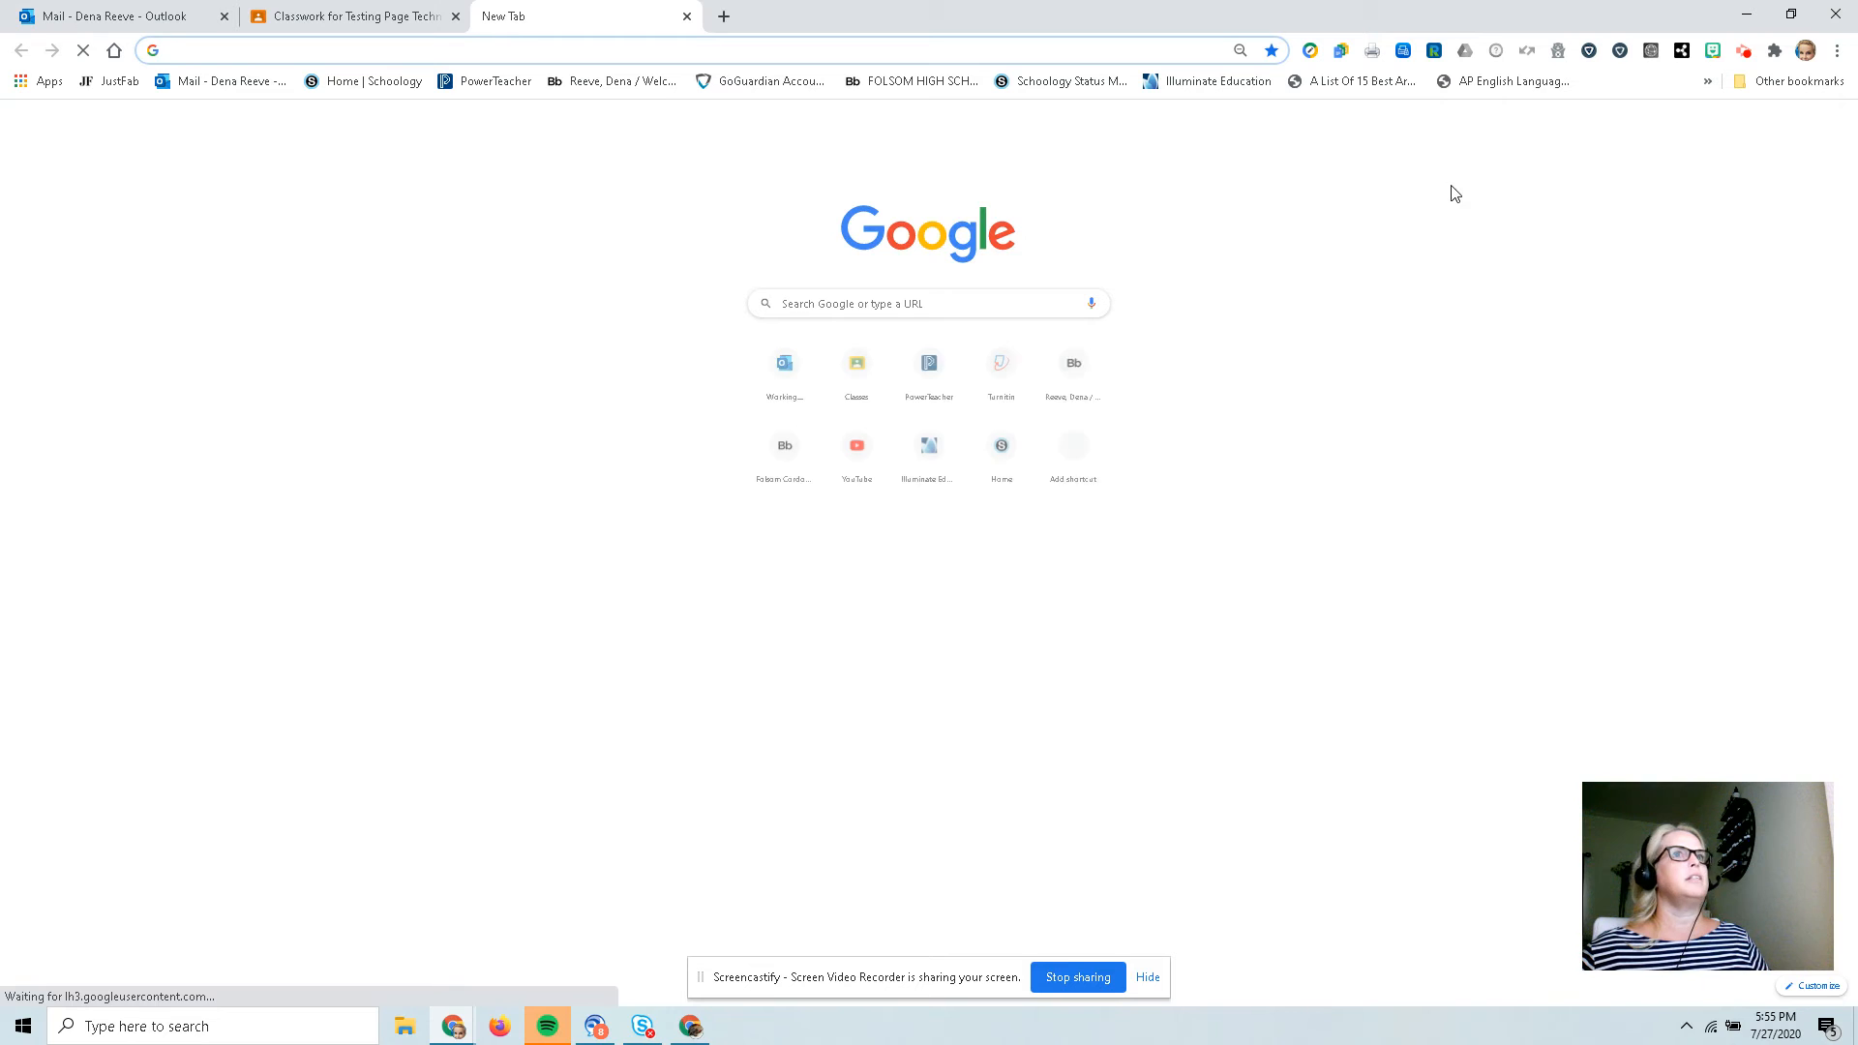
left_click(1807, 124)
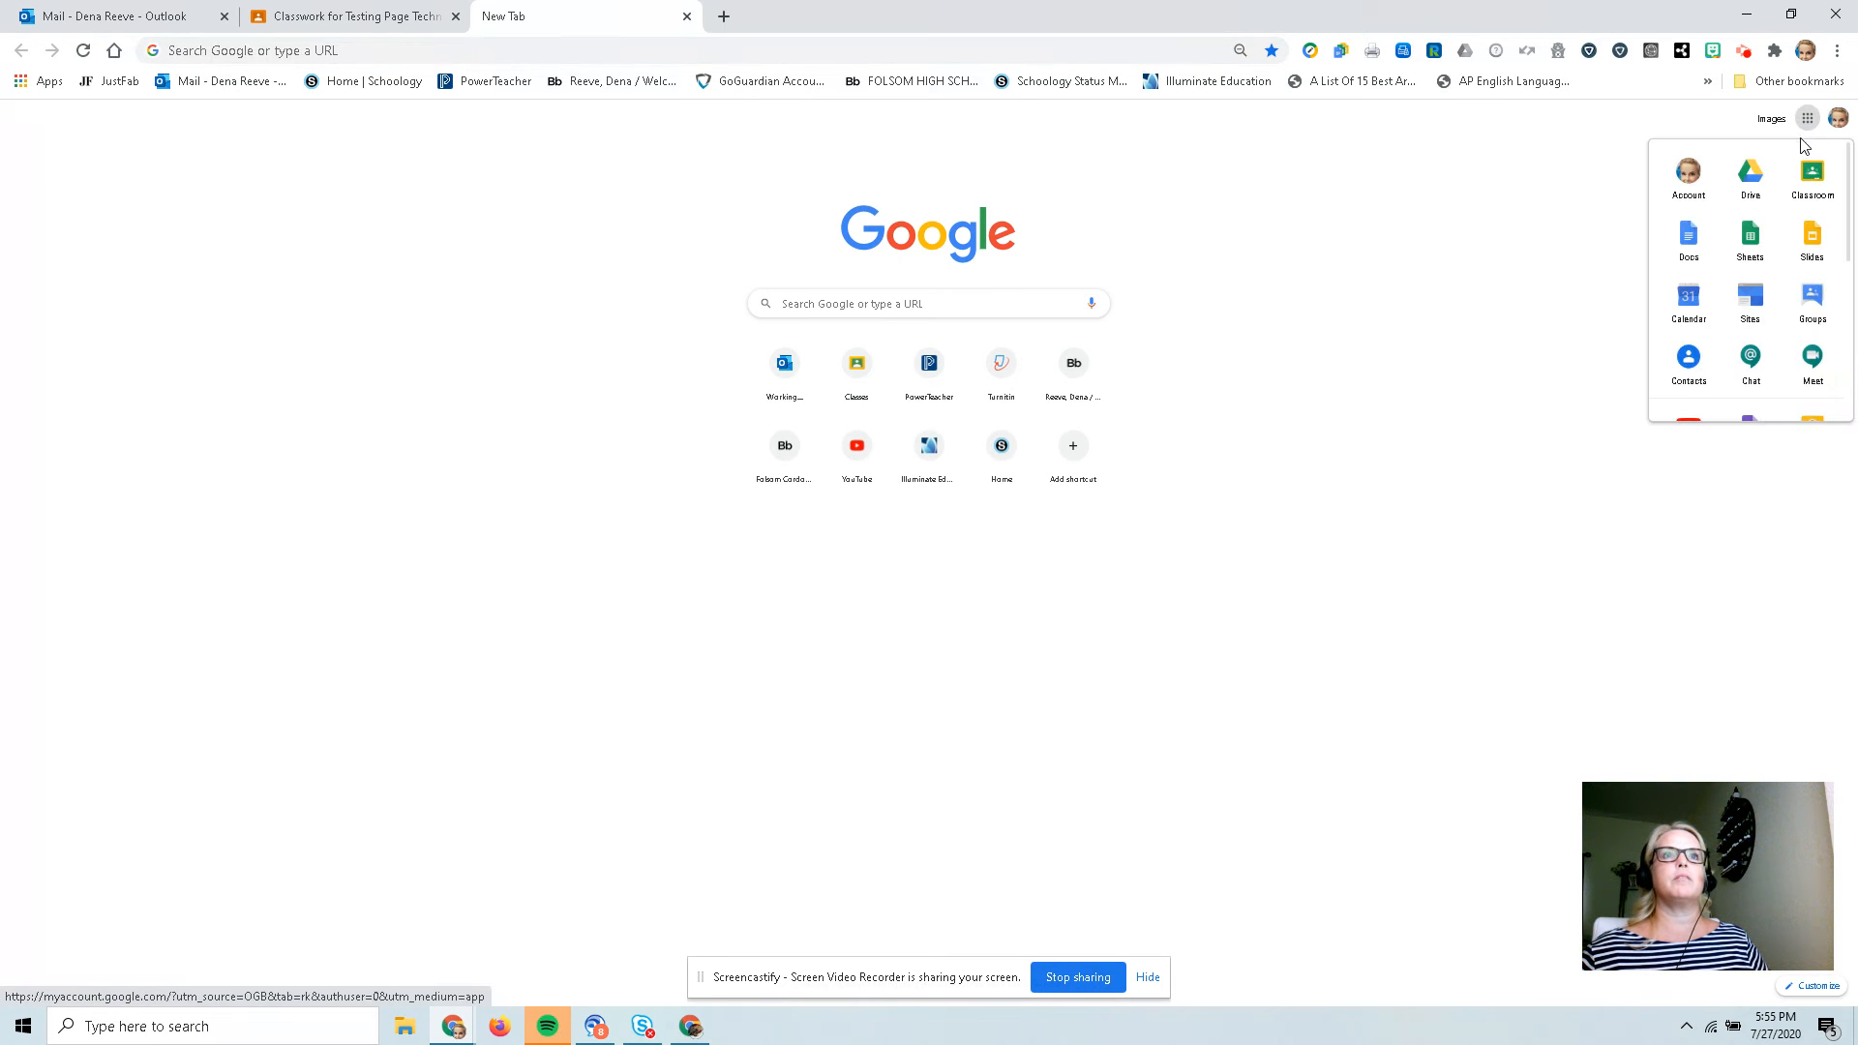
left_click(1749, 183)
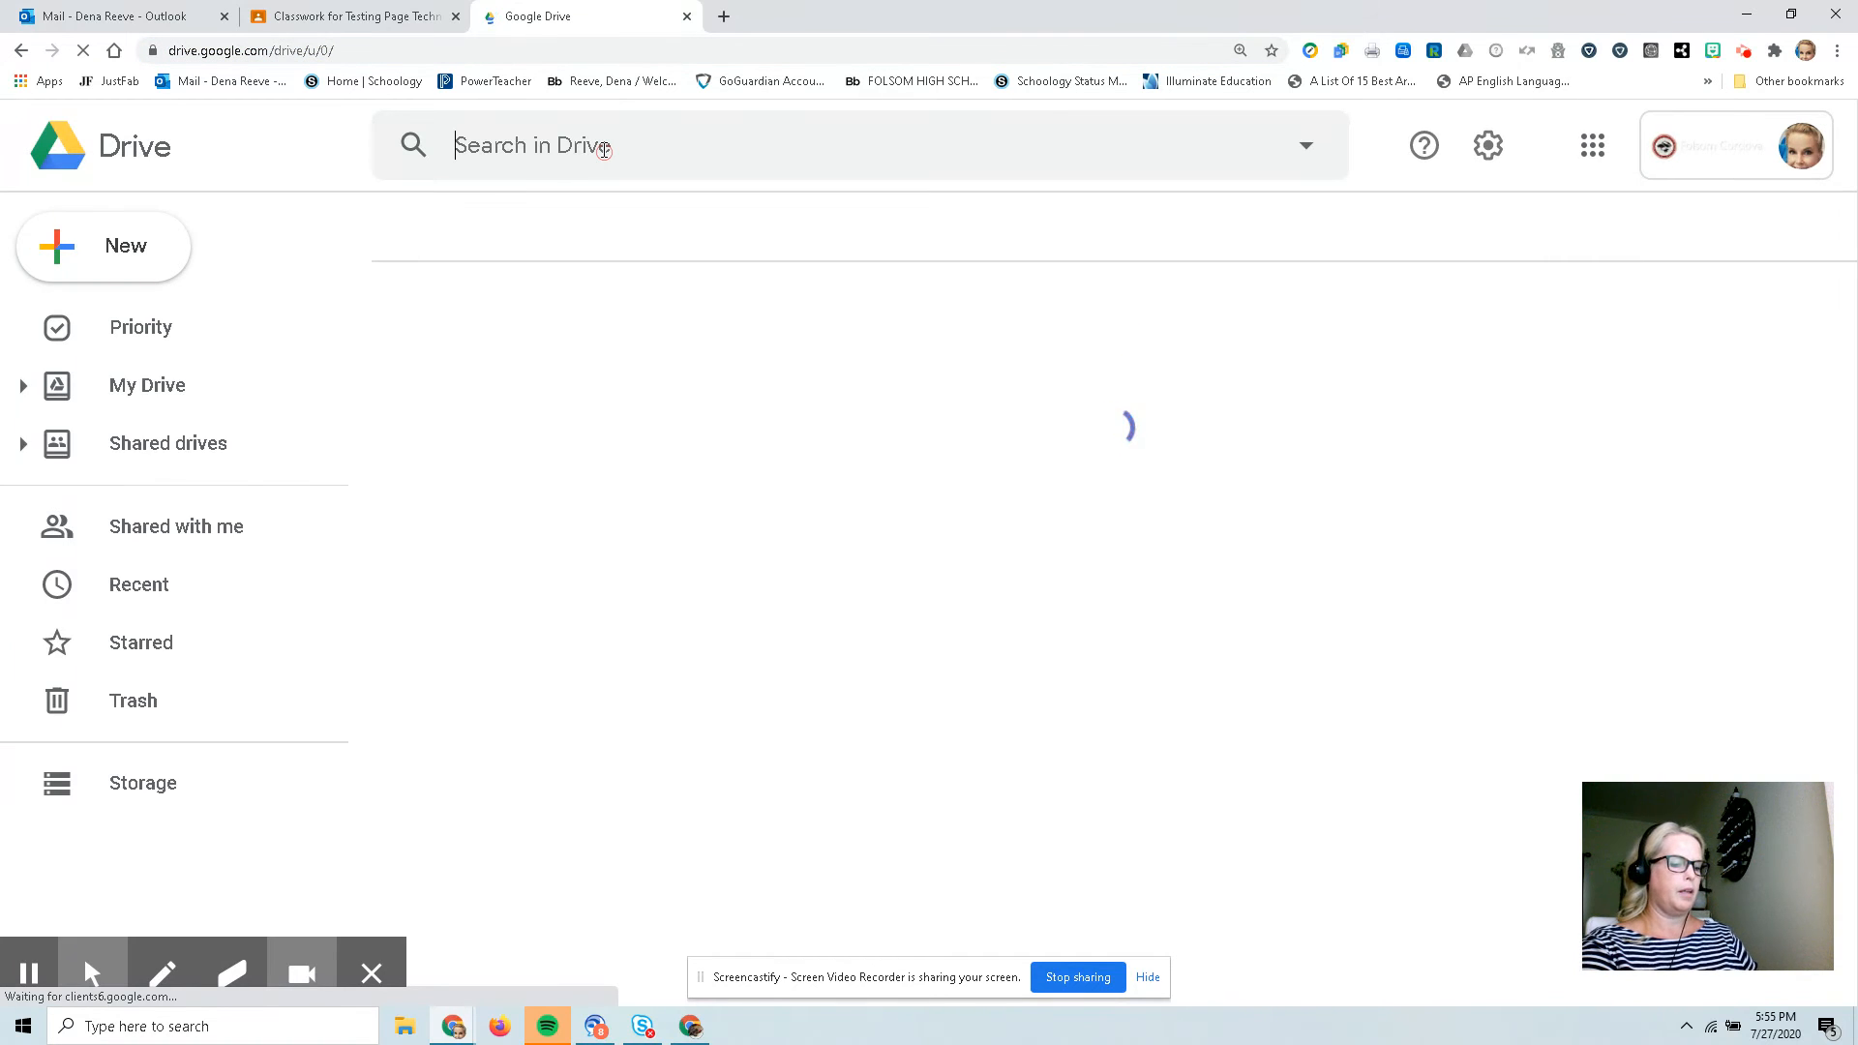
Search Drive for vocab 46.
left_click(603, 150)
type("vocab ")
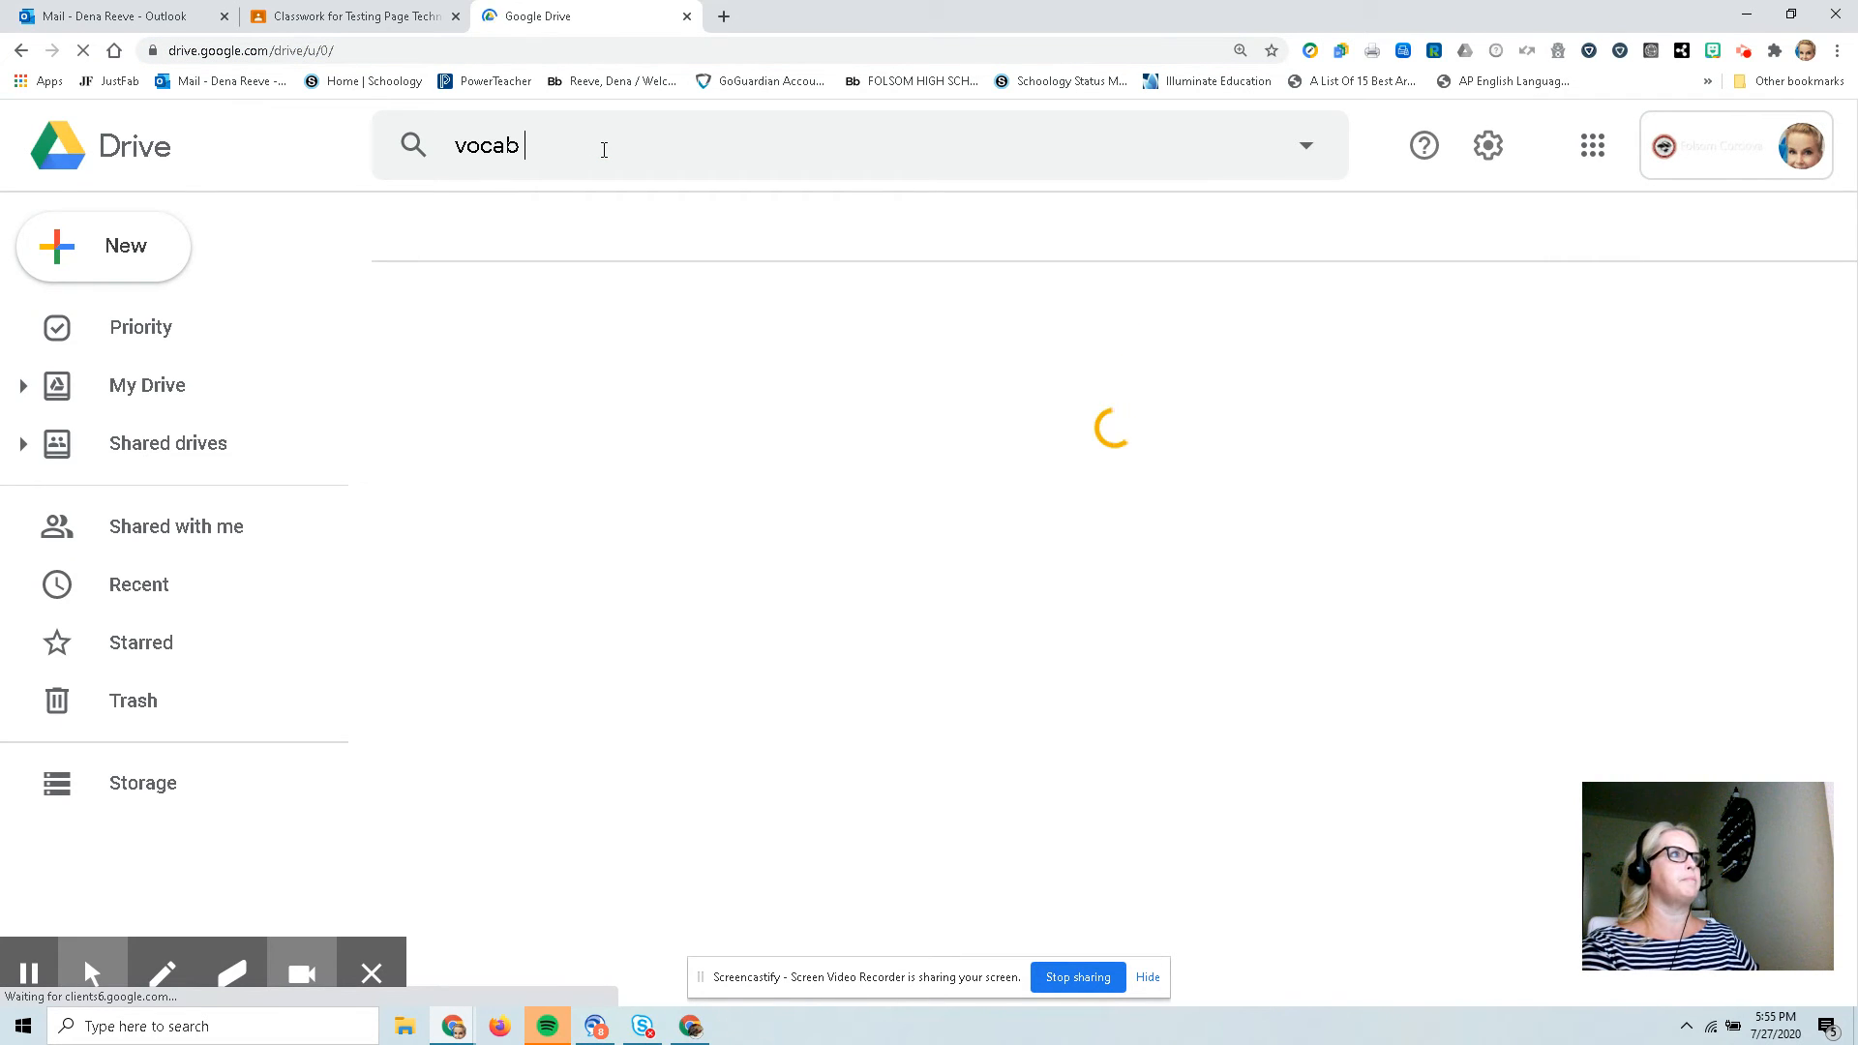
type("46")
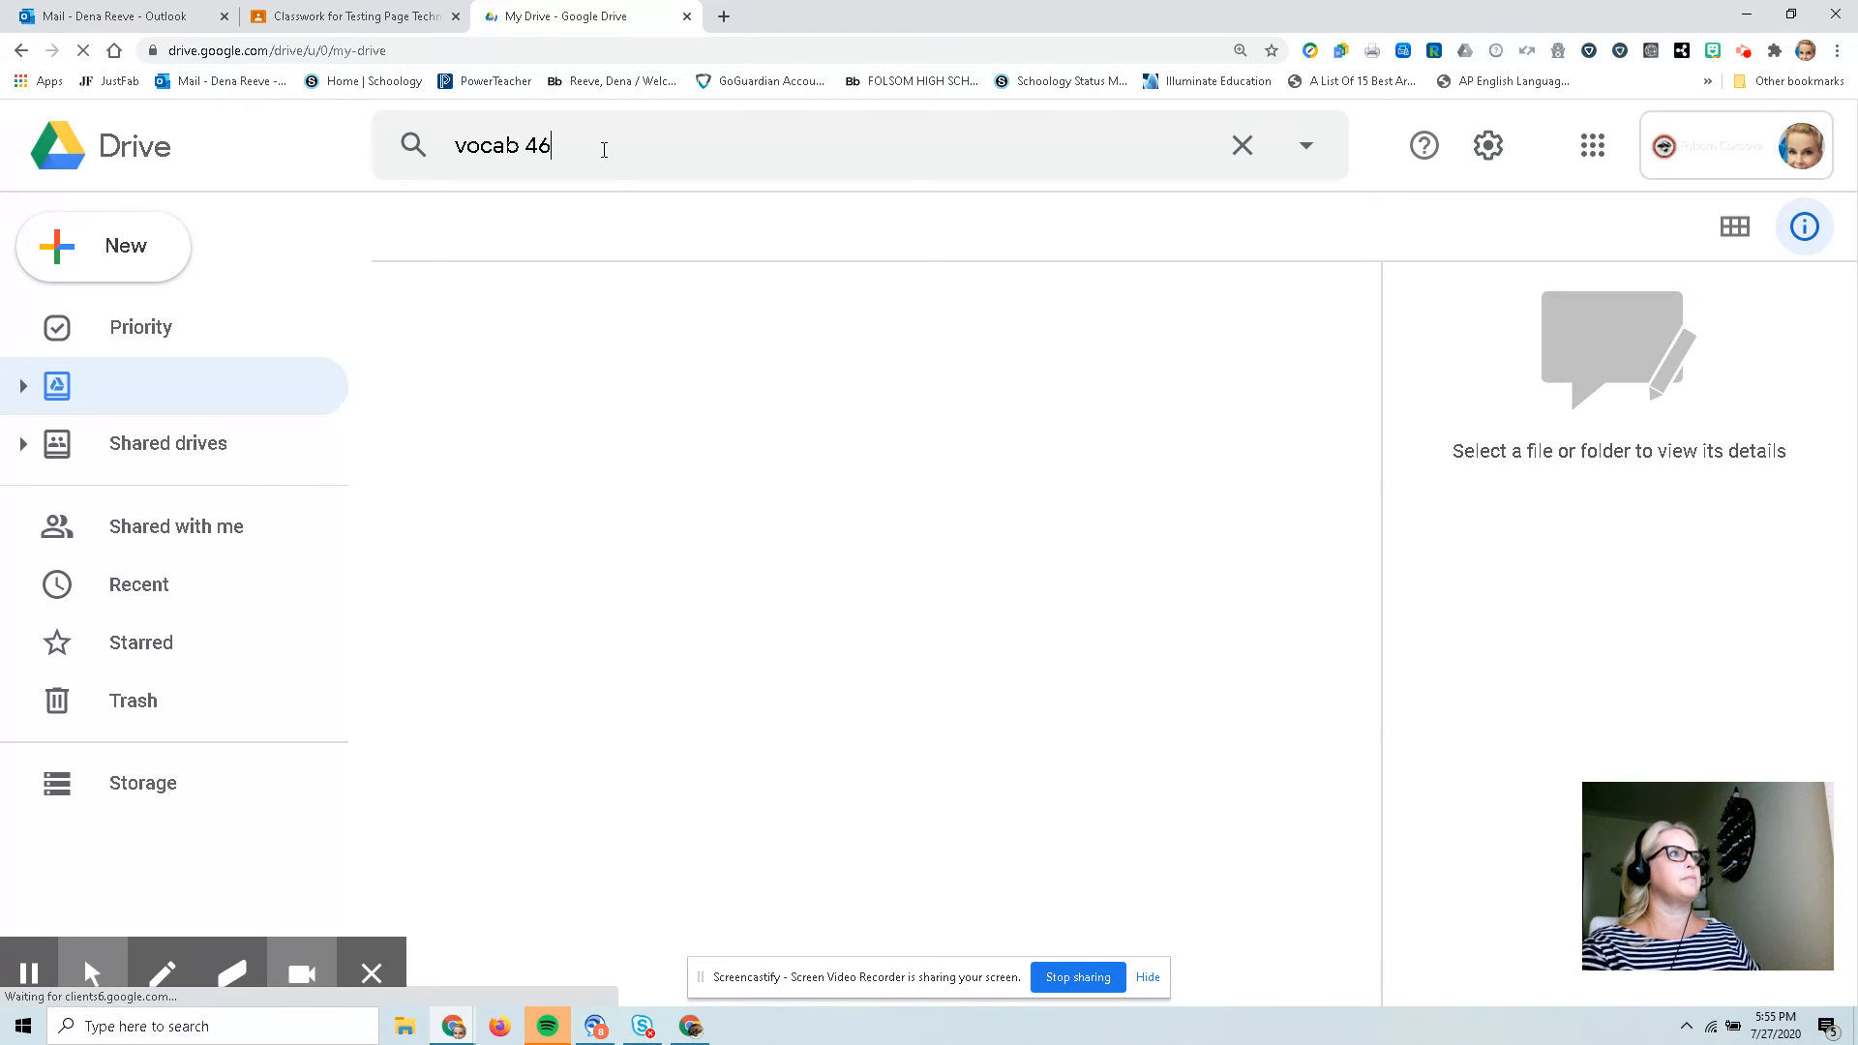
key("Return")
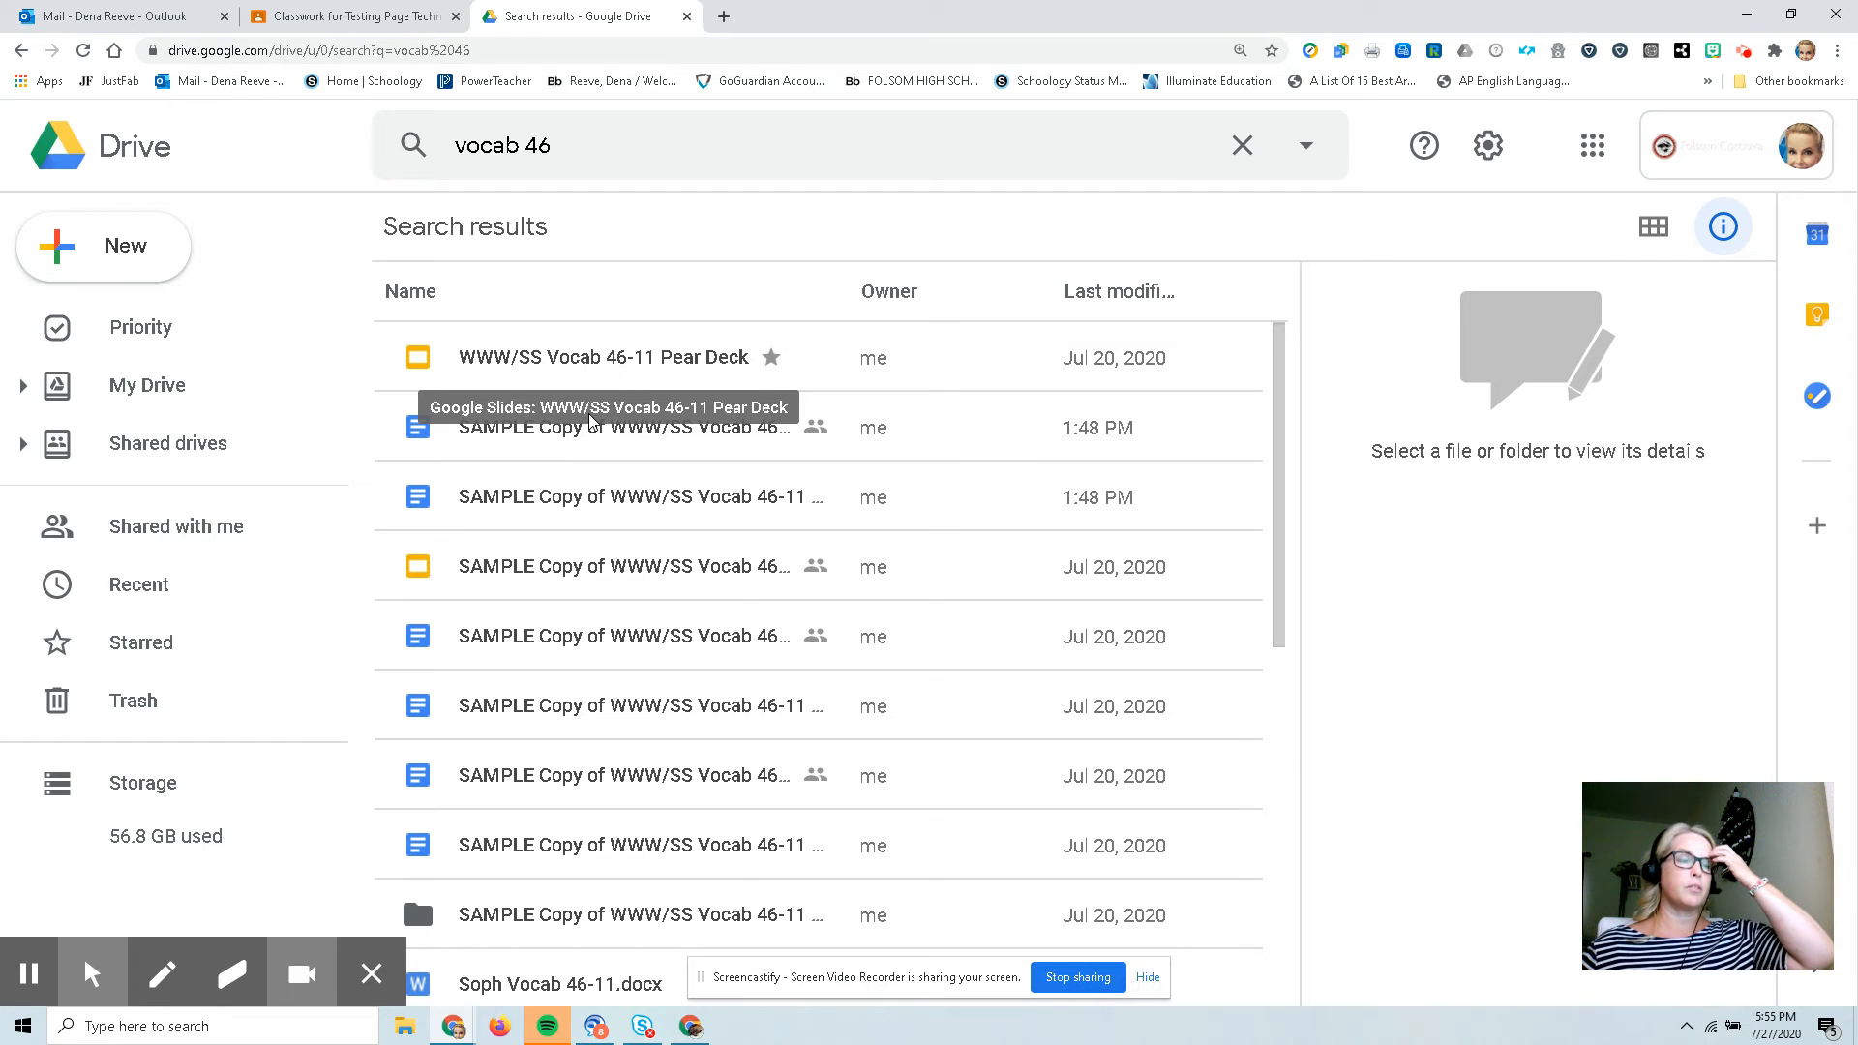
Open the SAMPLE Copy of WWW/SS Vocab 46-11 Pear Deck document from the search results, scroll through it, and close it.
double_click(517, 432)
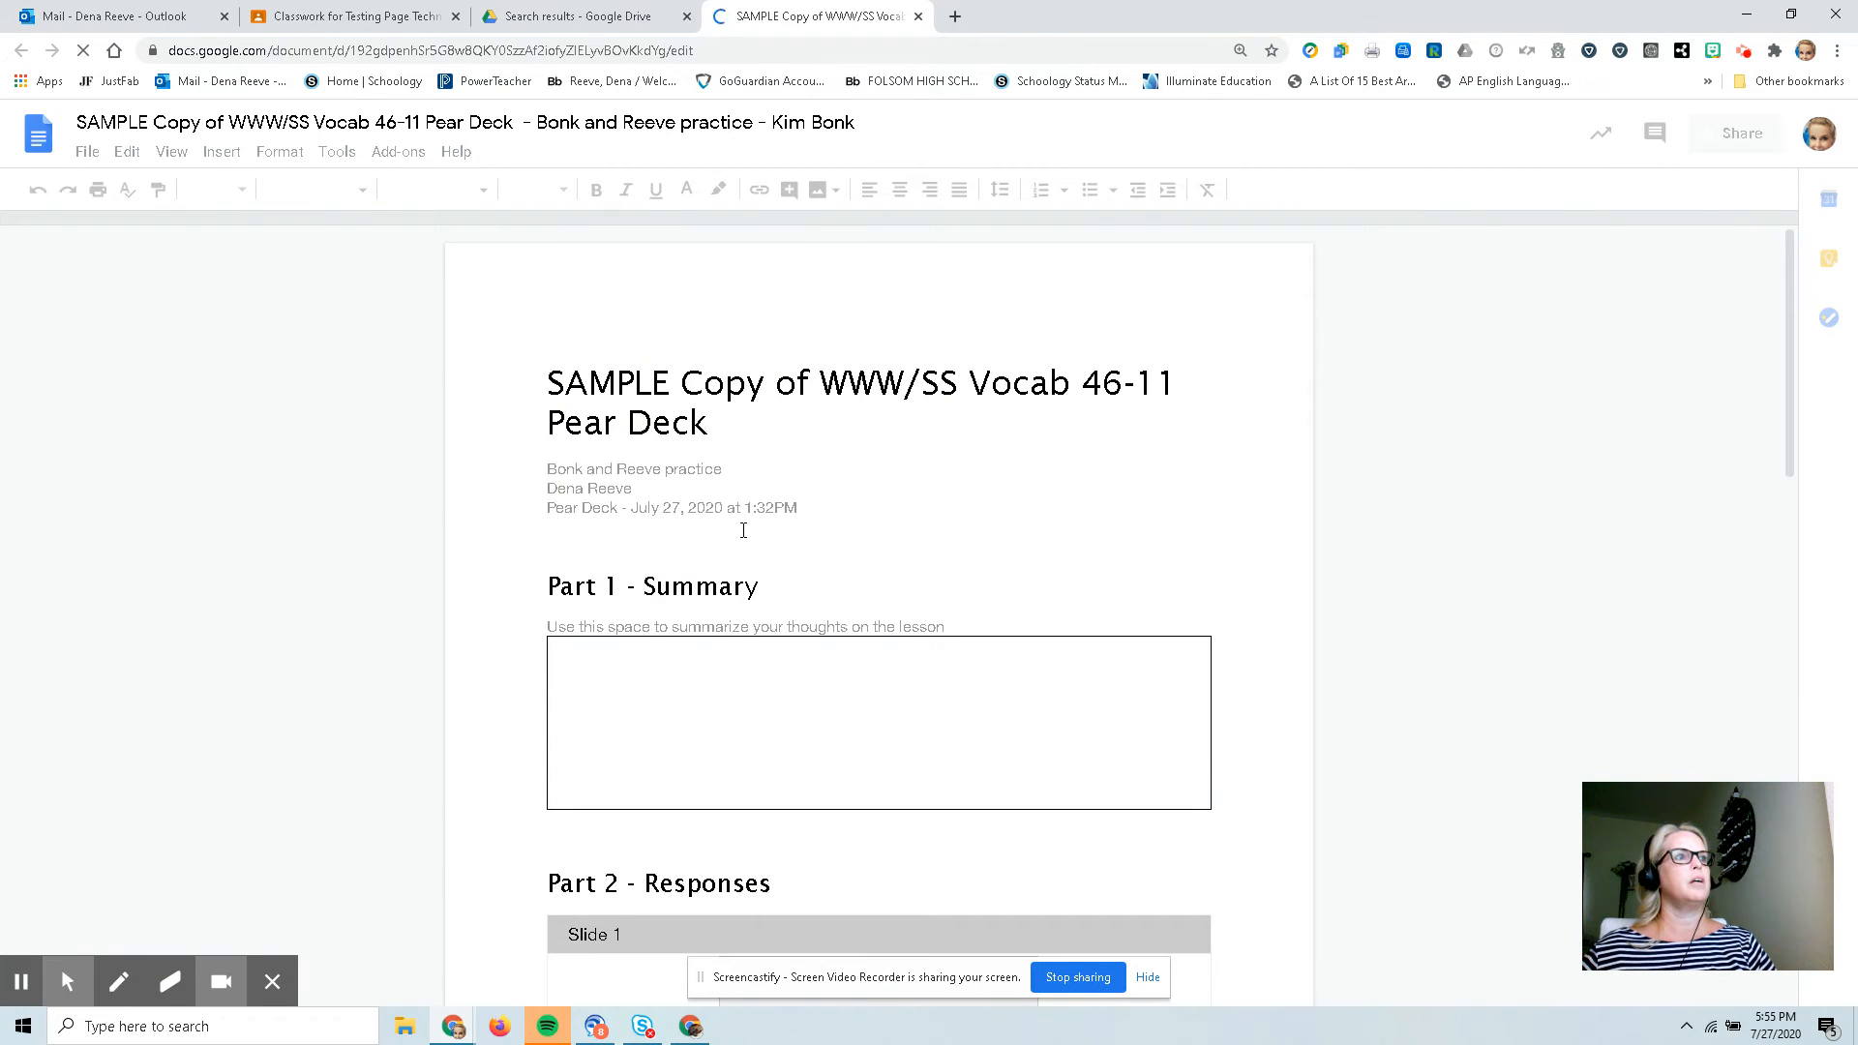
scroll(740, 531, "down", 3)
scroll(744, 530, "down", 3)
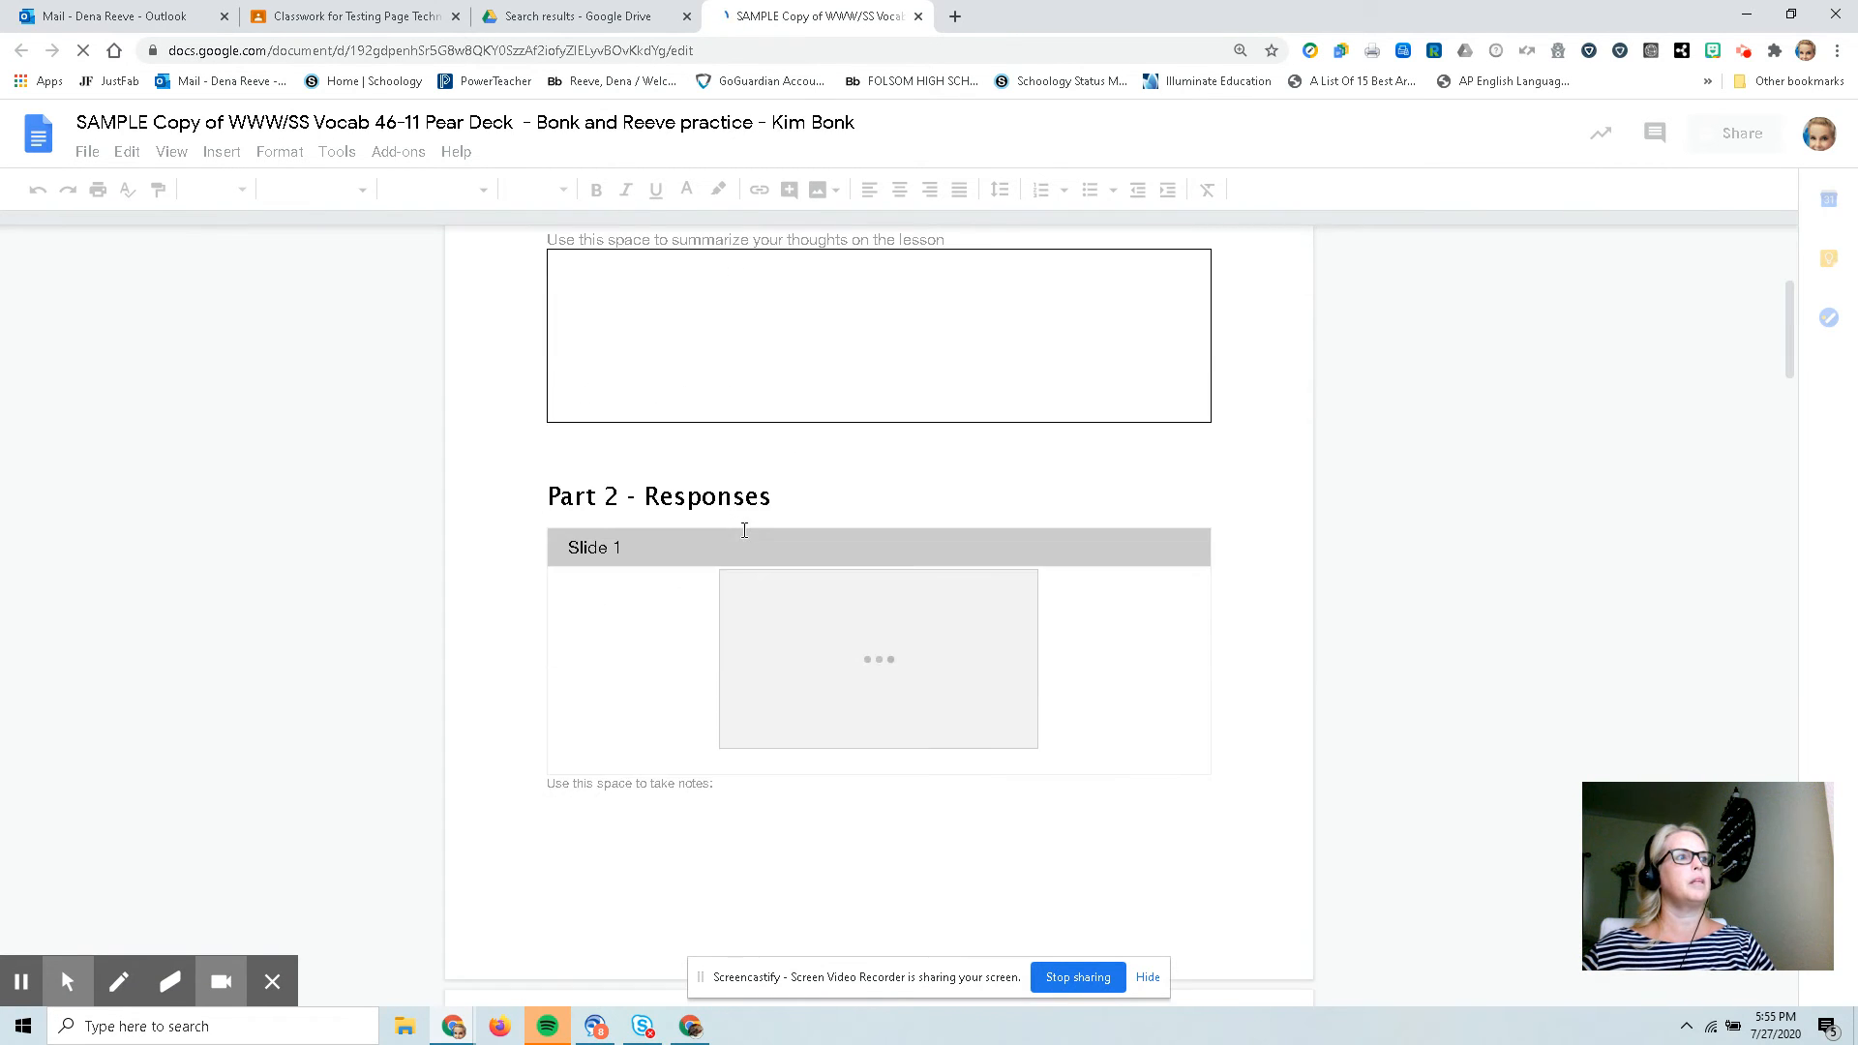
scroll(742, 527, "up", 2)
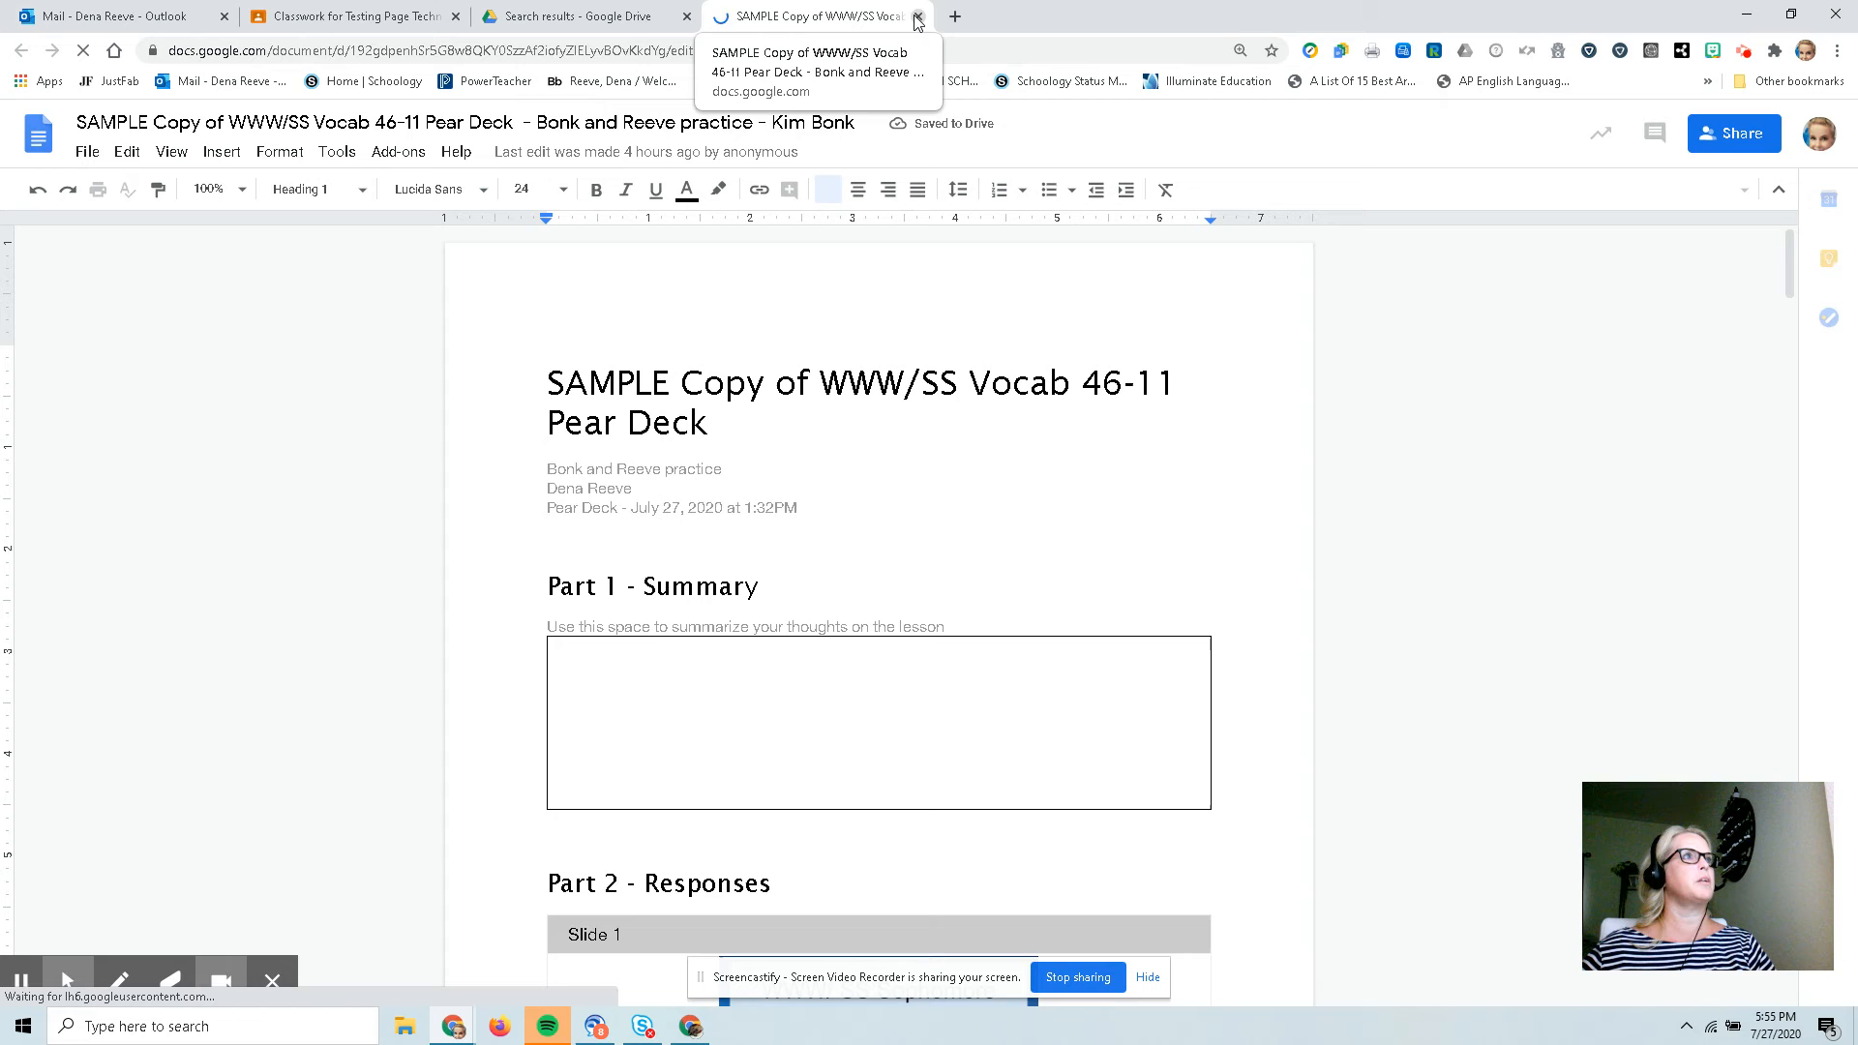
key("ctrl+w")
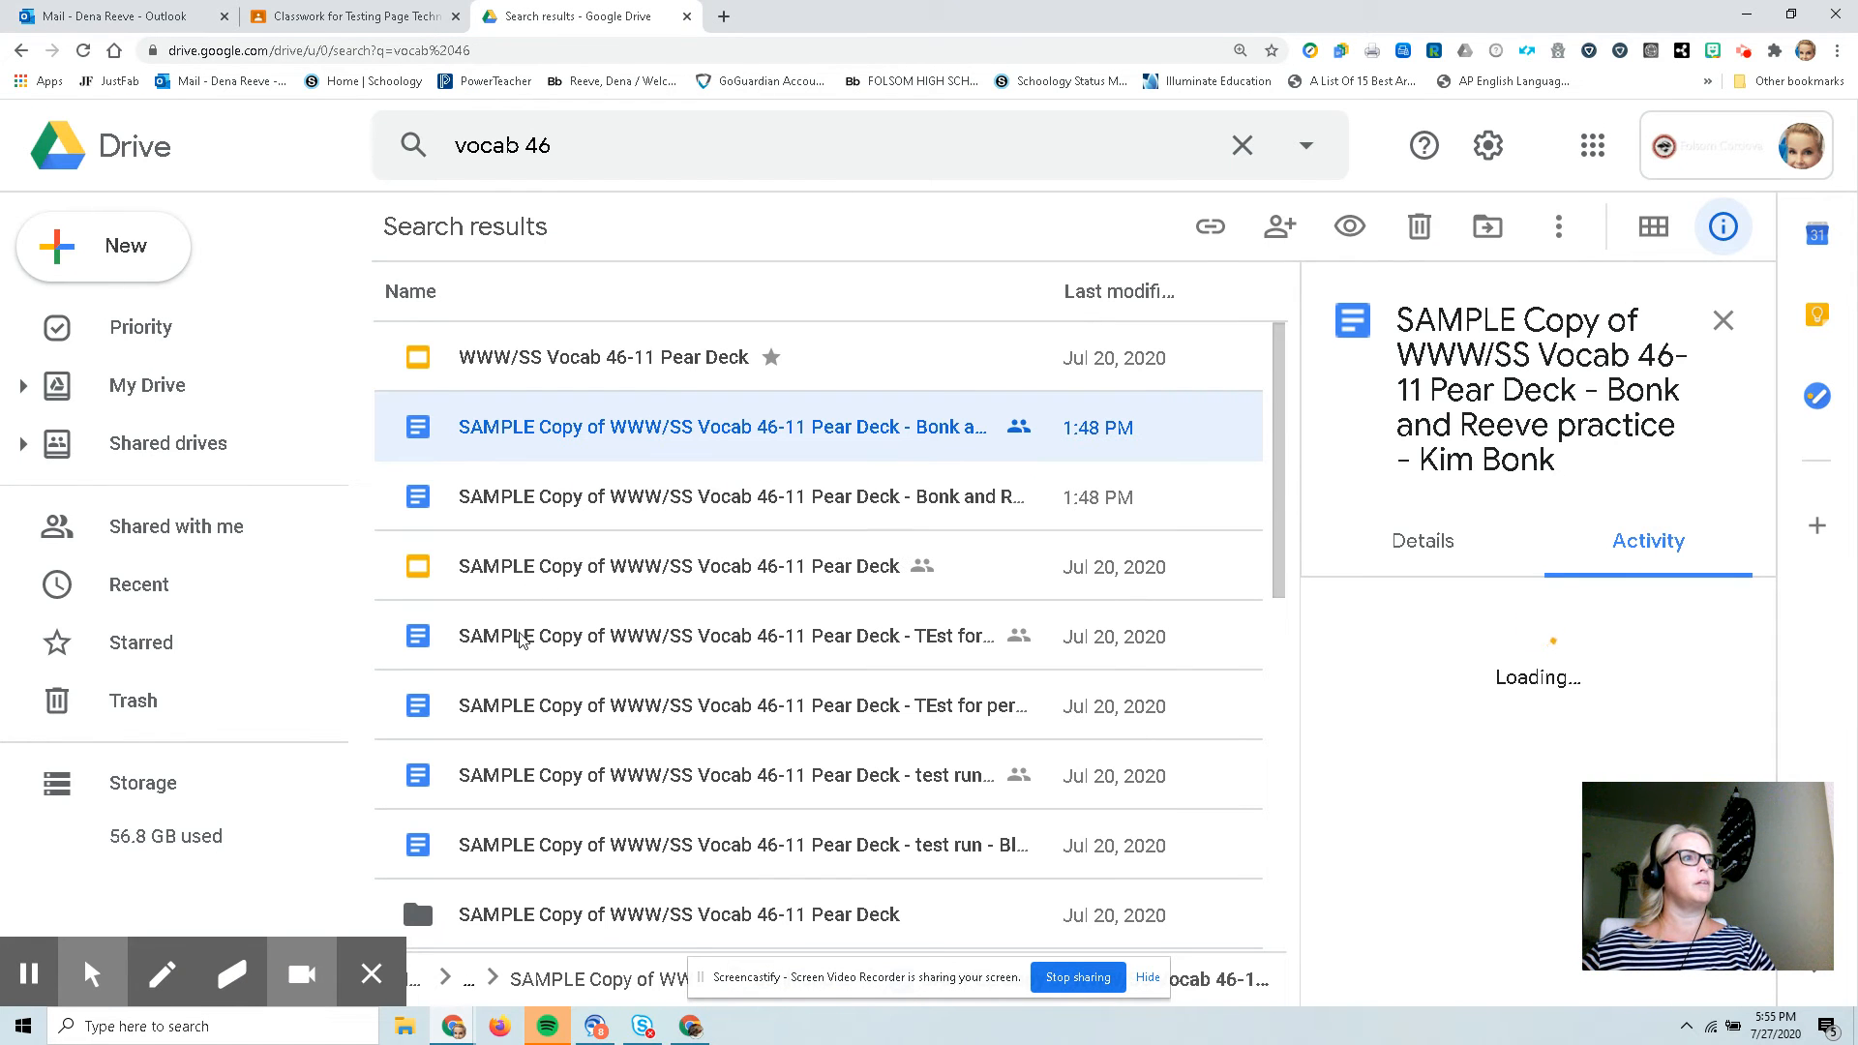
Open Soph Vocab 46-11.docx from the search results and save it as a Google Docs file.
scroll(704, 891, "down", 3)
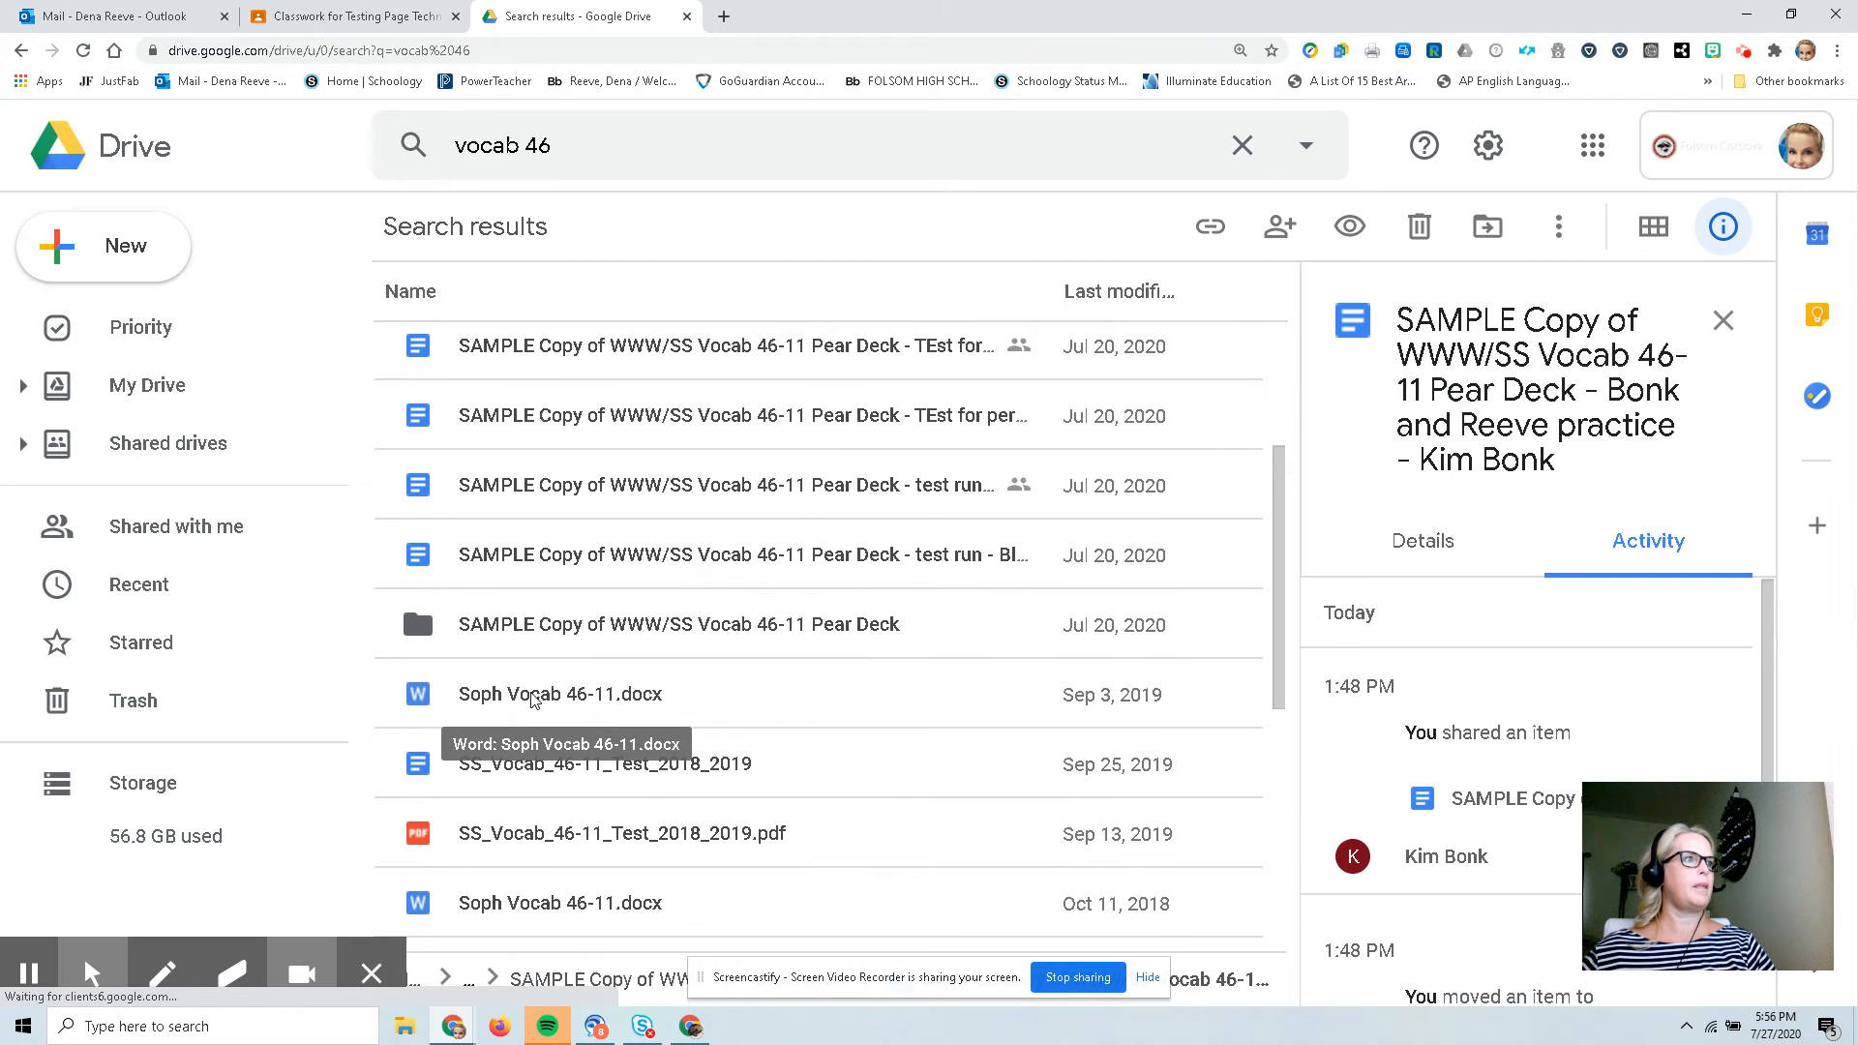
double_click(531, 698)
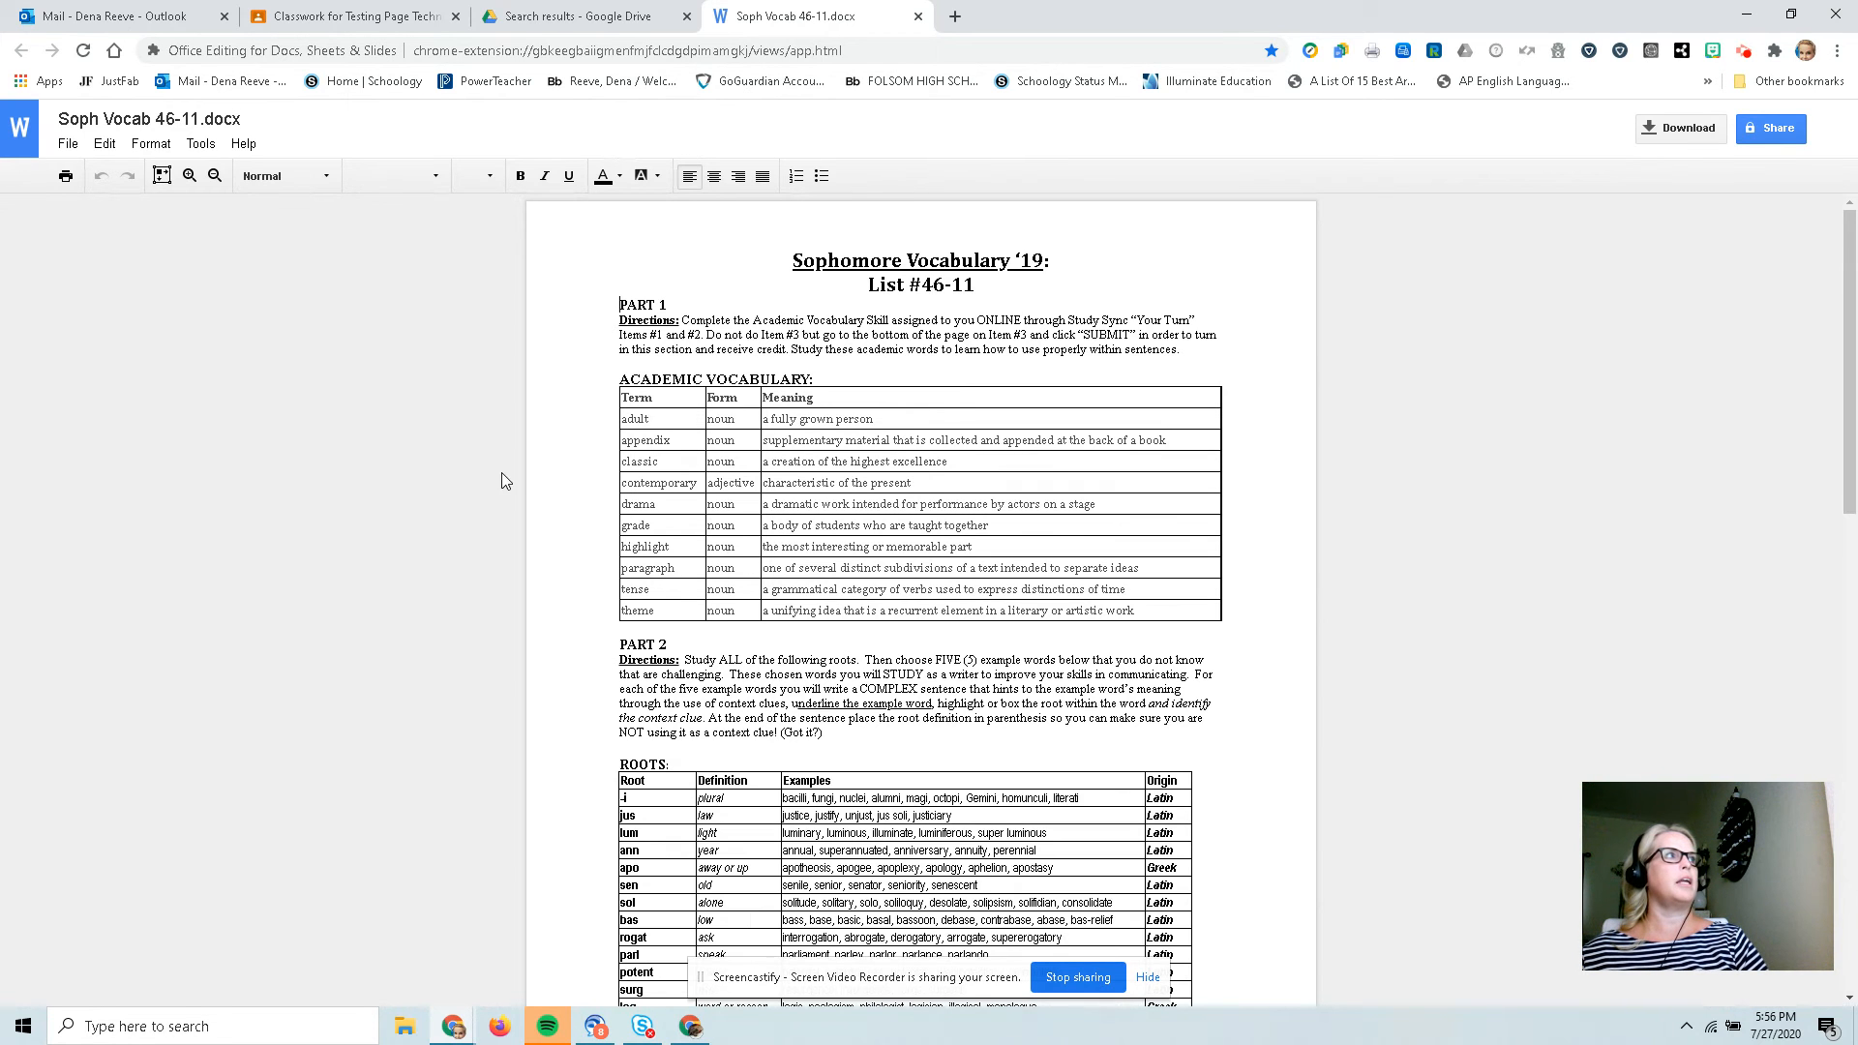
left_click(66, 146)
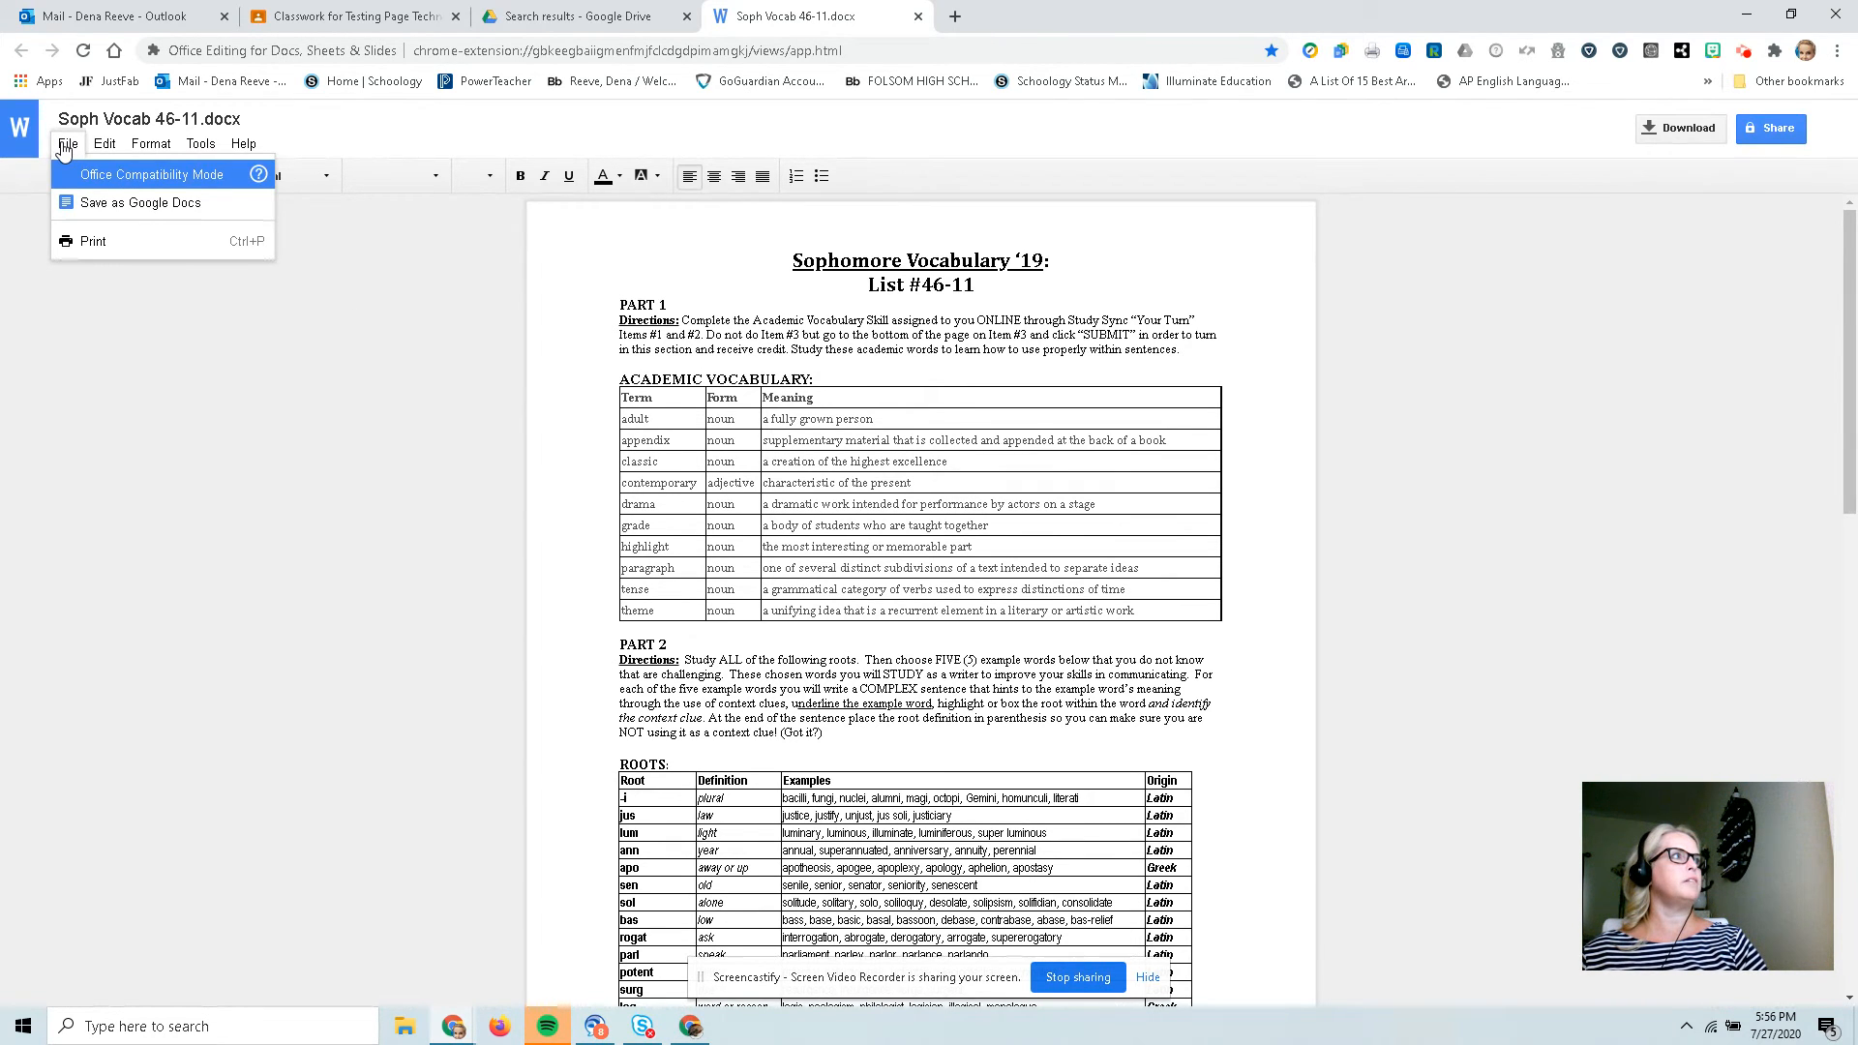
left_click(77, 202)
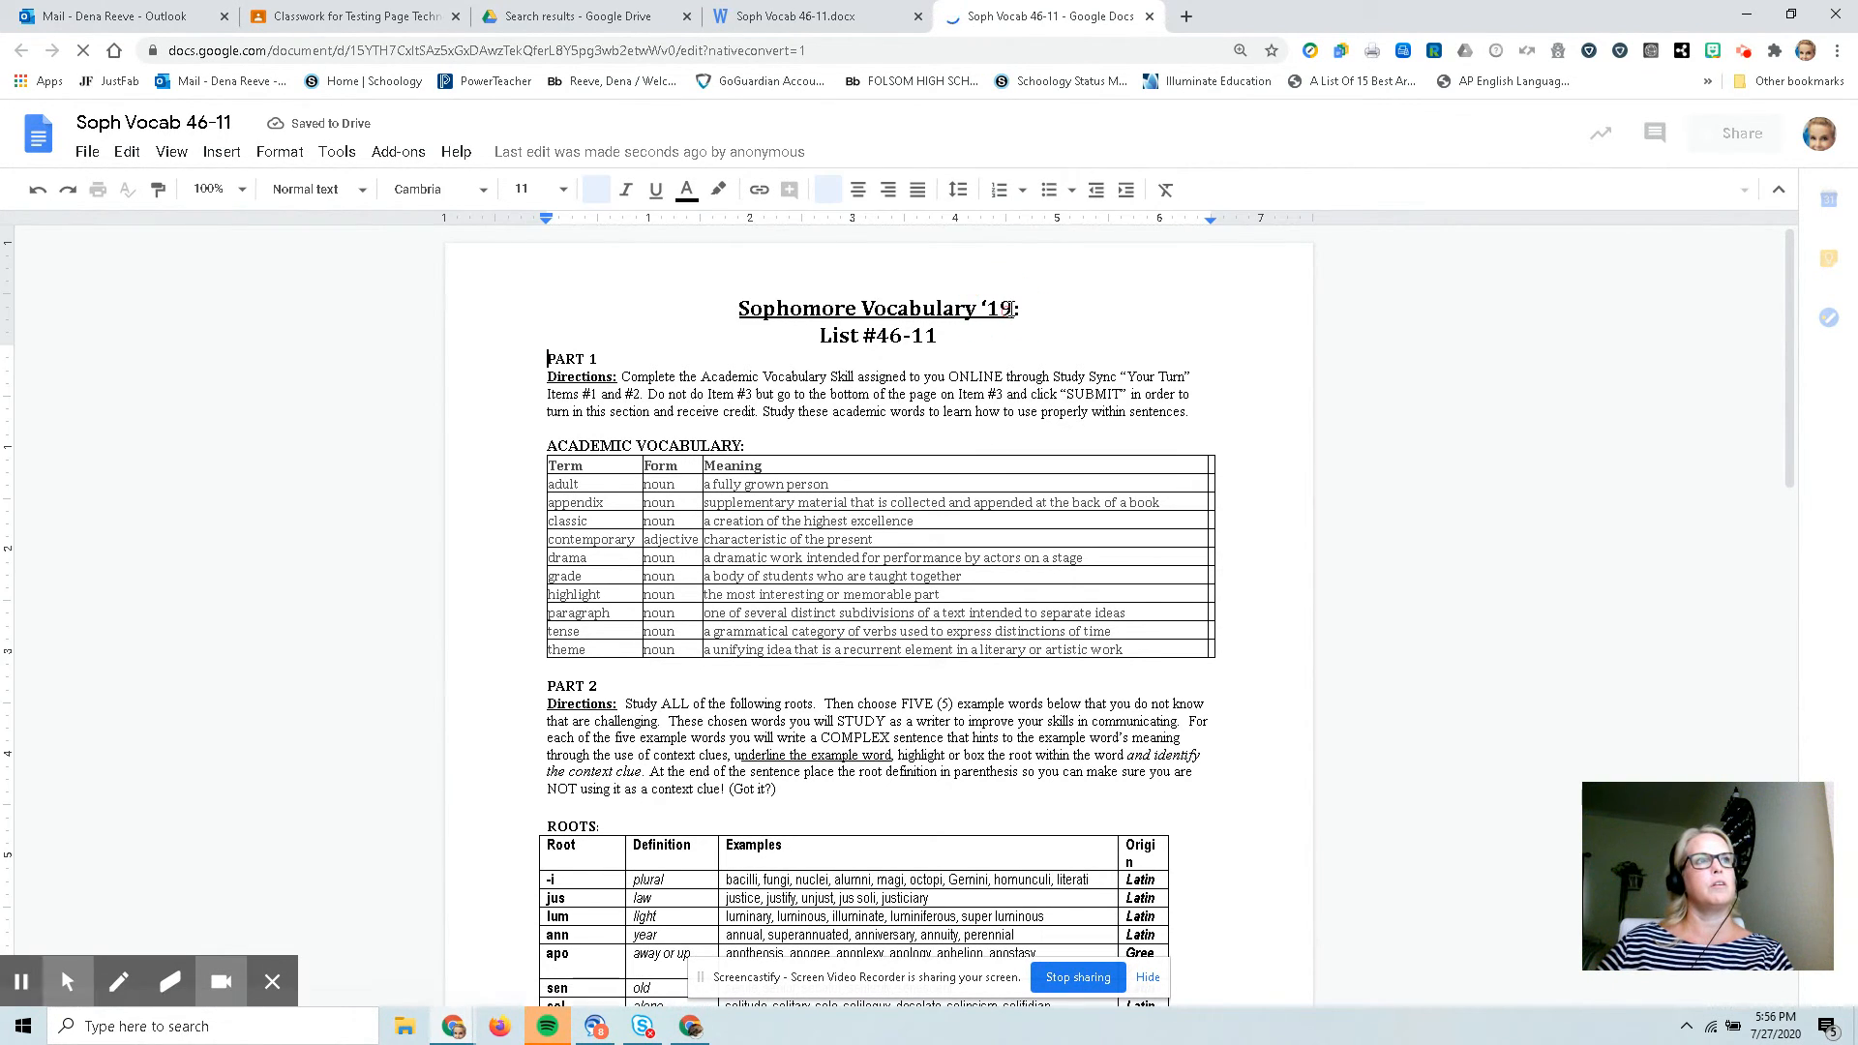
Change the year in the heading Sophomore Vocabulary '19 to 2020.
left_click(1007, 307)
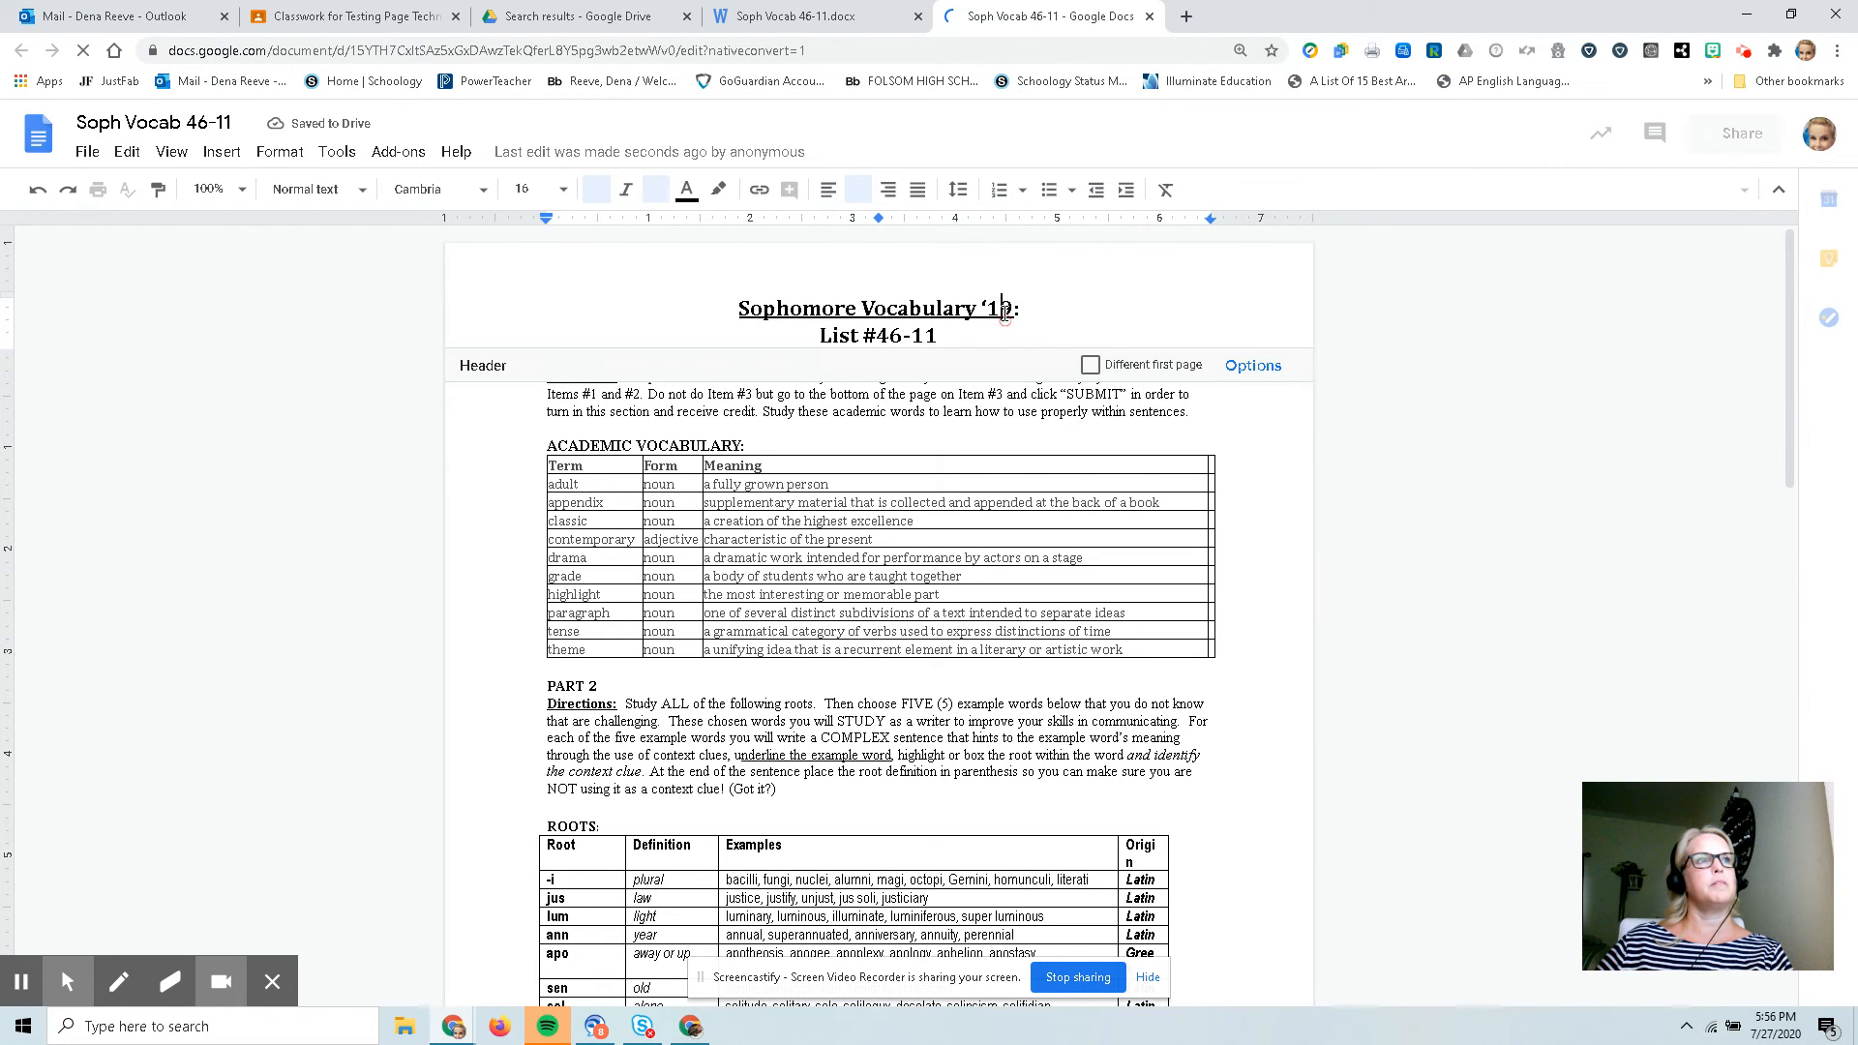
left_click(1013, 307)
left_click_drag(1013, 308, 985, 309)
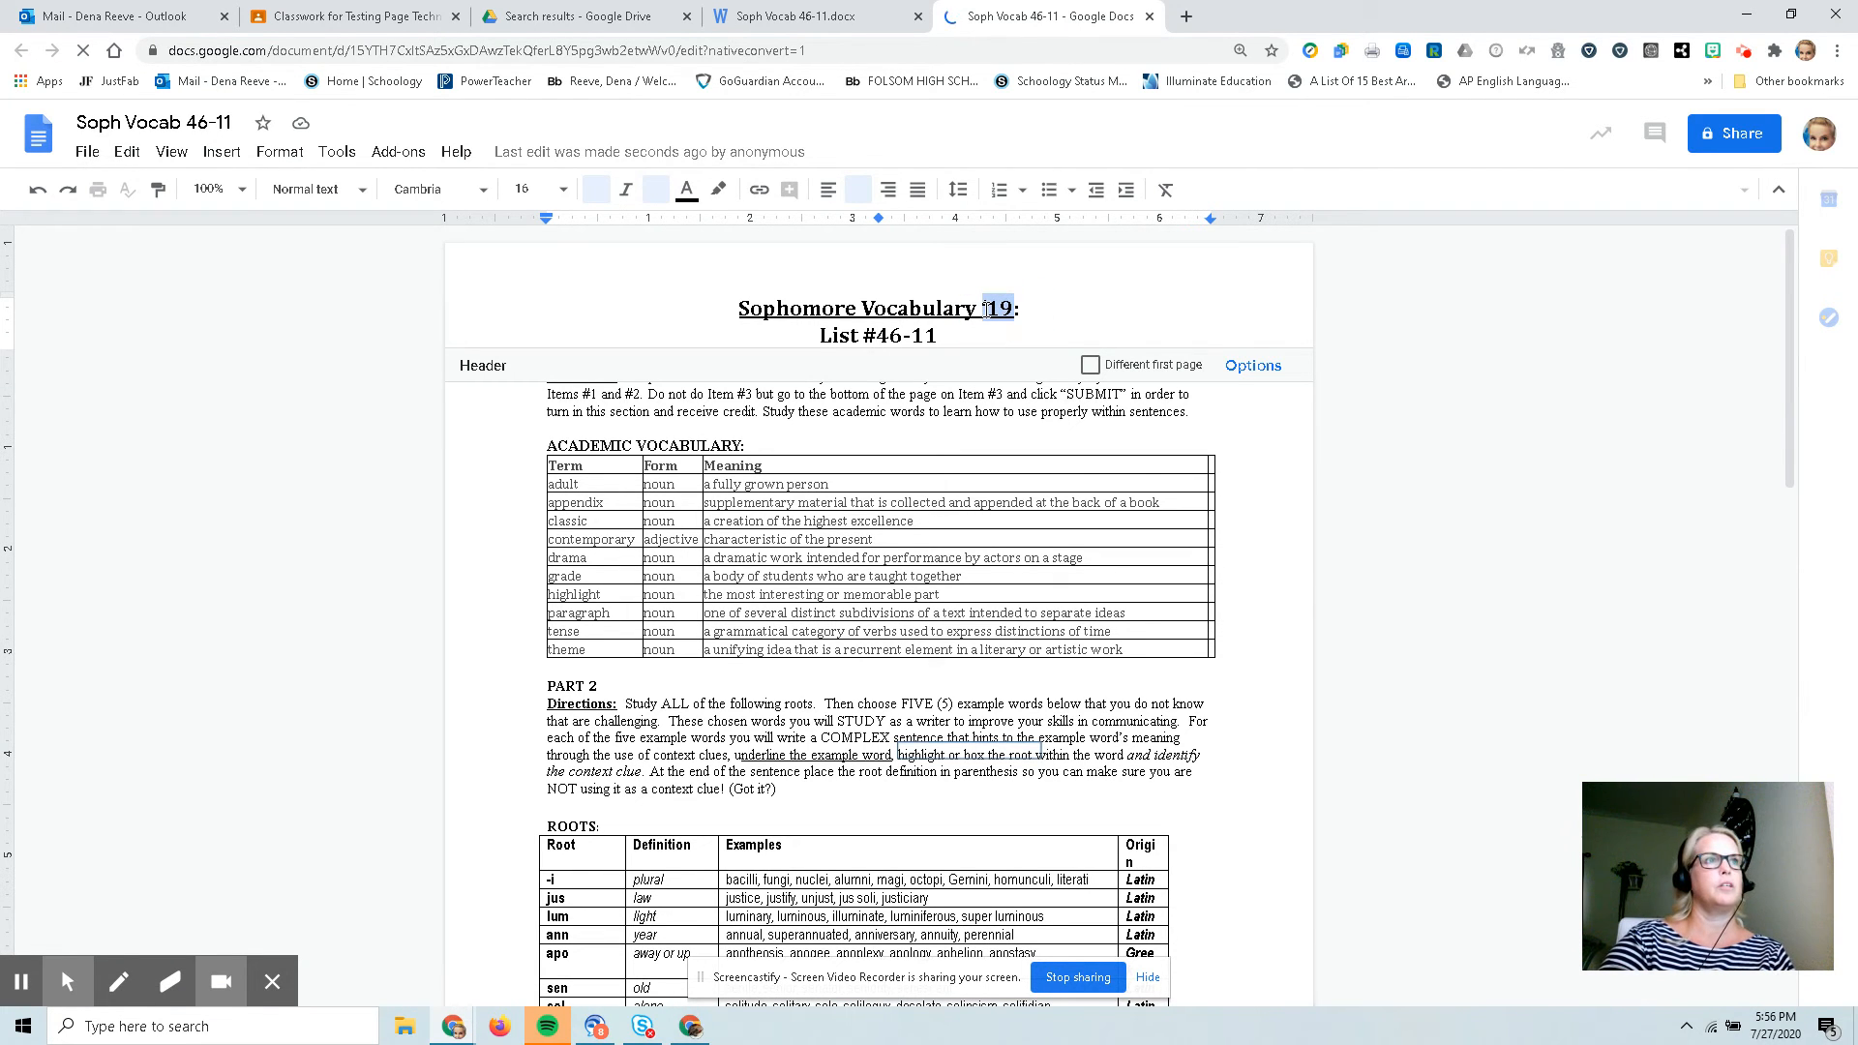
type("20")
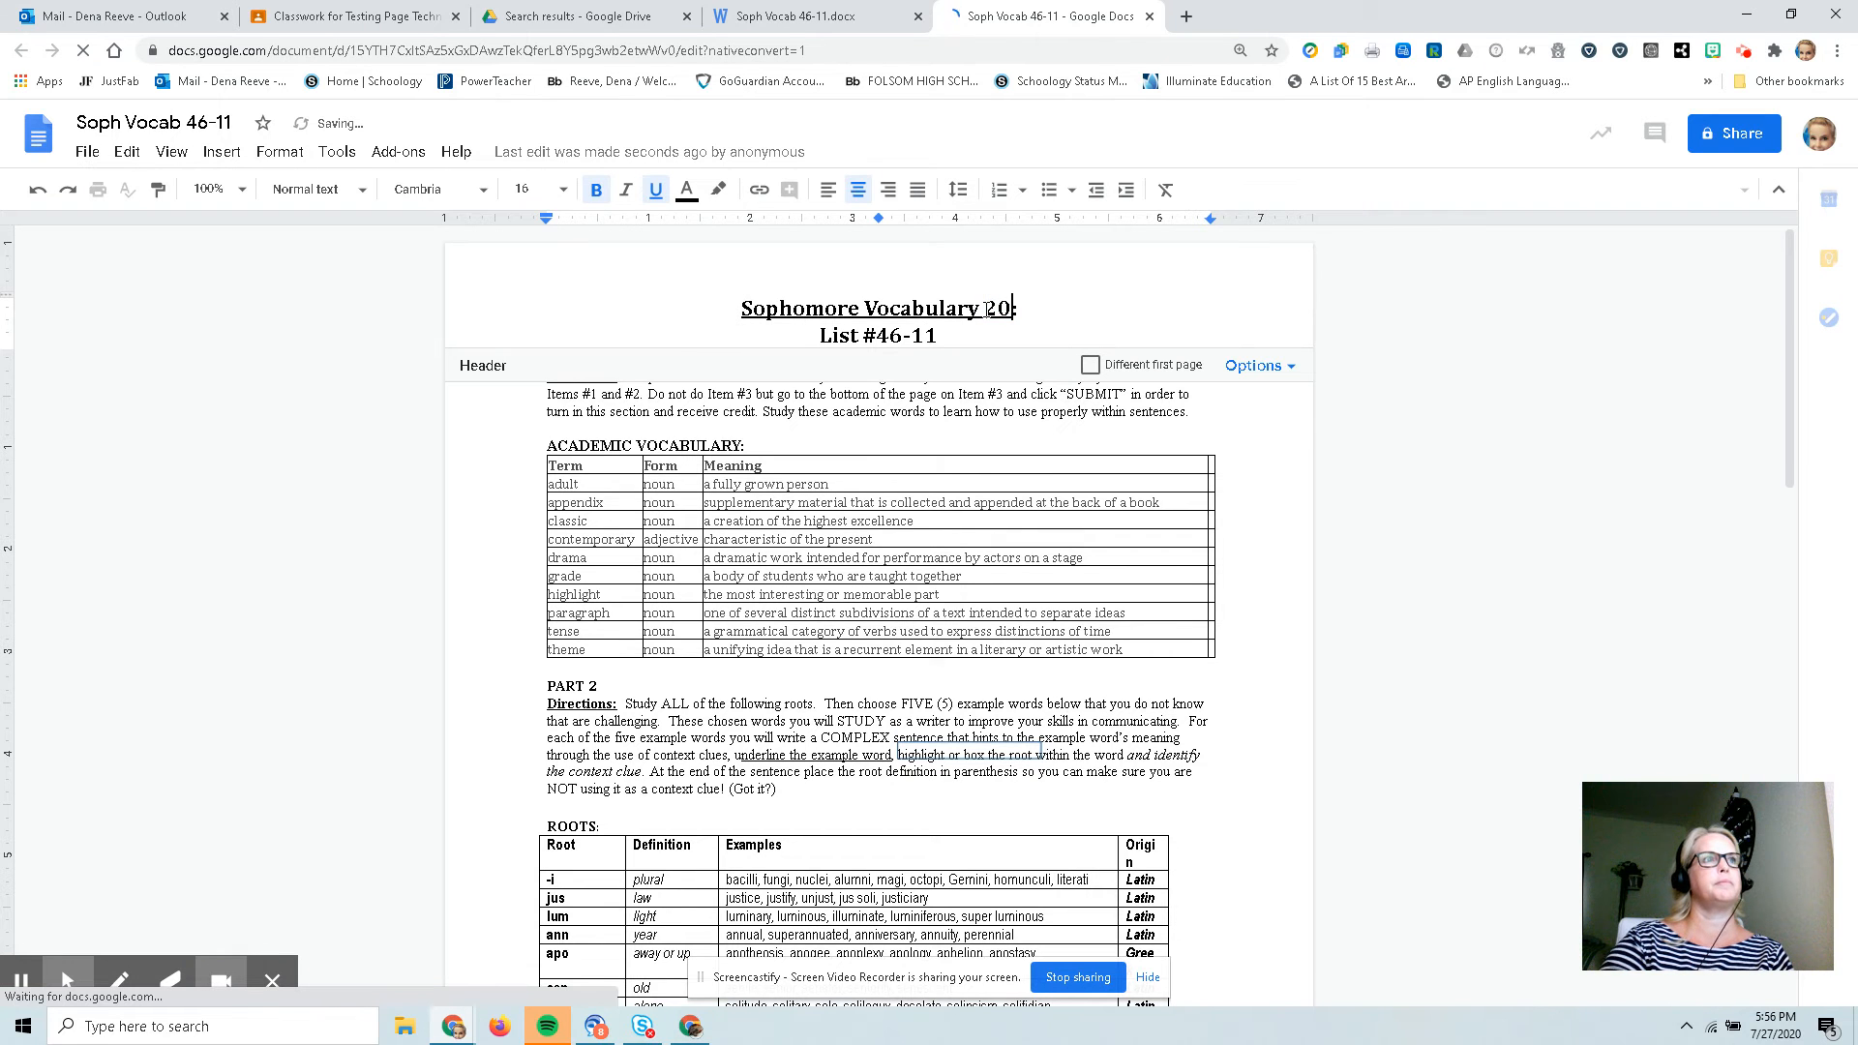
type("20")
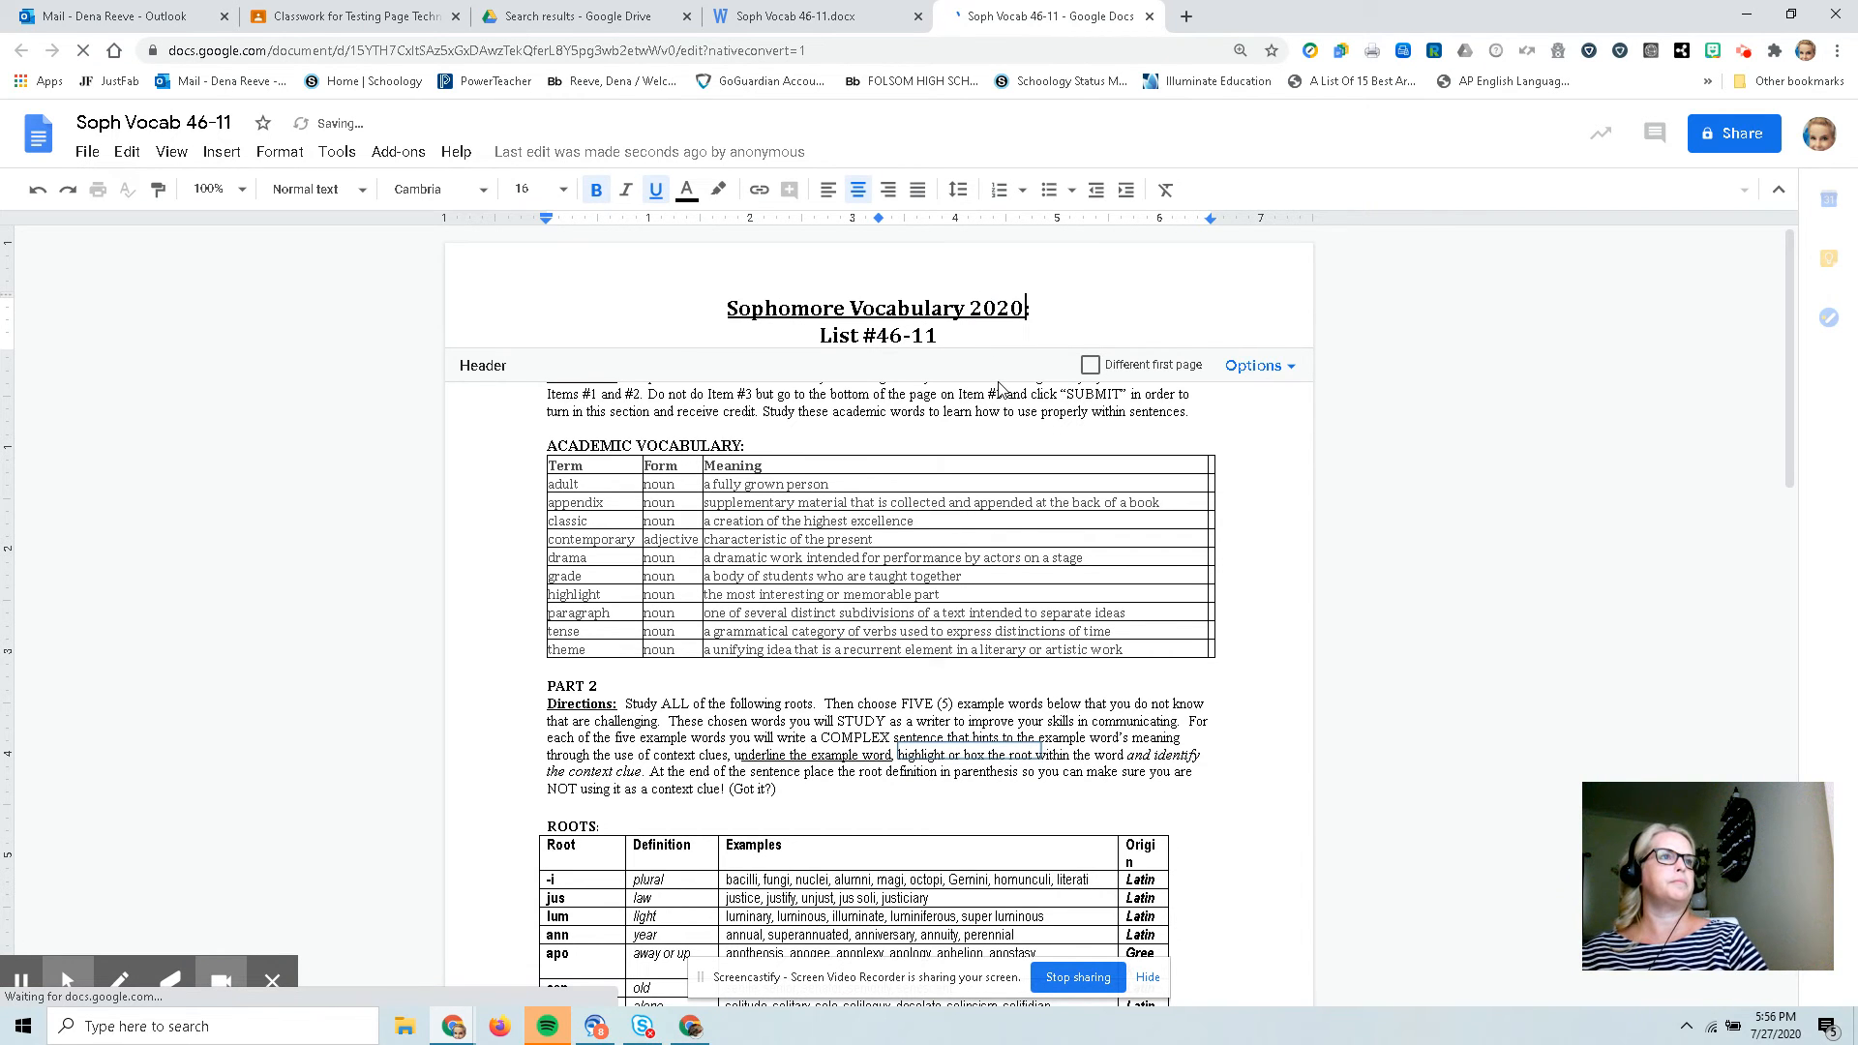
left_click(905, 481)
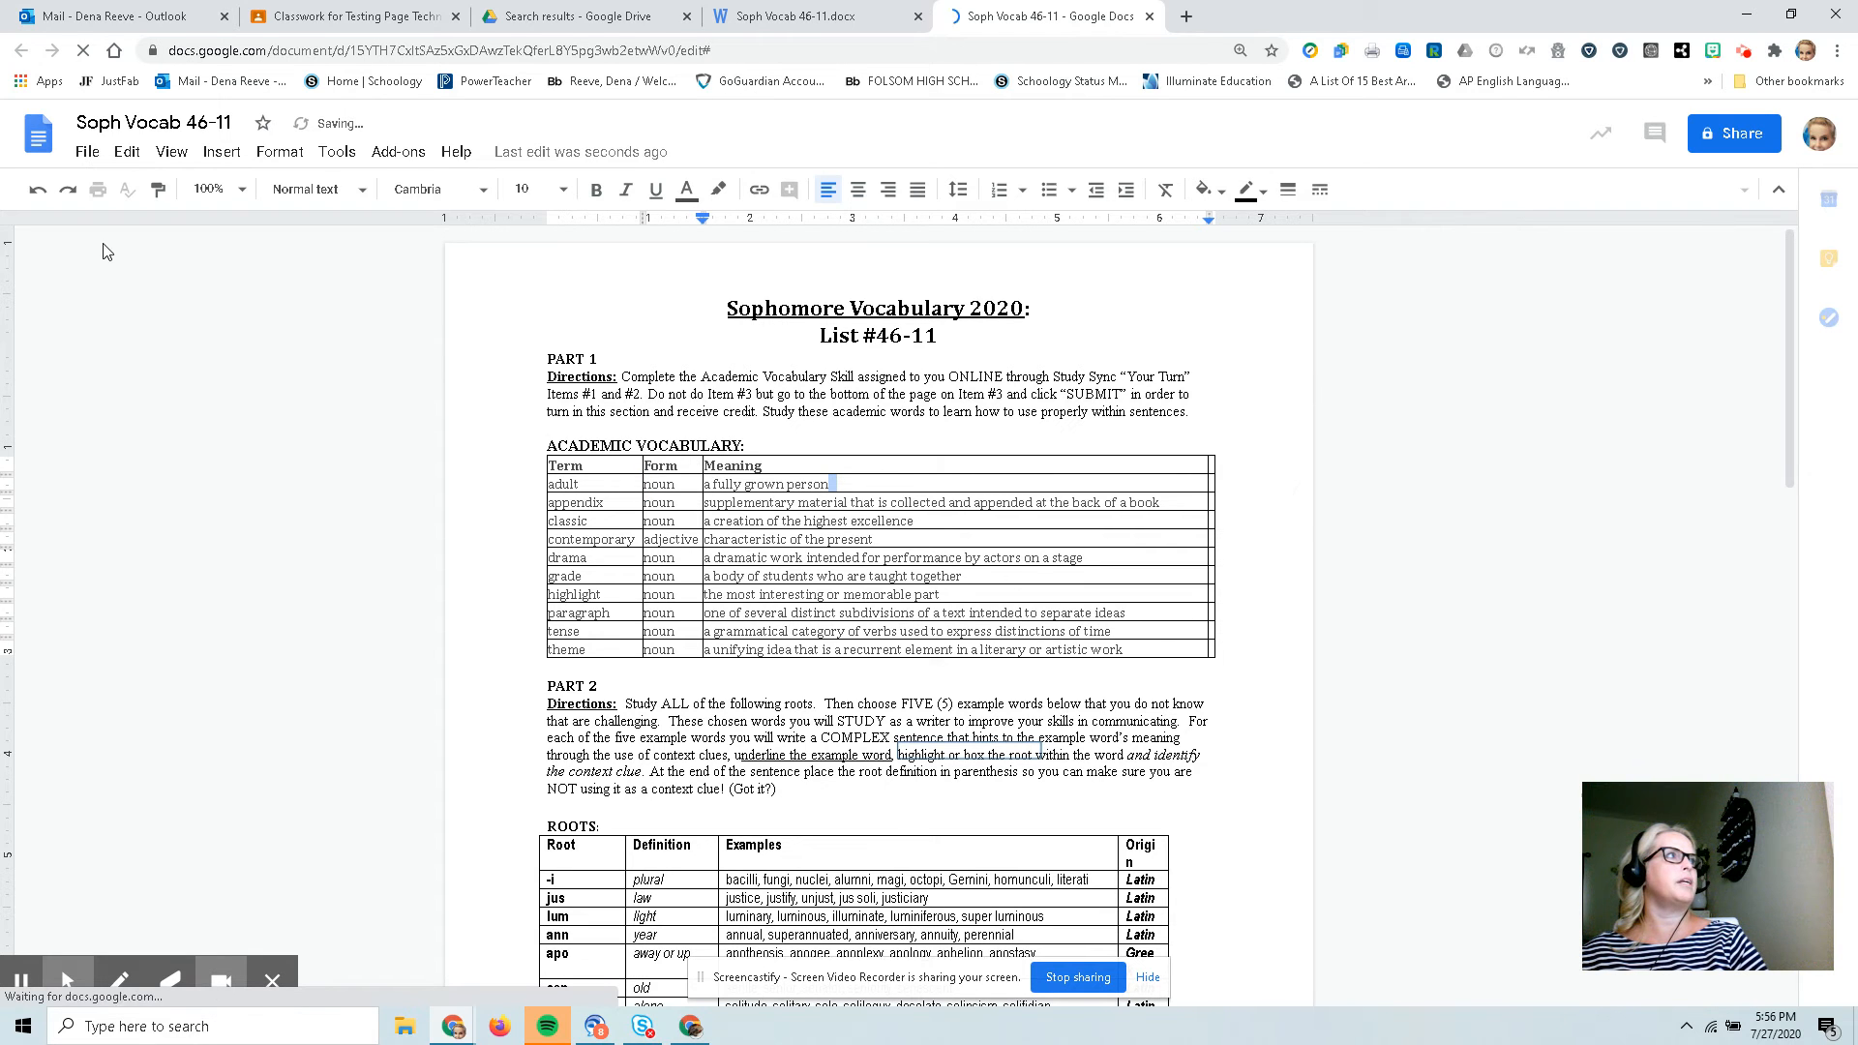
Attach the Soph Vocab 46-11 Google Doc from Drive to the Vocabulary Lesson 46 assignment.
left_click(88, 155)
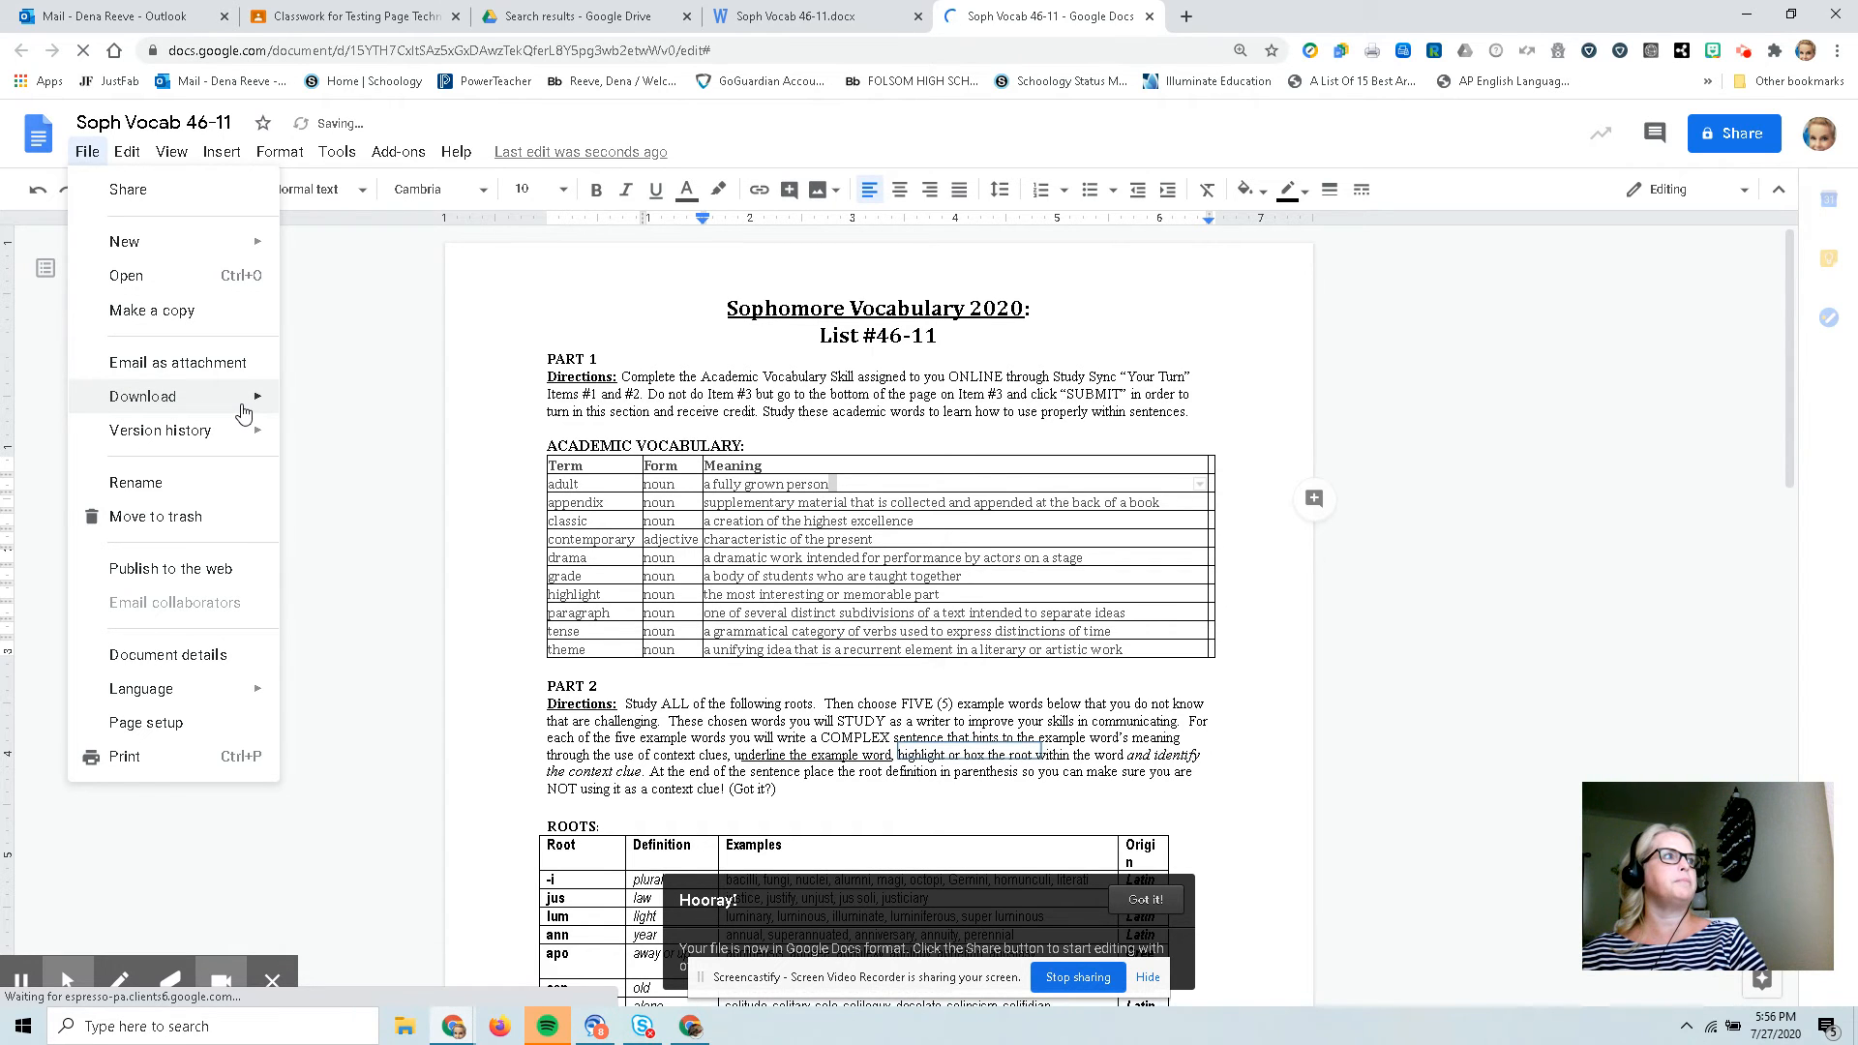
mouse_move(243, 413)
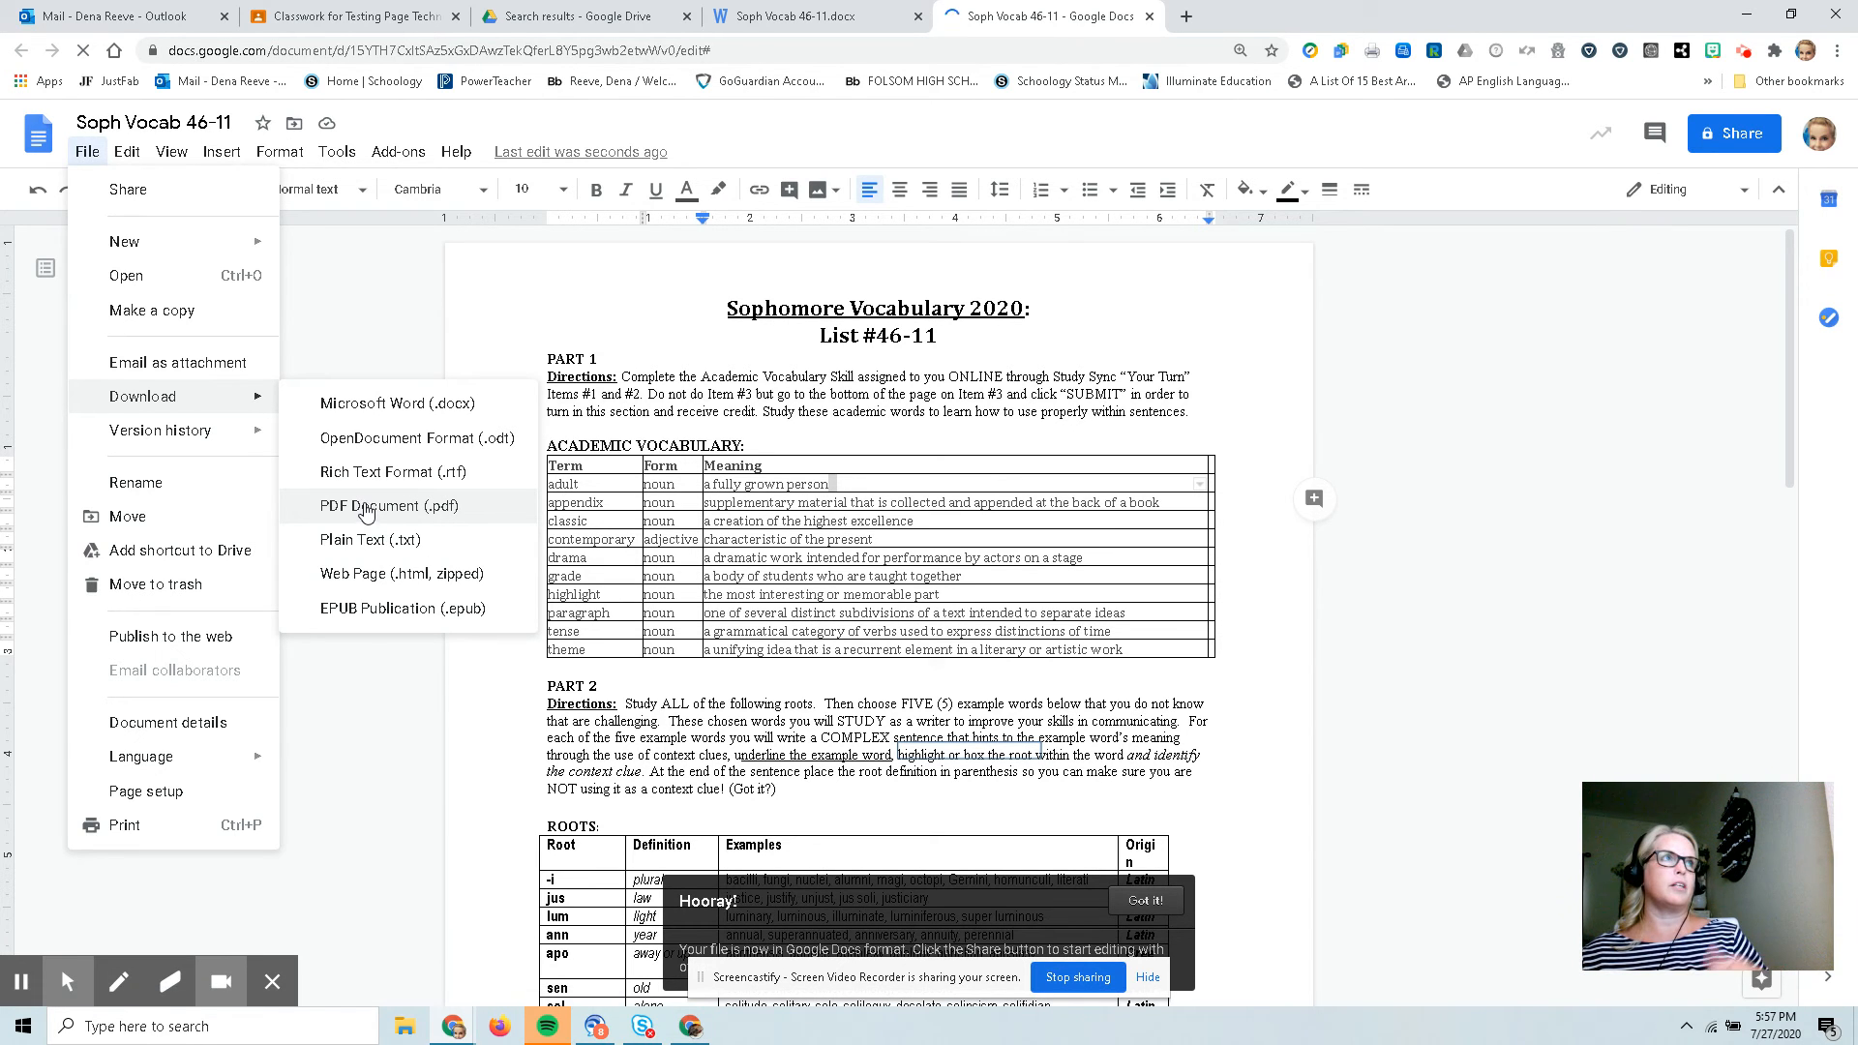
left_click(564, 21)
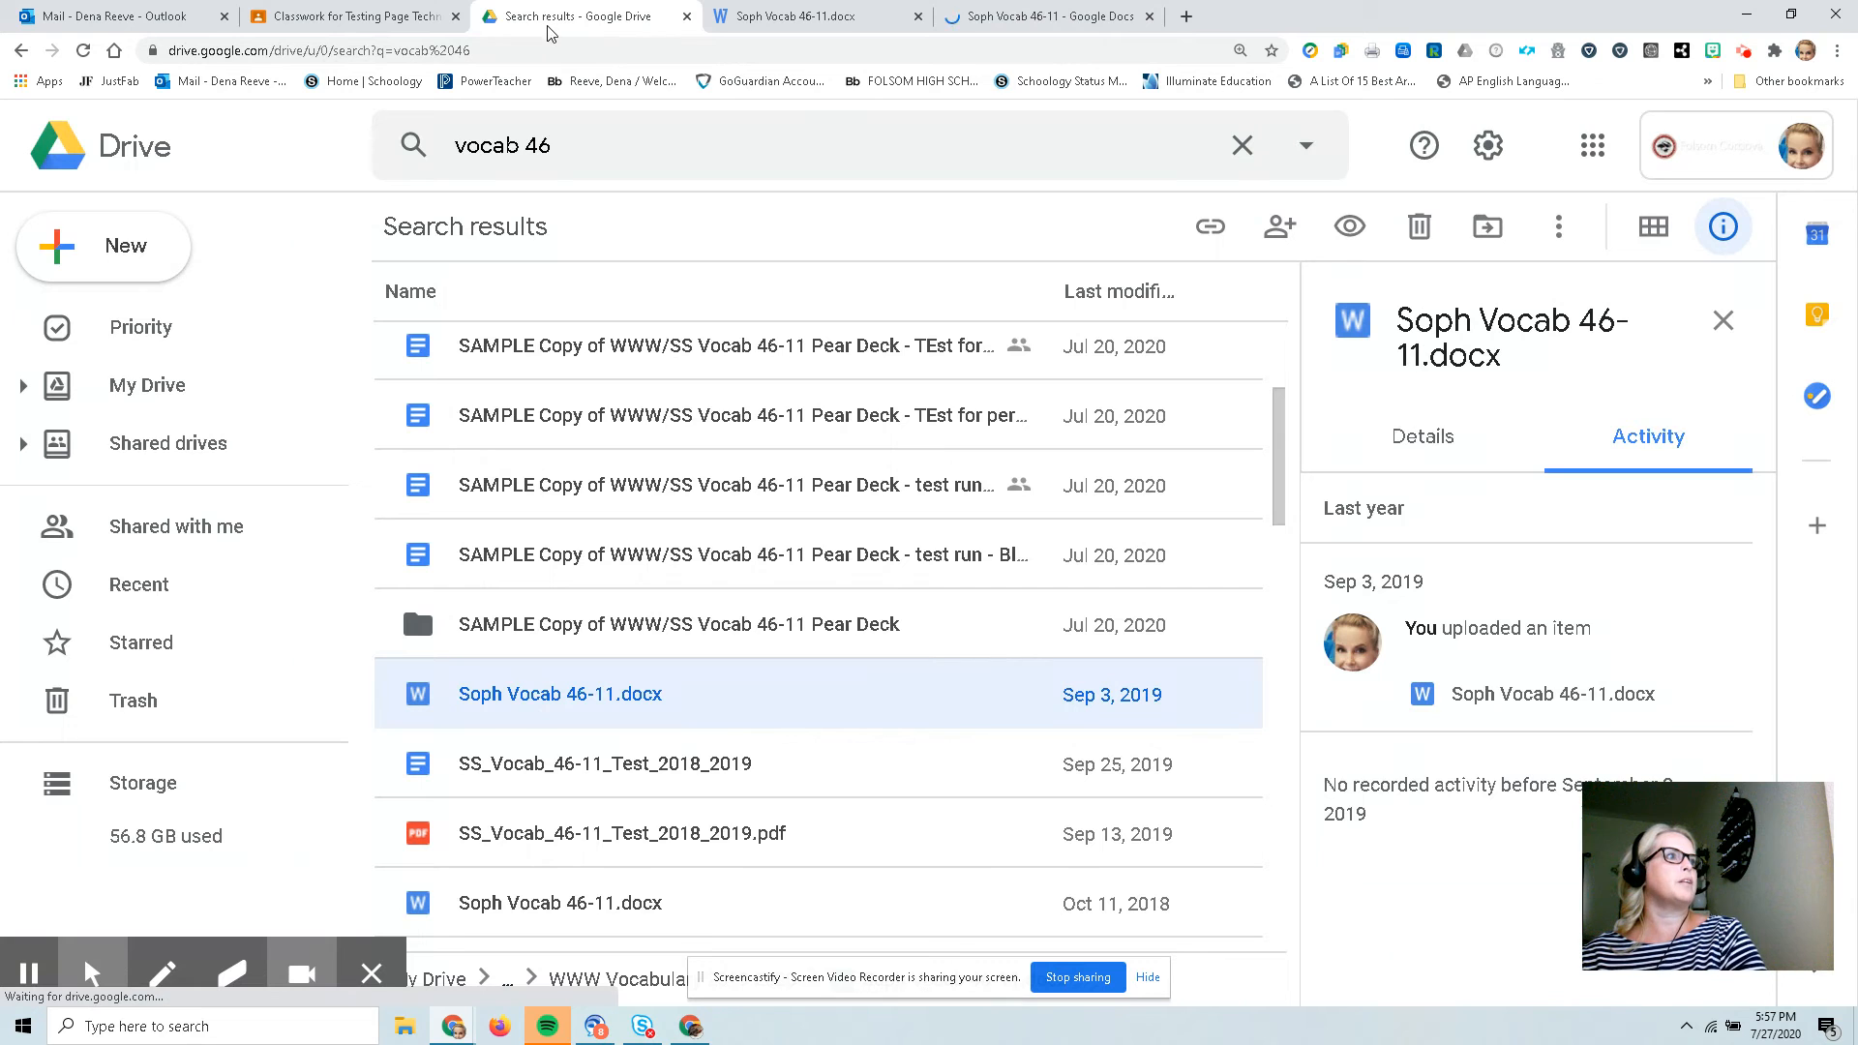
left_click(364, 22)
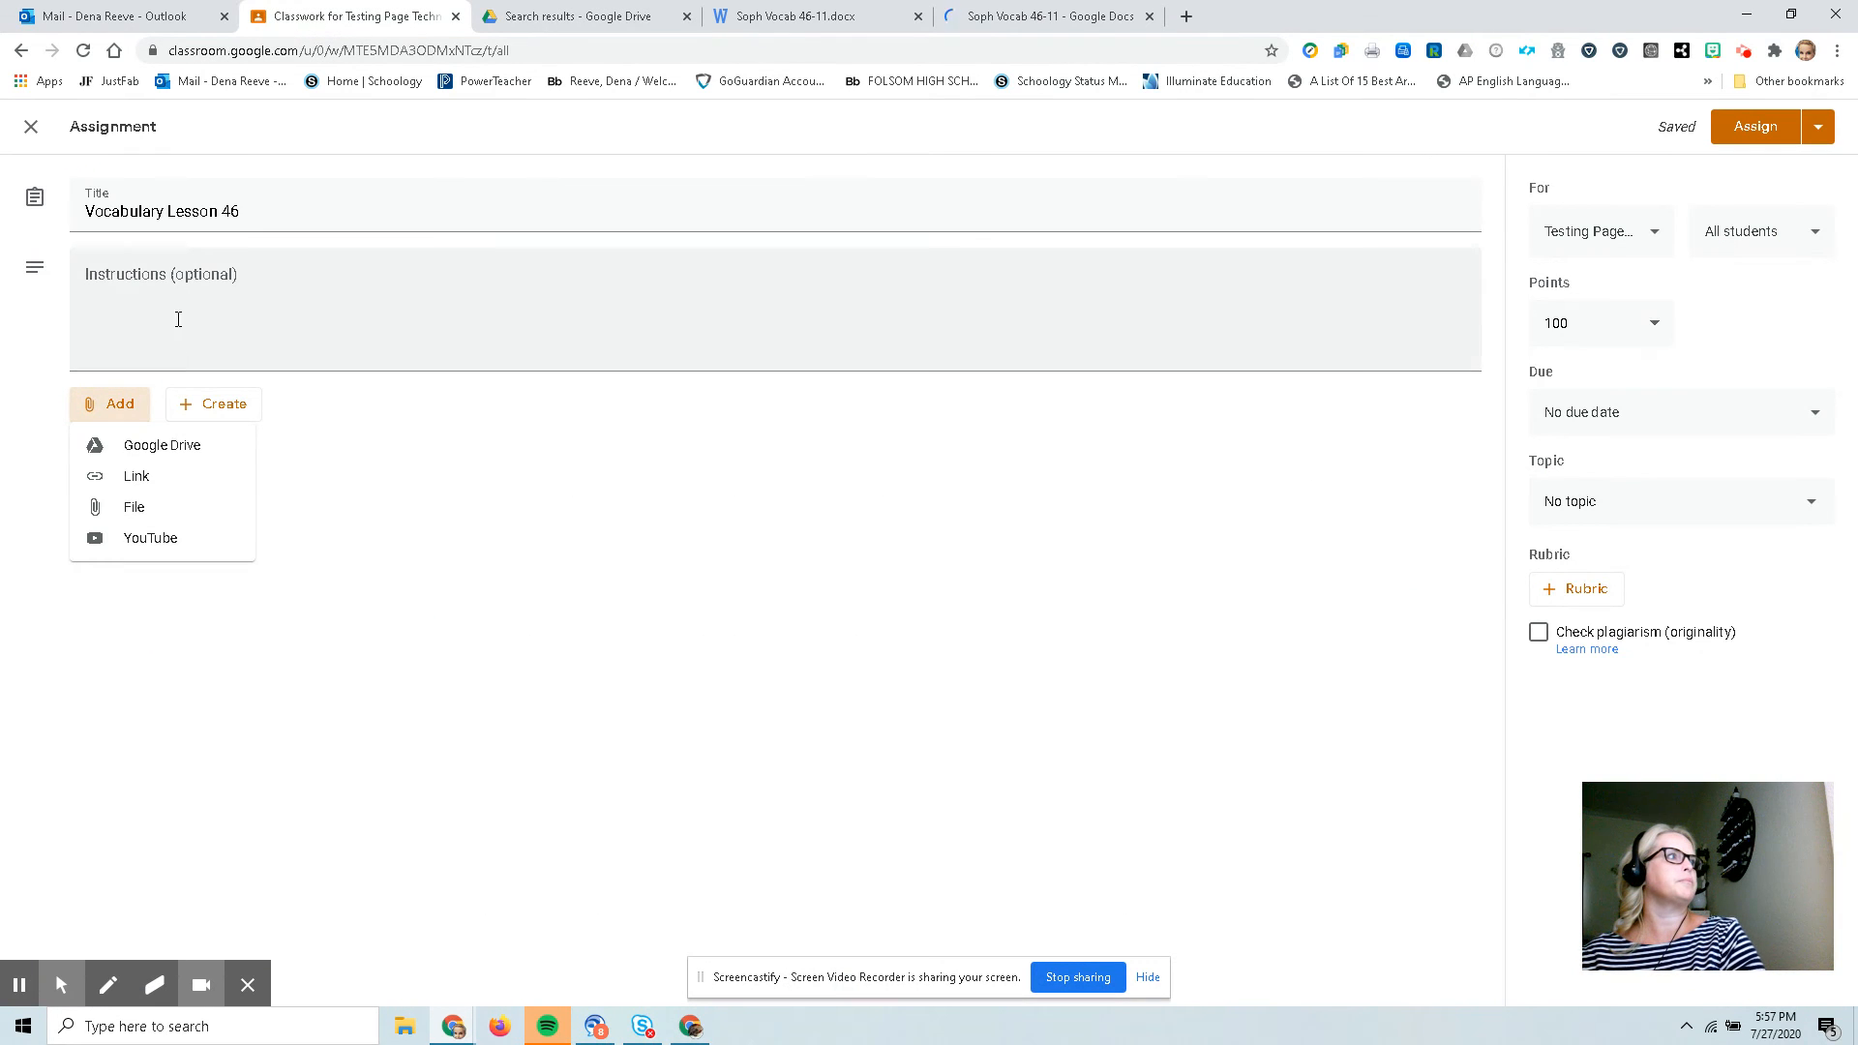
left_click(129, 451)
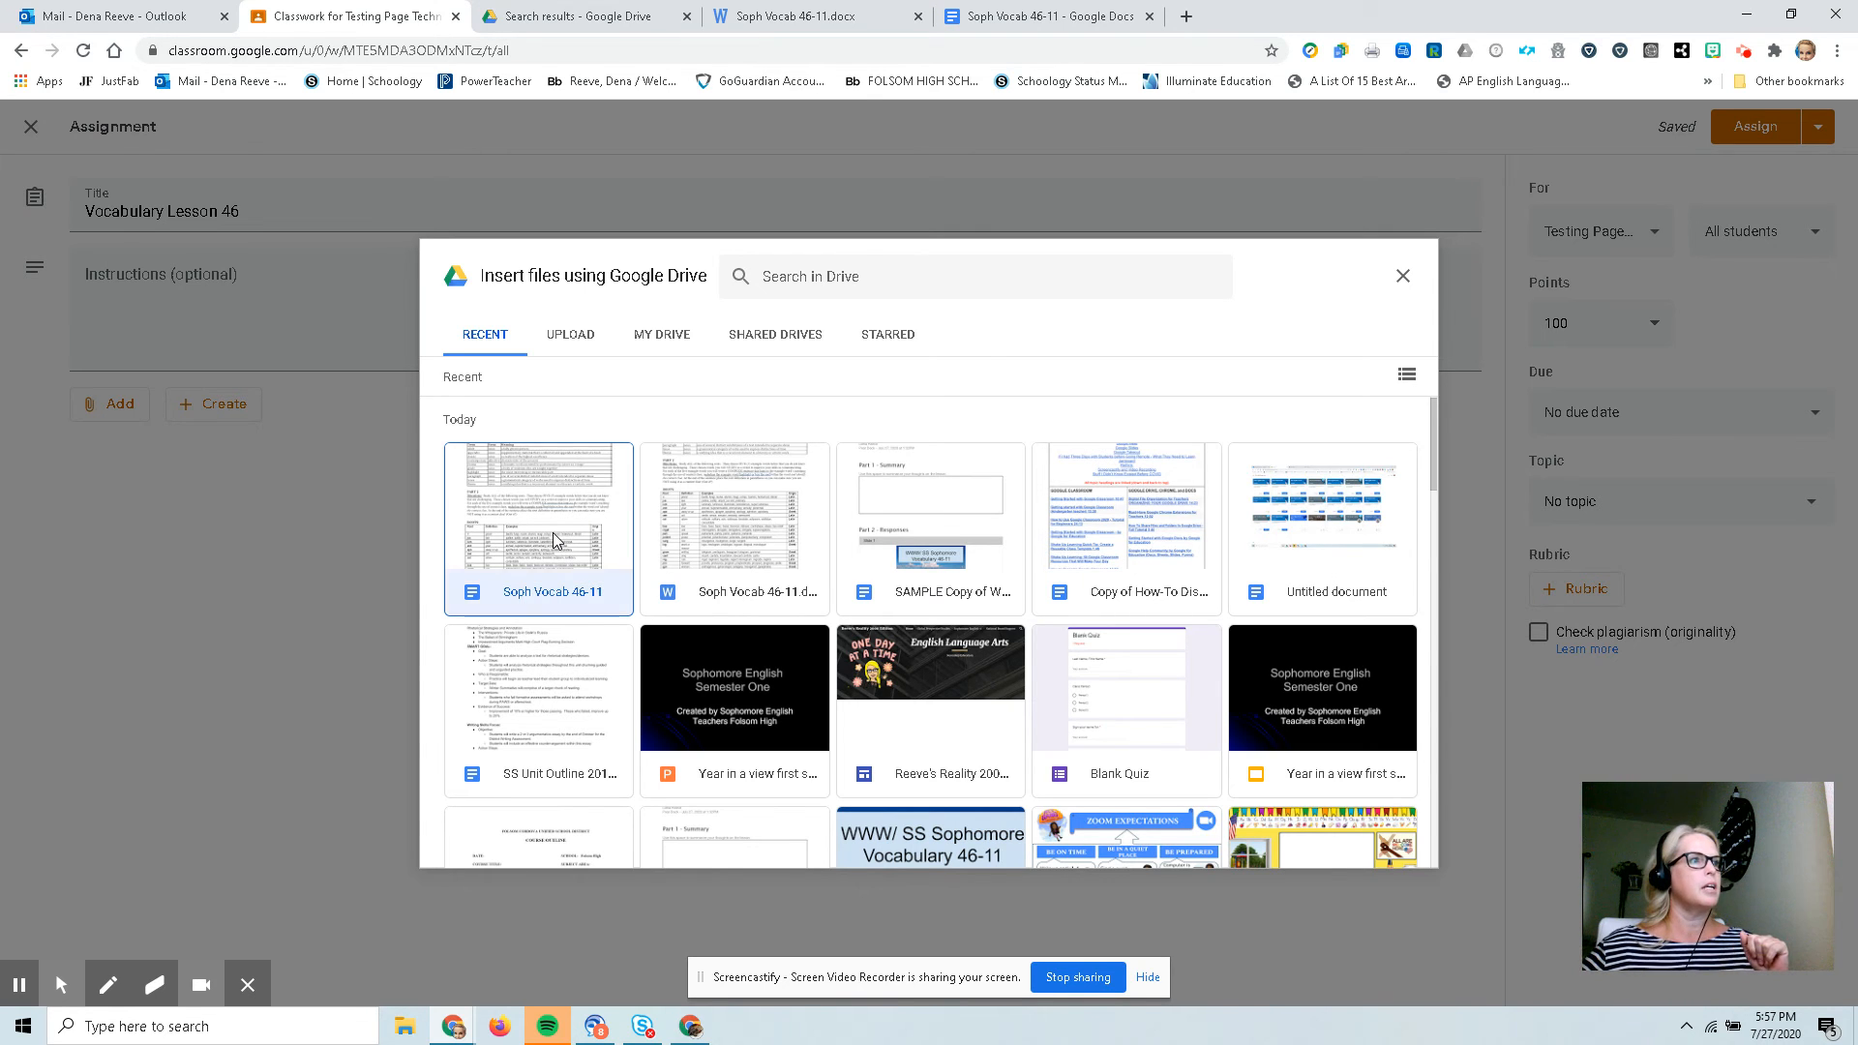
left_click(557, 553)
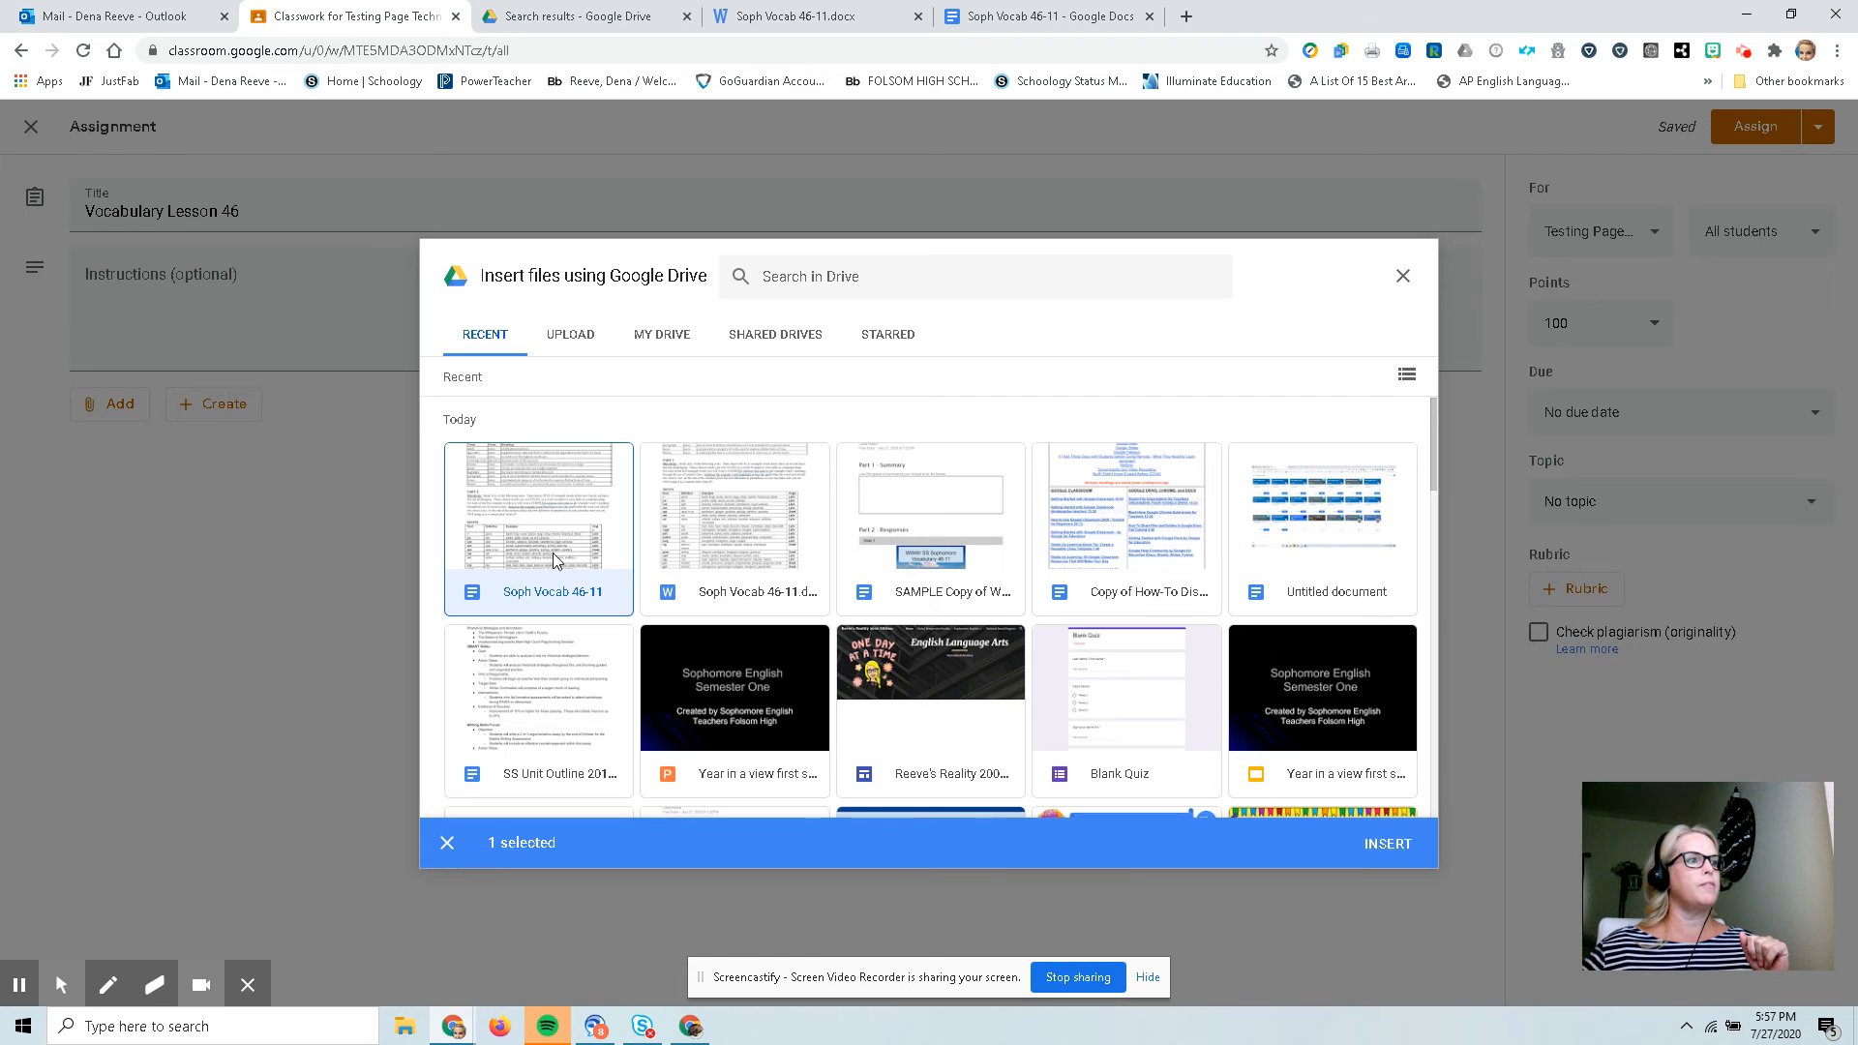
left_click(1389, 844)
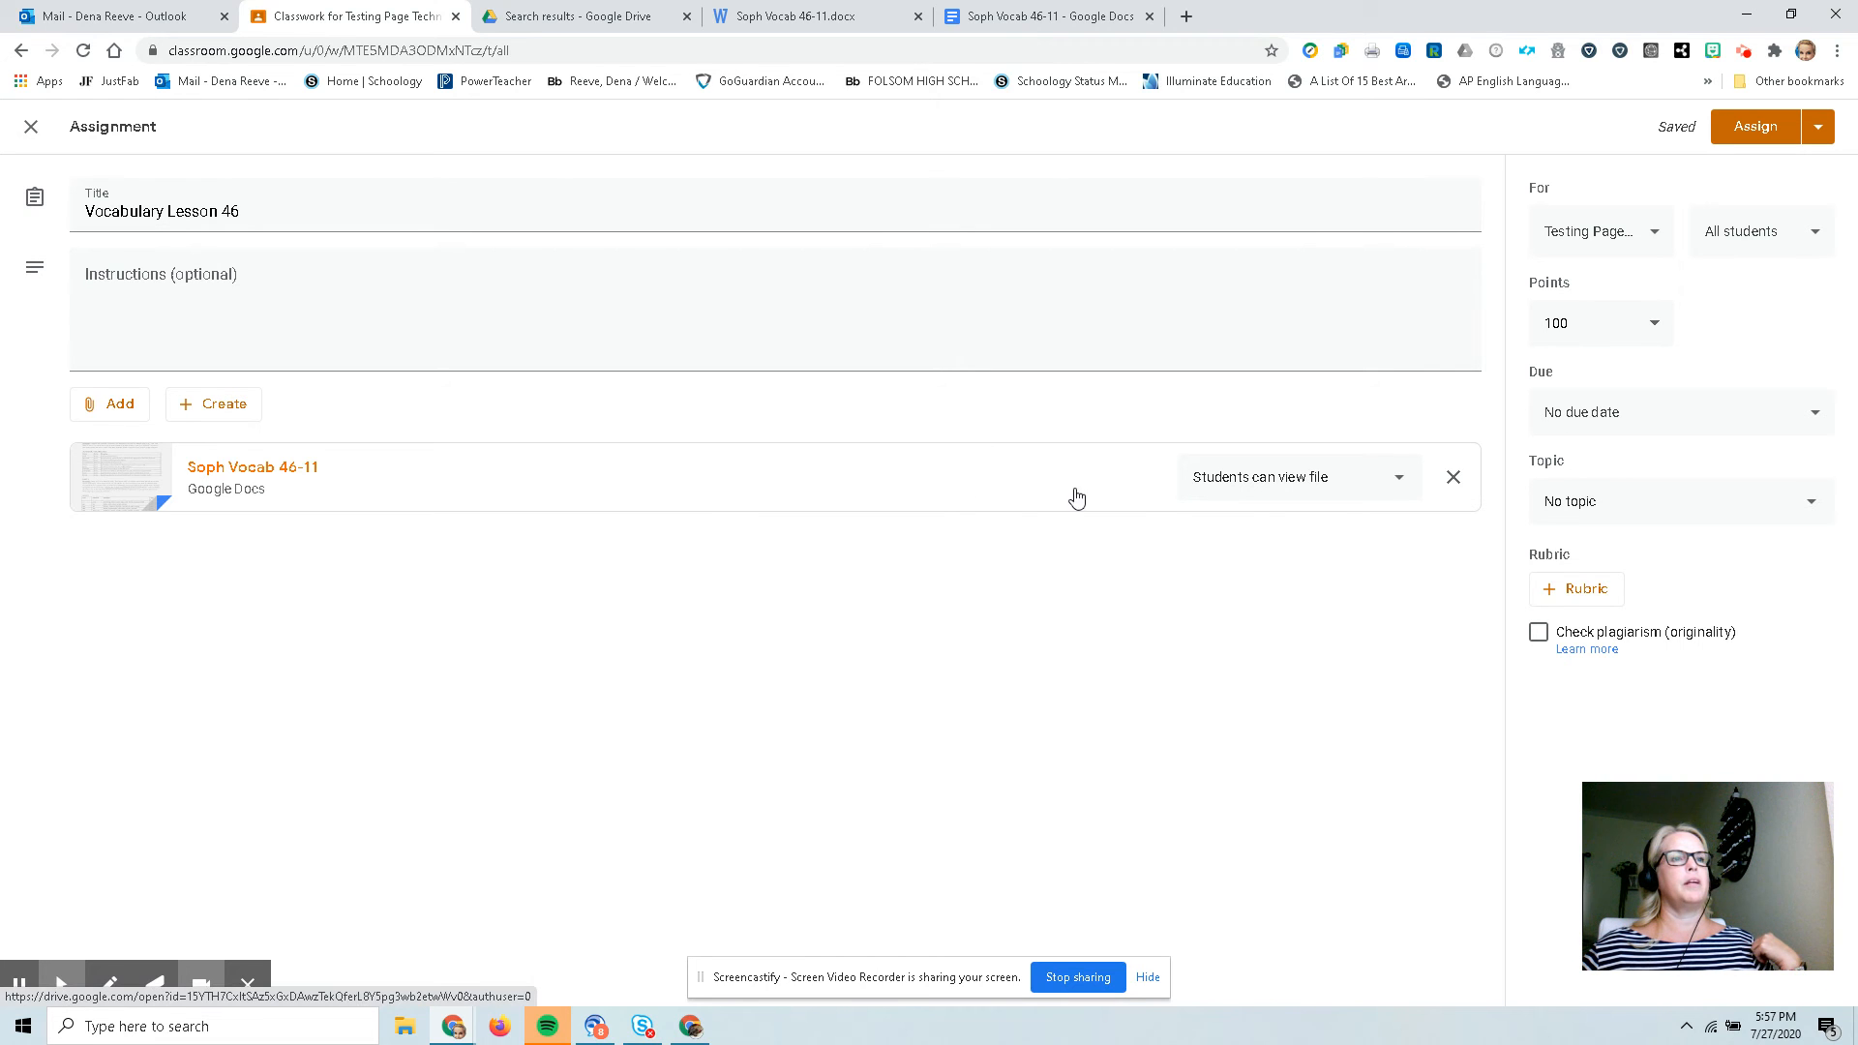
Set the attached document to make a copy for each student.
left_click(1301, 494)
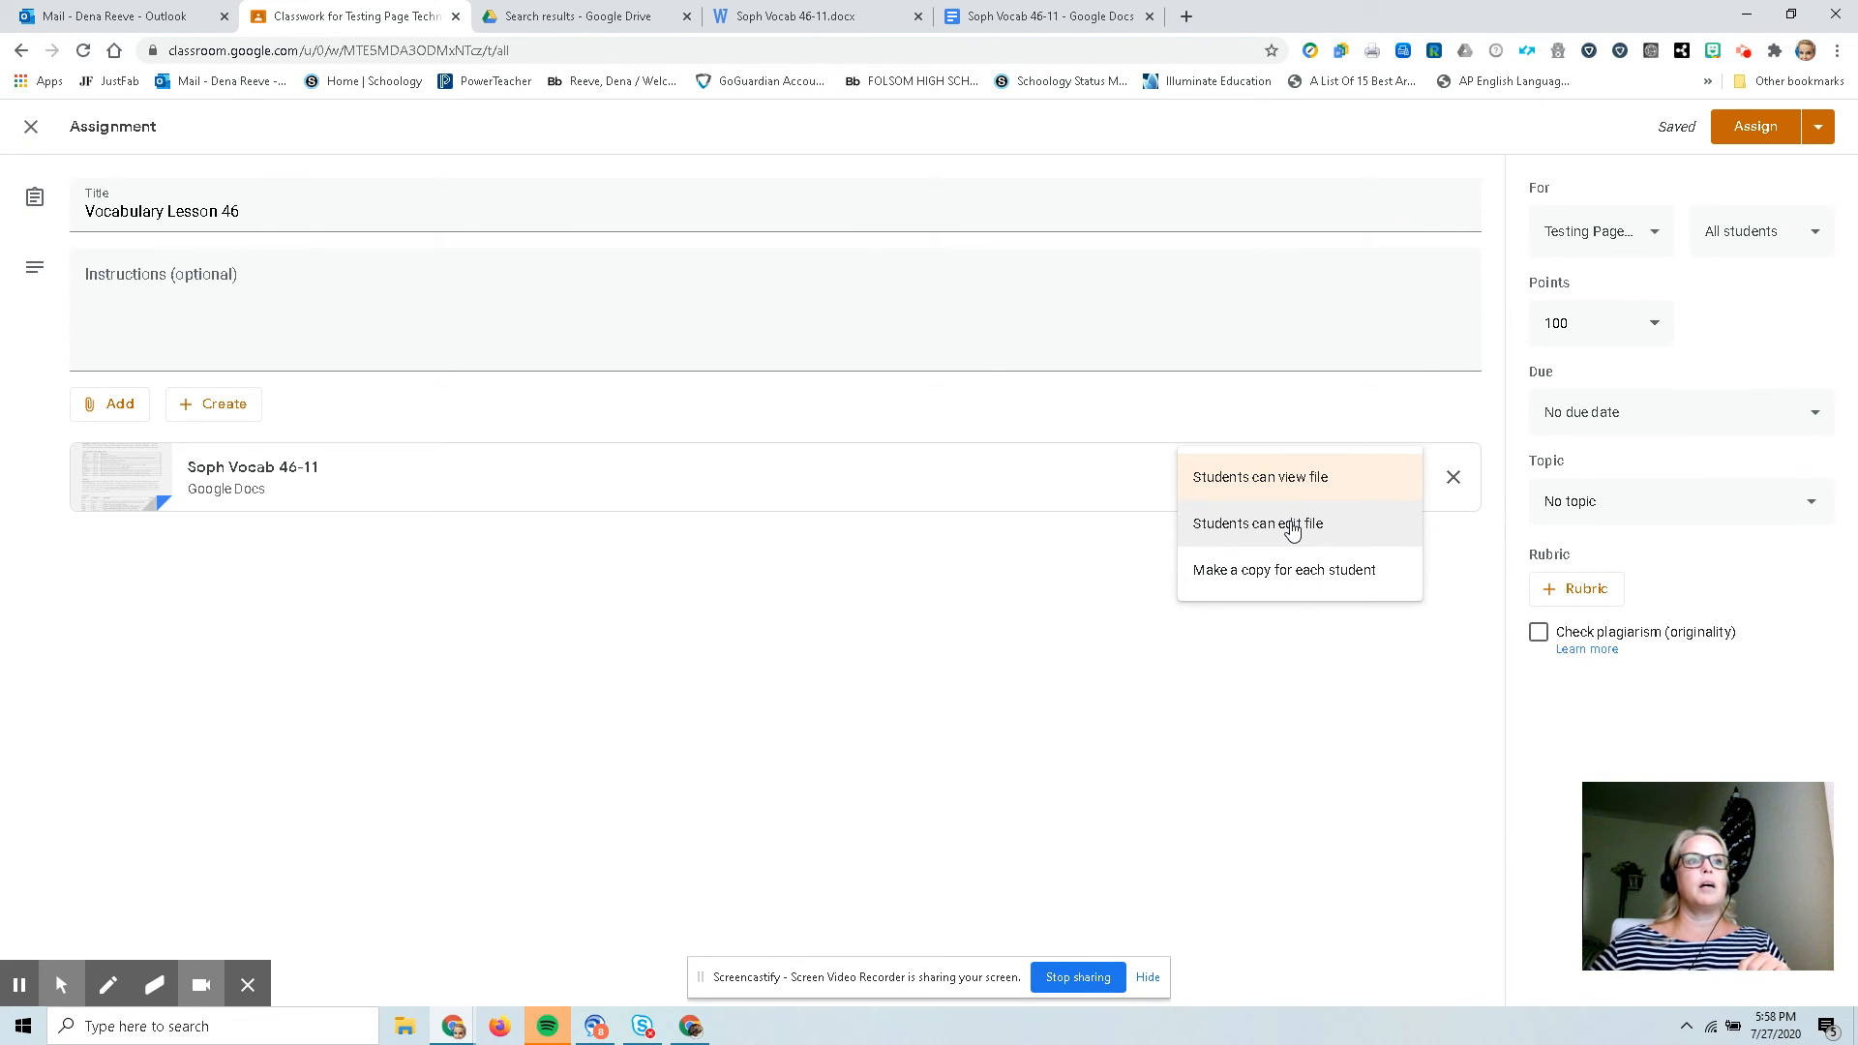
left_click(1290, 527)
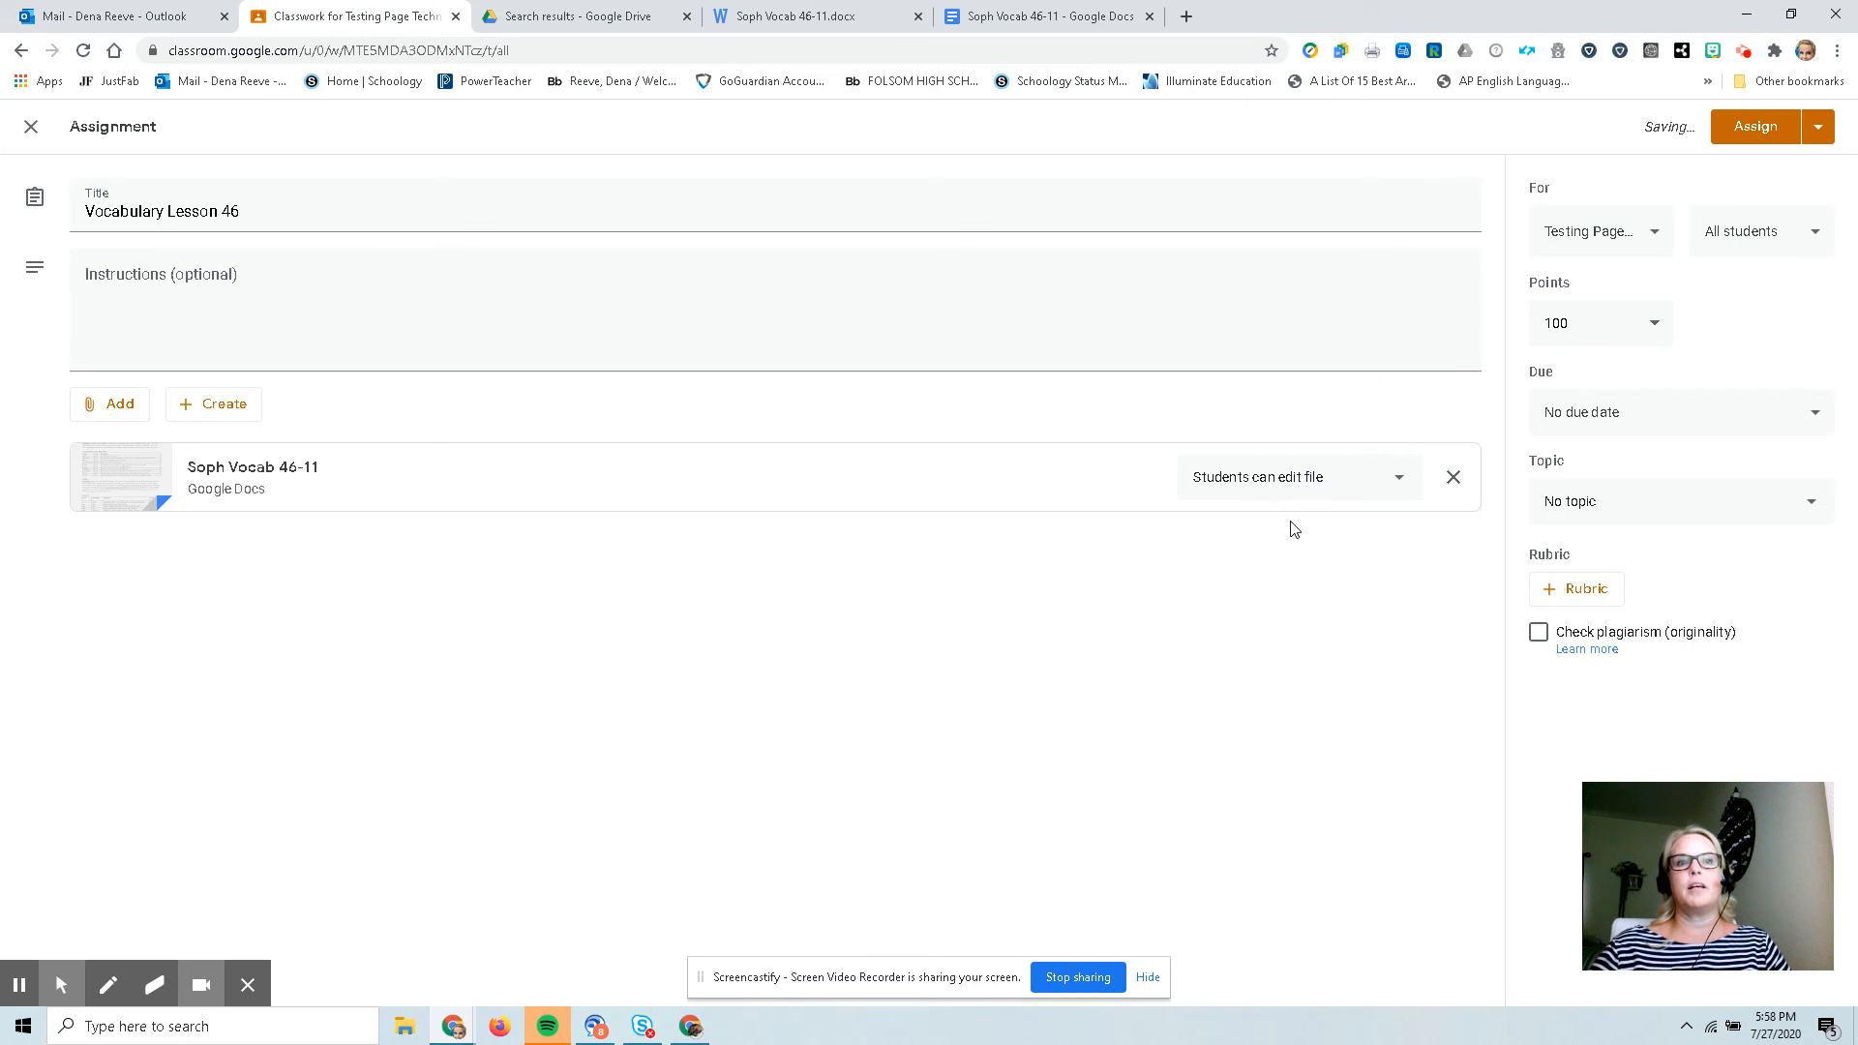
left_click(1294, 484)
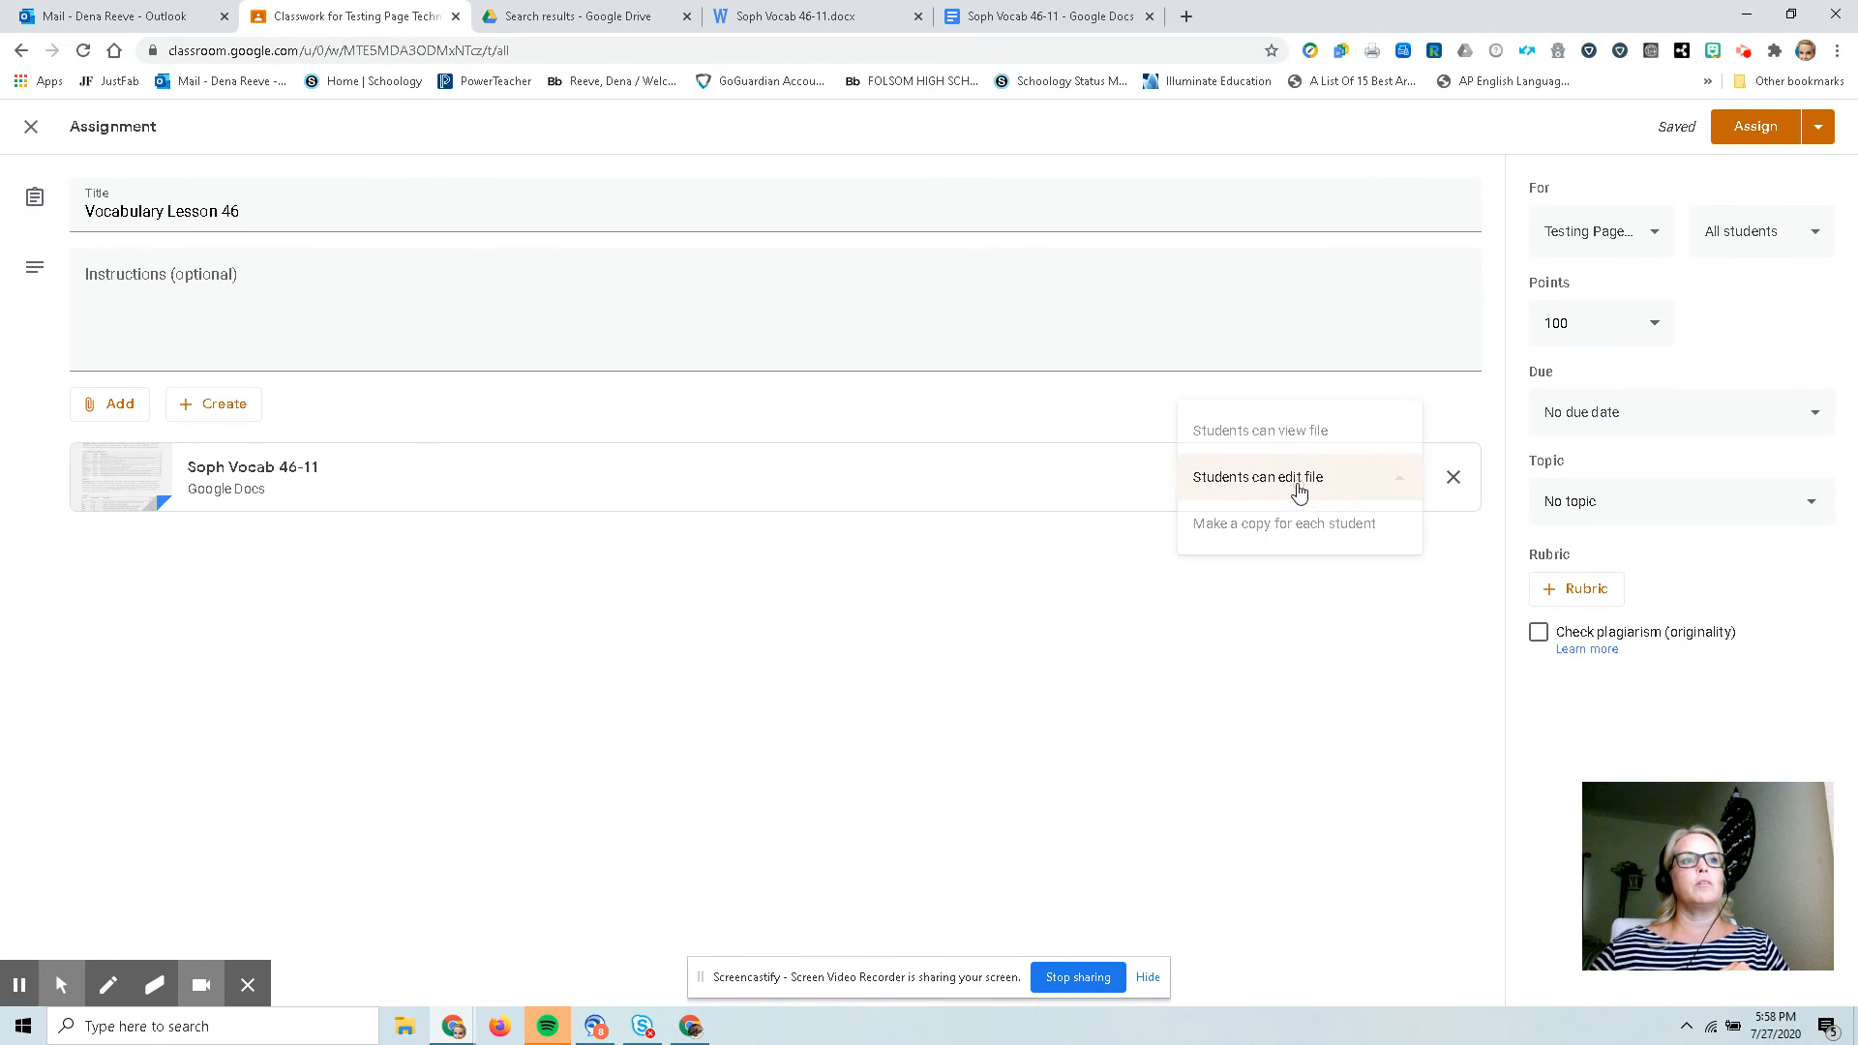
left_click(1286, 530)
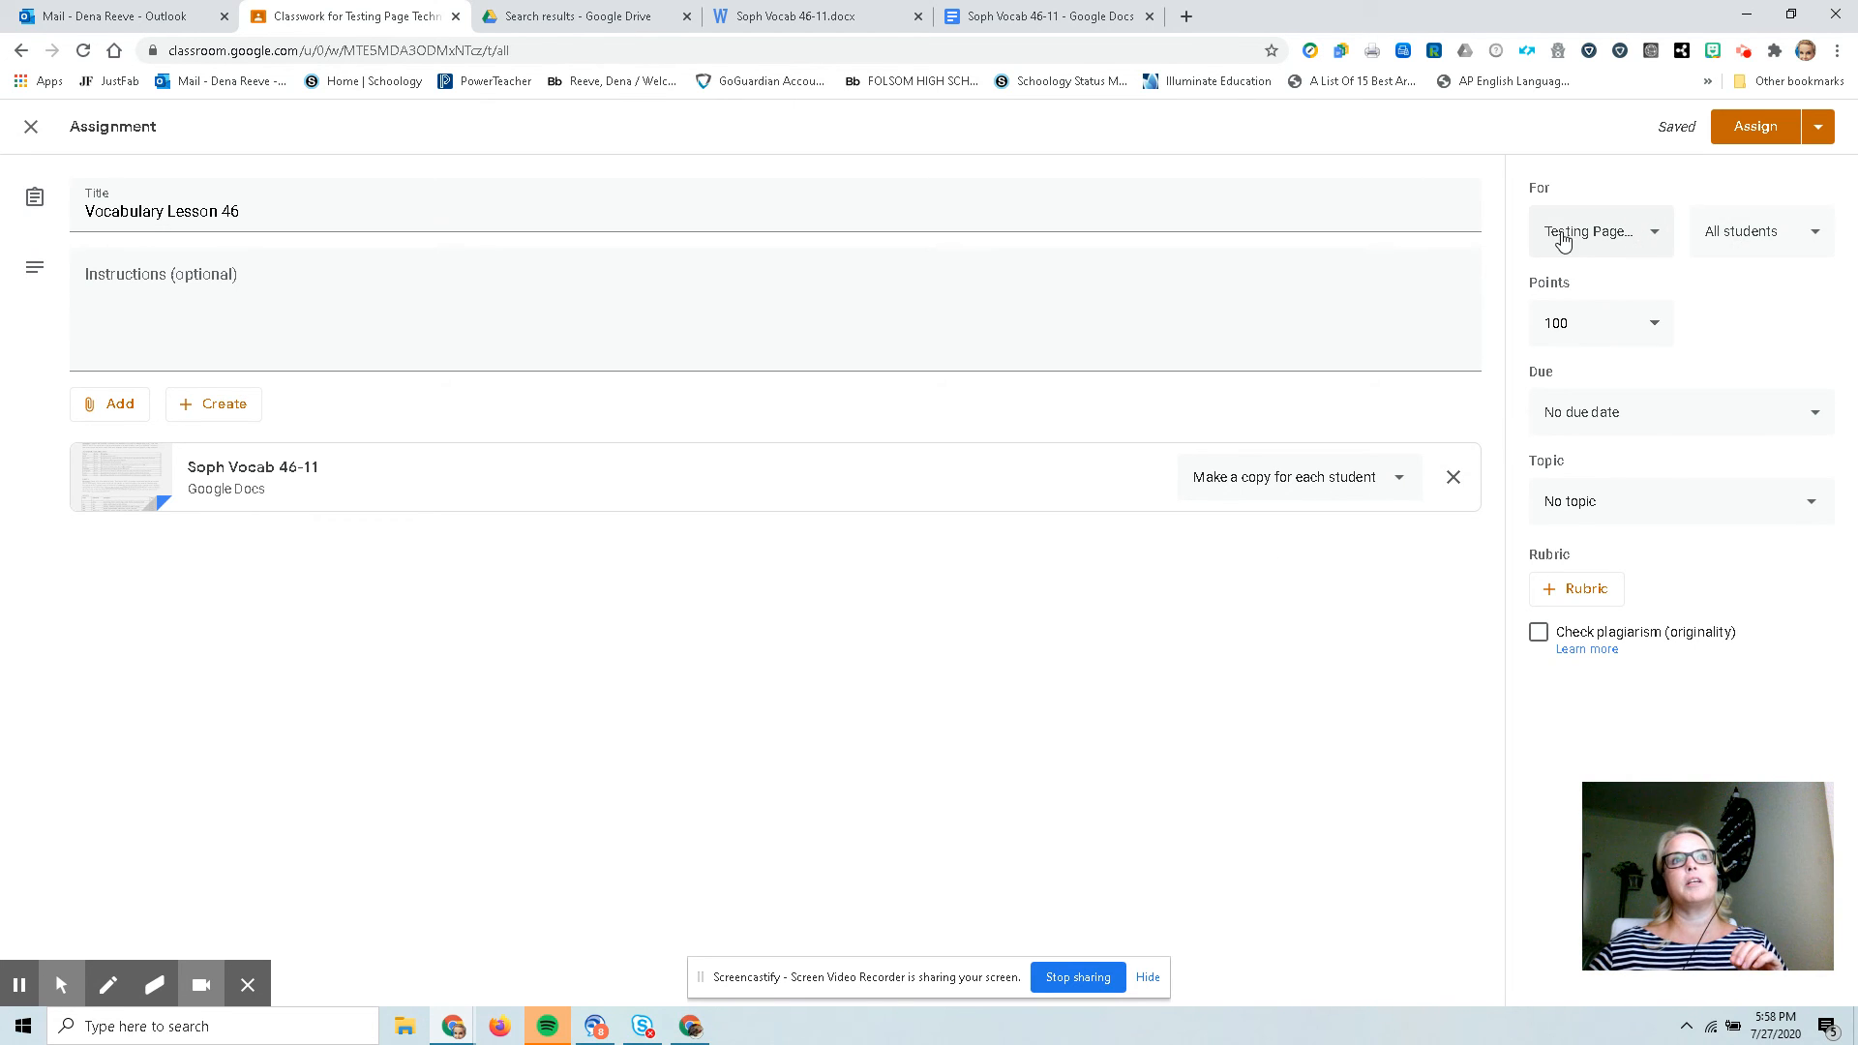
Set the assignment's due date to Friday, July 31, 2020.
left_click(1648, 240)
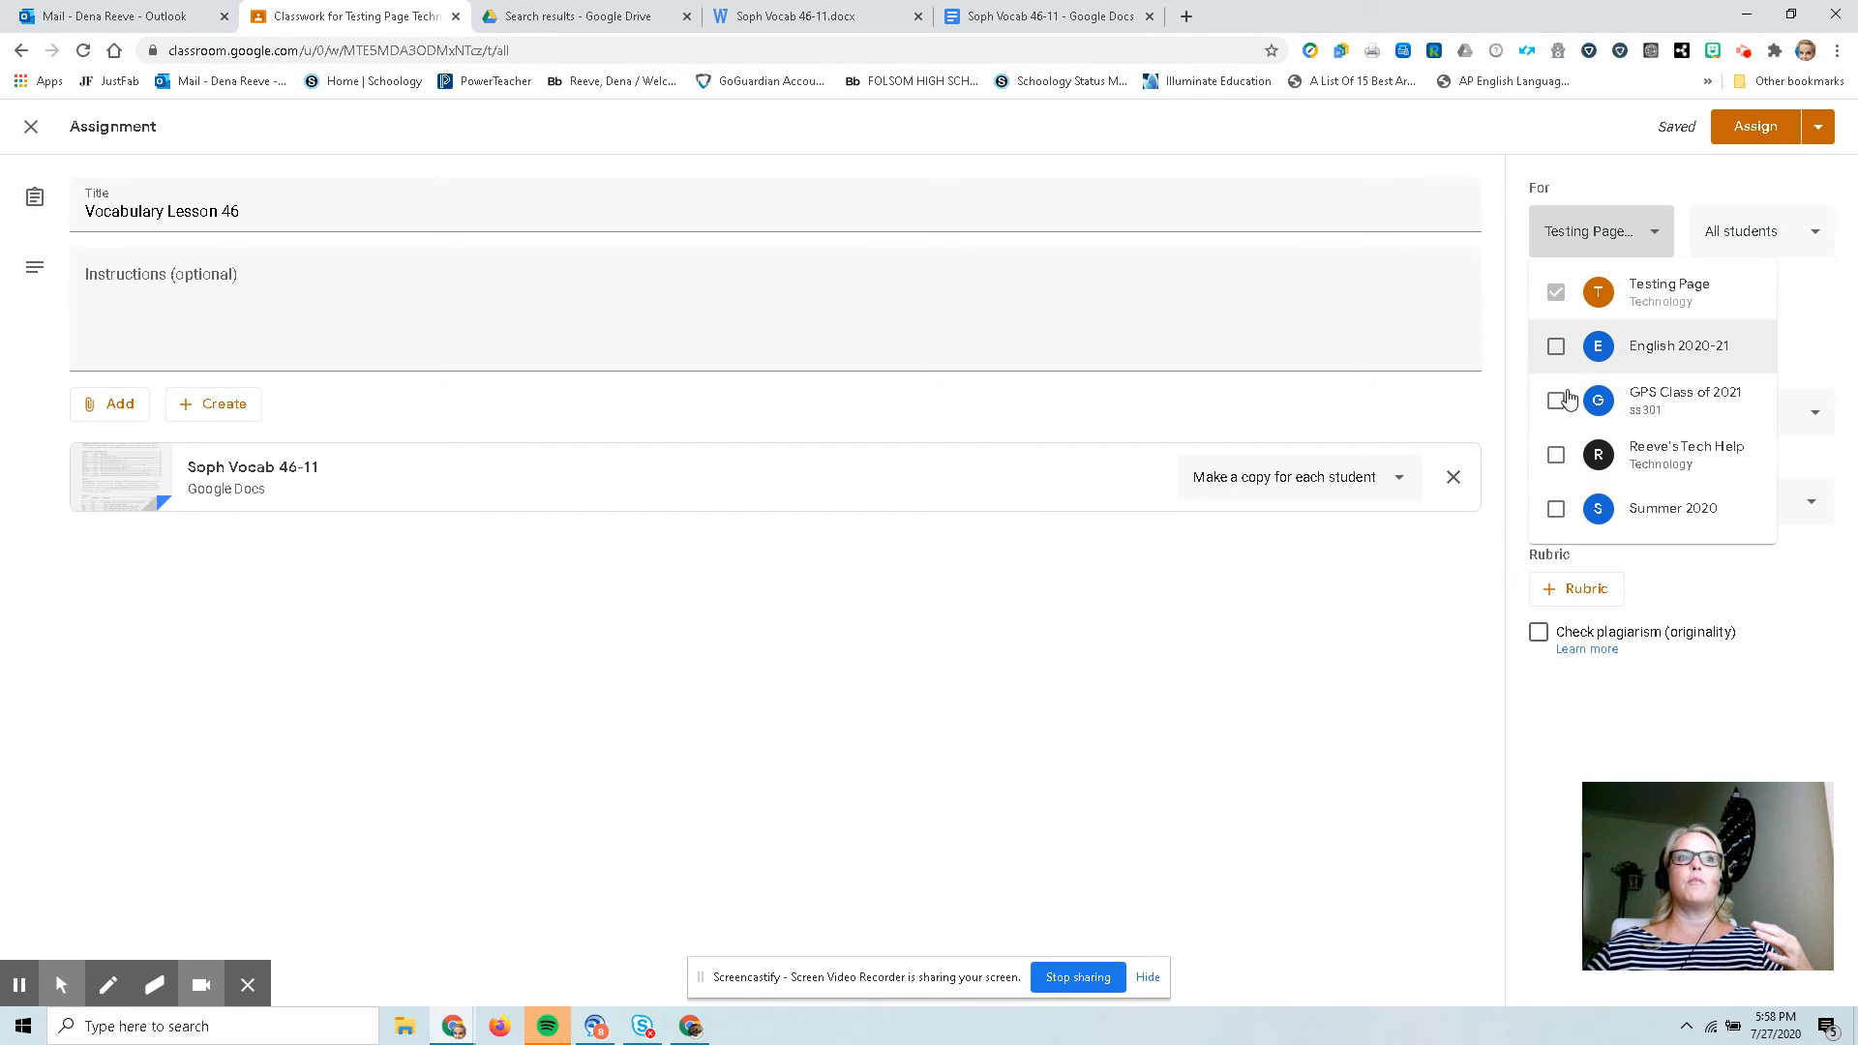
left_click(1465, 571)
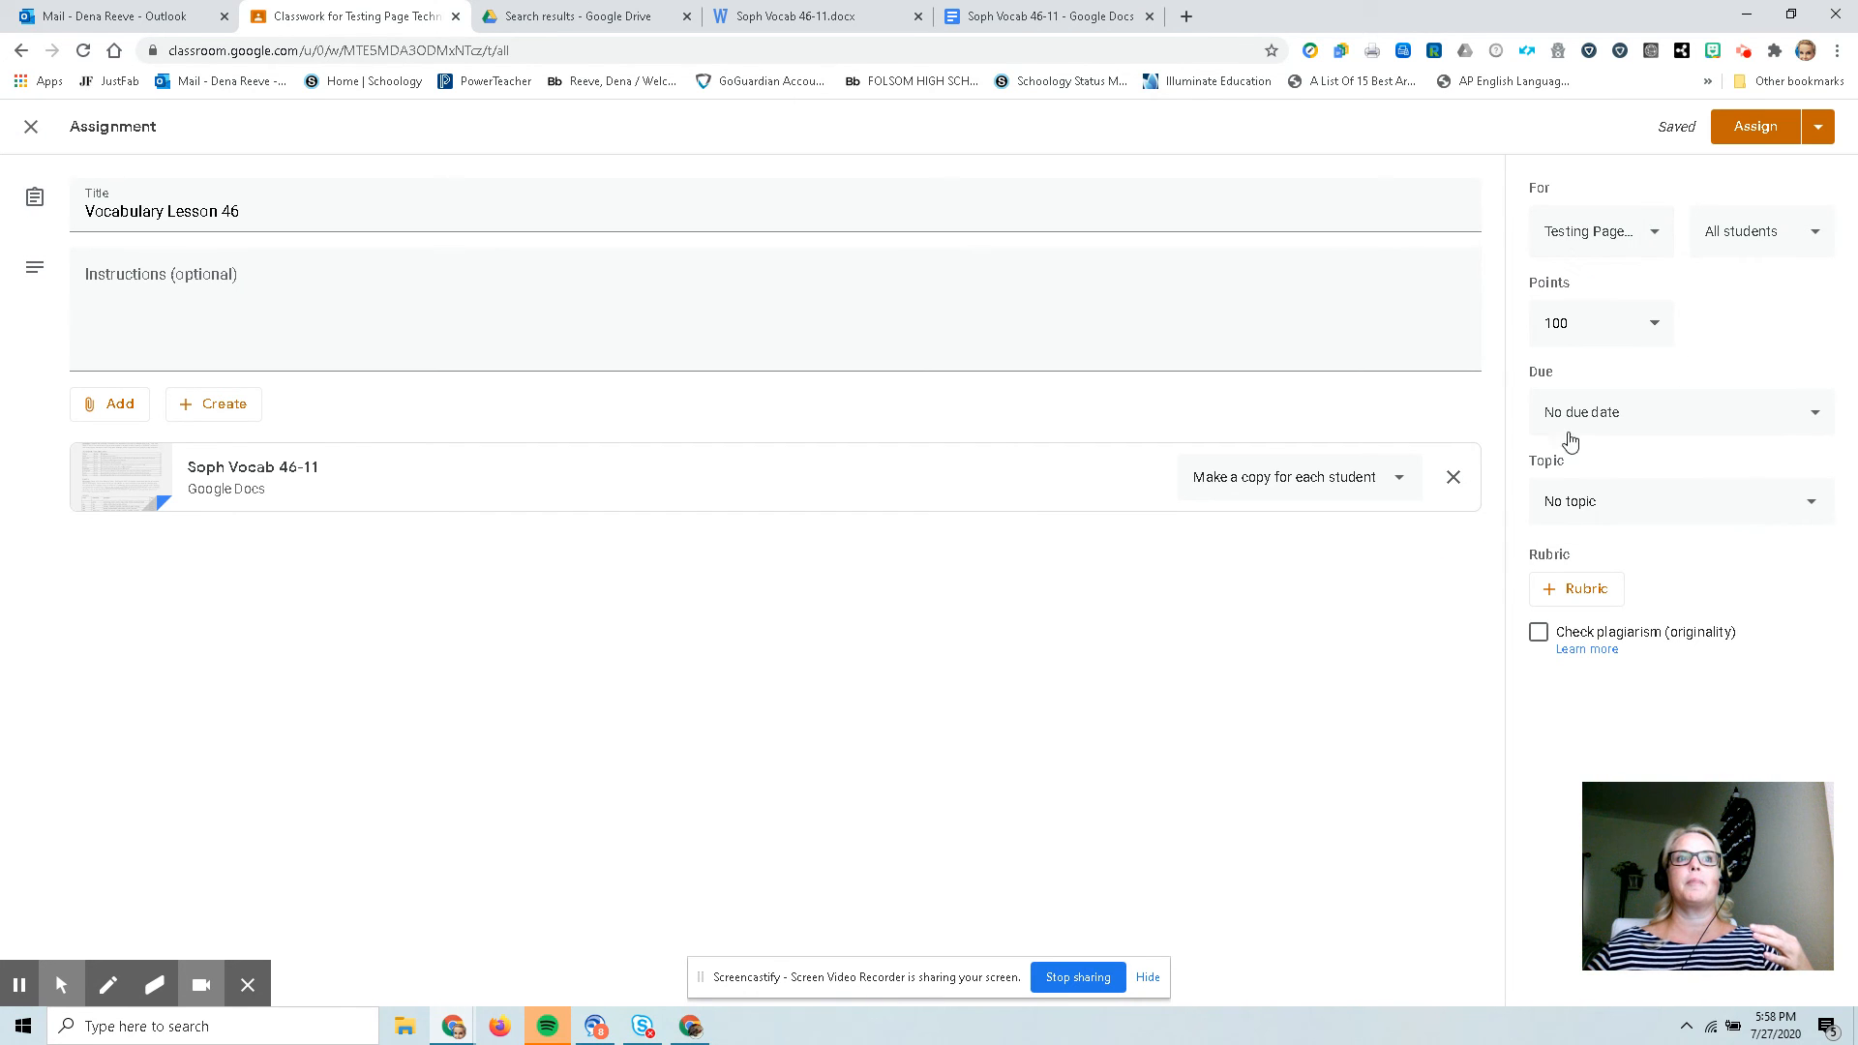
left_click(1587, 406)
left_click(1577, 495)
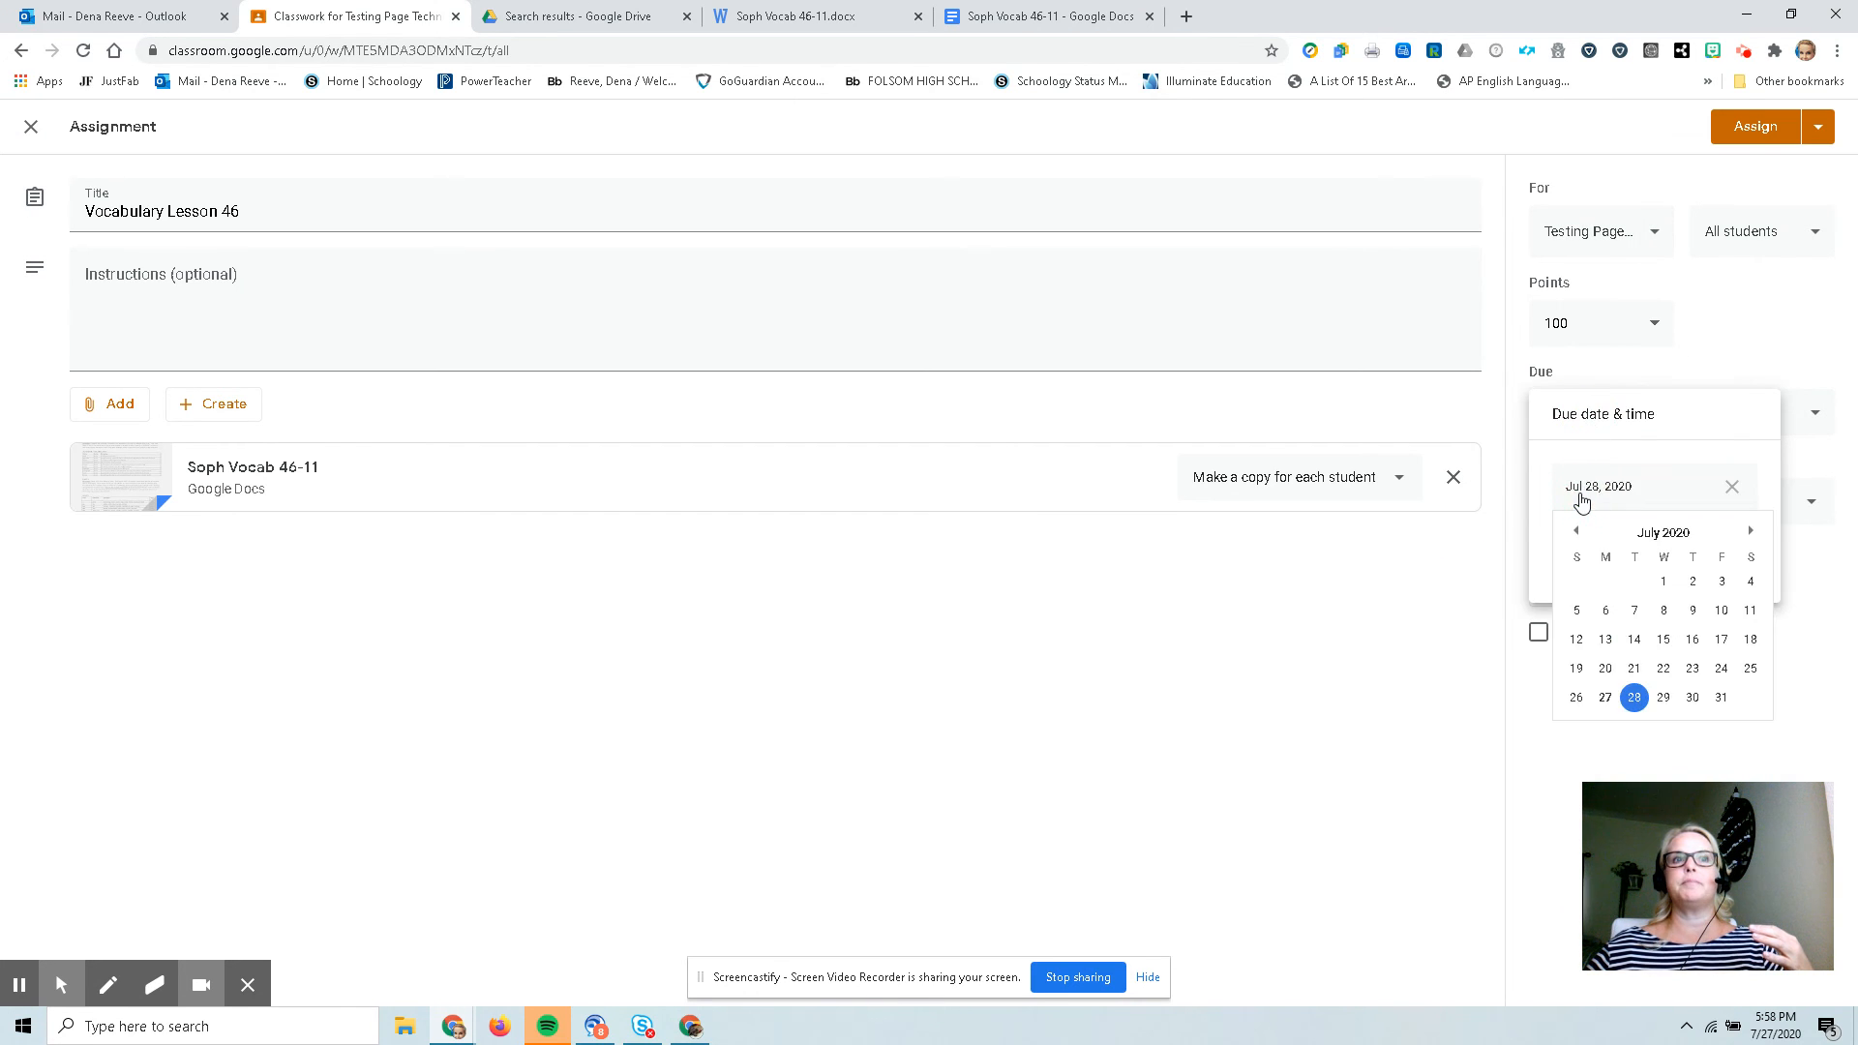
left_click(1721, 698)
left_click(1476, 602)
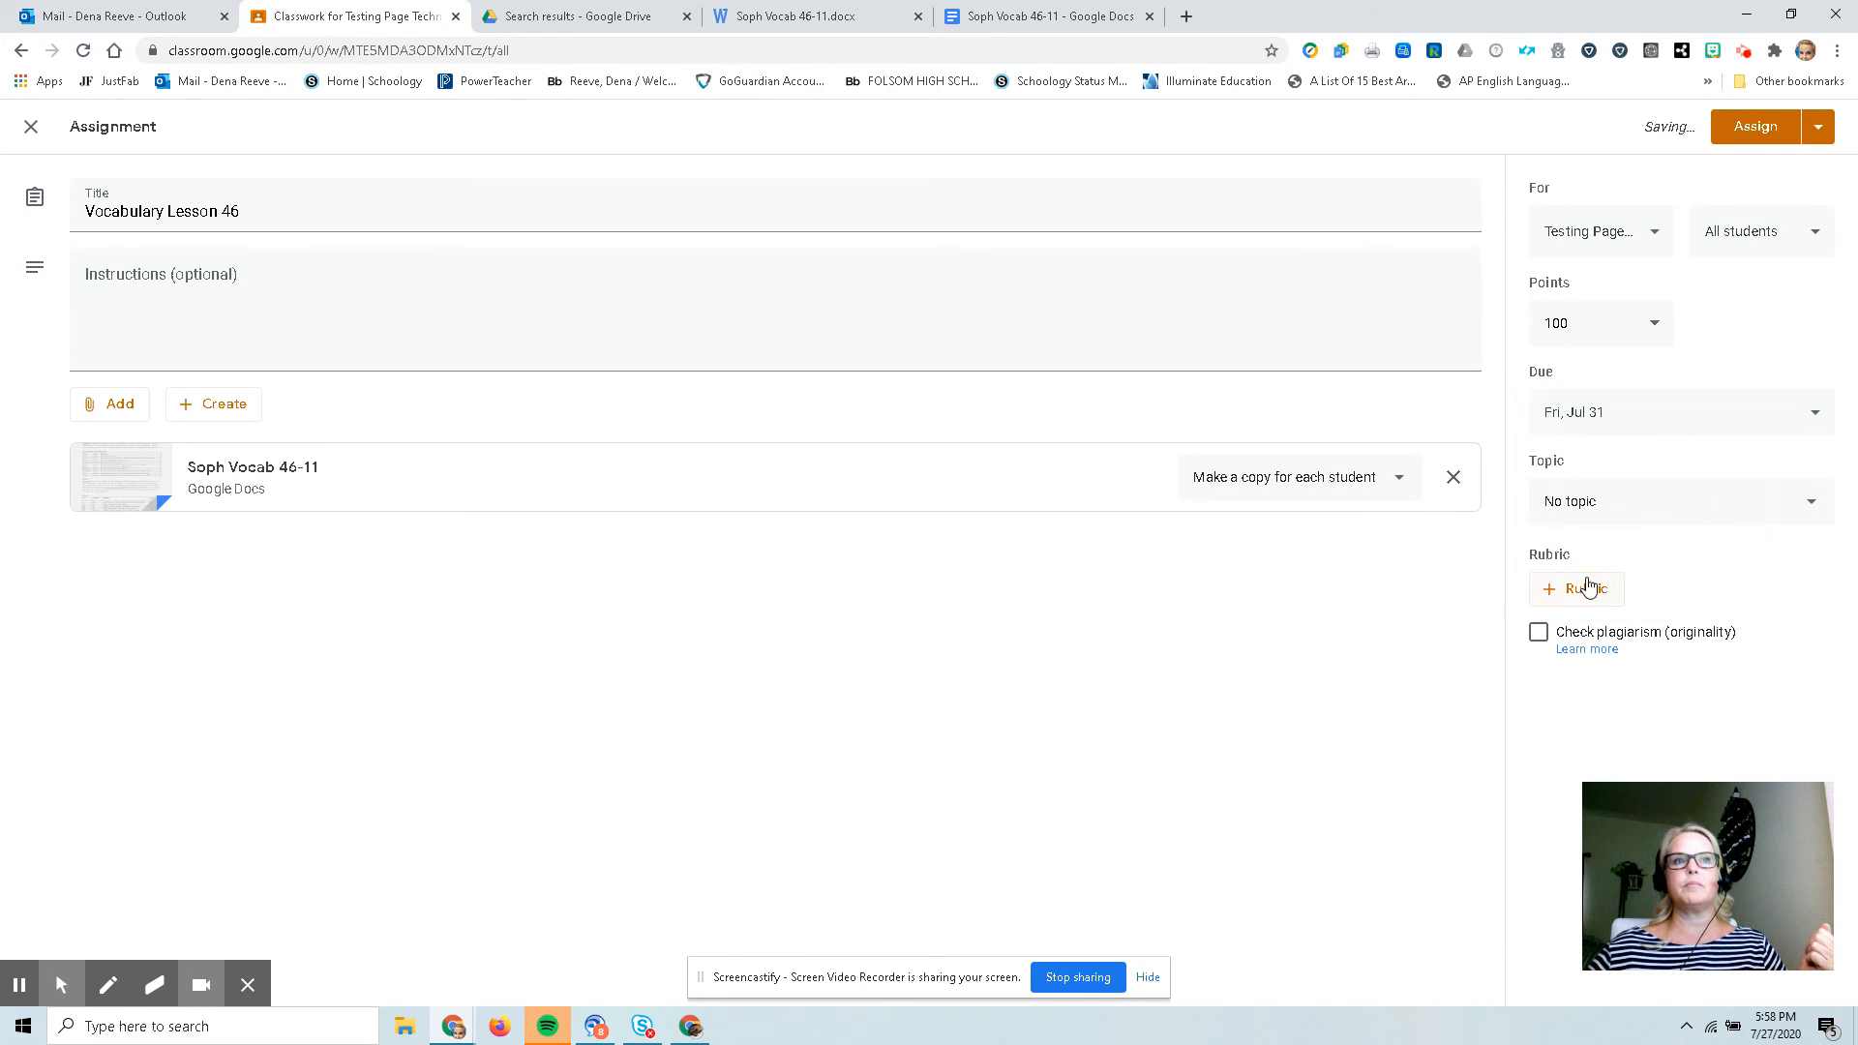
Put the assignment under the Vocabulary topic and assign it.
left_click(1593, 518)
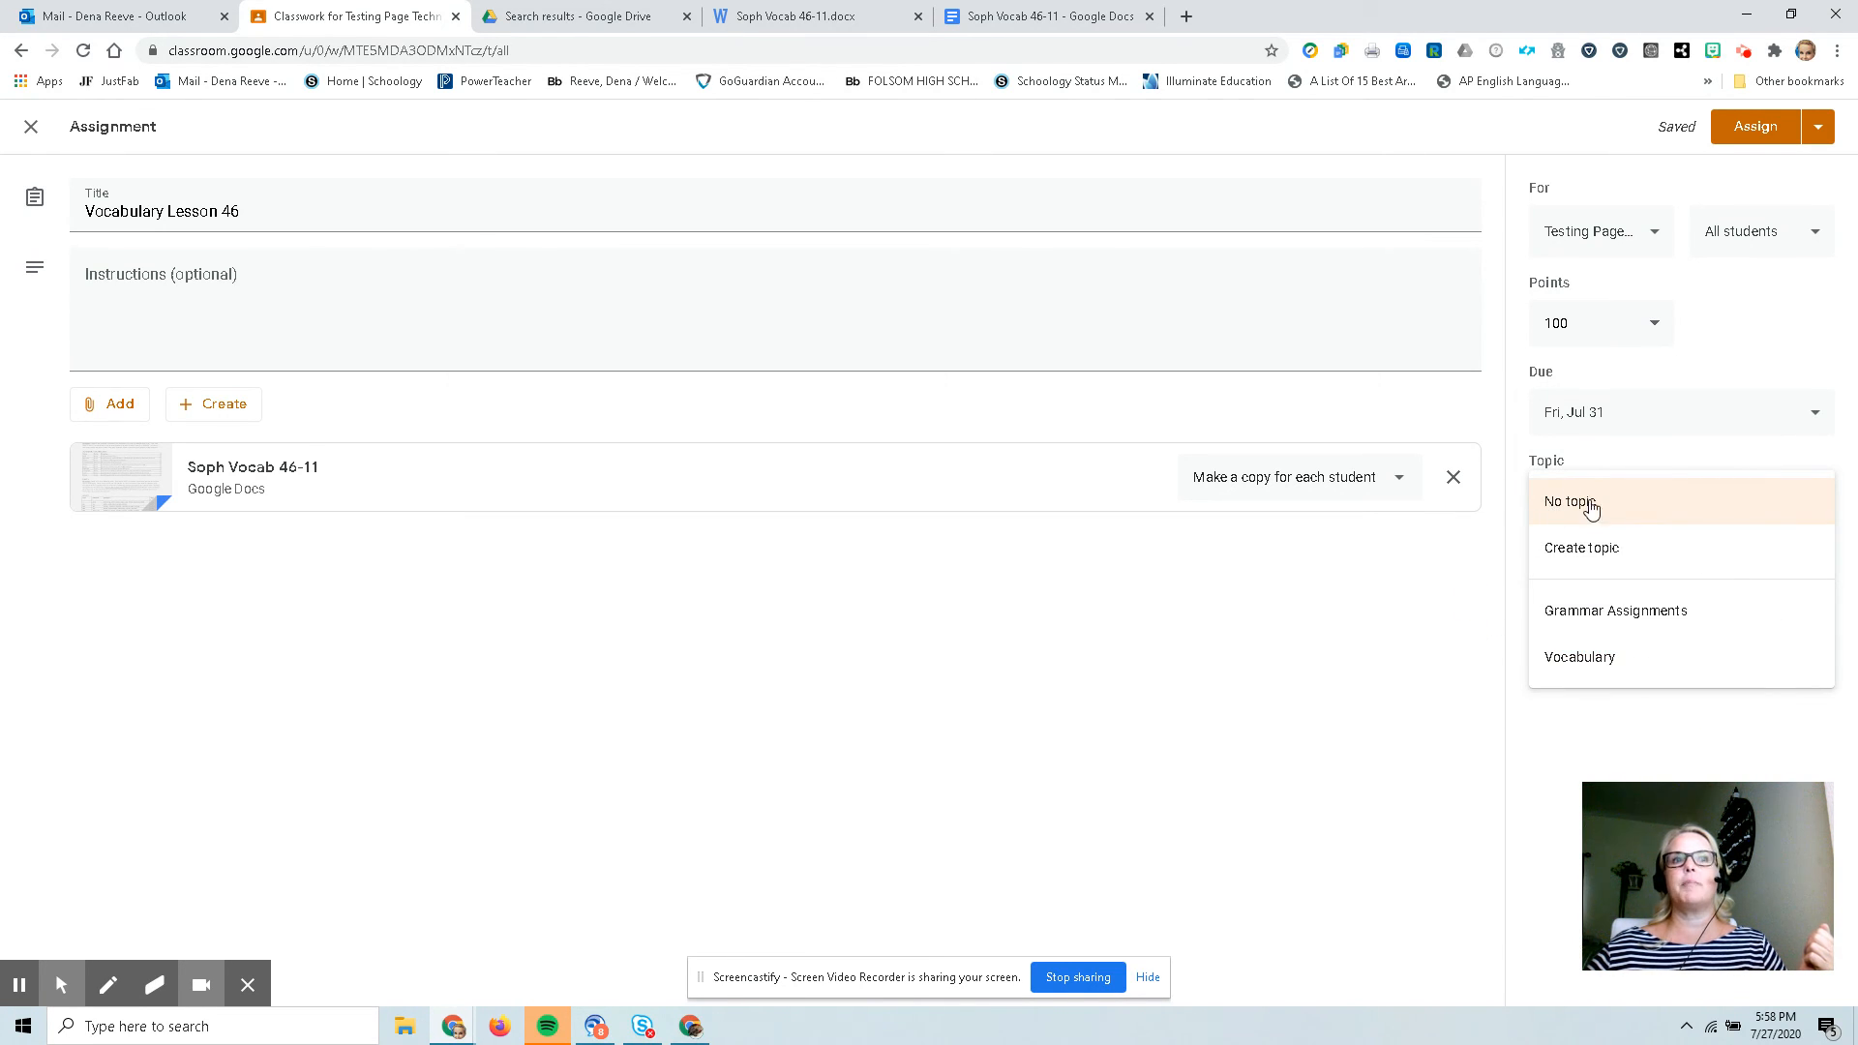
left_click(1596, 661)
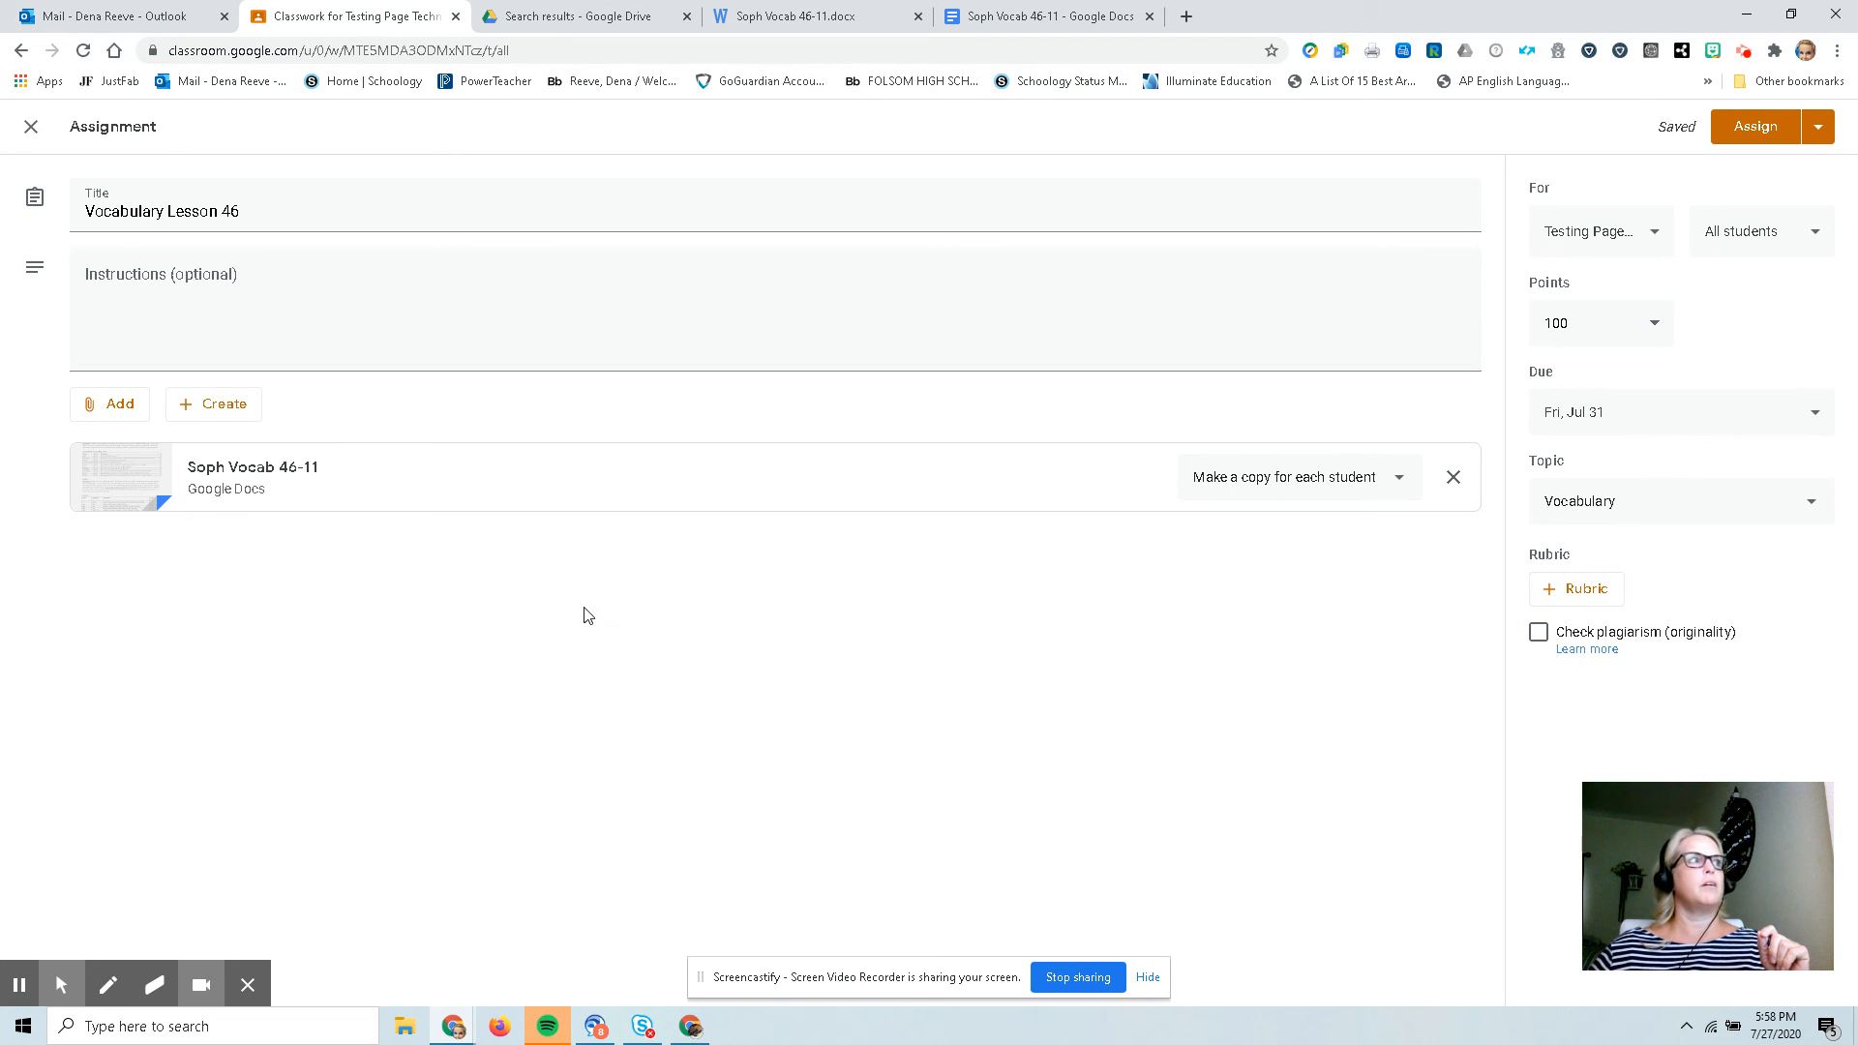
left_click(202, 281)
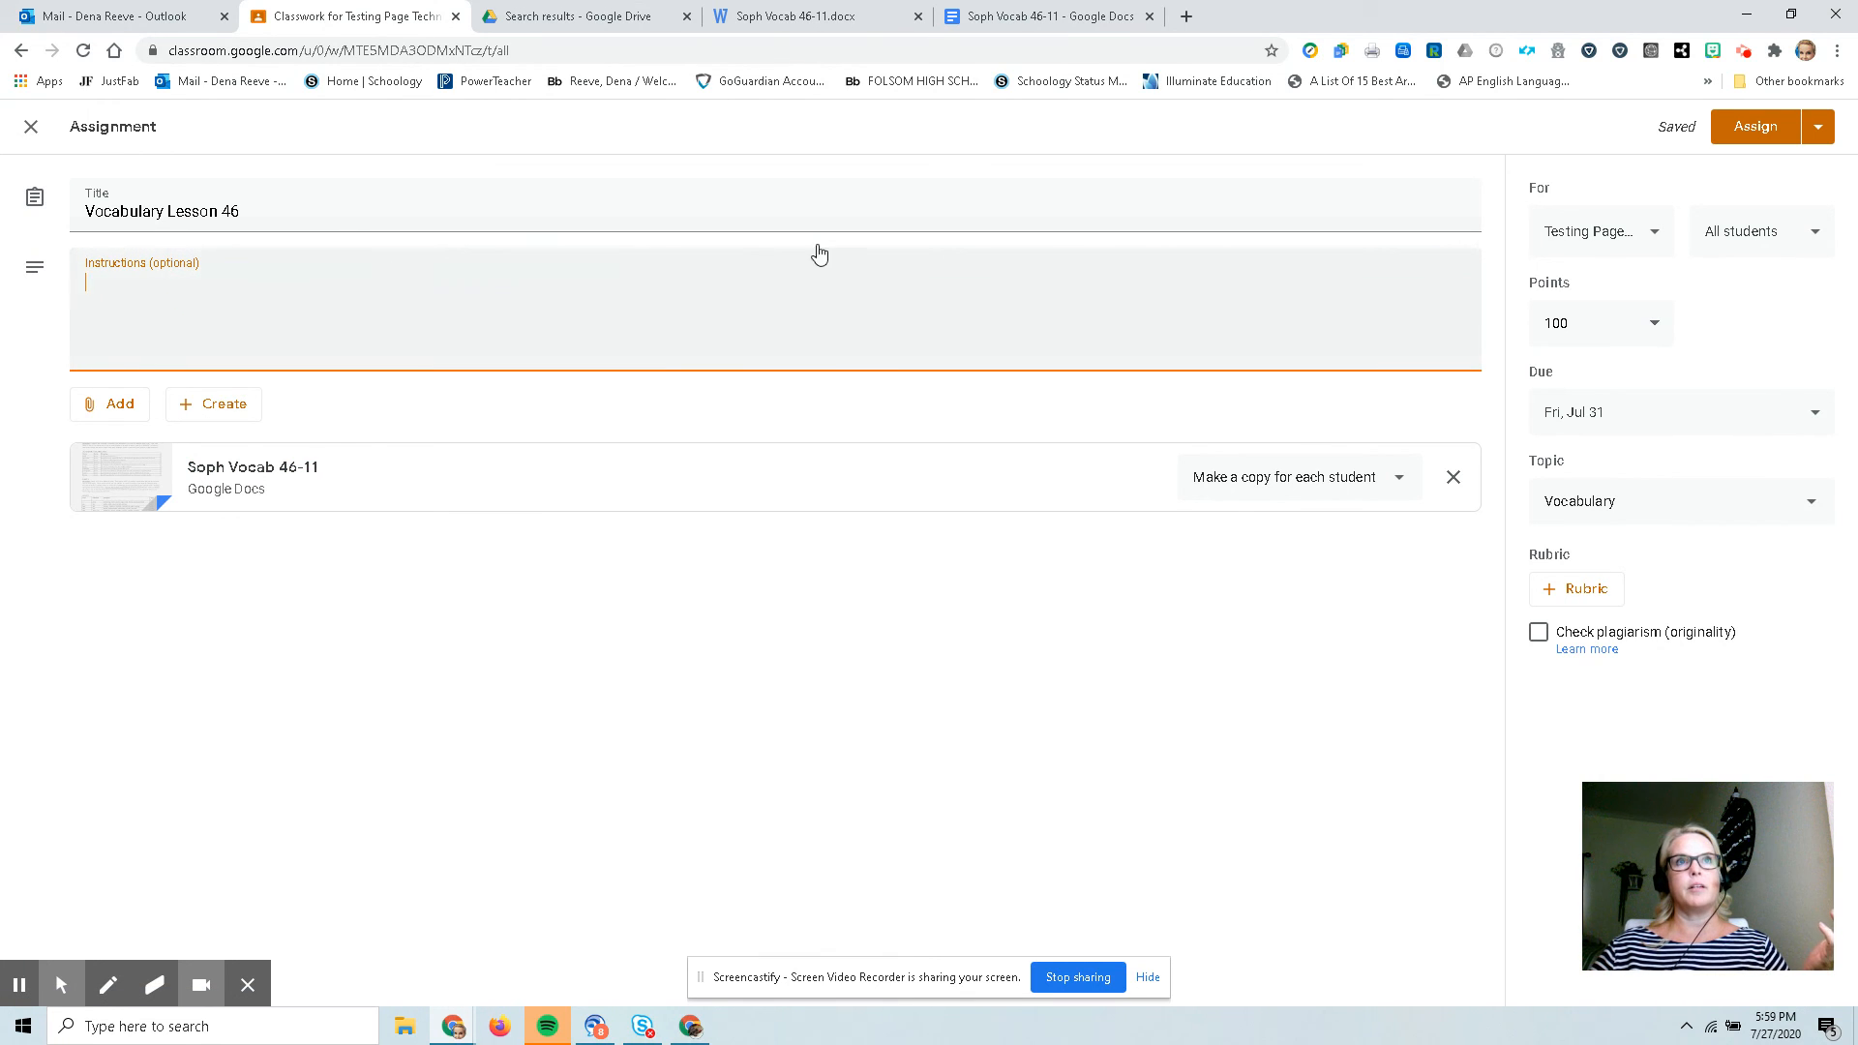
left_click(1763, 132)
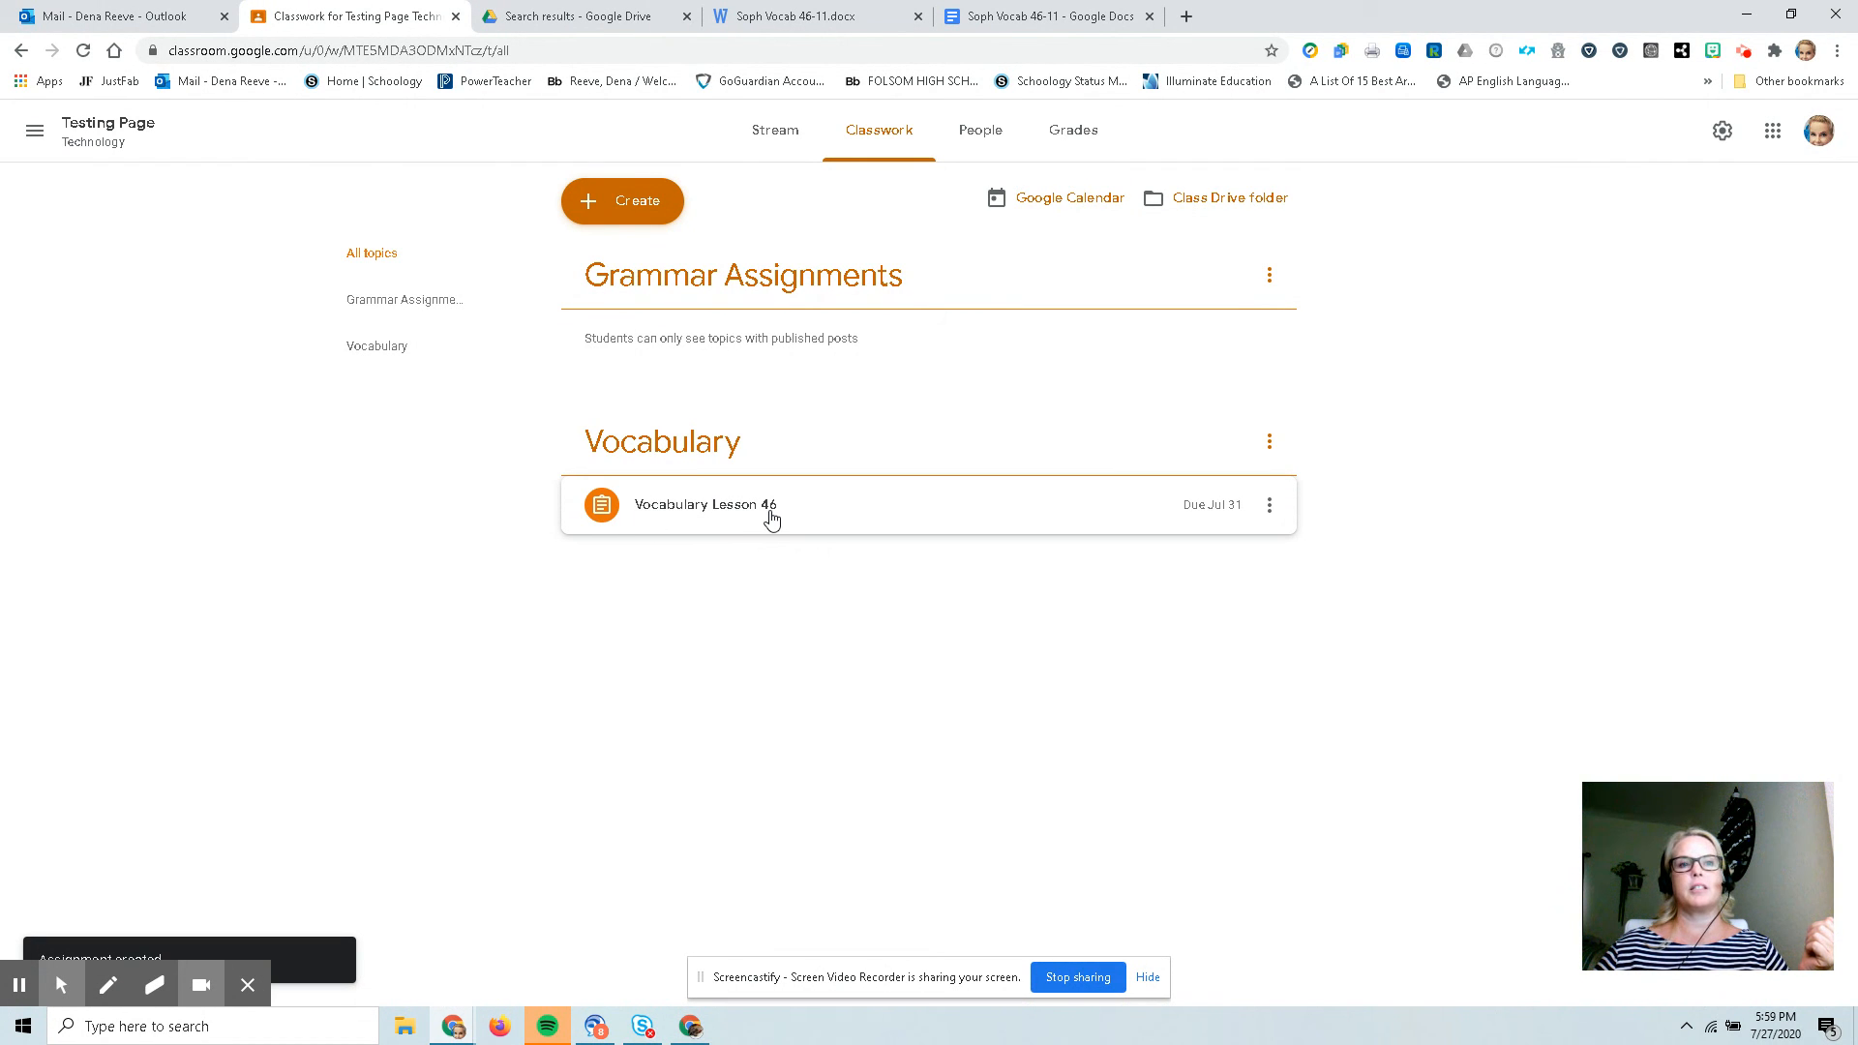
Review the posted assignment on the class Stream and Classwork pages and open the class Google Calendar.
left_click(784, 144)
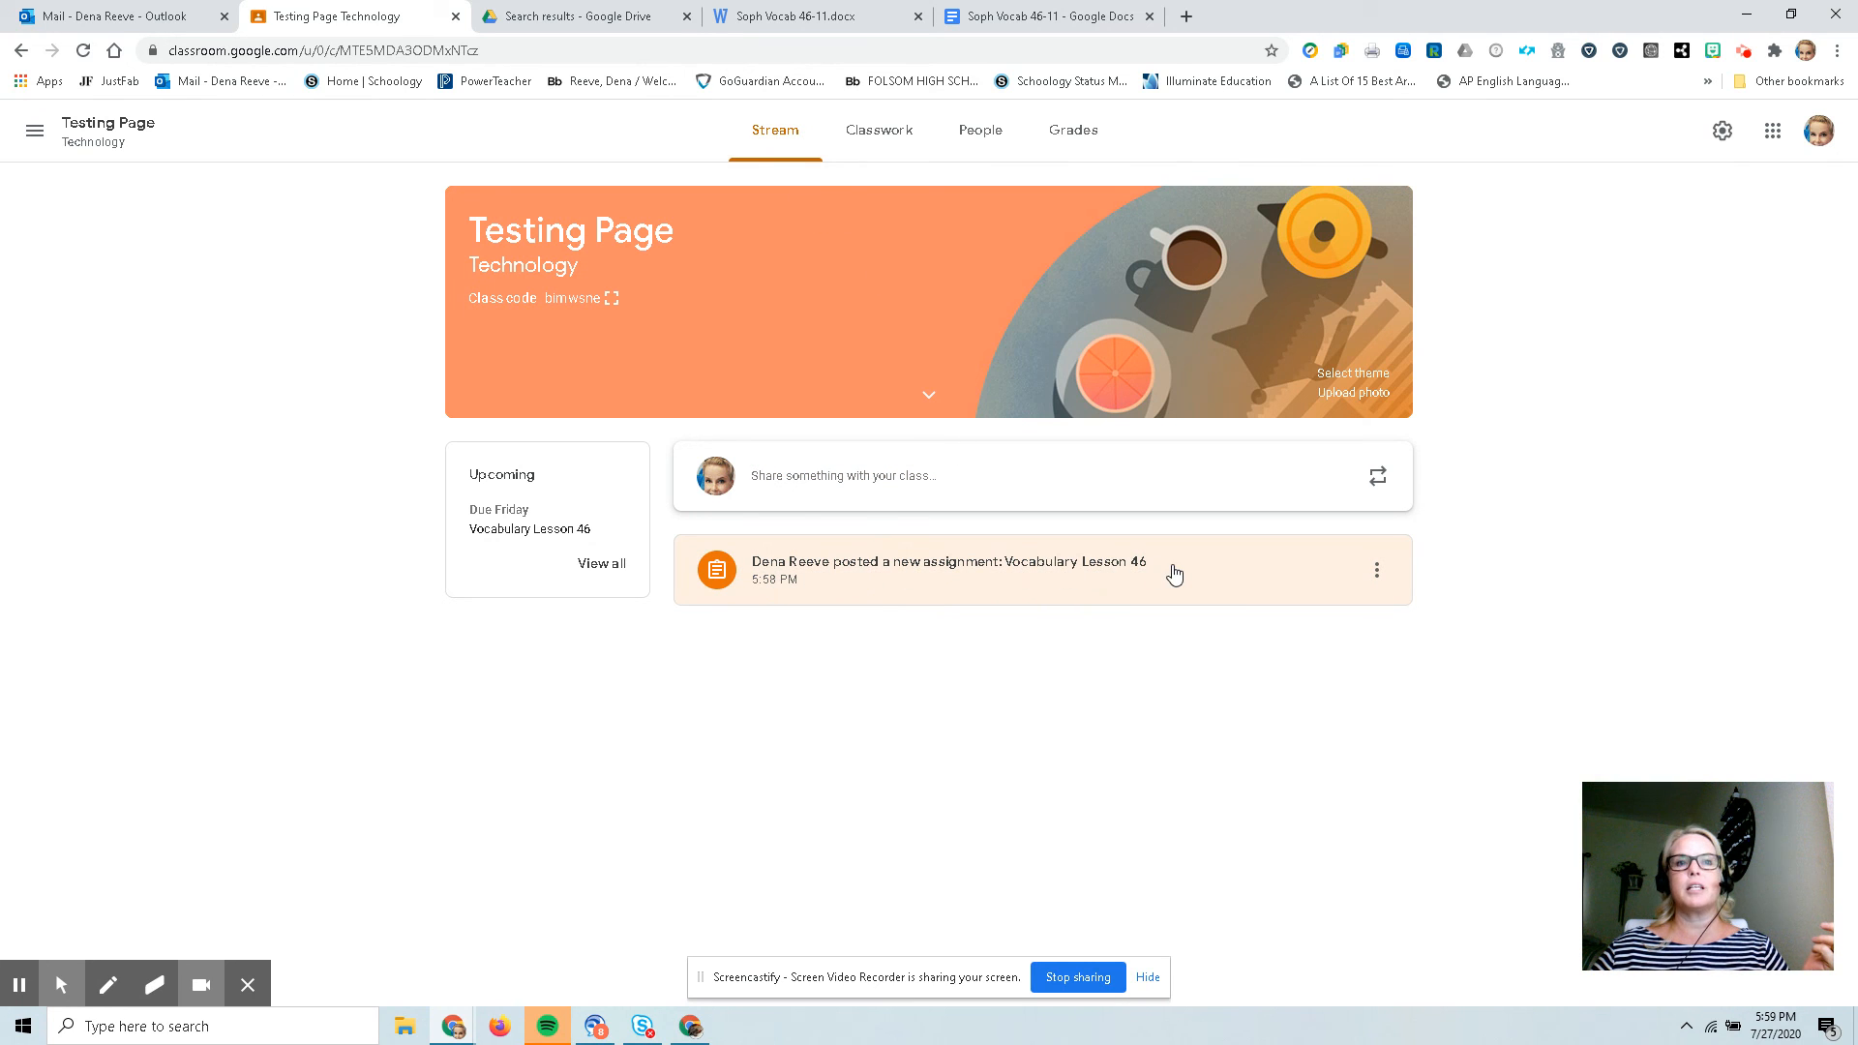
left_click(892, 143)
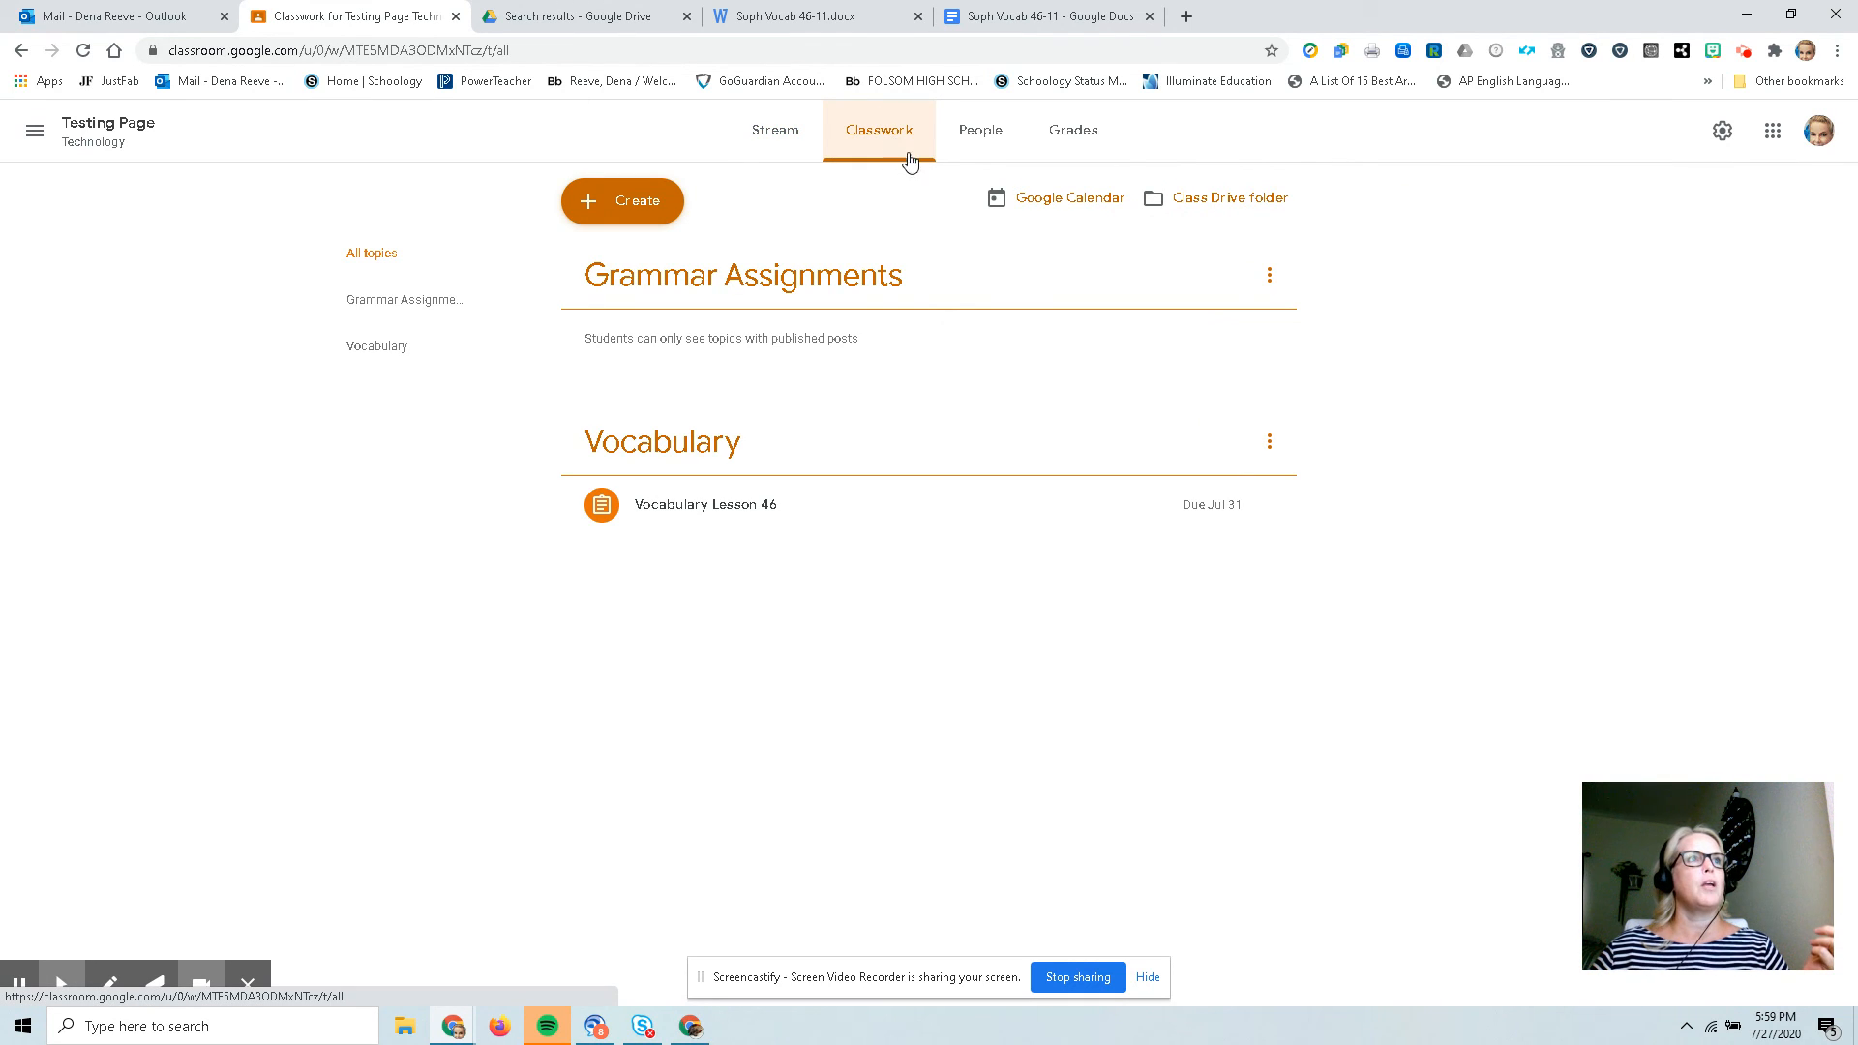
left_click(1075, 200)
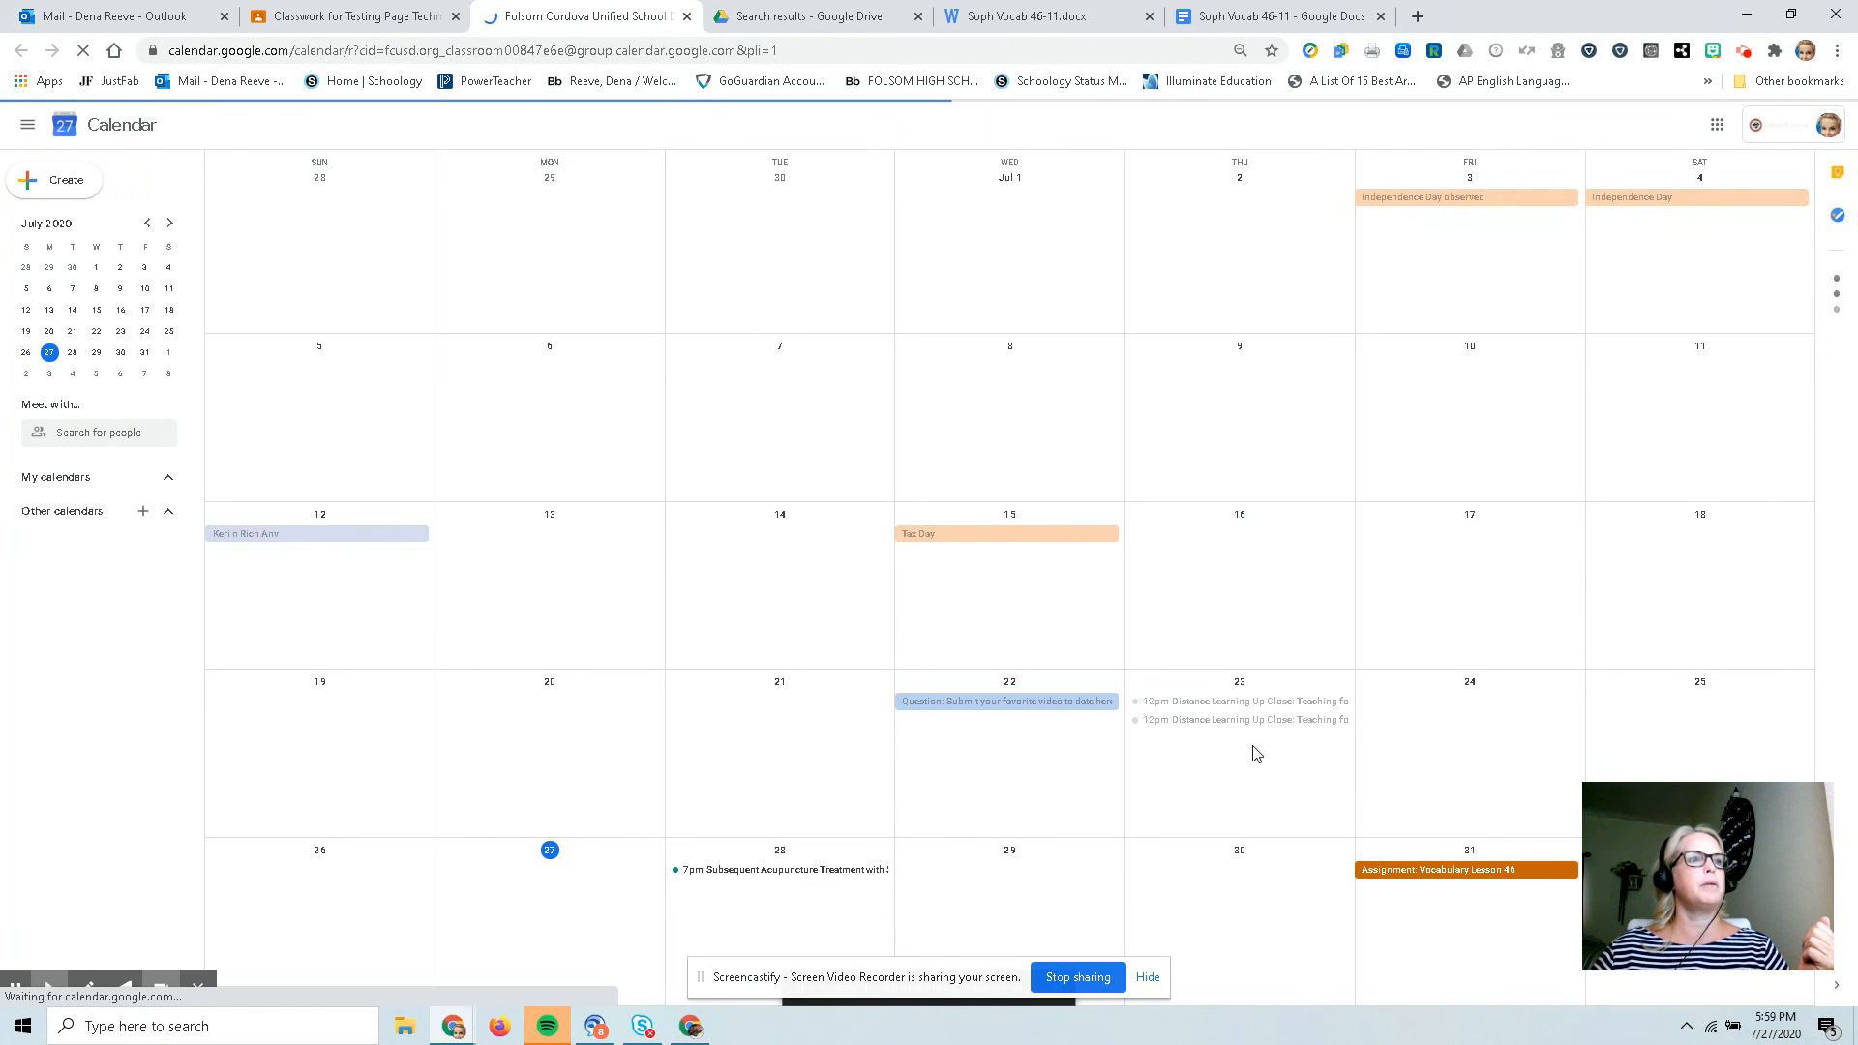
Browse the class calendar month by month, then close the calendar tab.
scroll(1446, 885, "down", 1)
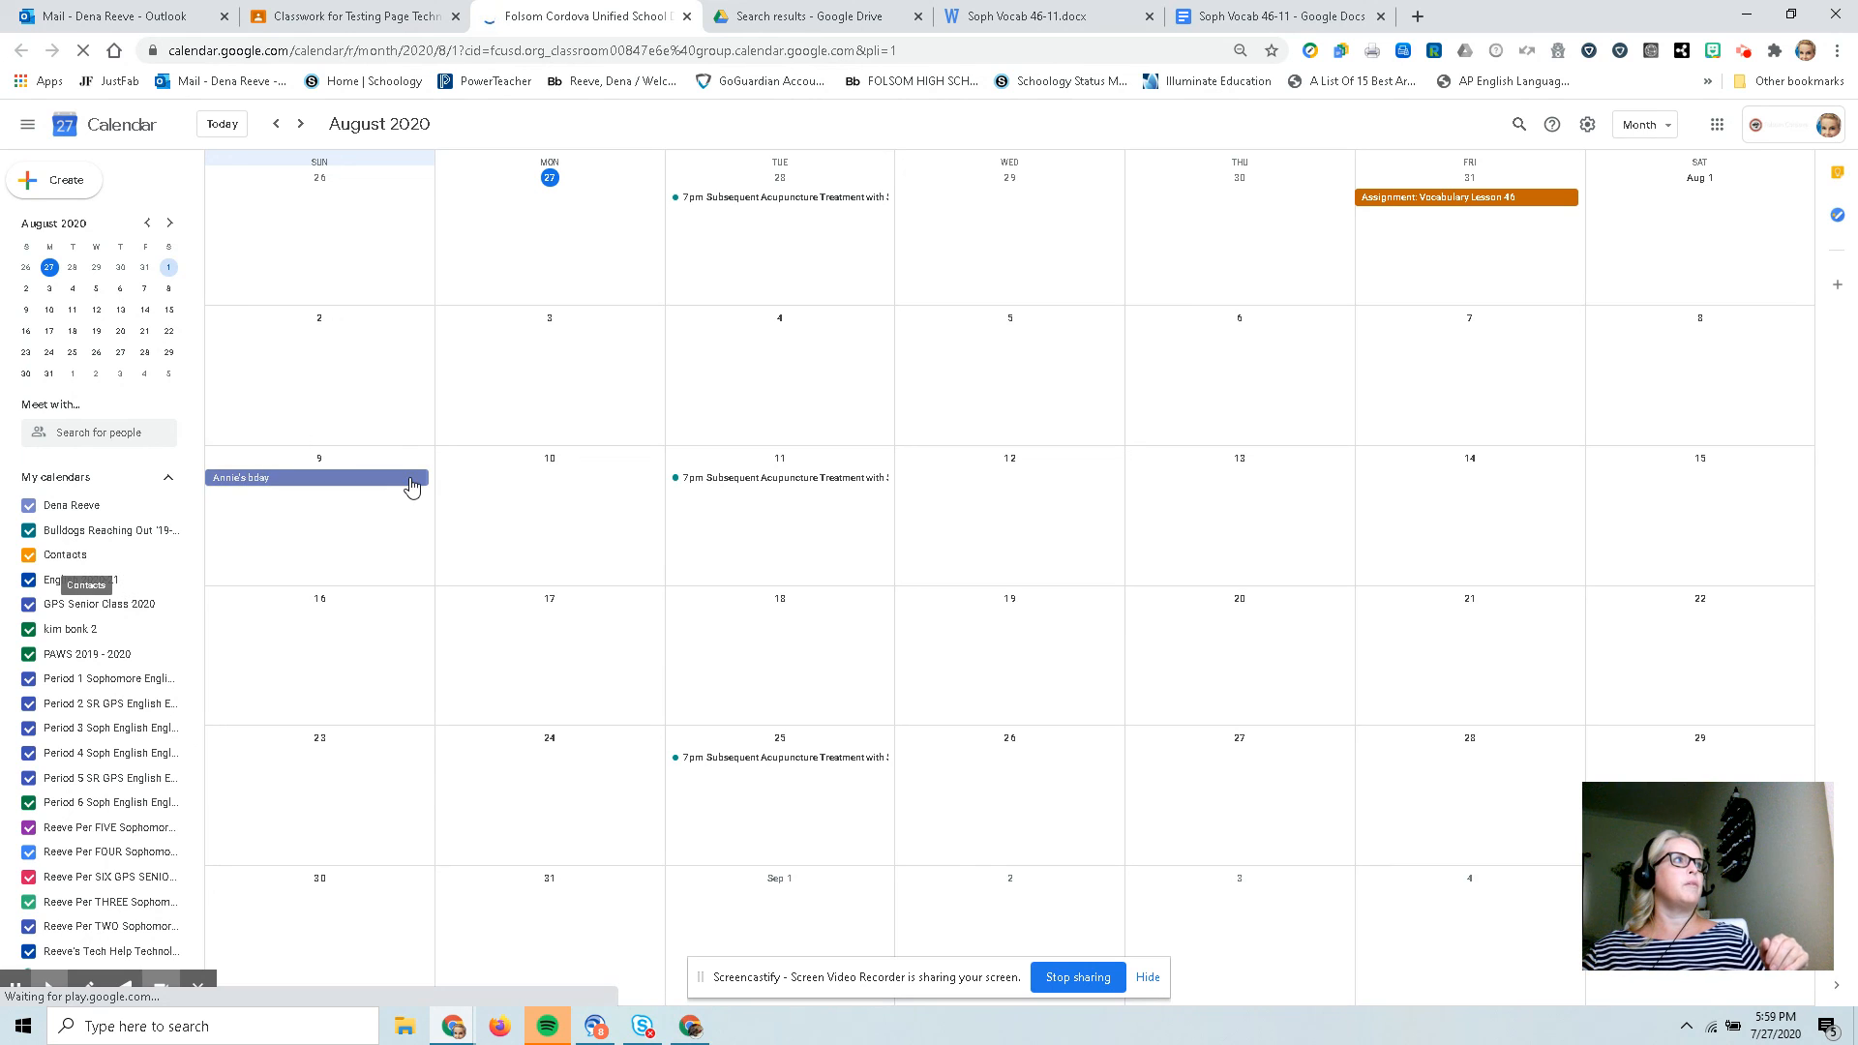
scroll(512, 478, "up", 2)
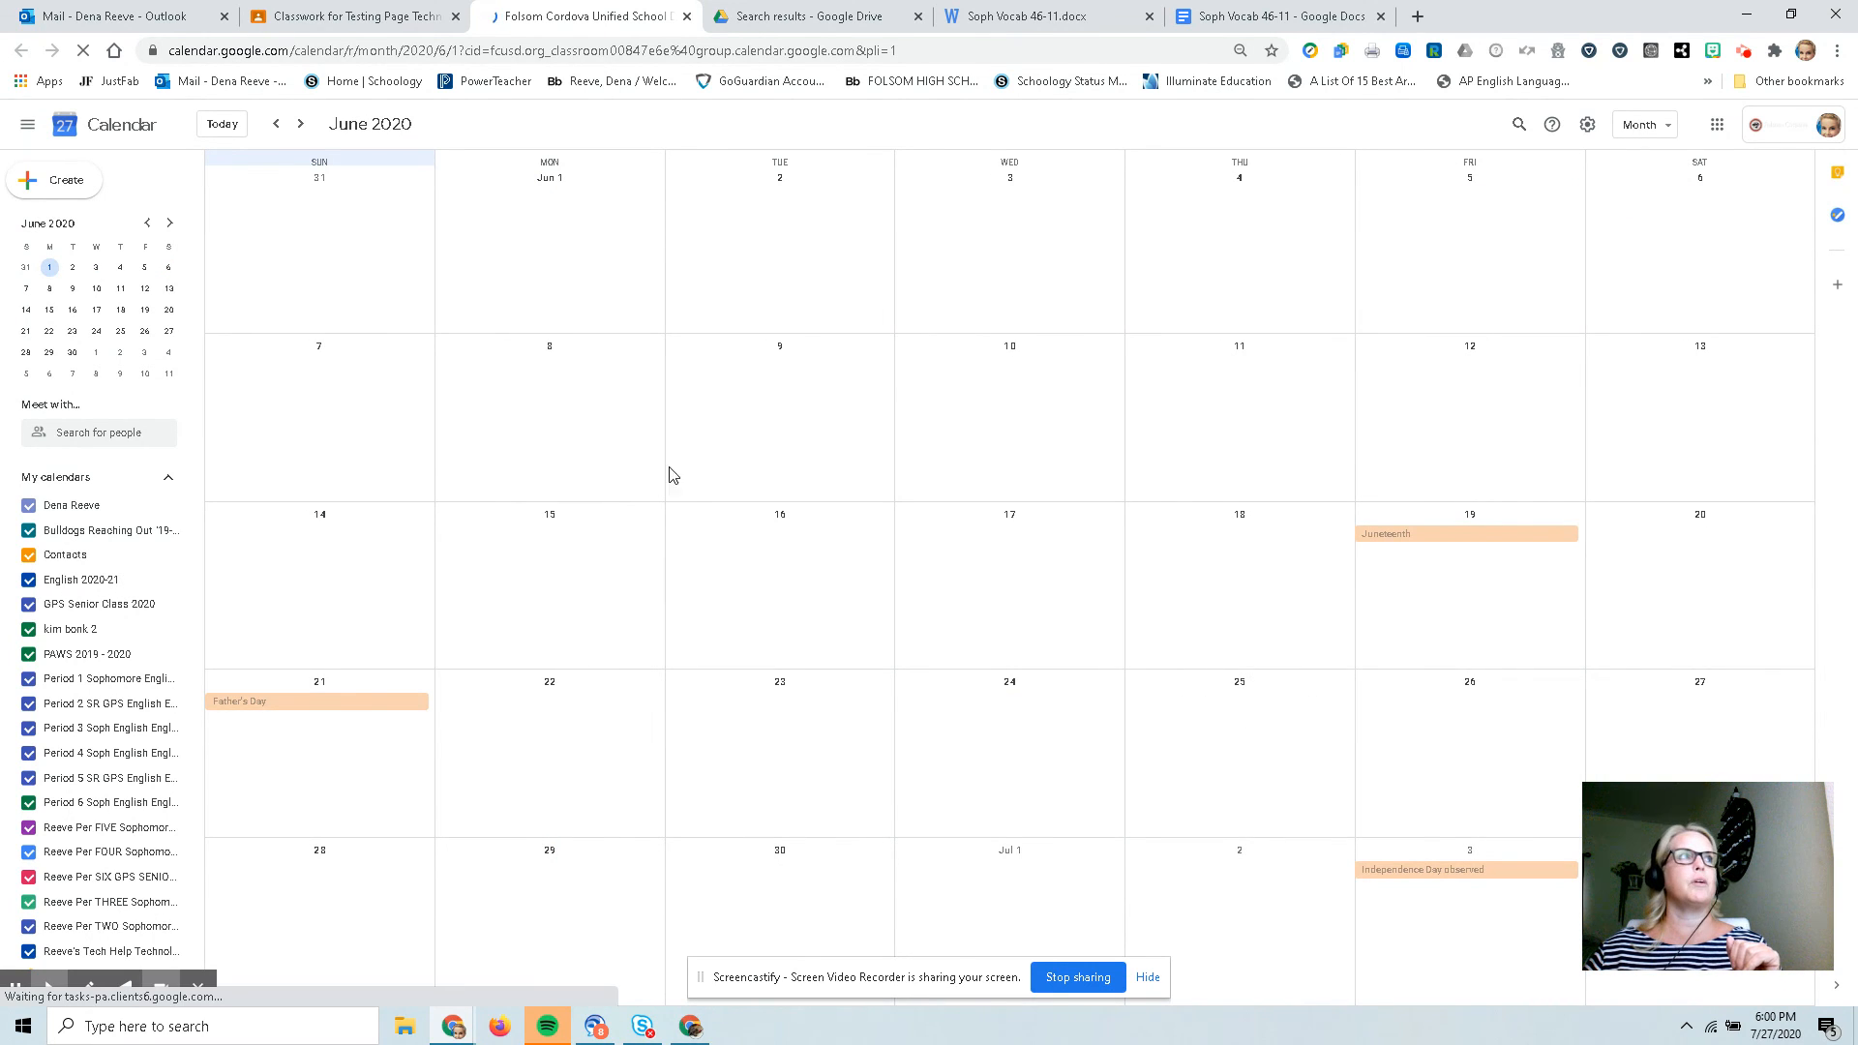
left_click(686, 17)
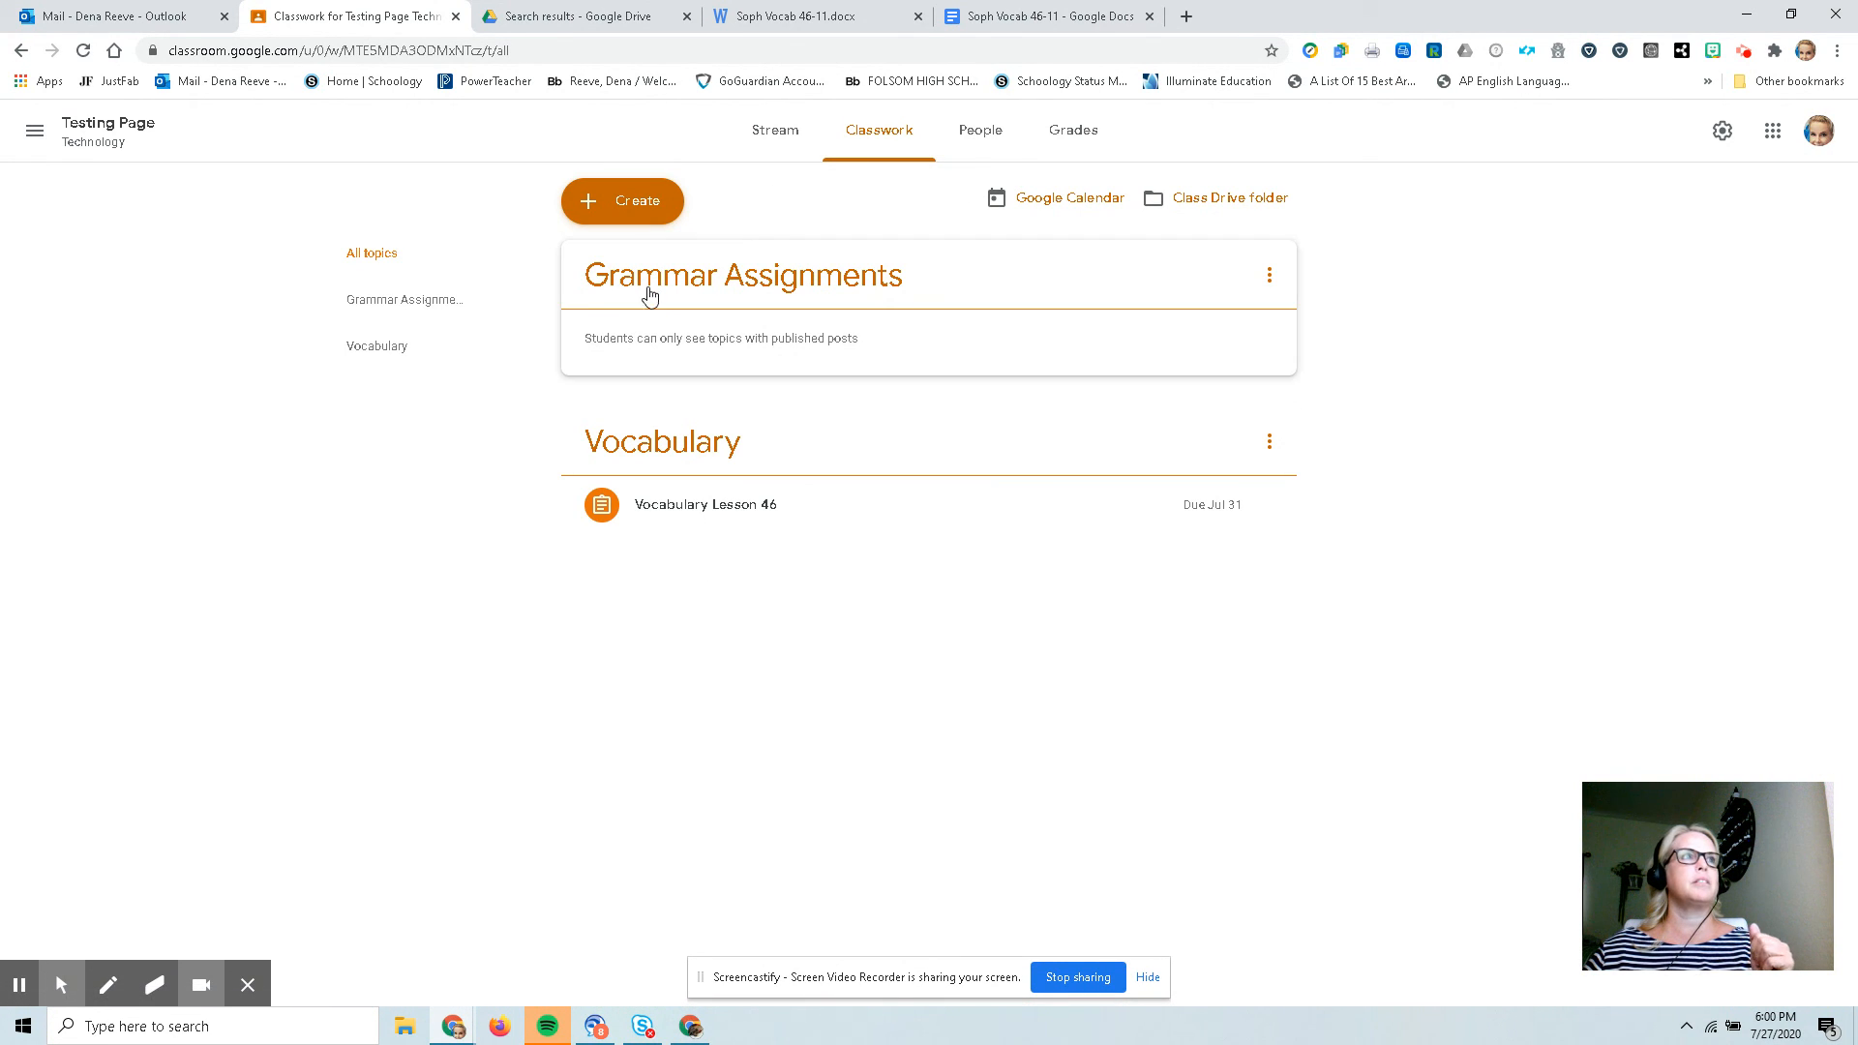
Review the class People page and the Create menu options on the Classwork page.
left_click(1002, 143)
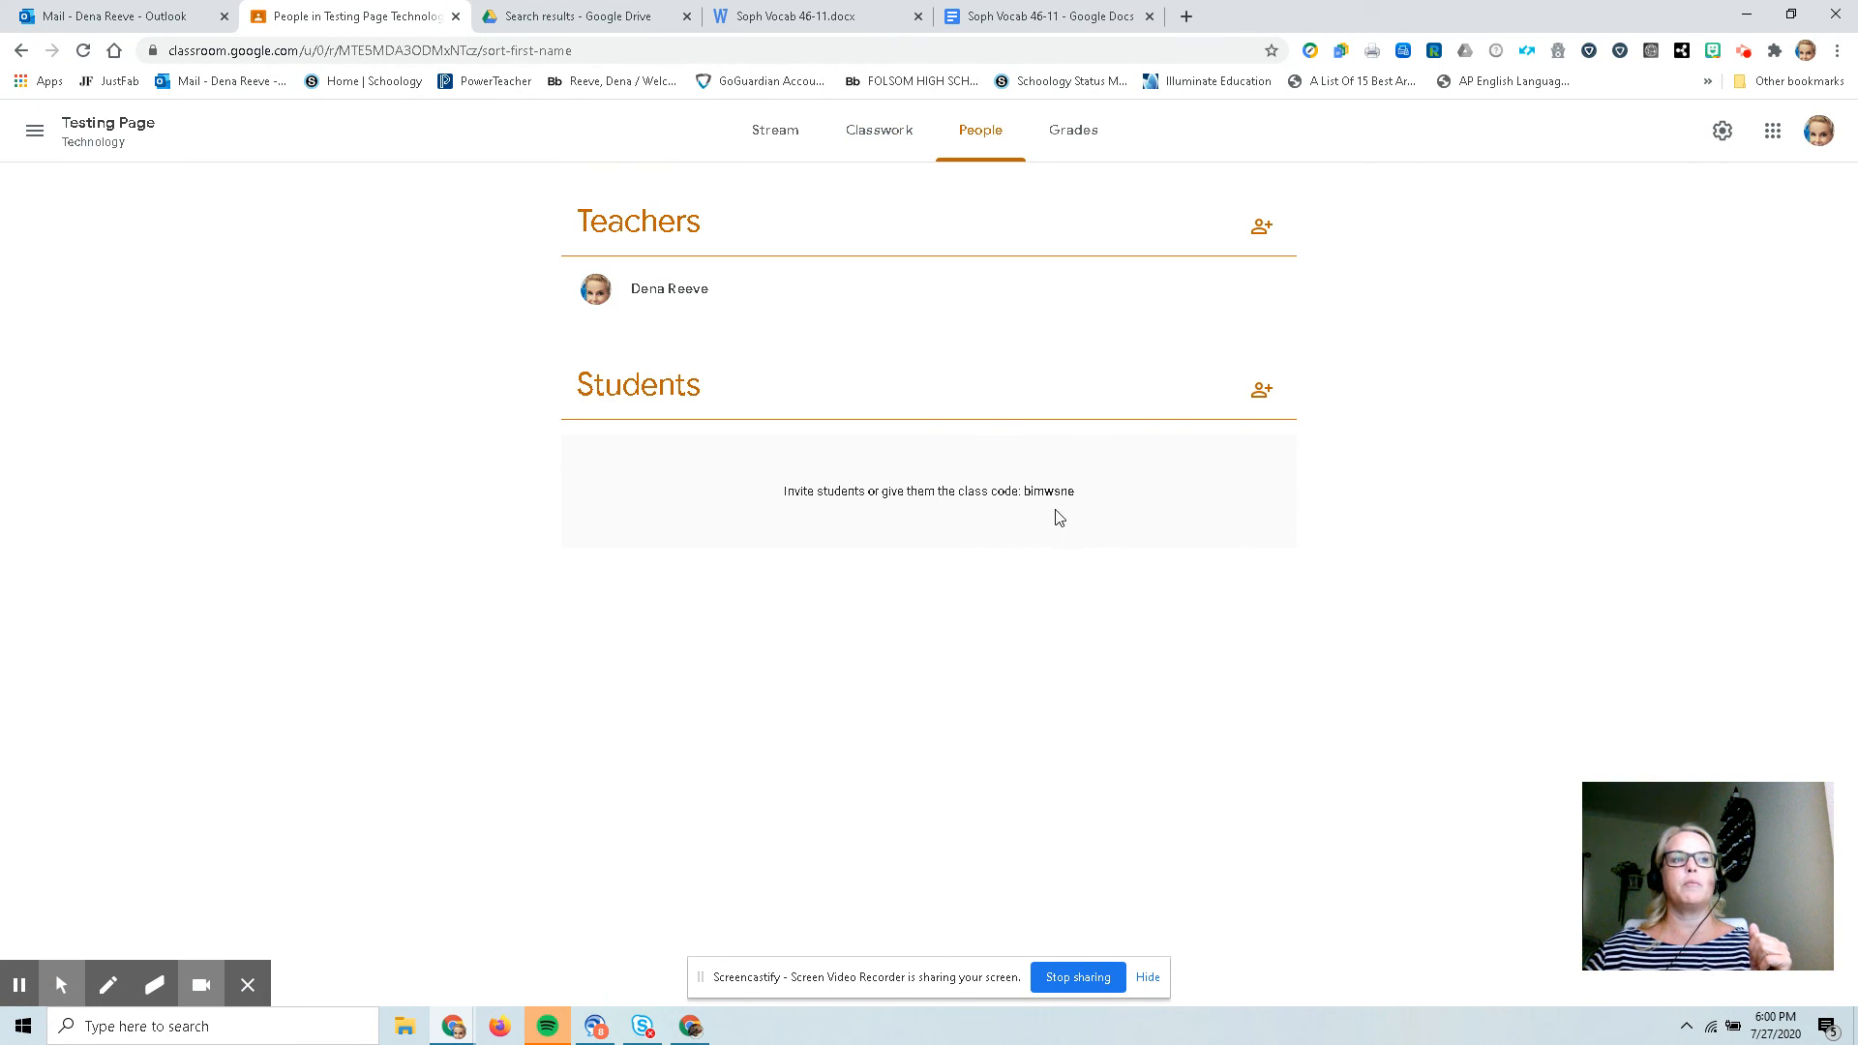
left_click(849, 136)
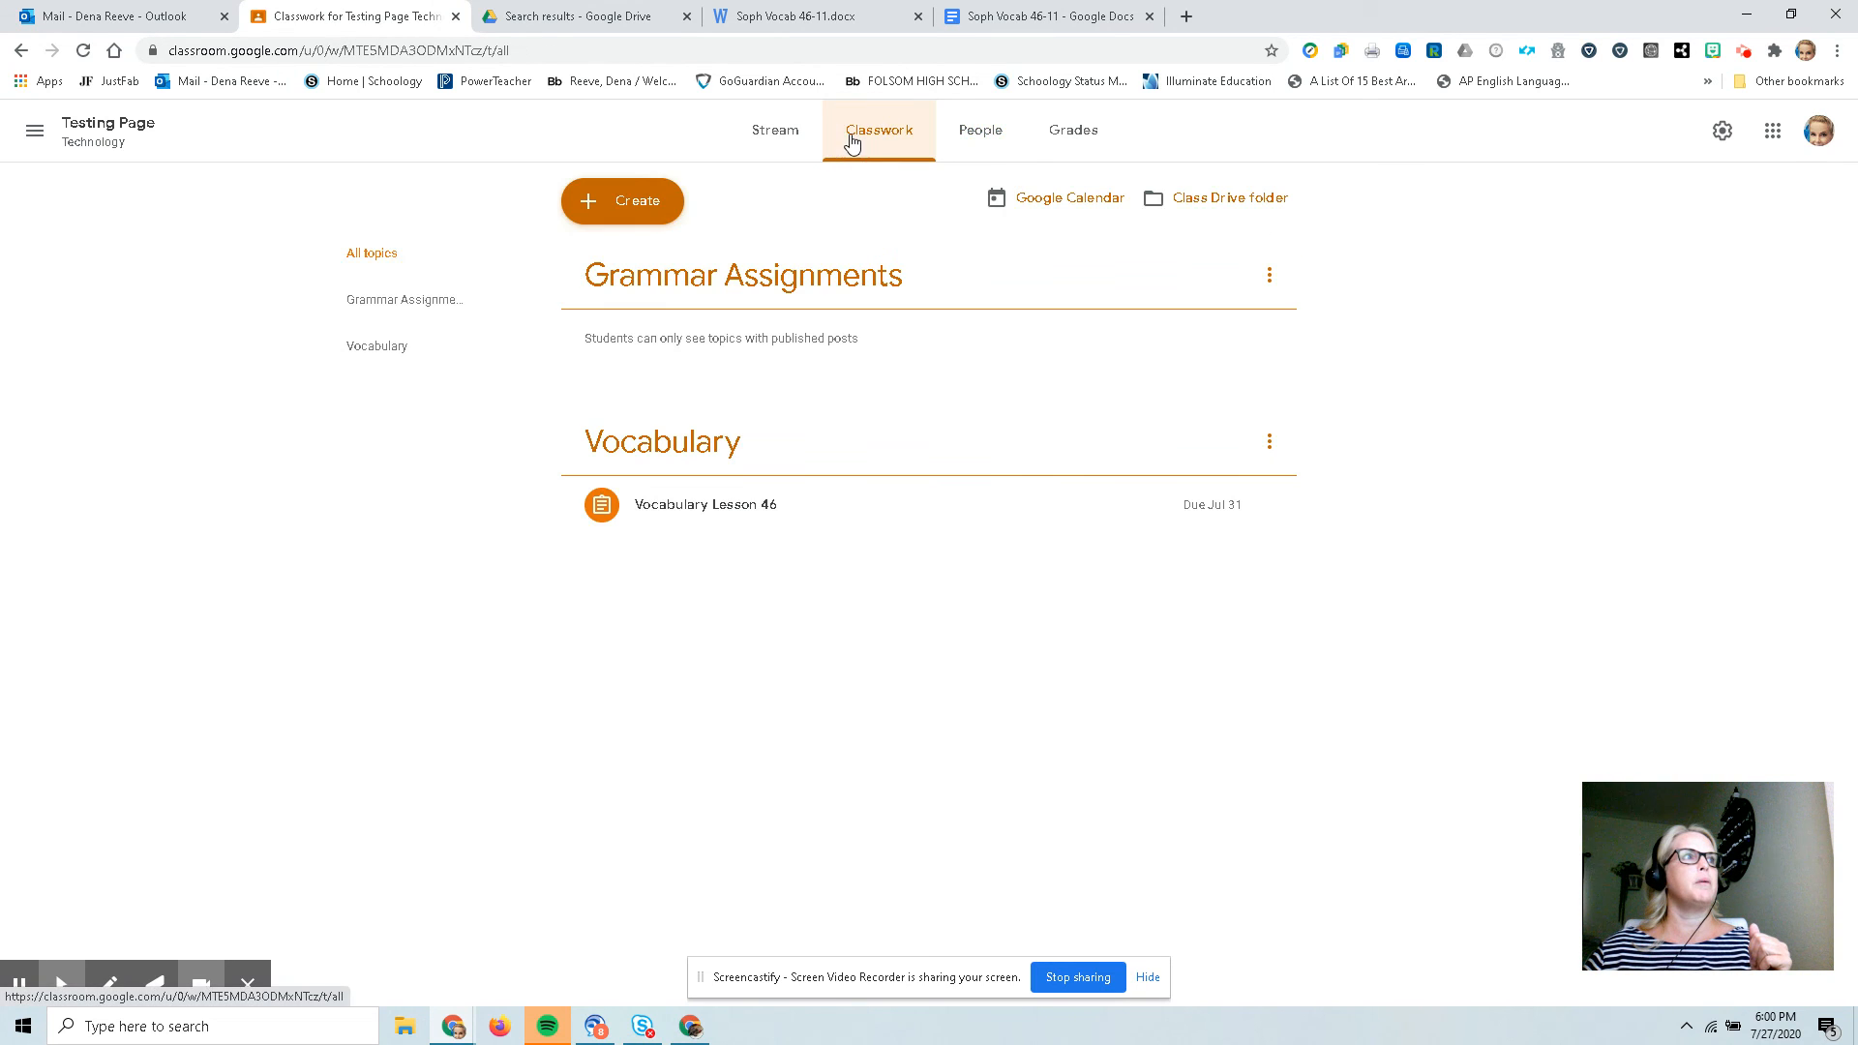
left_click(575, 207)
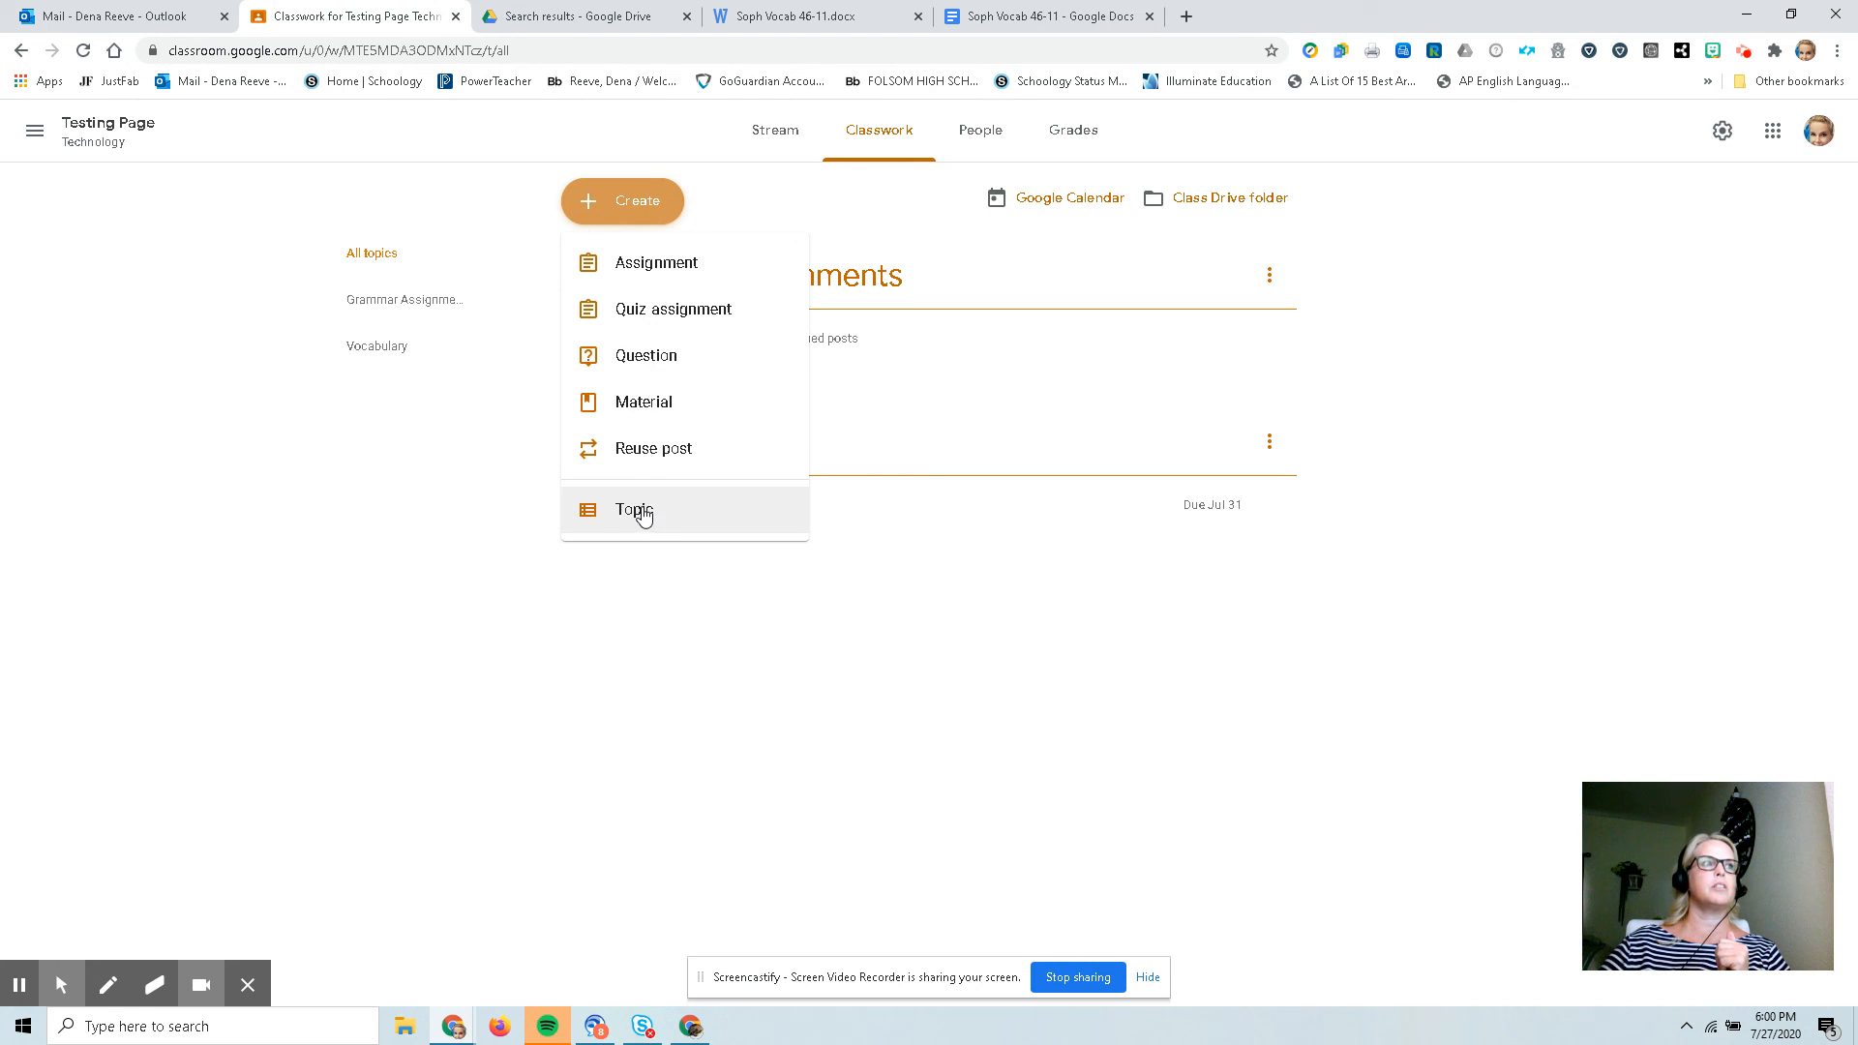
left_click(1205, 606)
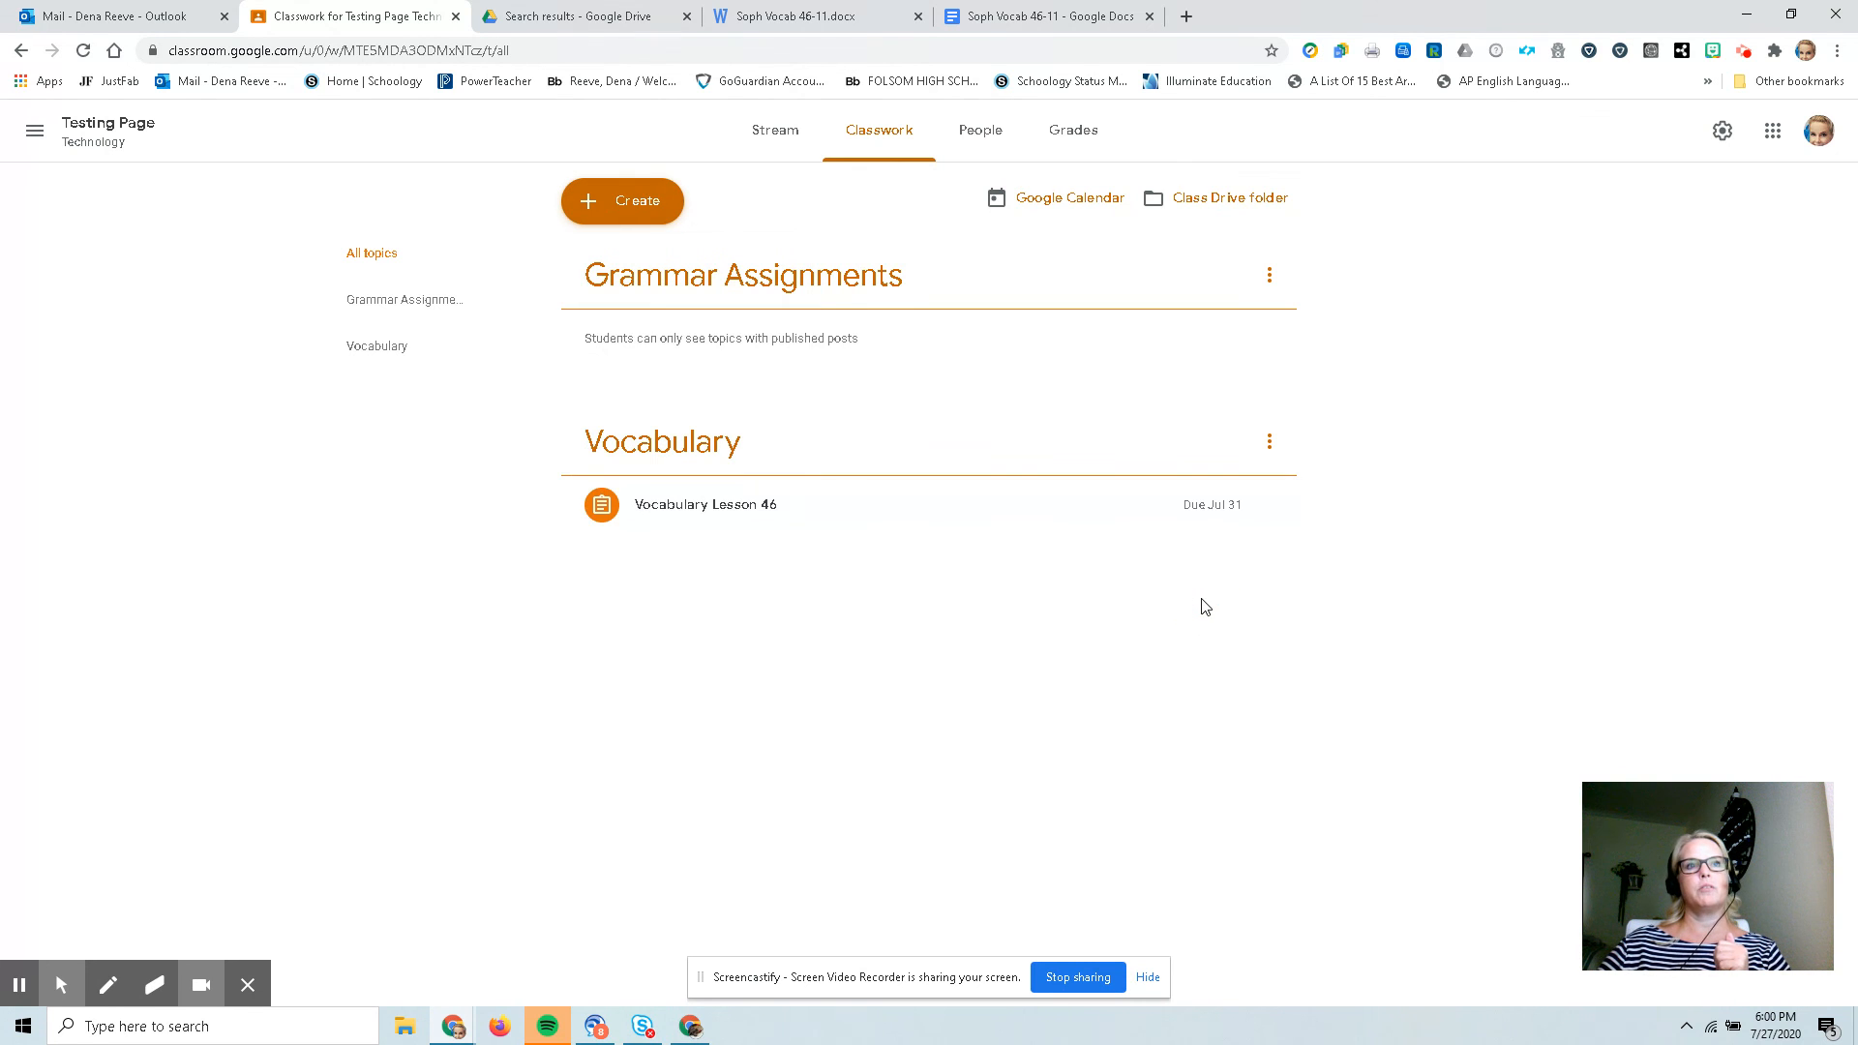